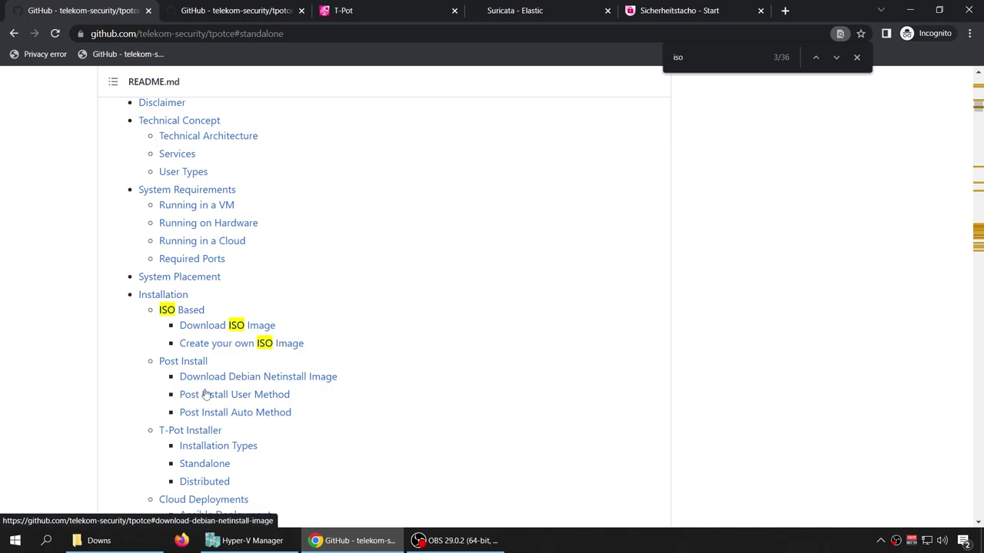
Jump to the README's Post Install User Method section and read through it, noting Debian Netinstall and the git clone path.
left_click(206, 395)
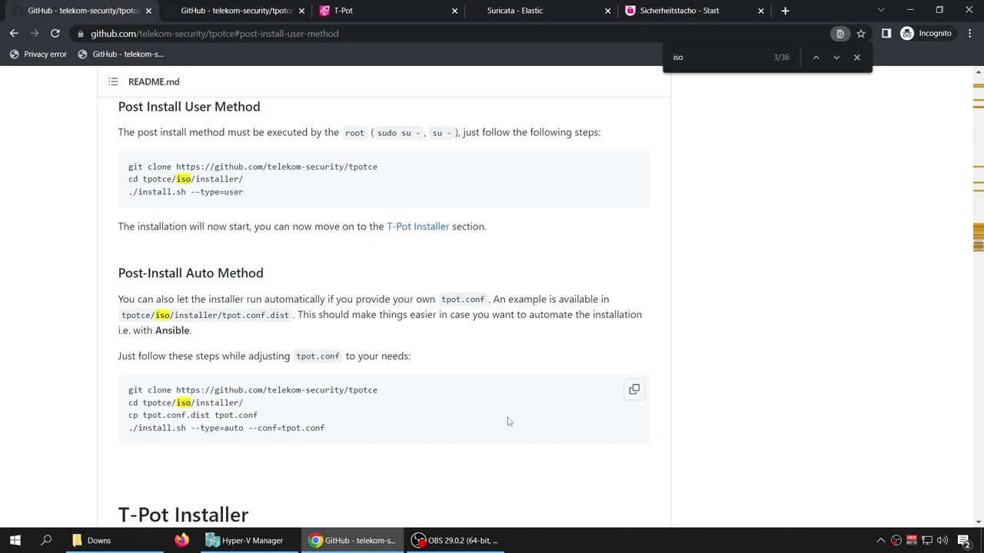
scroll(416, 344, "up", 1)
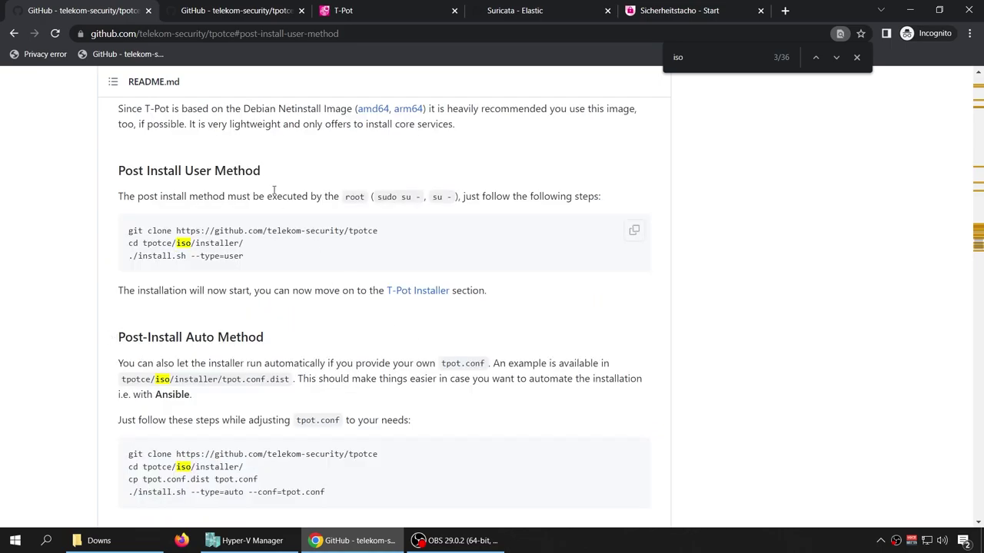
left_click_drag(244, 109, 296, 109)
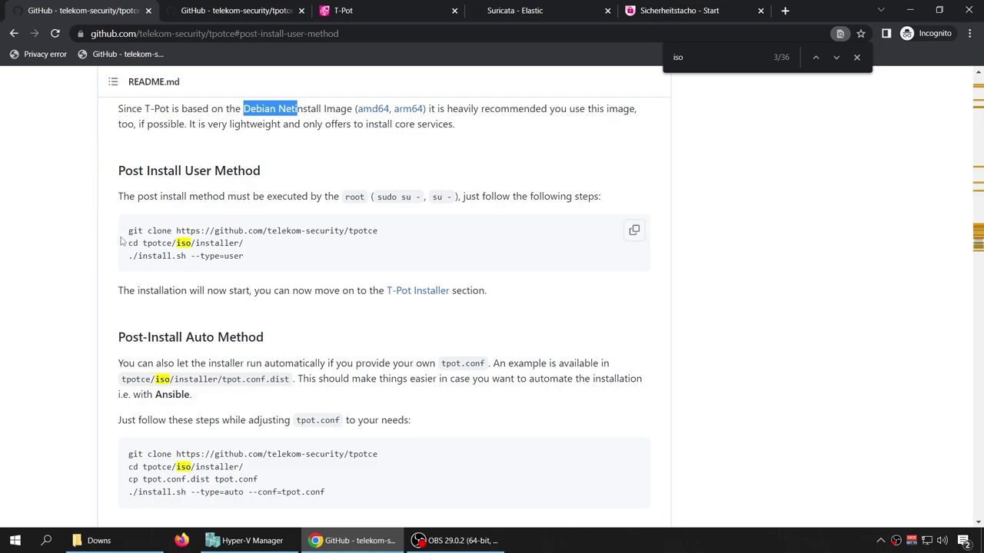
mouse_move(382, 231)
left_mouse_down()
mouse_move(267, 223)
mouse_move(382, 231)
left_mouse_up()
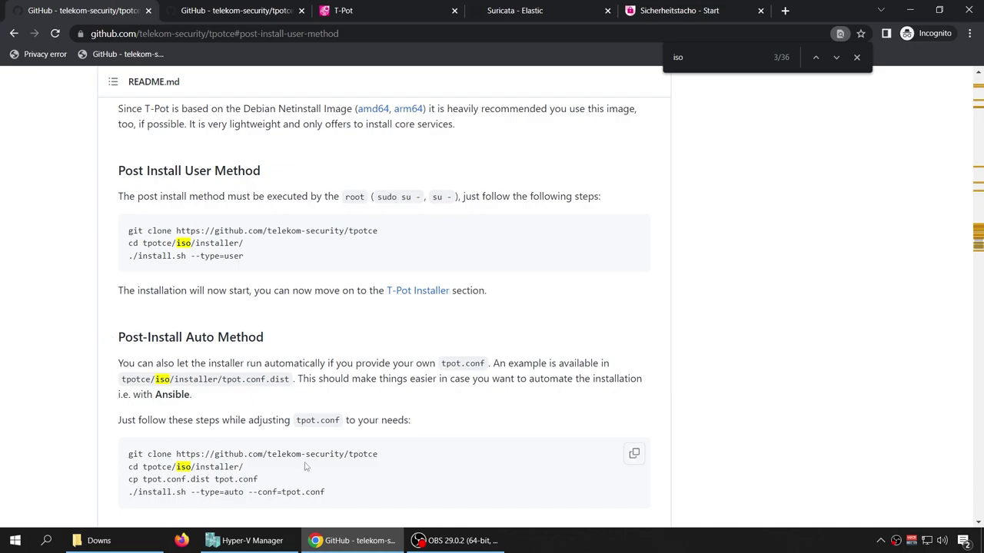
scroll(305, 466, "down", 1)
scroll(305, 467, "down", 3)
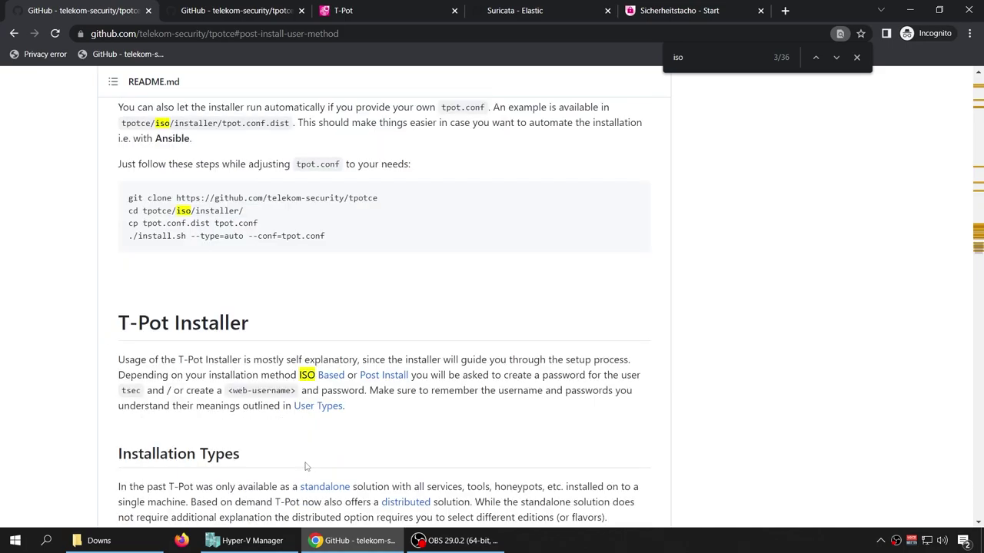
scroll(306, 467, "down", 2)
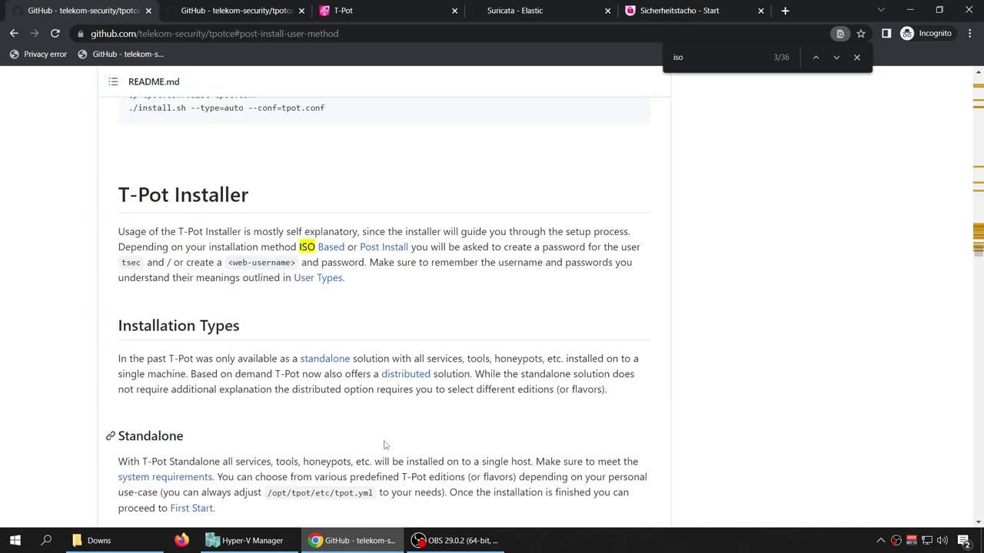
scroll(397, 425, "up", 2)
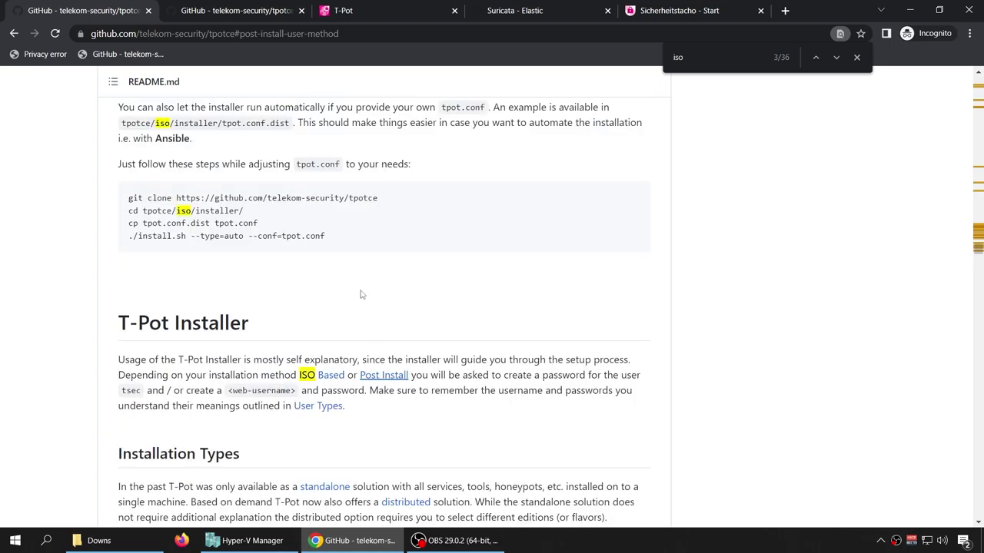
Select tpot_amd64.iso in the Downs folder, then bring Hyper-V Manager forward.
left_click(99, 540)
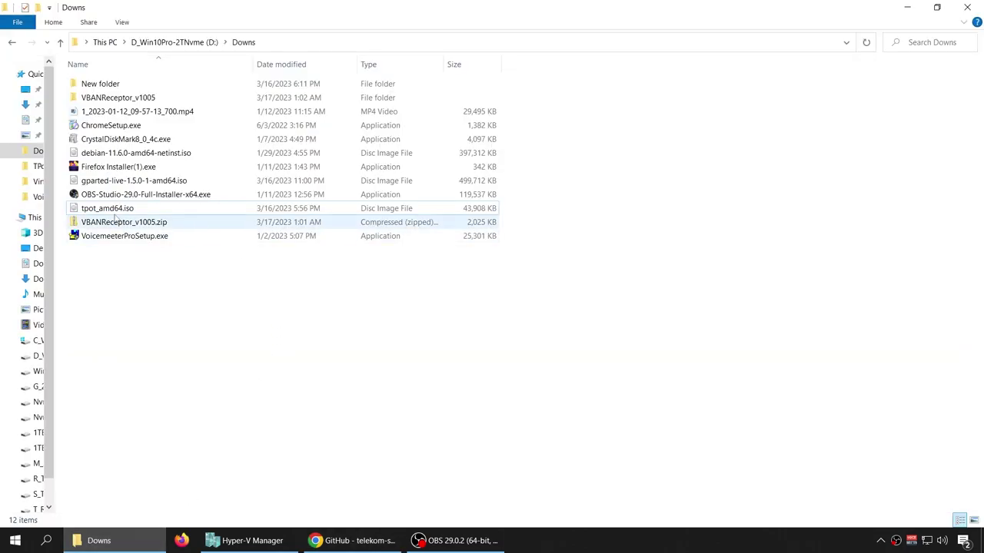
left_click(92, 211)
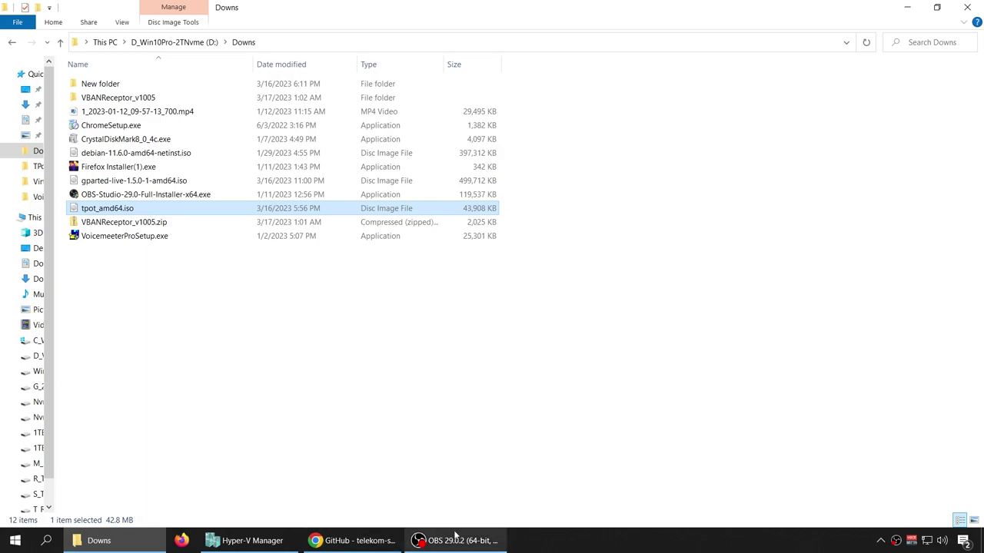
left_click(291, 538)
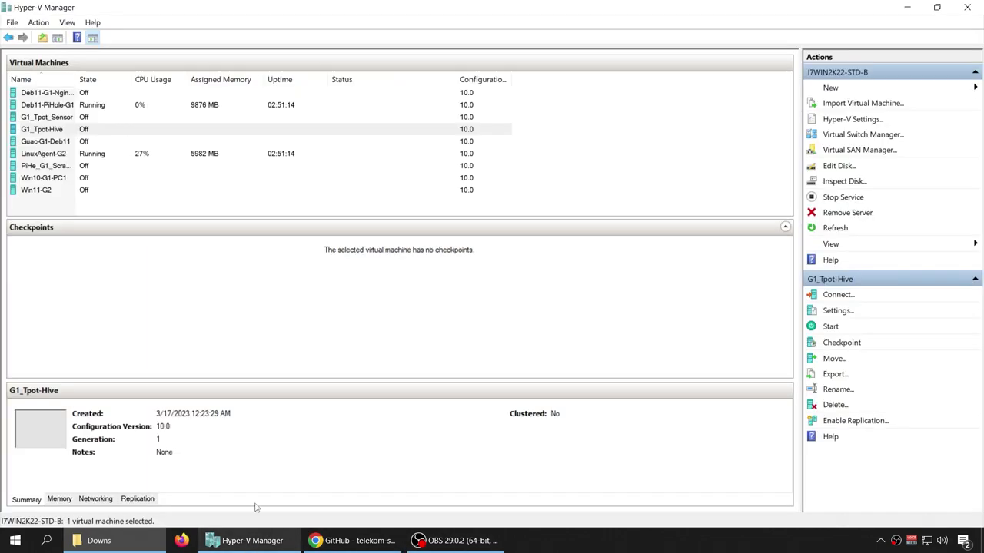
Check G1_Tpot-Hive's settings: DVD drive uses tpot_amd64.iso and the disk is 52 GB; close without changes.
right_click(58, 130)
left_click(77, 155)
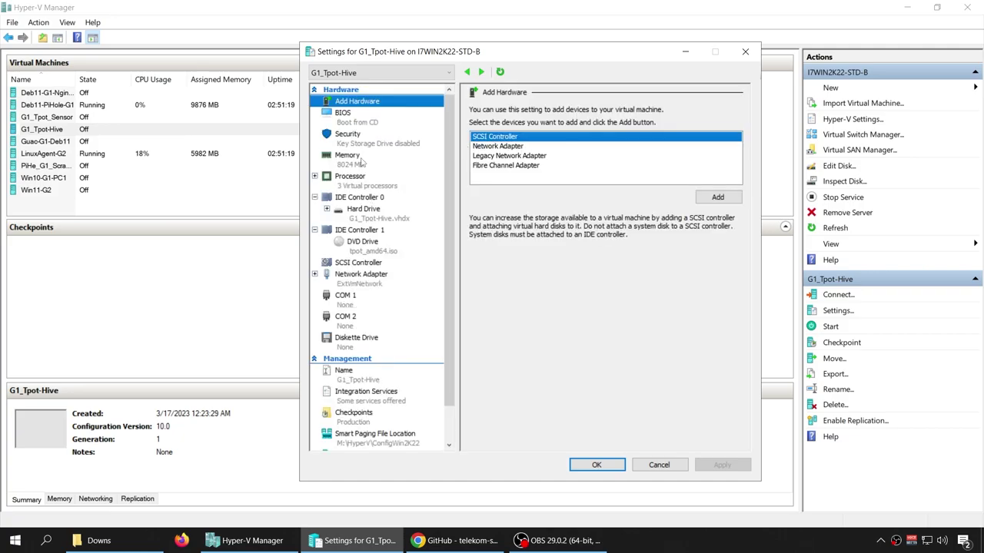
left_click(376, 256)
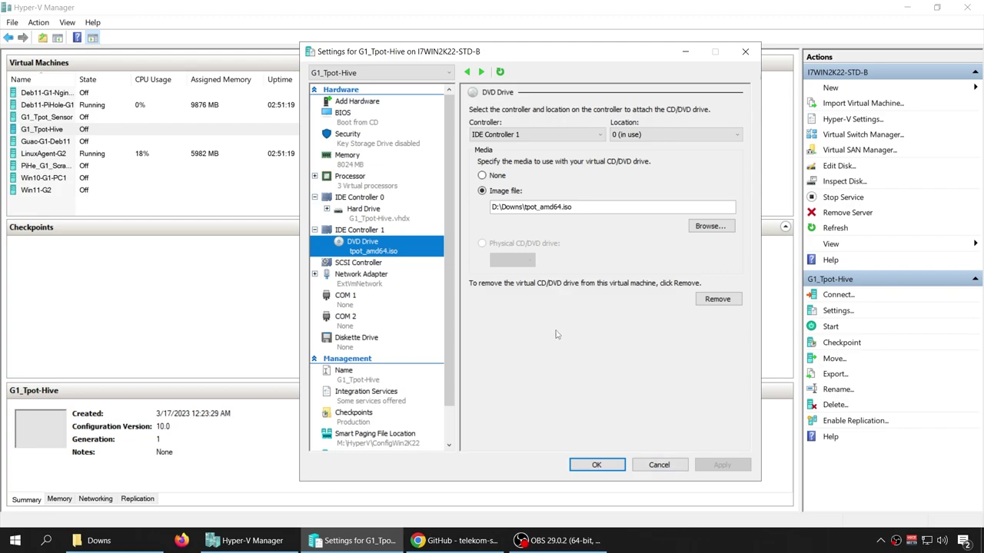
left_click(377, 215)
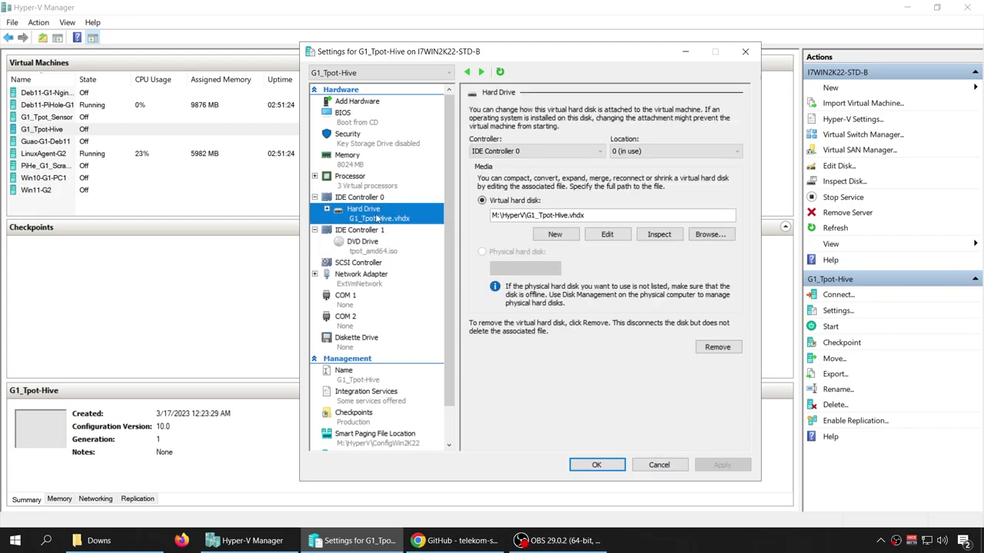
left_click(657, 236)
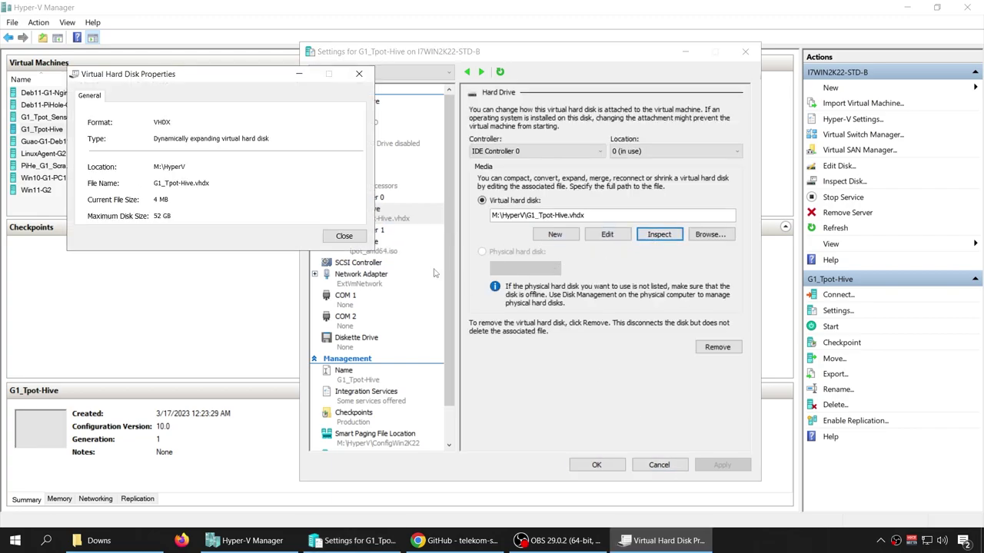
left_click_drag(174, 216, 138, 212)
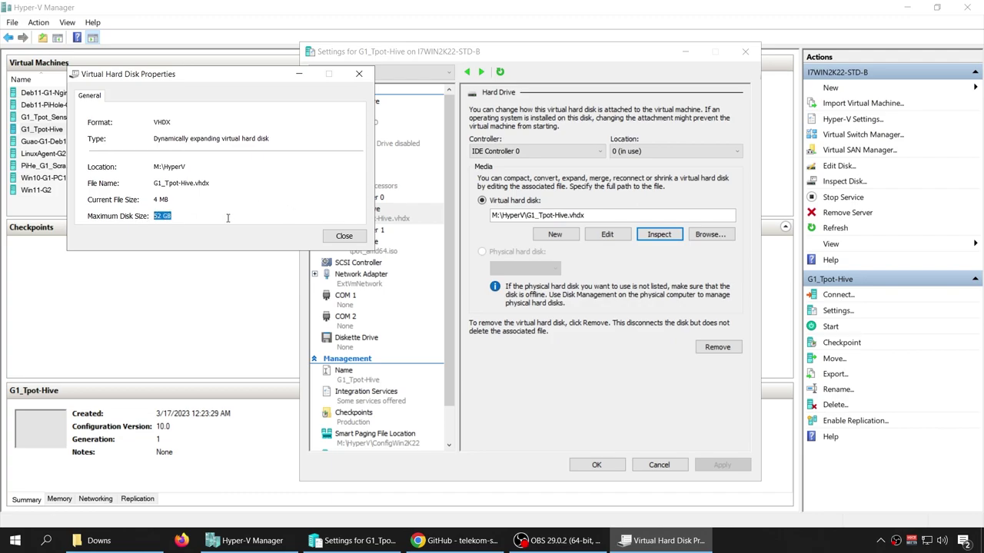
left_click(343, 236)
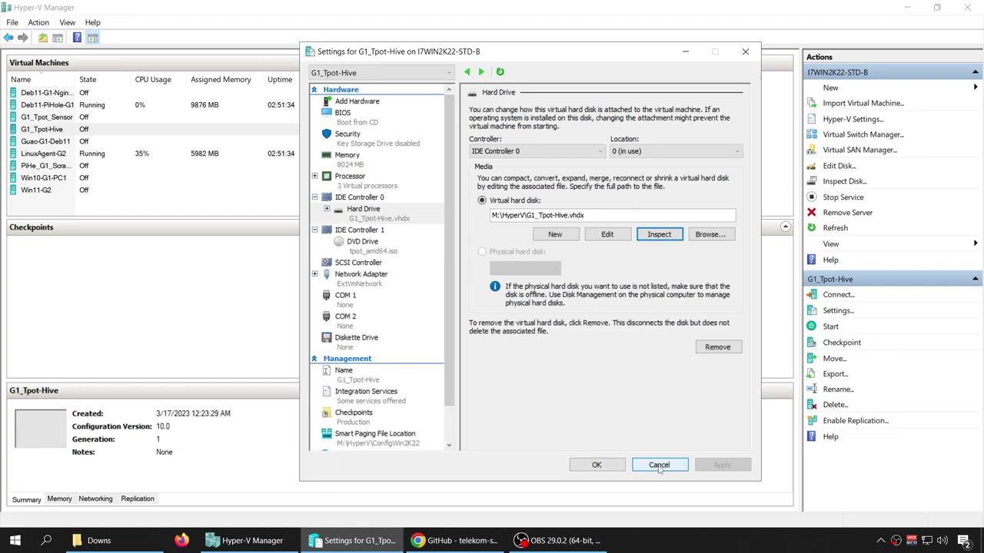
left_click(658, 466)
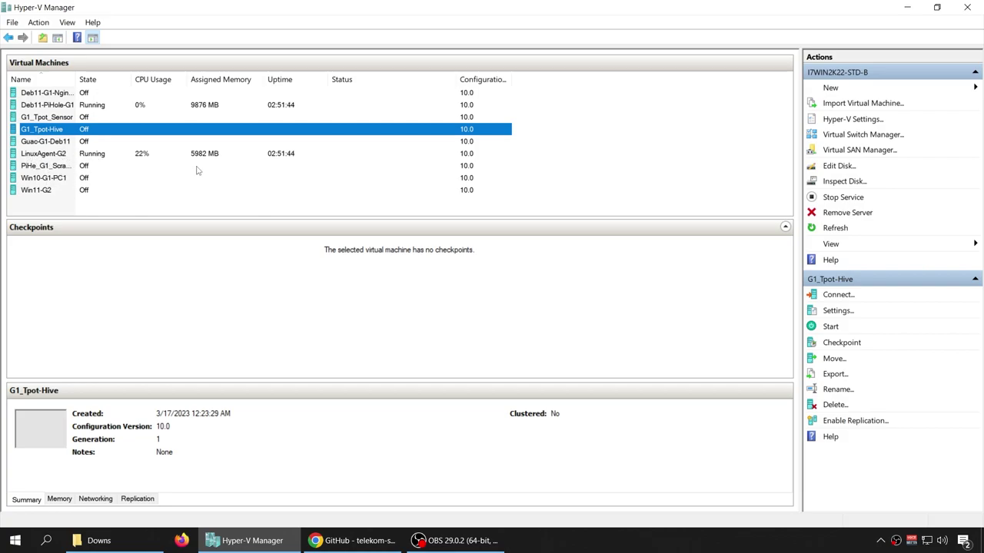
Return to the T-Pot README in Chrome and scroll back up through it.
left_click(349, 540)
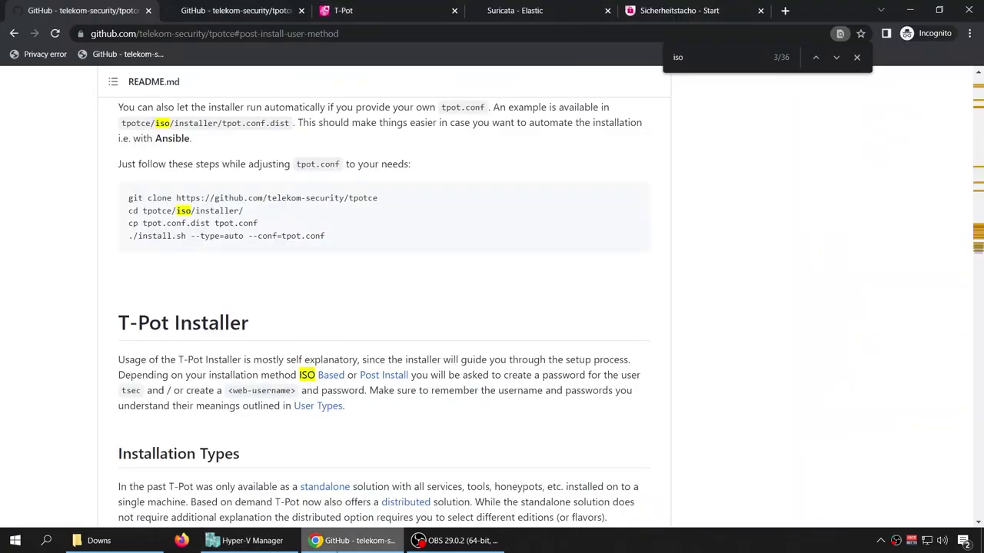
scroll(220, 255, "down", 3)
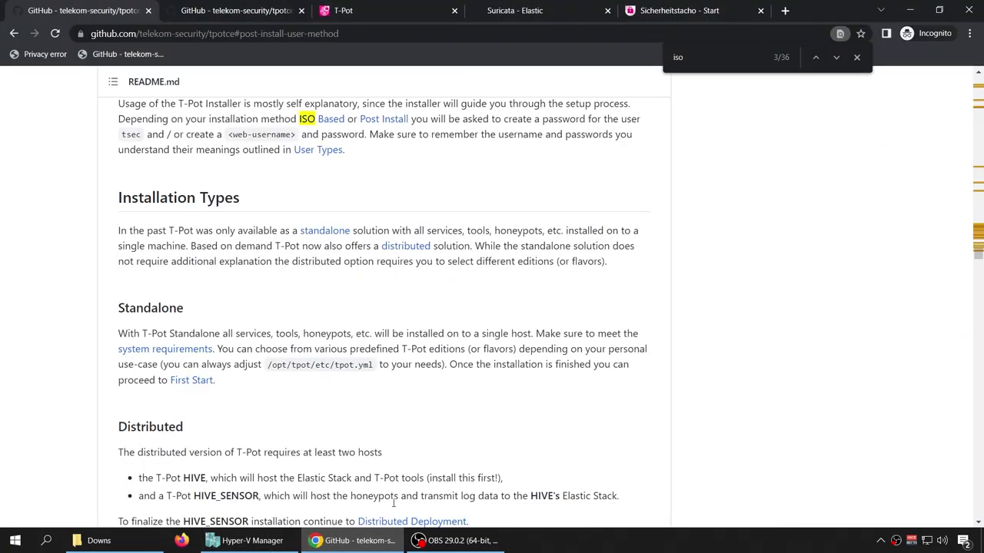
left_click(287, 543)
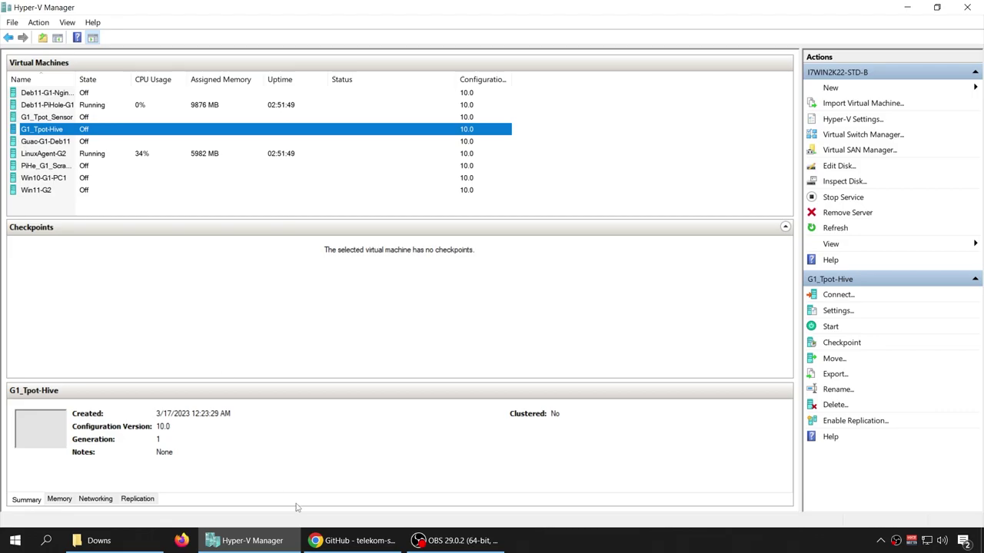
key("alt+Tab")
scroll(313, 299, "up", 15)
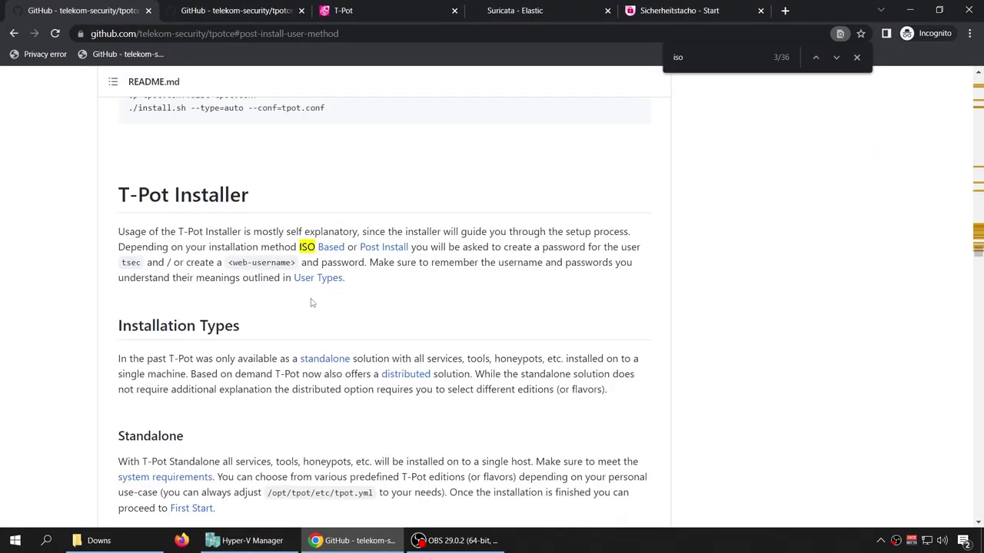
scroll(324, 270, "up", 20)
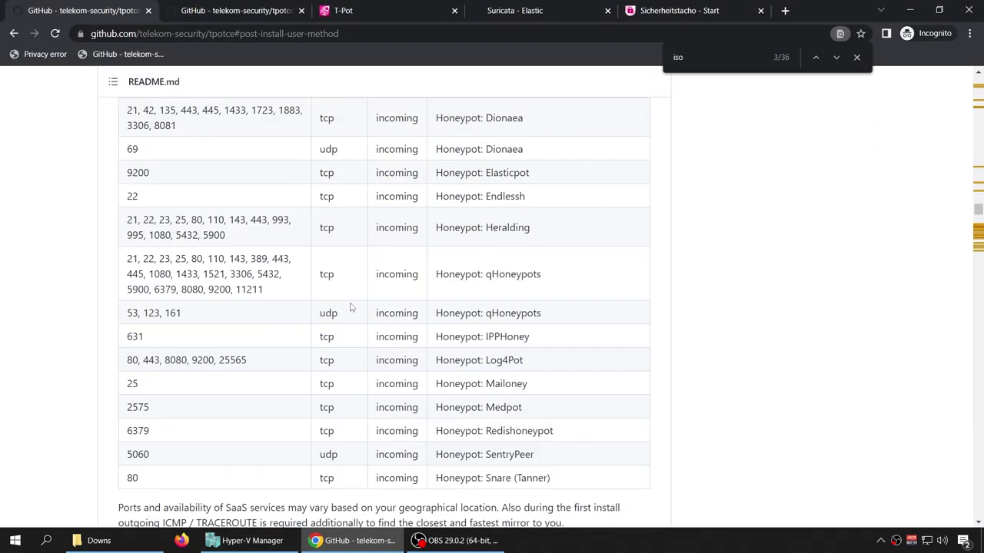
scroll(355, 319, "up", 20)
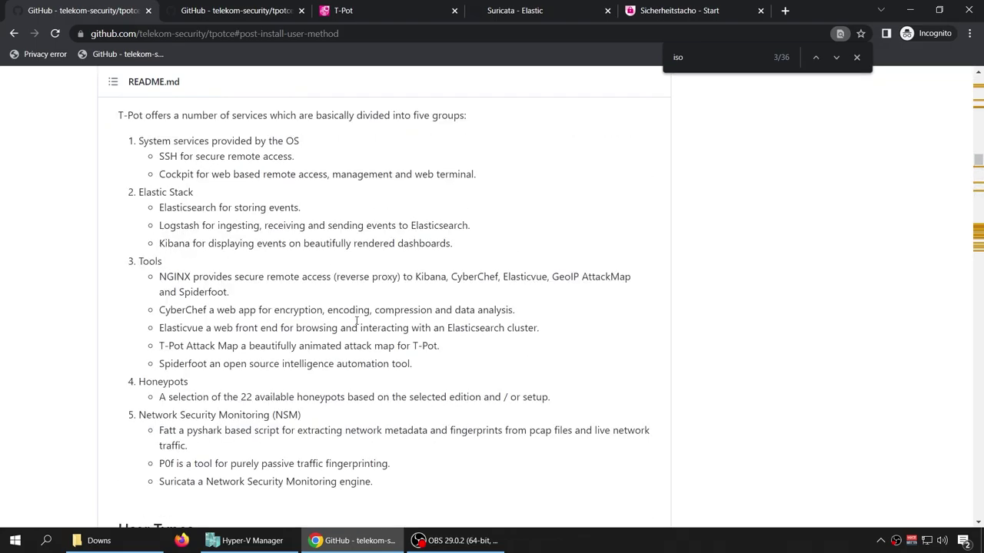
Glance at Distributed Deployment in the second tab, then jump to Download ISO Image in the first.
left_click(264, 6)
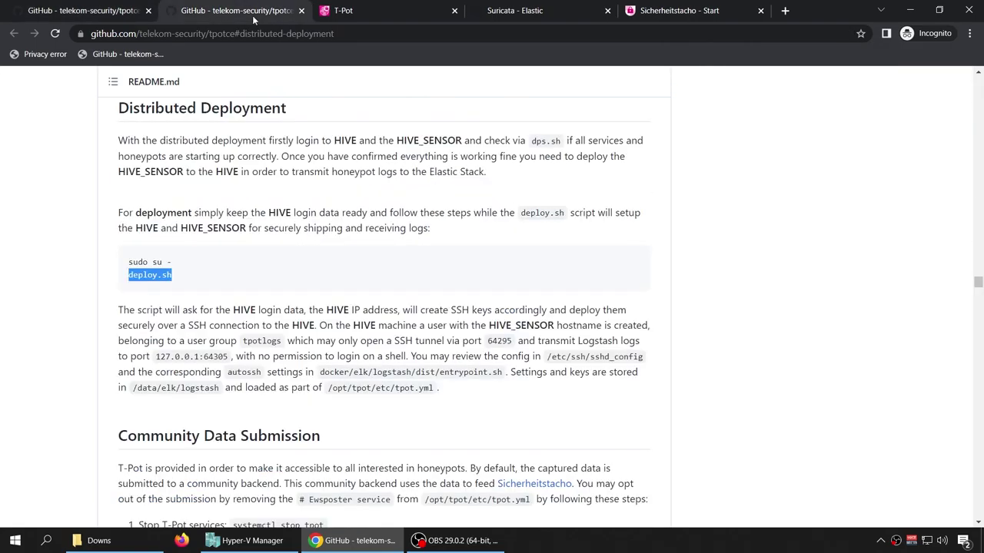
left_click(90, 15)
scroll(430, 338, "up", 15)
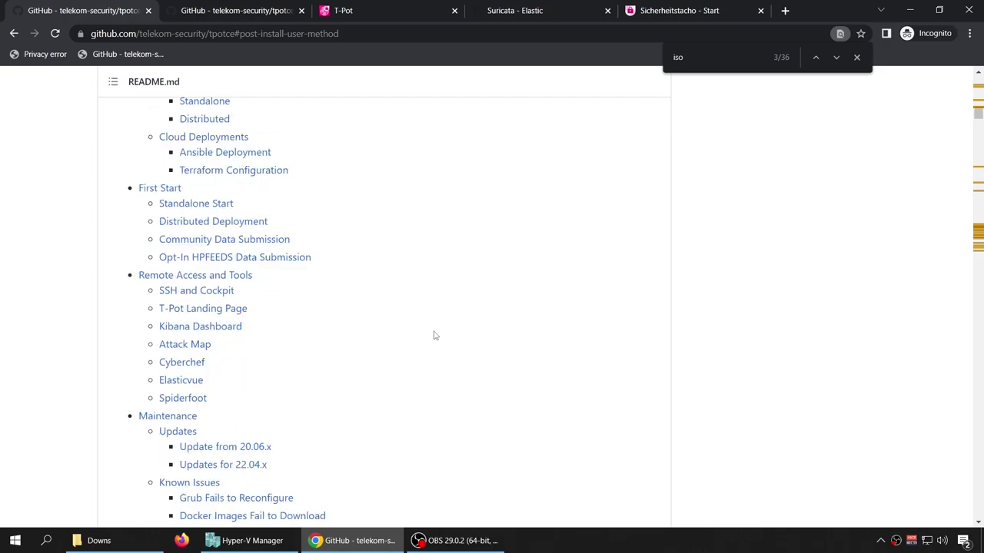
scroll(440, 348, "up", 4)
scroll(441, 286, "down", 7)
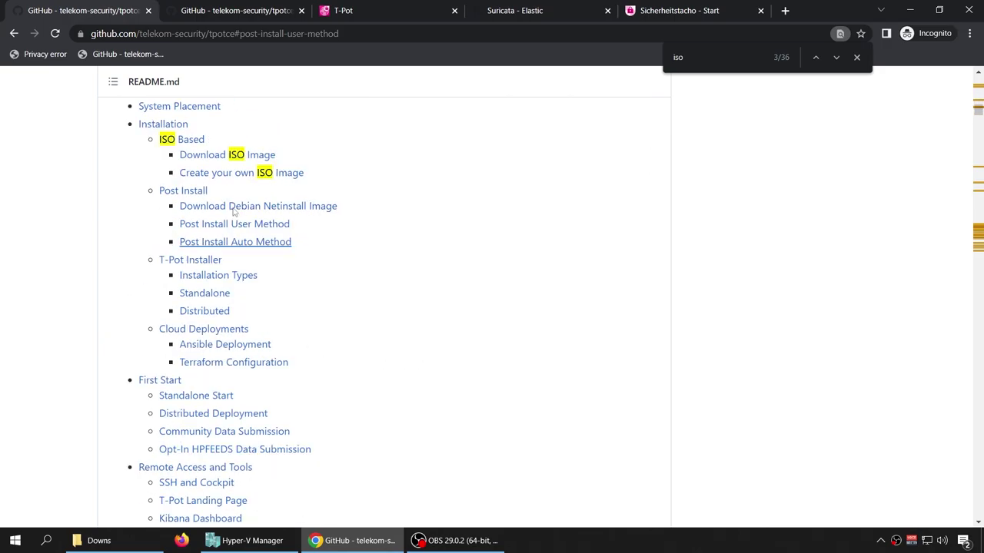
left_click(208, 156)
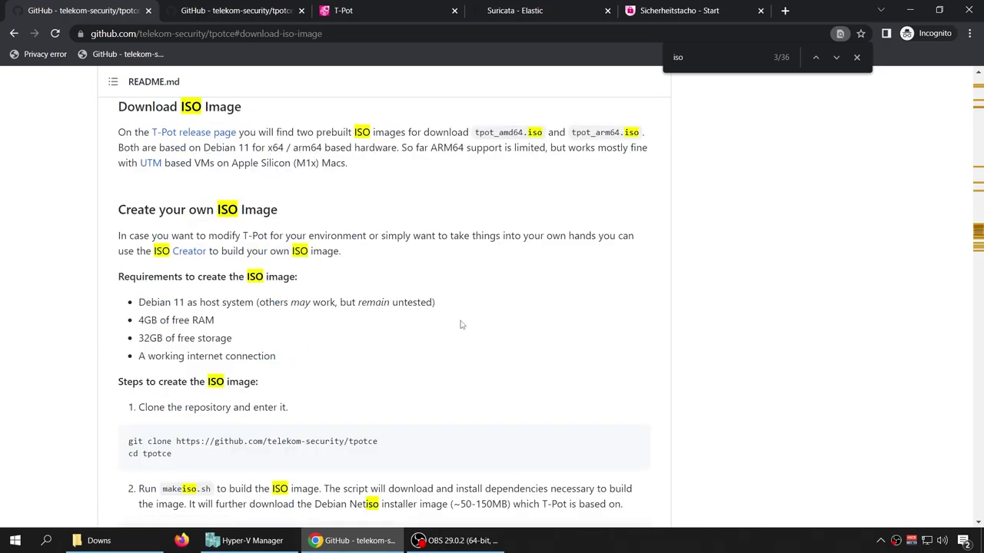
Open the T-Pot 22.04.0 release page and check the first asset's release date.
left_click(216, 136)
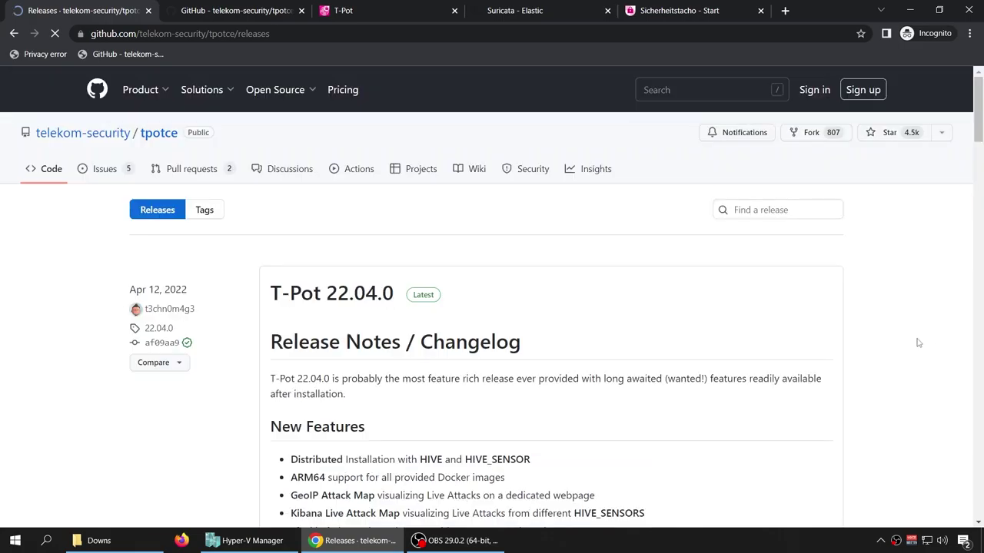
scroll(672, 374, "down", 4)
scroll(672, 371, "down", 10)
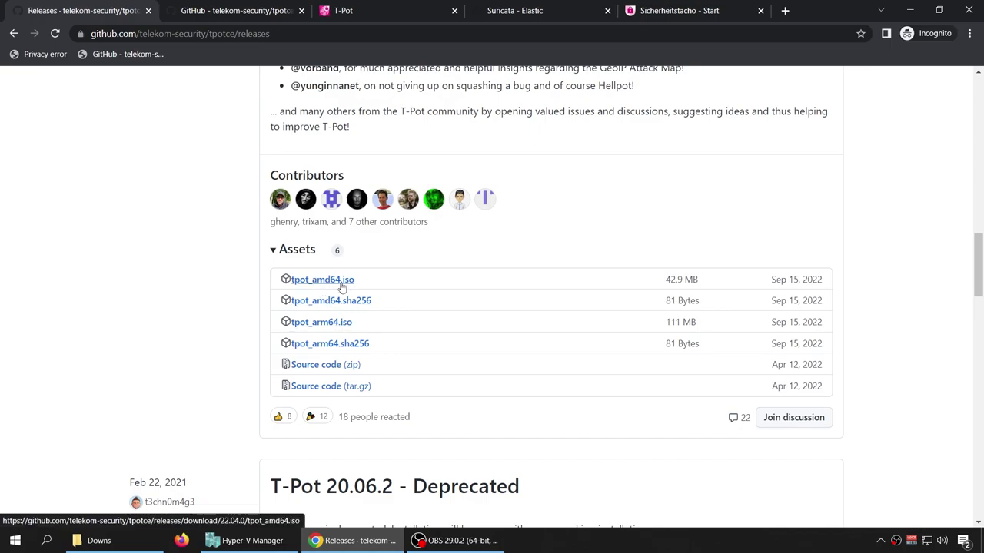
scroll(614, 376, "up", 2)
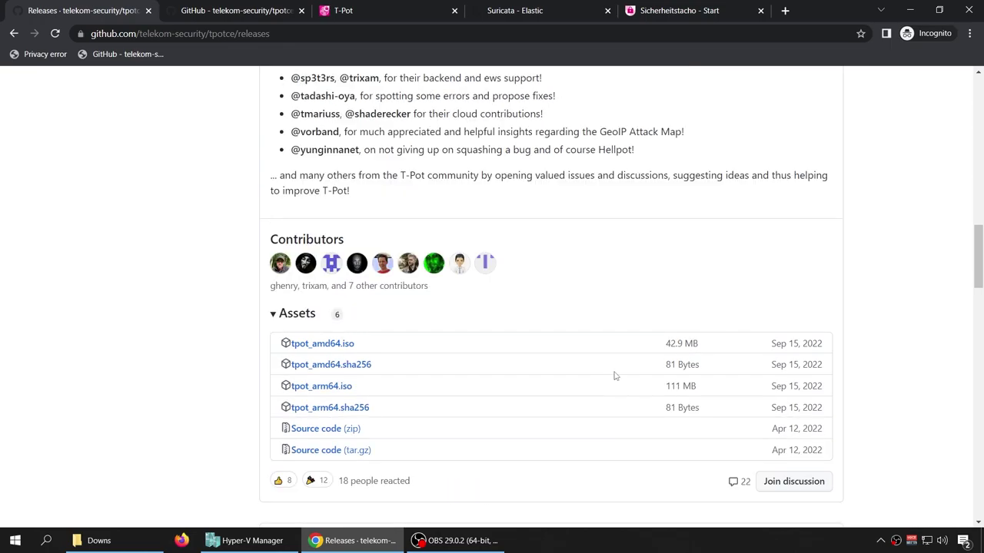
scroll(639, 424, "down", 1)
left_click_drag(770, 343, 821, 345)
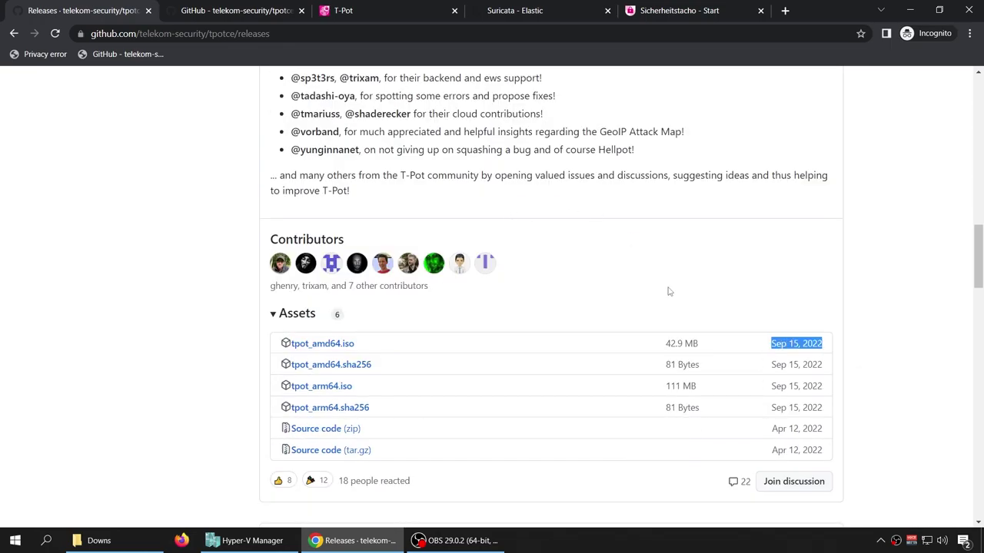
scroll(567, 321, "up", 12)
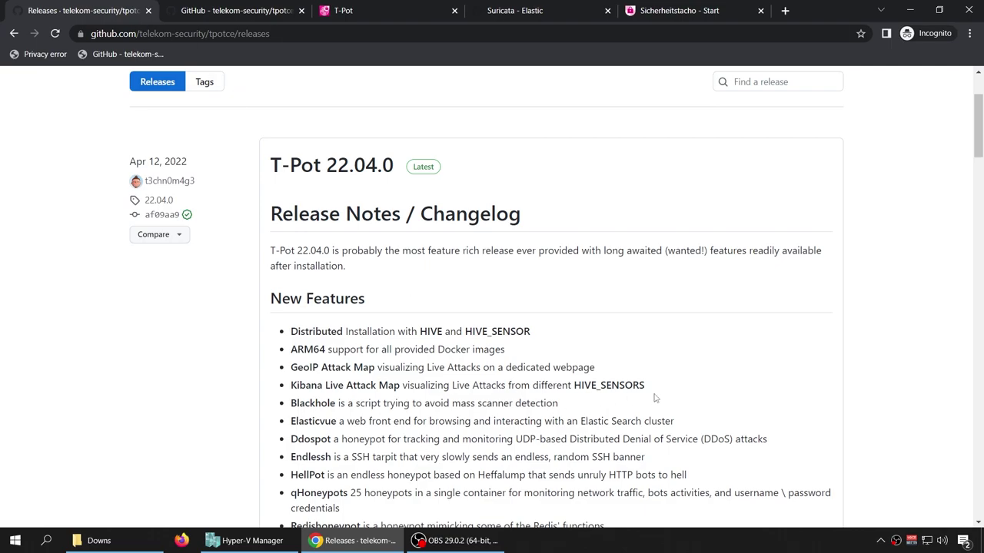
left_click_drag(657, 399, 573, 385)
scroll(592, 382, "down", 1)
left_click(598, 335)
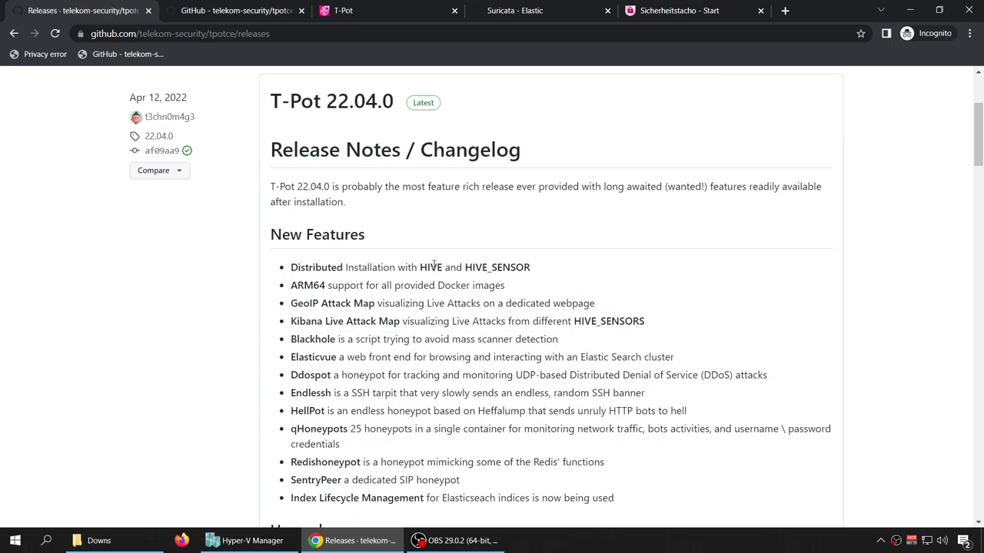
Review the release notes' Distributed feature line mentioning HIVE_SENSOR.
left_click_drag(435, 266, 535, 270)
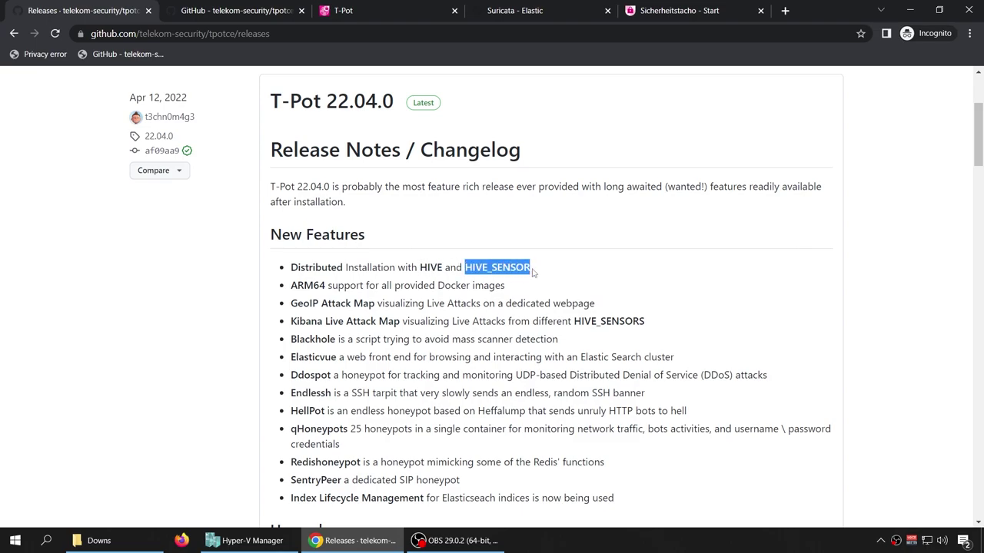
left_click_drag(575, 321, 597, 321)
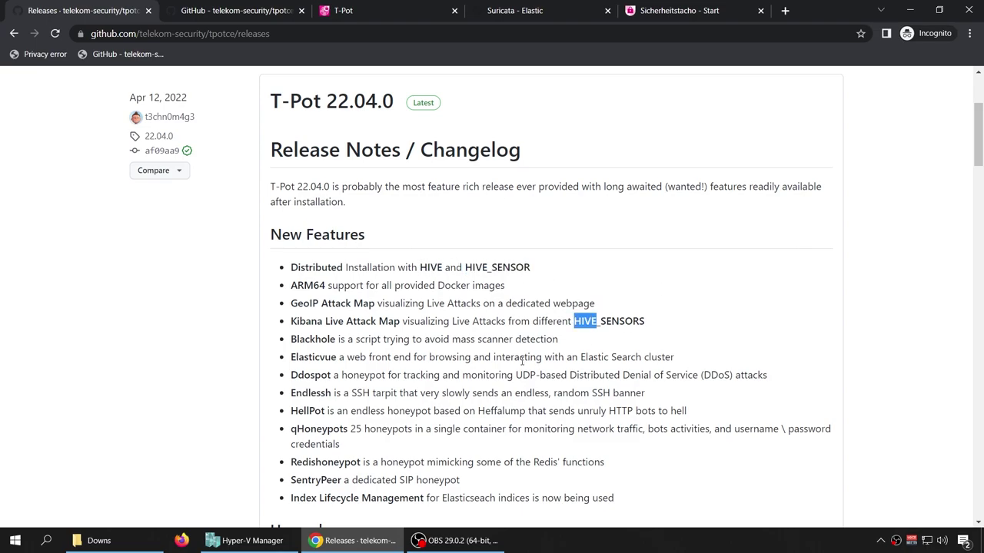
scroll(521, 369, "down", 2)
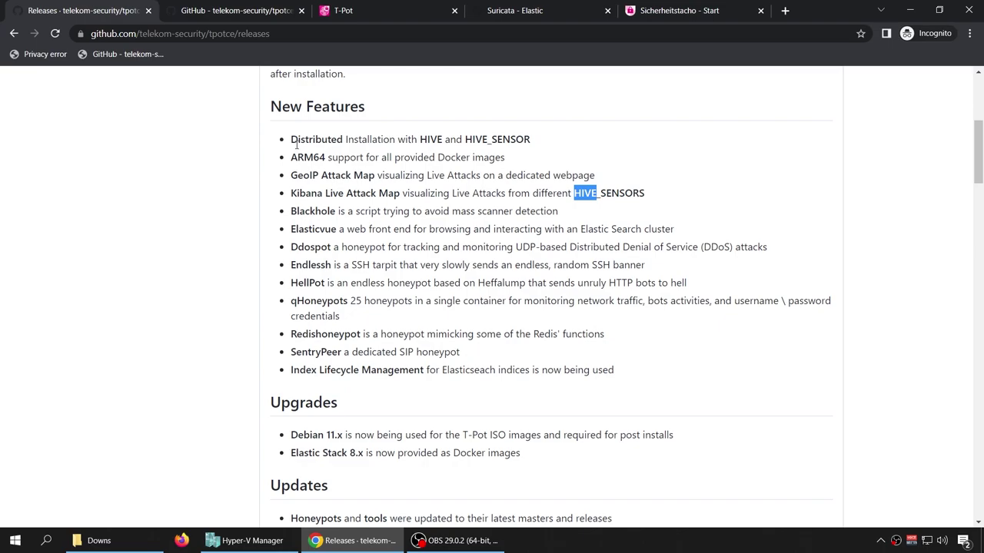
left_click_drag(296, 145, 484, 140)
left_click(530, 182)
scroll(496, 245, "up", 3)
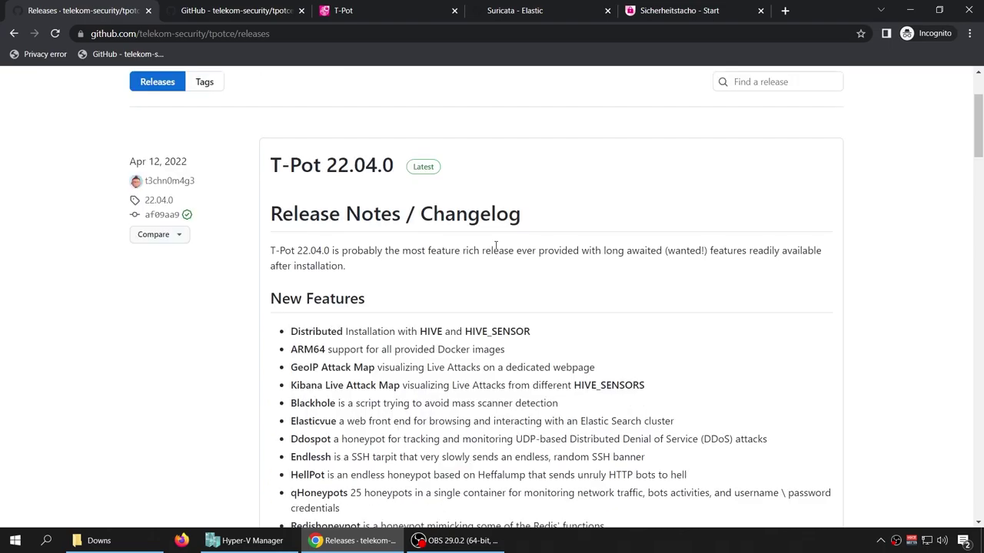
Go back to the README's Table of Contents, then switch to Hyper-V Manager.
left_click(14, 33)
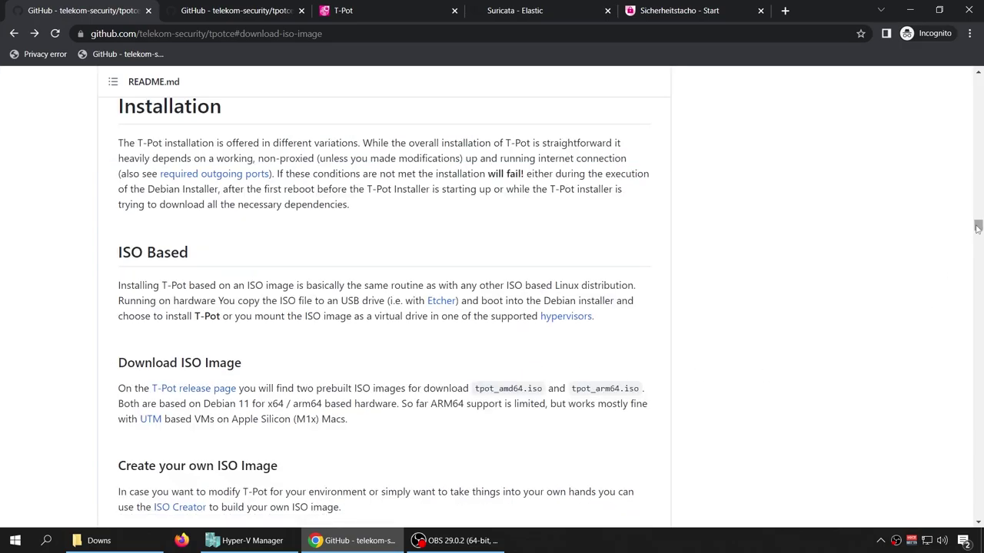
left_click_drag(977, 228, 977, 77)
scroll(237, 446, "down", 6)
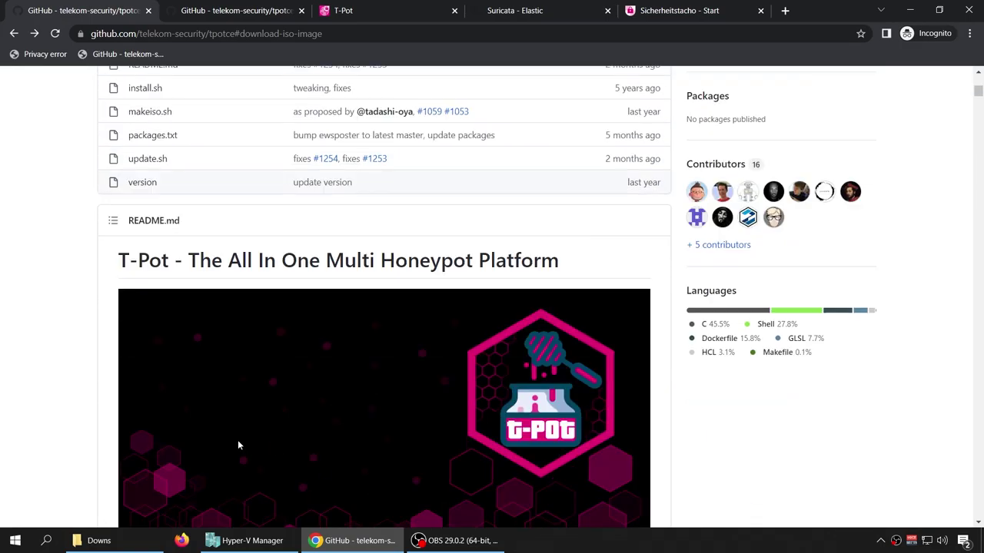
scroll(238, 445, "down", 8)
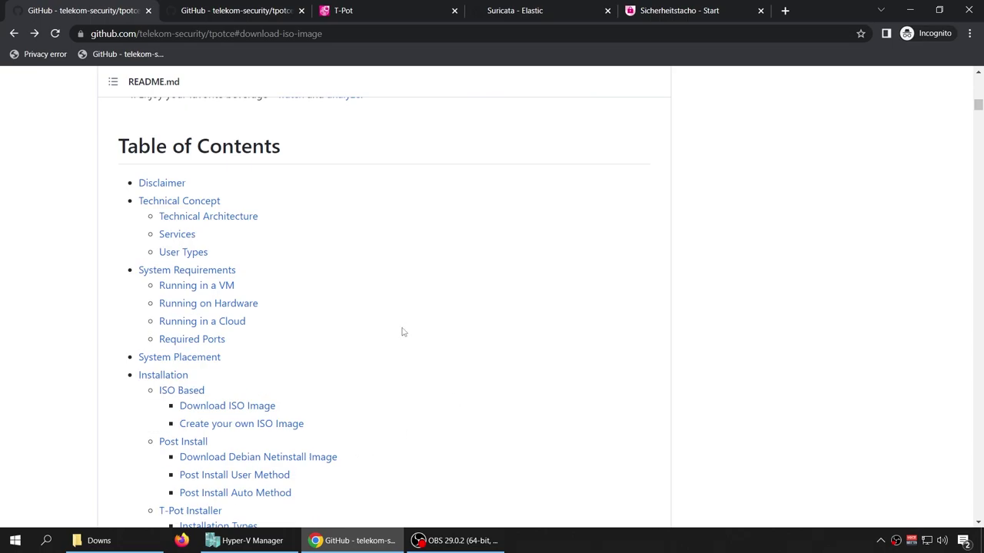
scroll(471, 385, "down", 2)
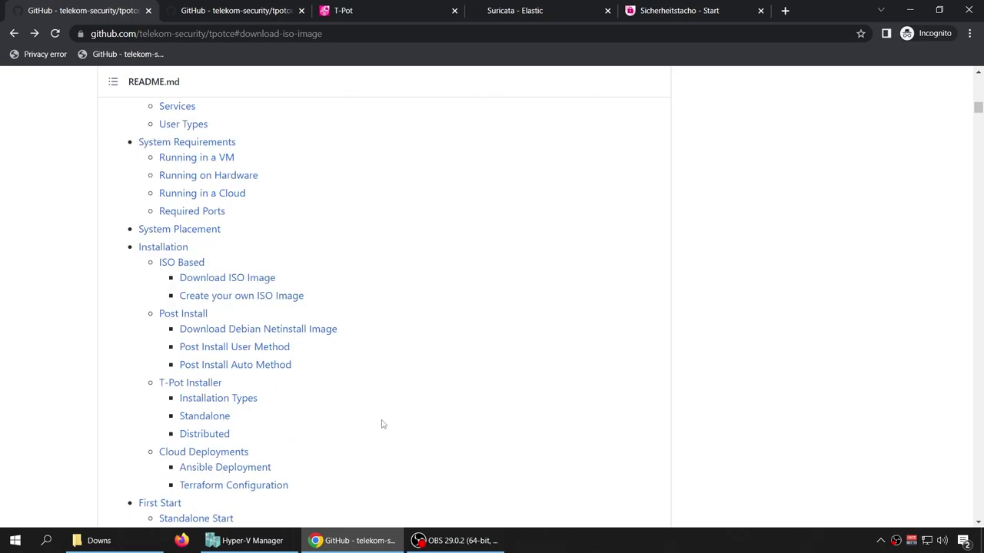
left_click(280, 541)
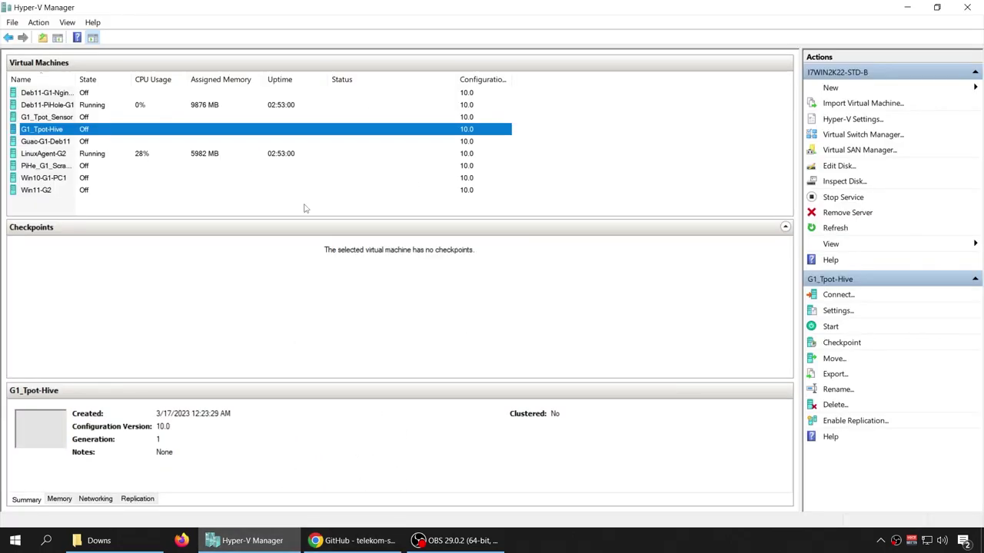
Connect to G1_Tpot-Hive, start it, and move the console window up and left.
right_click(61, 132)
left_click(592, 289)
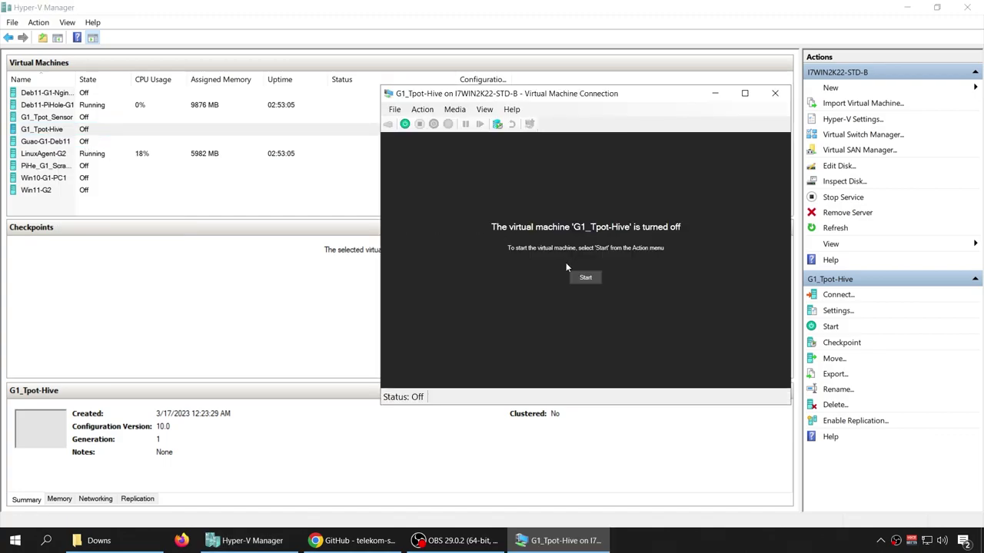
left_click(585, 278)
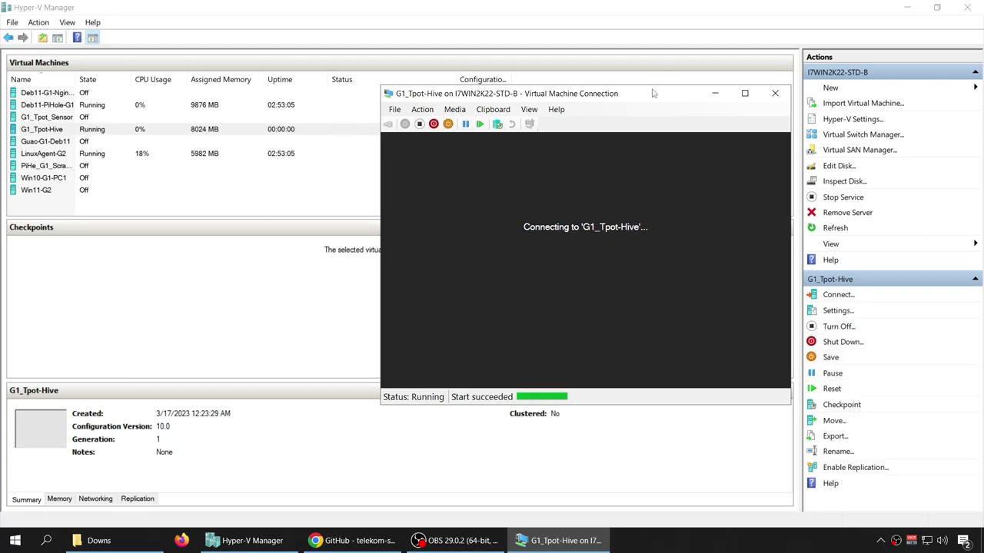
left_click_drag(643, 93, 491, 45)
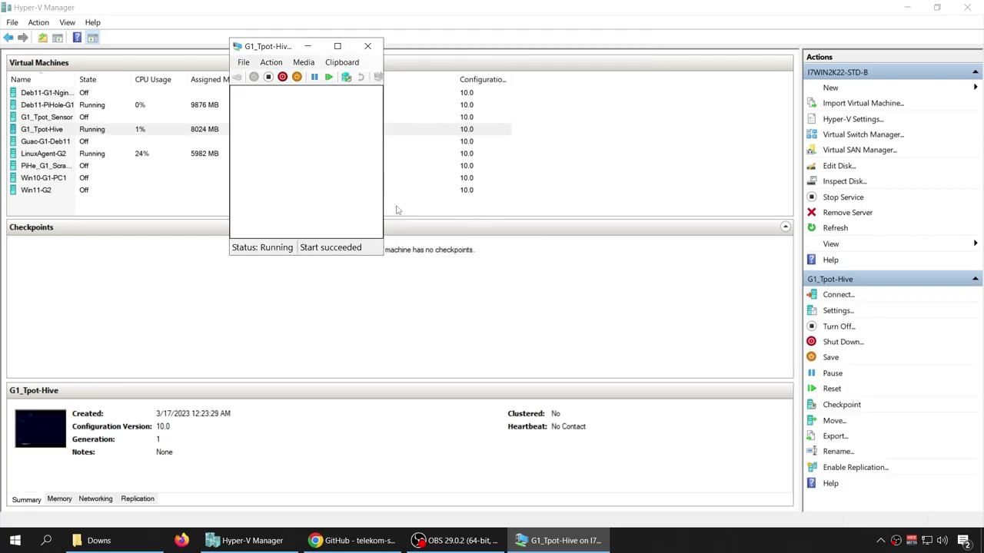
In the T-Pot 22.04.0 boot menu, select Advanced options and enter it.
key("Down")
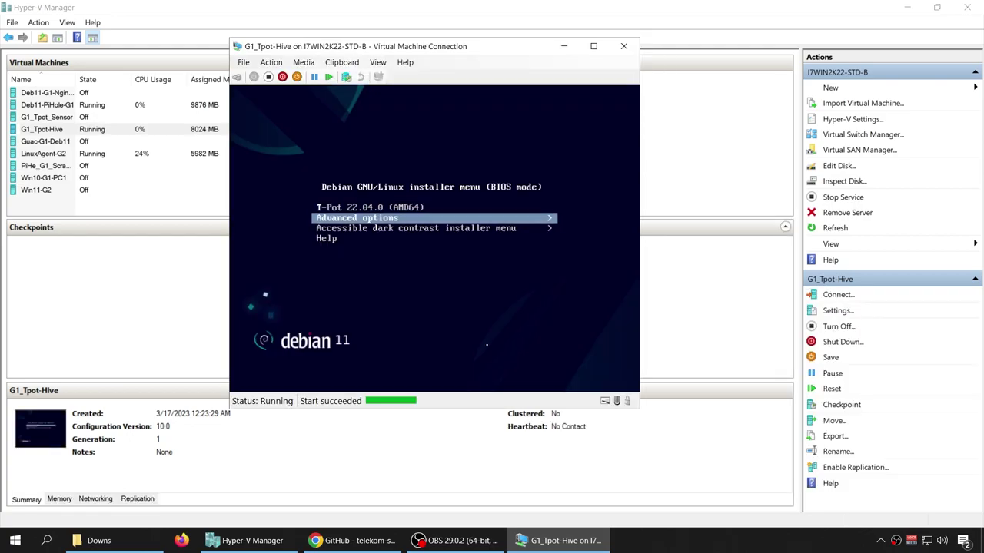
key("Up")
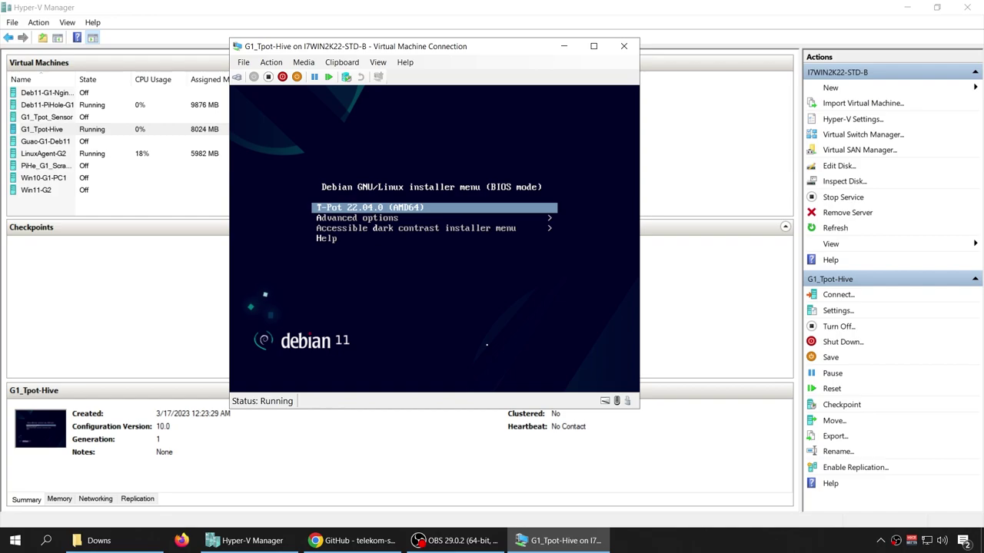
key("Down")
key("Up")
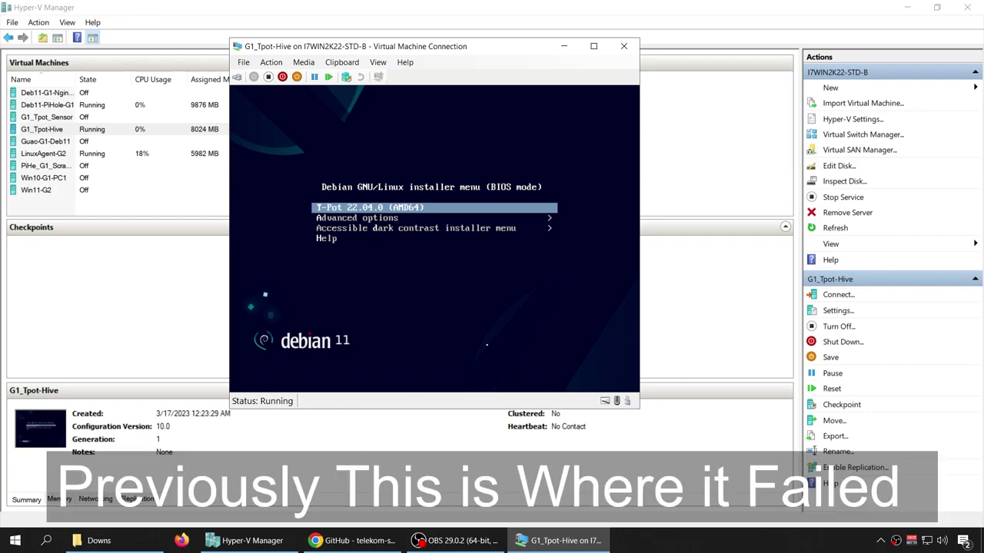
key("Down")
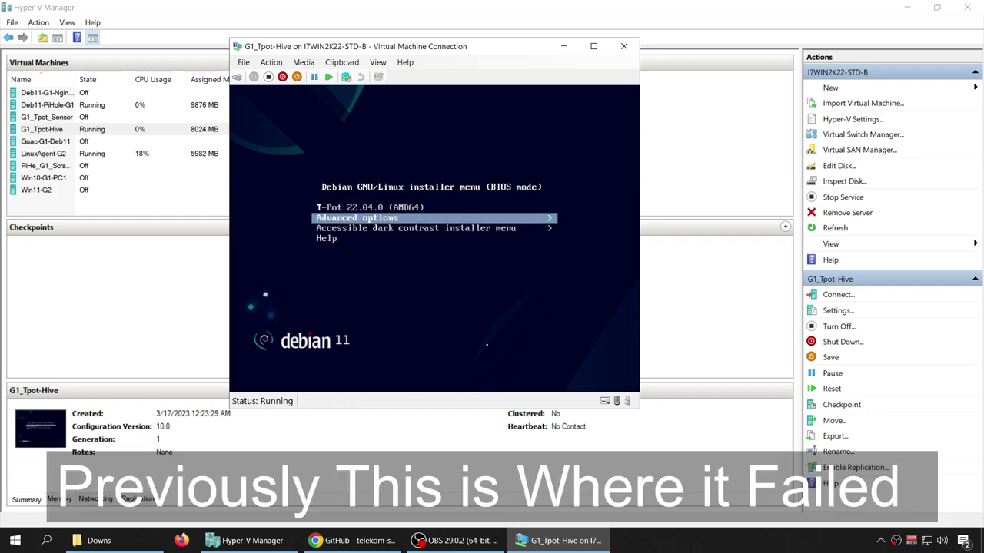
key("Up")
key("Down")
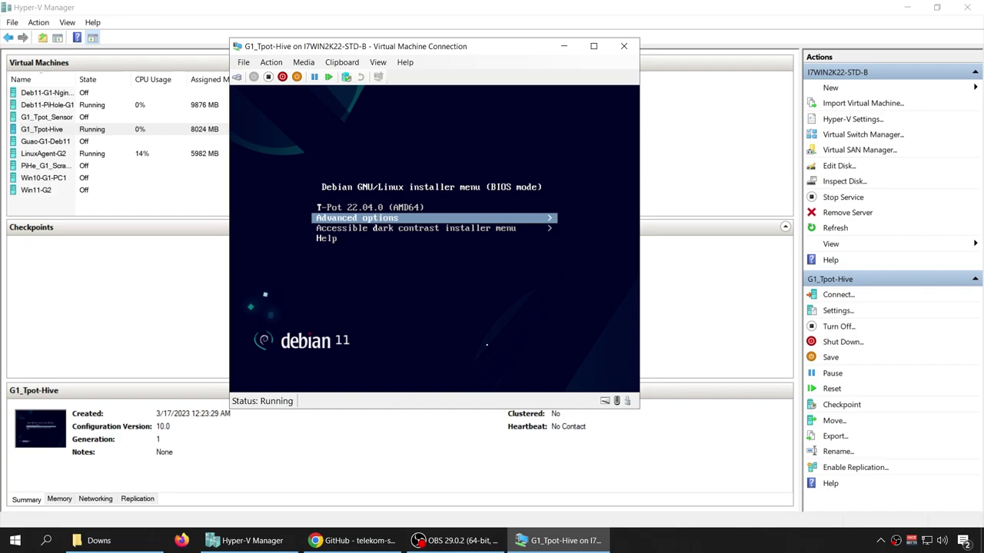
key("Up")
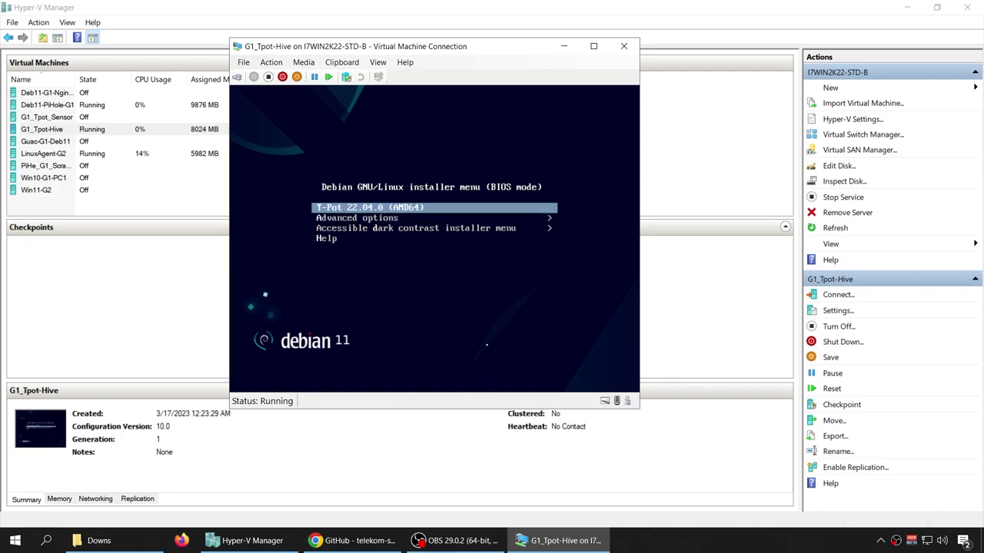
key("Down")
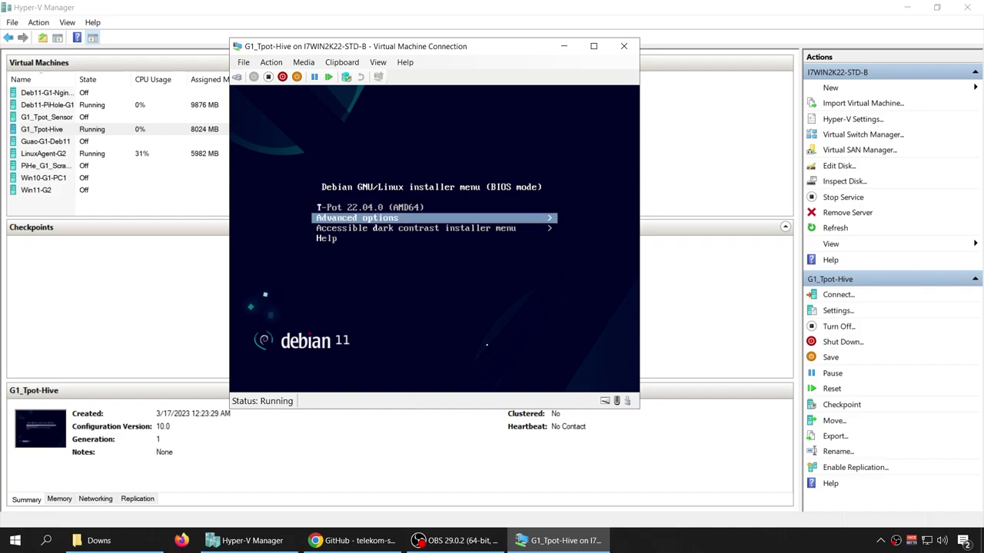
key("Up")
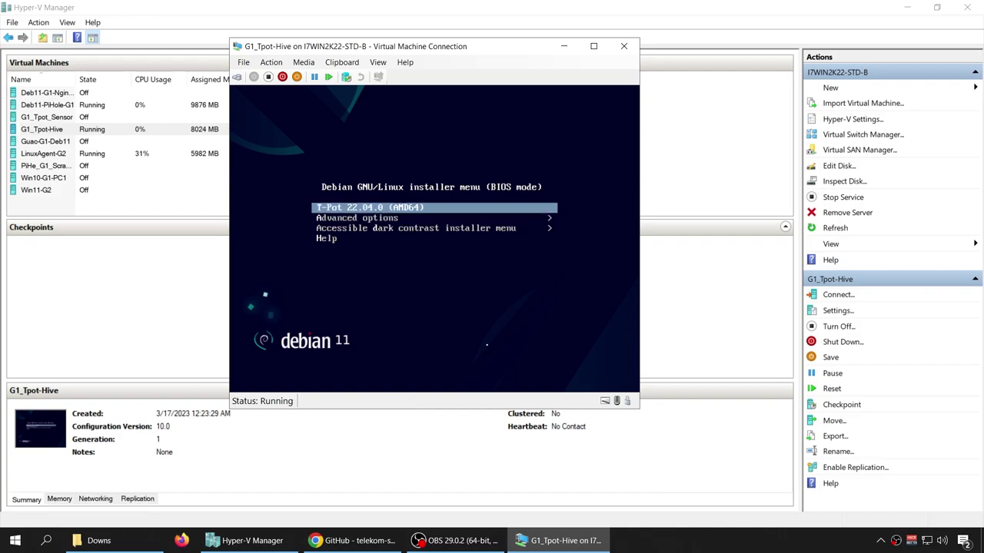
key("Down")
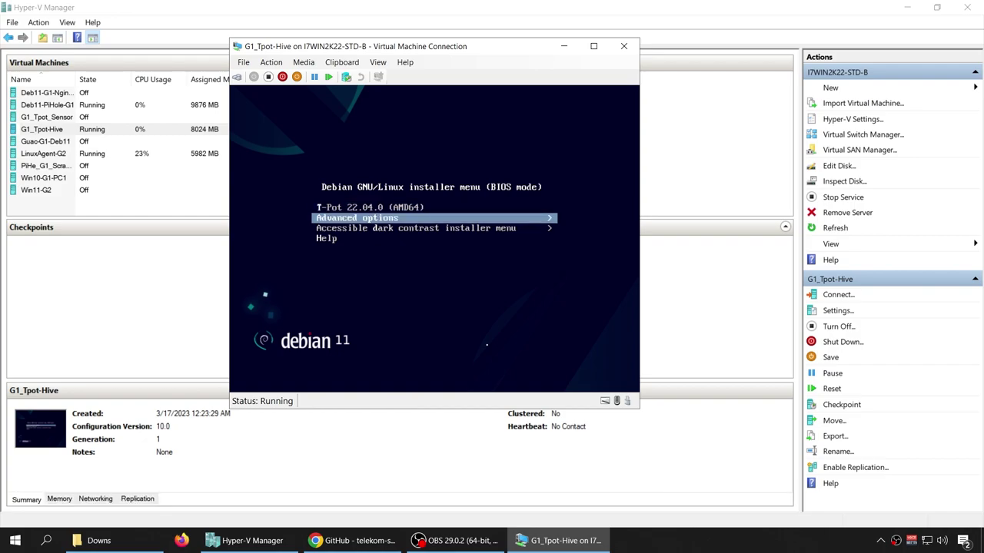
key("Return")
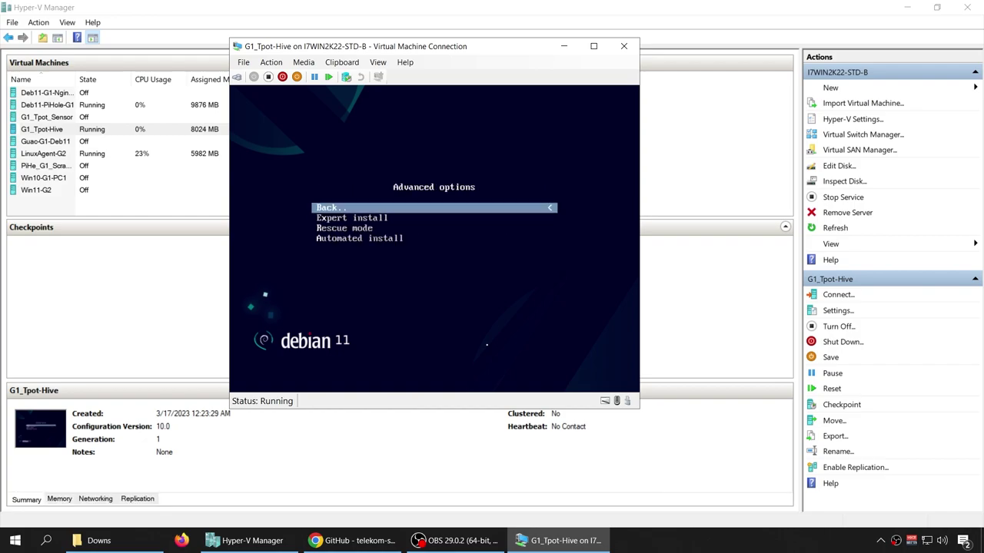
Launch Expert install, leaving the DVD drive inserted, and move the console window toward screen centre.
key("Down")
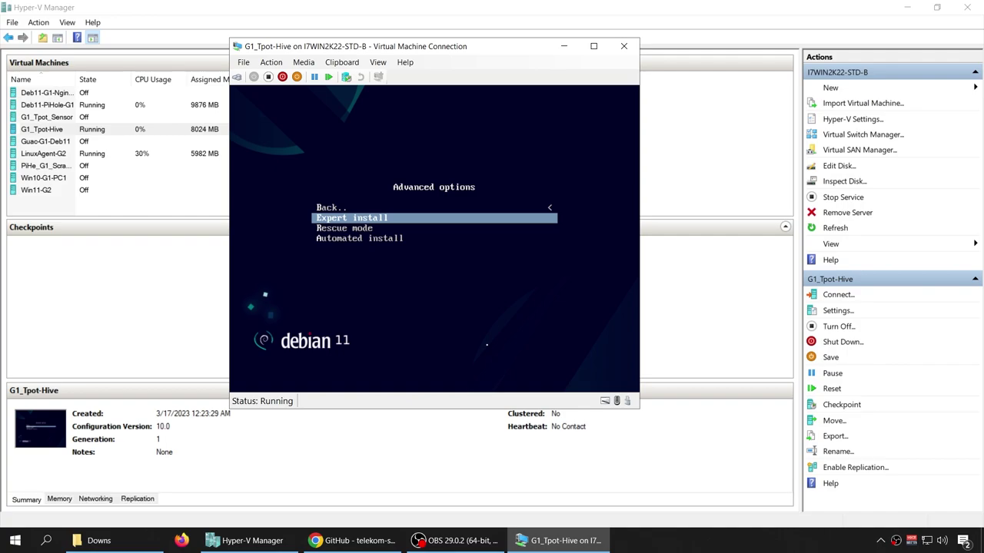
left_click(303, 62)
mouse_move(338, 75)
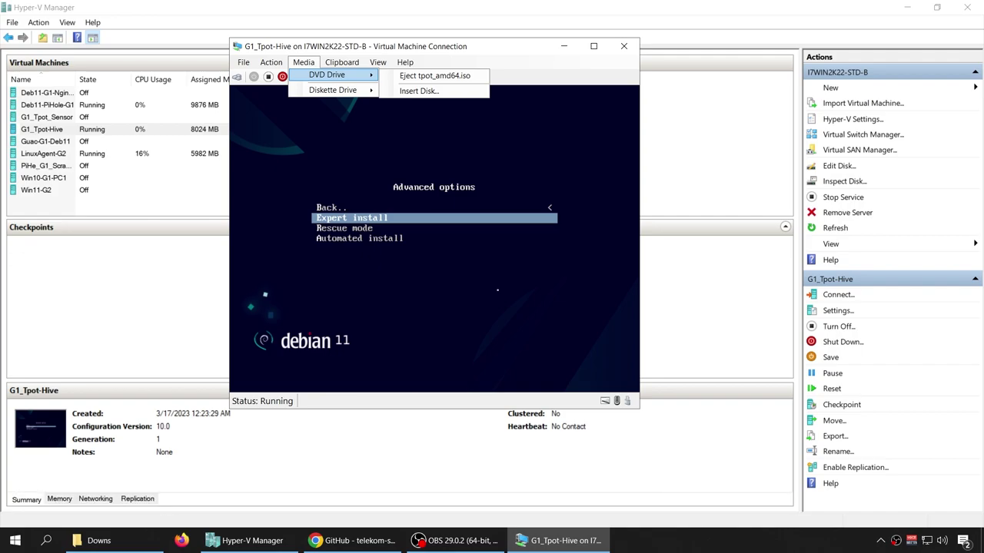
left_click(490, 305)
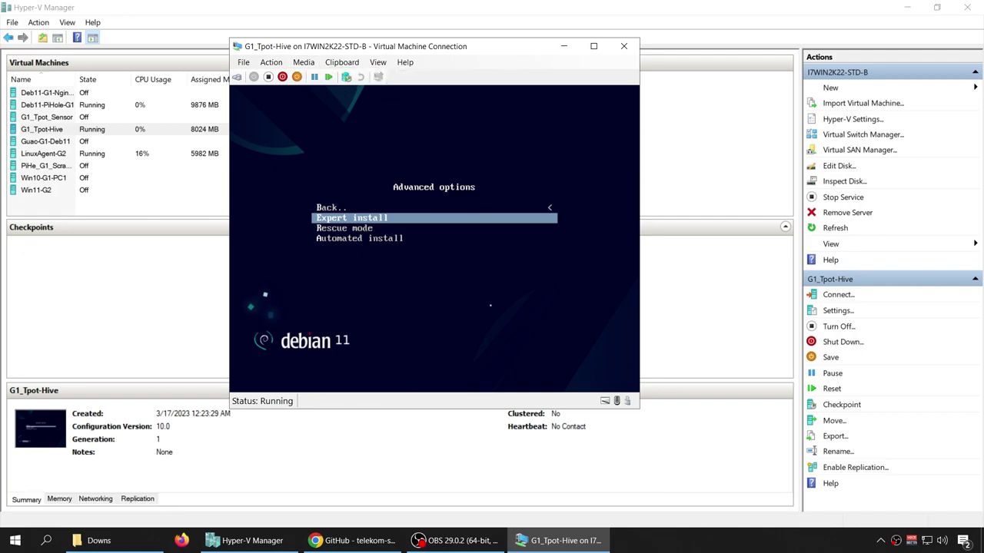
key("Return")
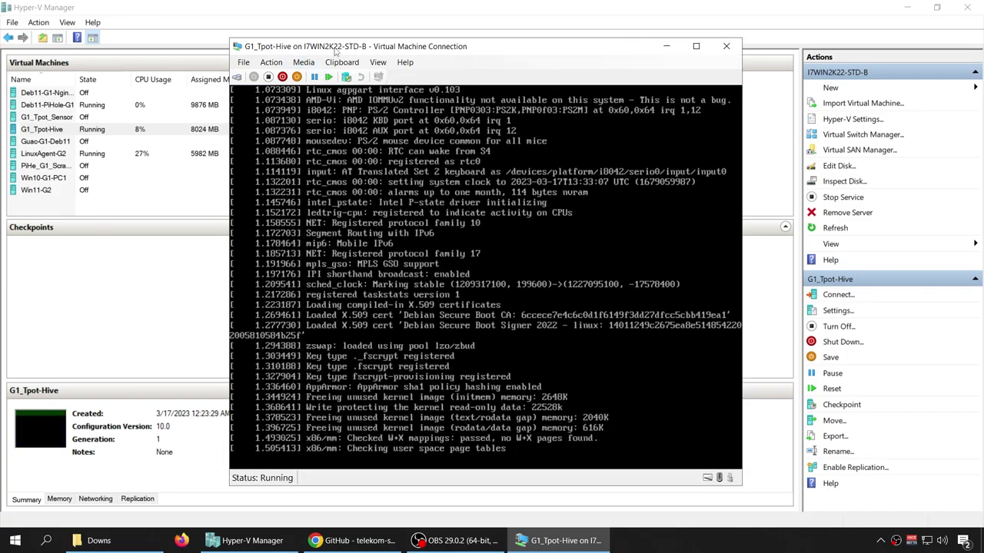
left_click_drag(335, 46, 239, 10)
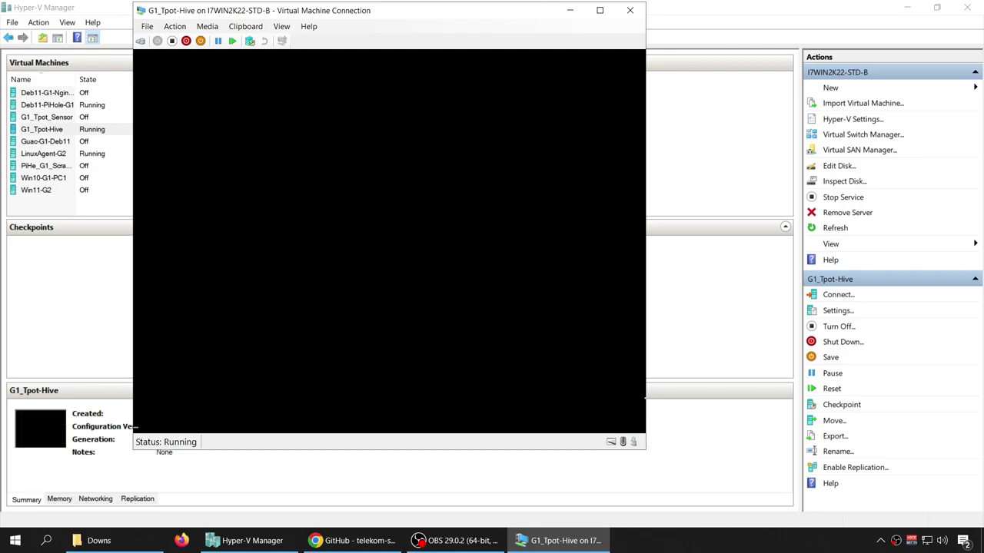
left_click_drag(480, 18, 520, 43)
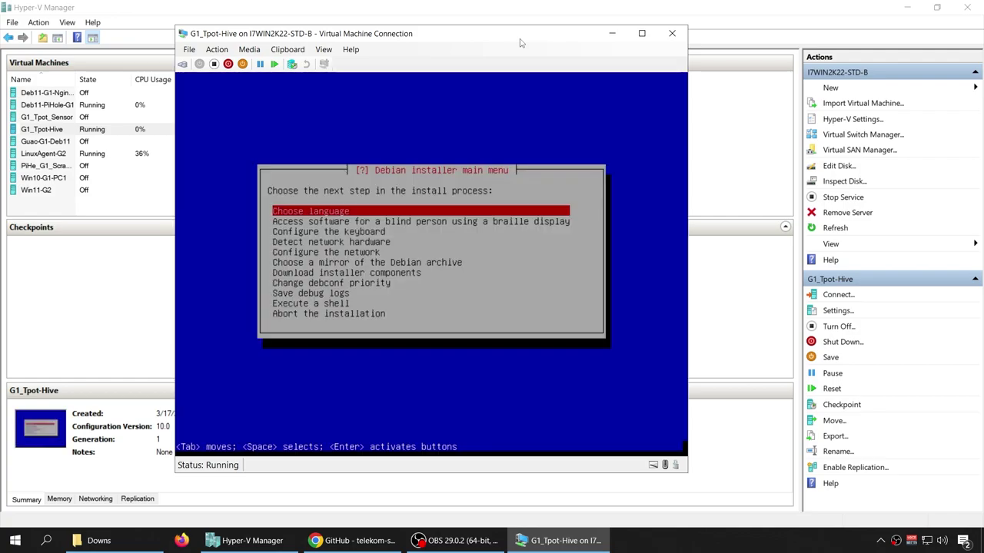
Accept the default country and the American English keymap in the installer.
key("Return")
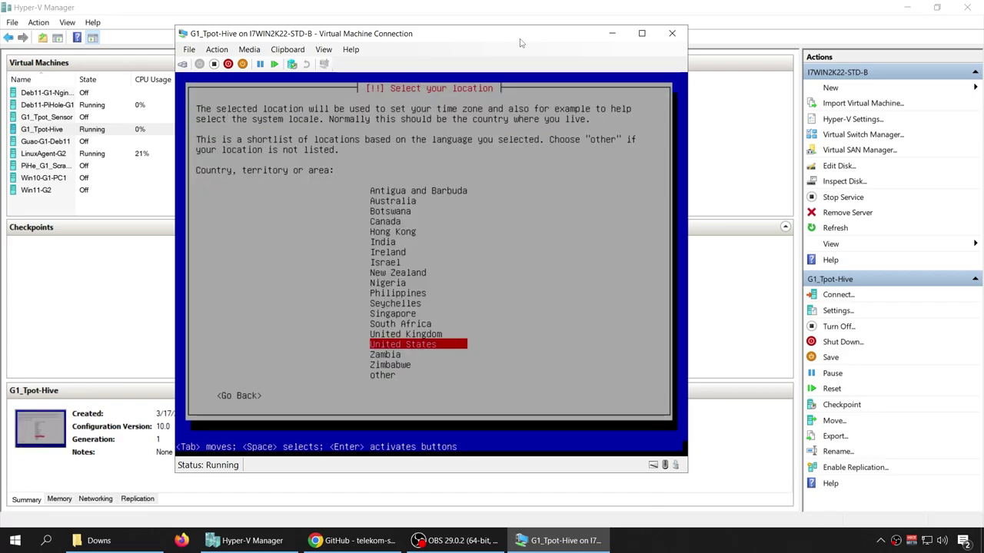
key("Up")
key("Up")
key("Up")
key("Up")
key("Up")
key("Up")
key("Up")
key("Up")
key("Up")
key("Up")
key("Up")
key("Up")
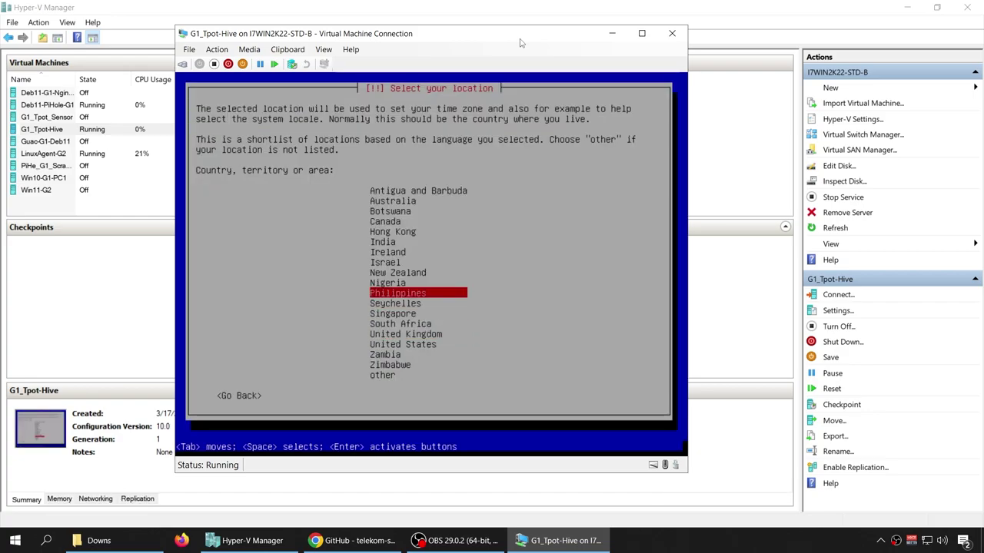
key("Escape")
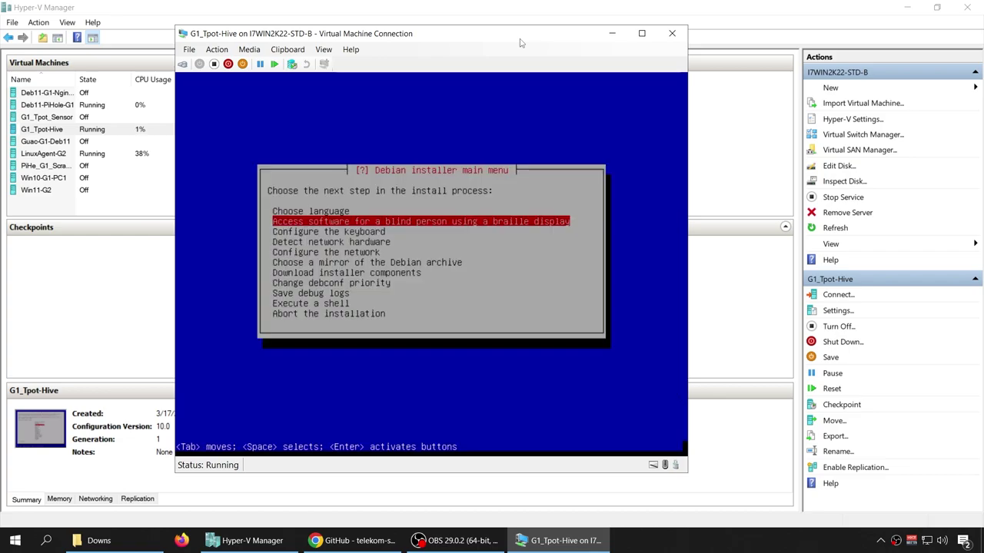
key("Down")
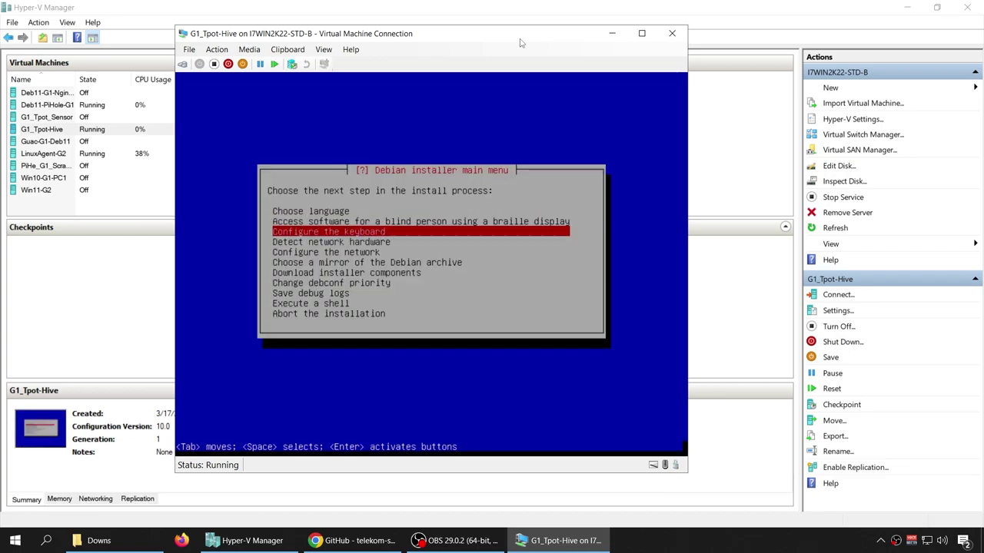
key("Up")
key("Down")
key("Return")
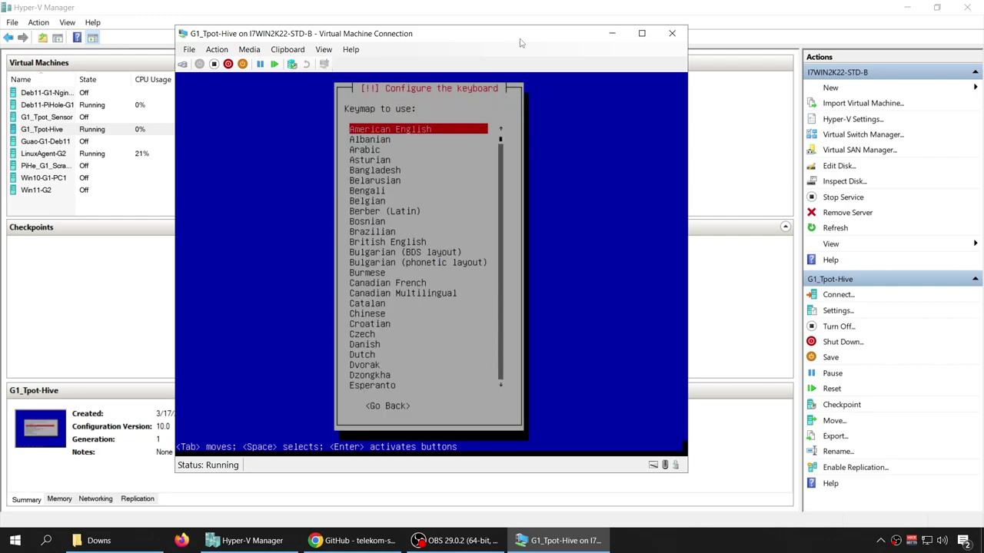
key("Escape")
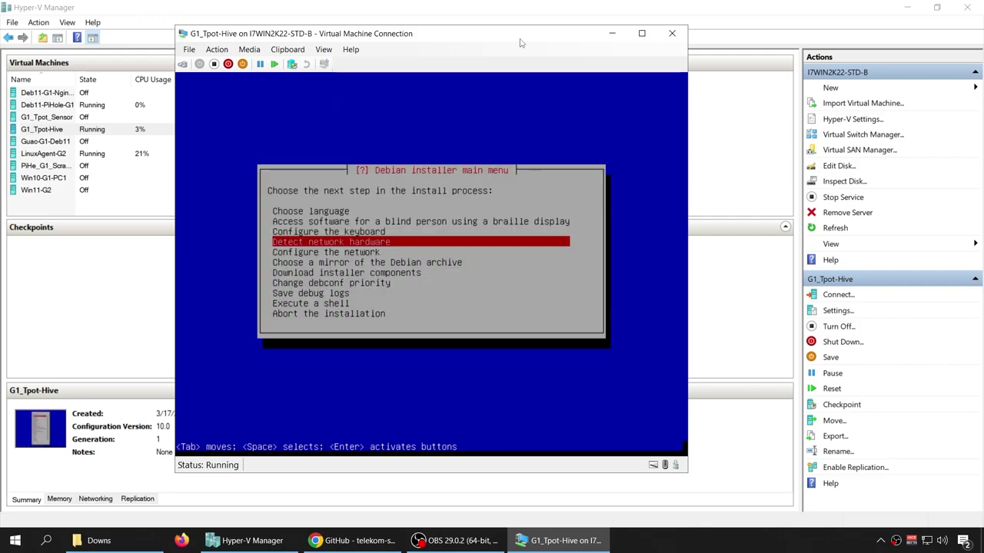
Detect network hardware and auto-configure networking via DHCP with the default link wait time.
key("Down")
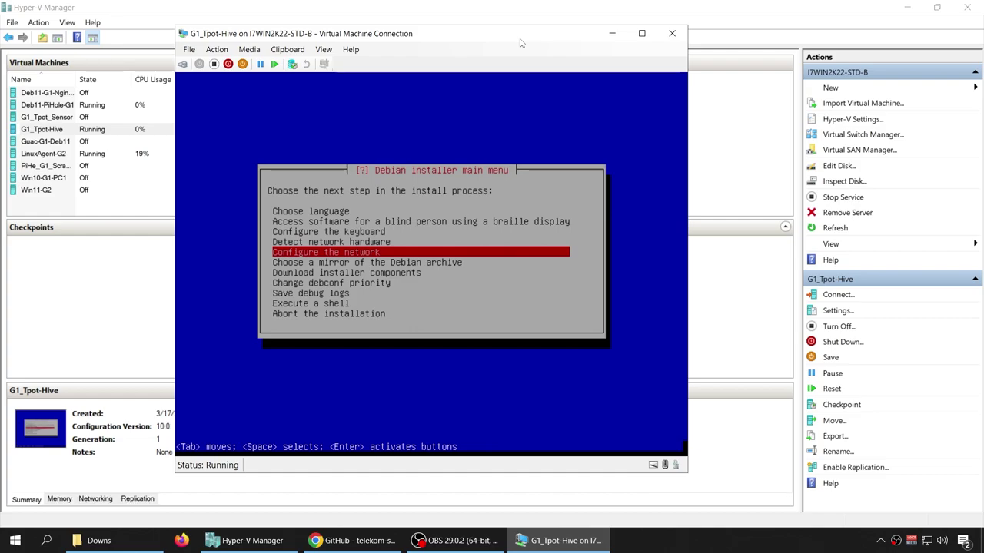
key("Return")
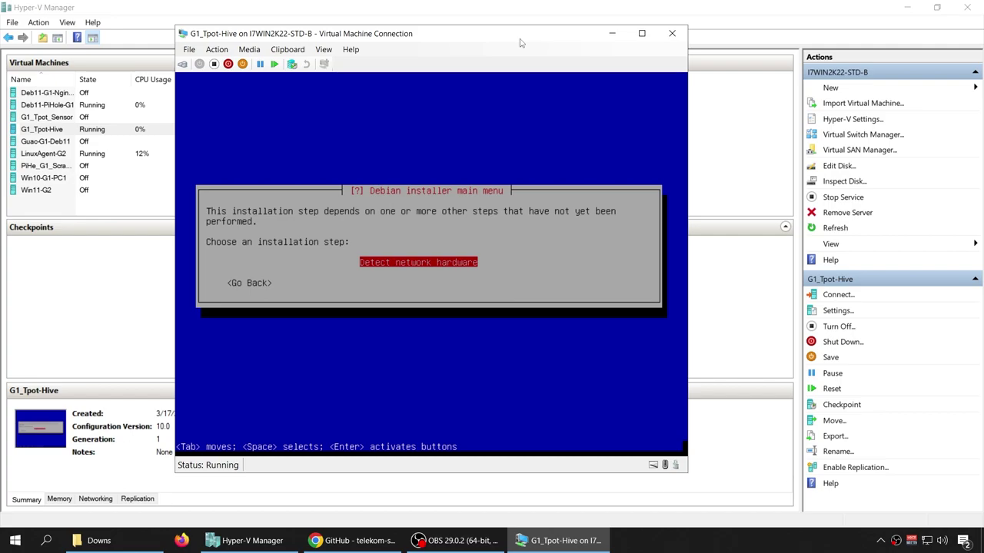
key("Return")
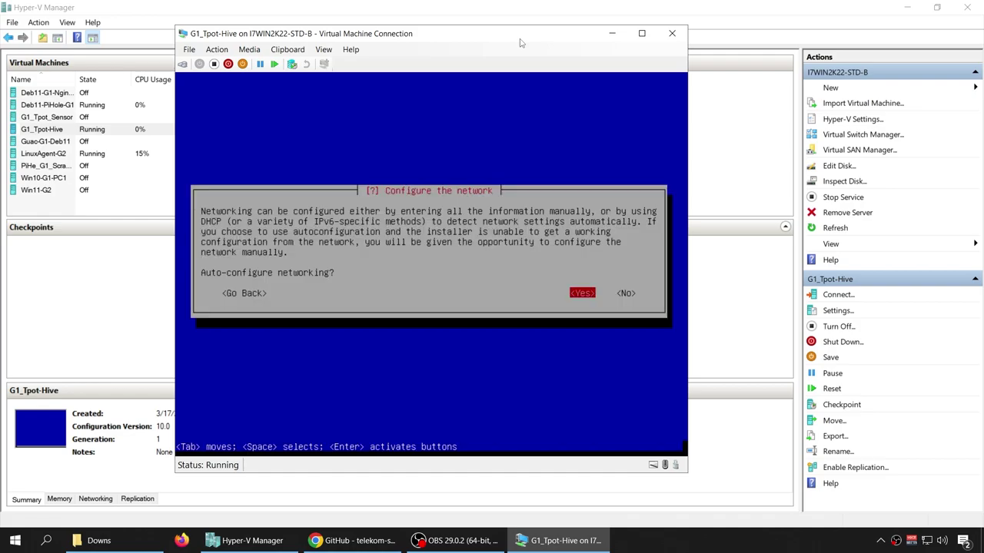
key("Right")
key("Left")
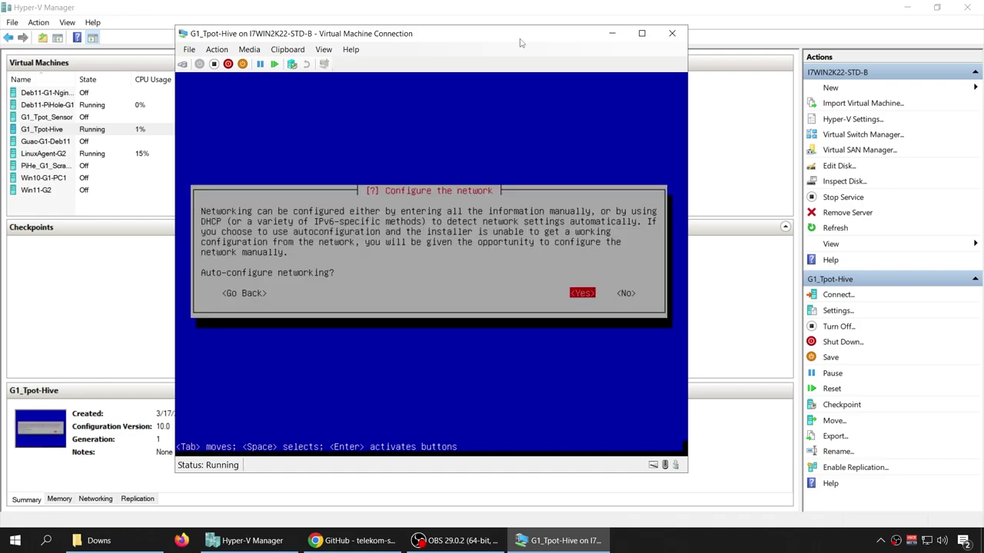
key("Return")
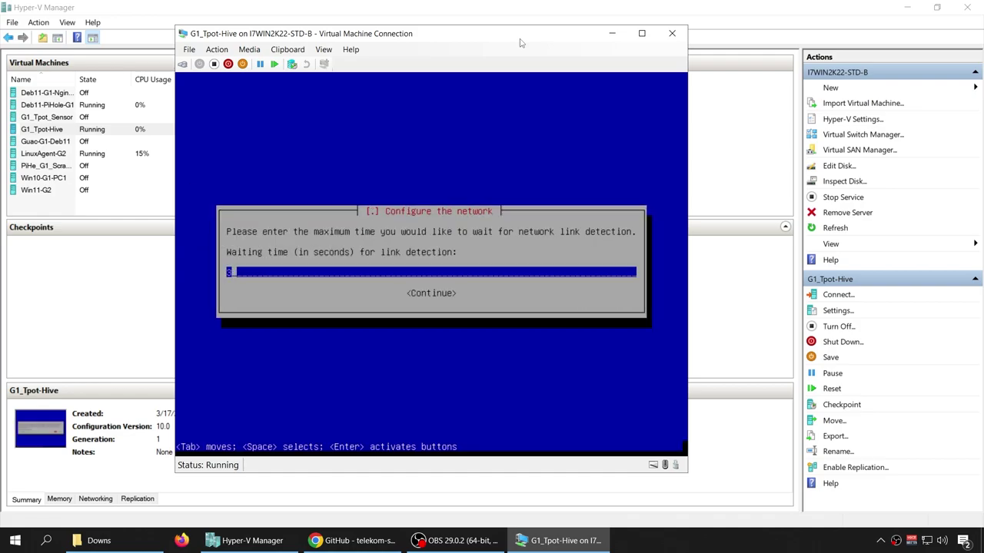
key("Return")
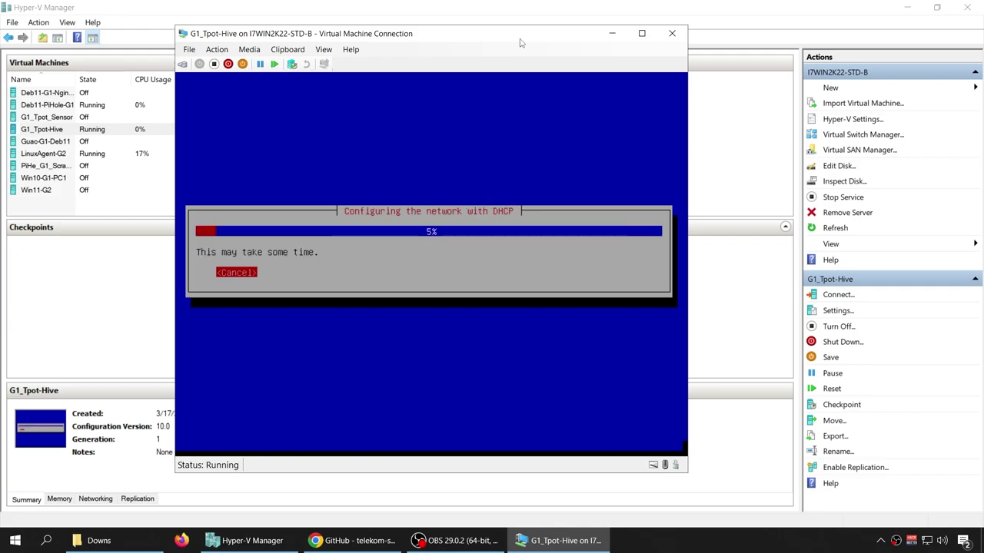
Select G1_Tpot-Hive in Hyper-V Manager and return to its console.
left_click(56, 119)
left_click(47, 131)
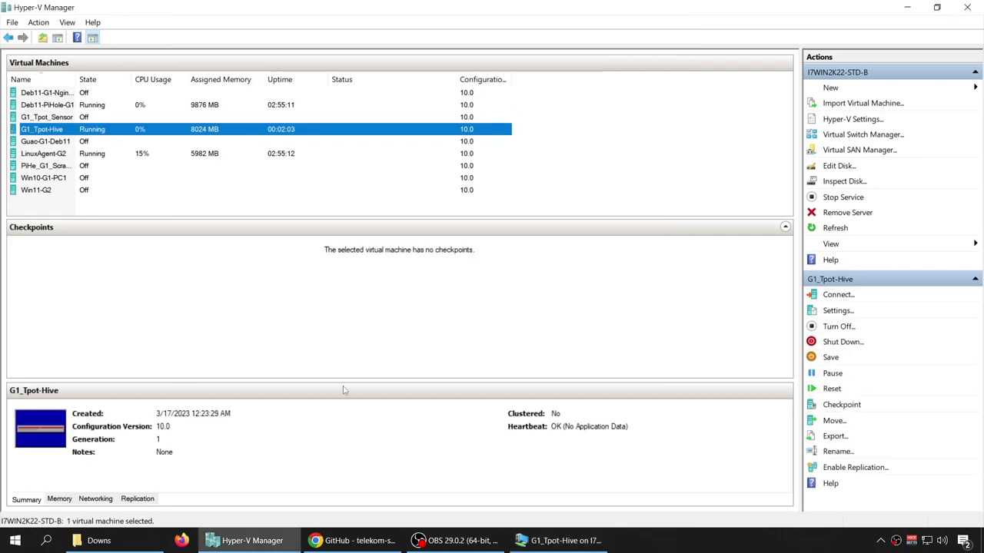
left_click(521, 547)
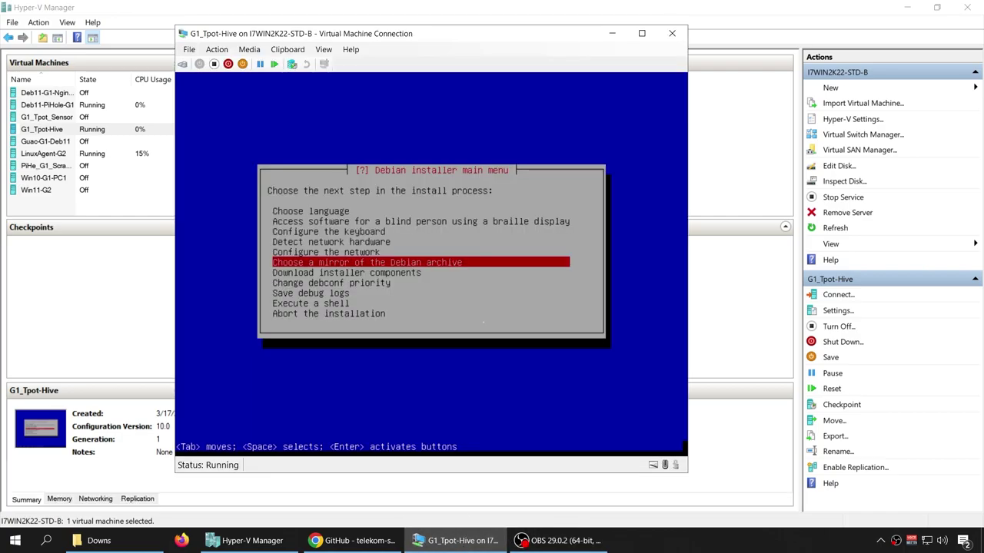
Open the archive mirror step and choose https as the download protocol.
key("Down")
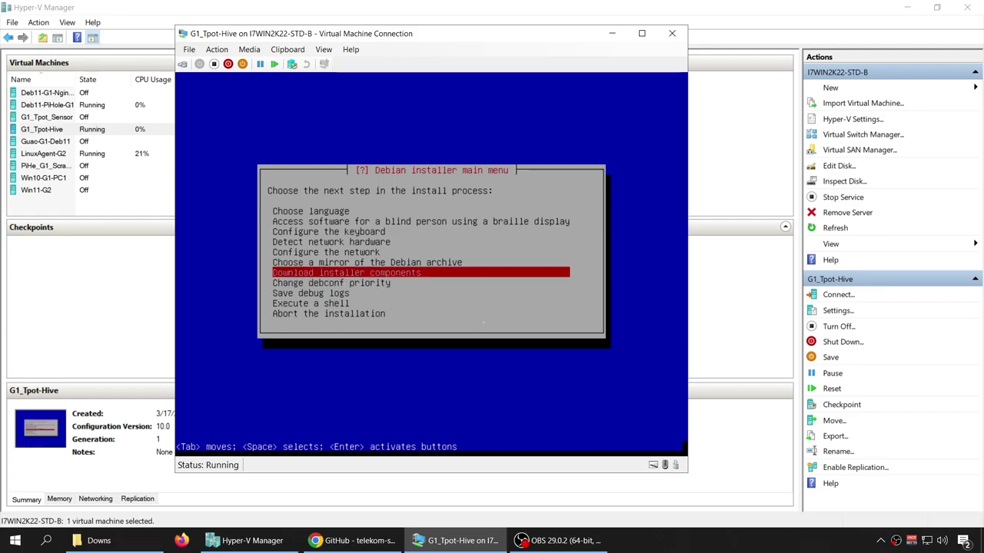
key("Up")
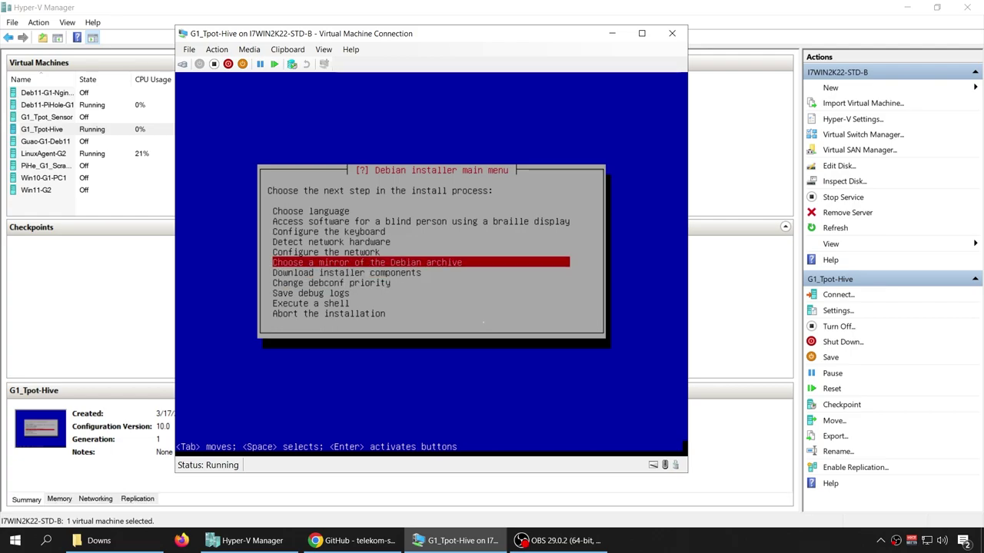
key("Return")
key("Down")
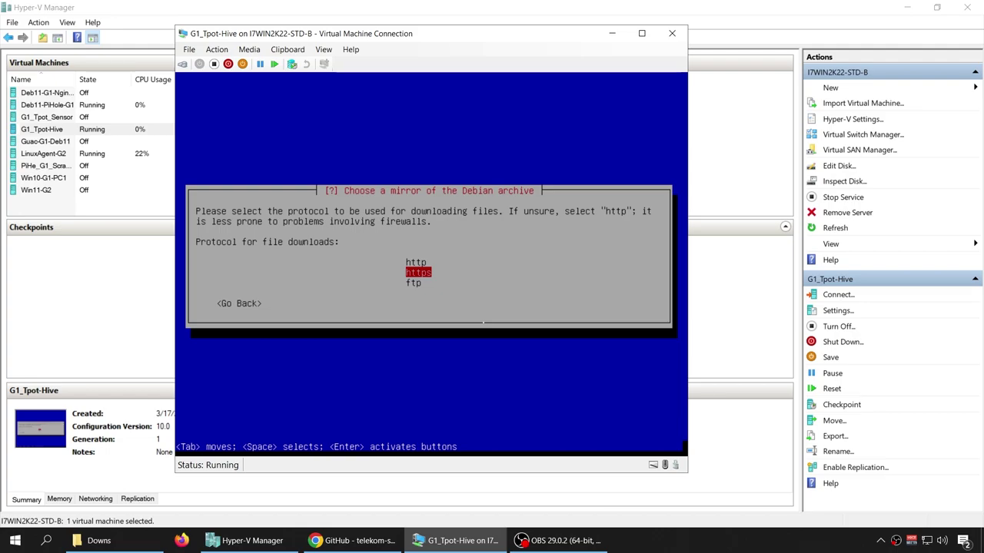
key("Up")
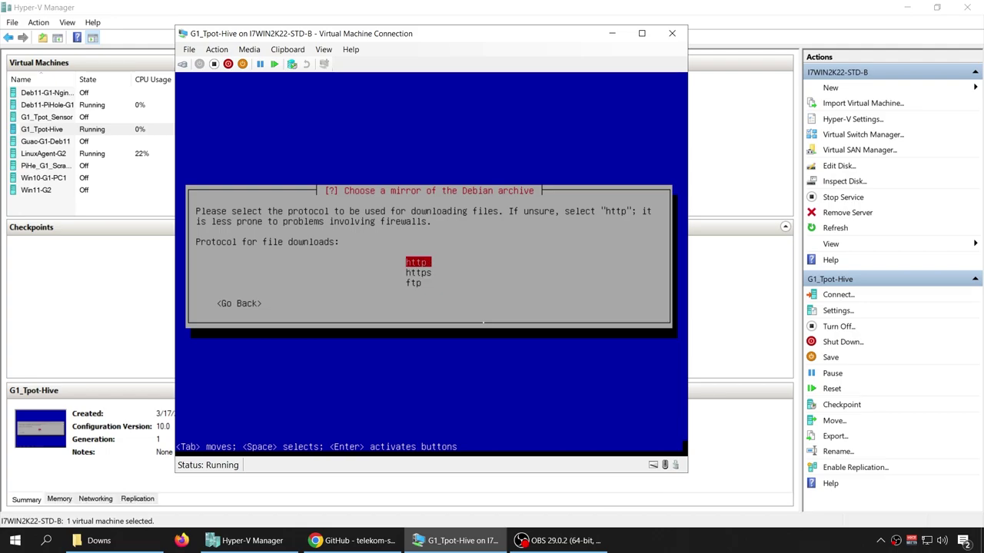
key("Down")
key("Up")
key("Down")
key("Up")
key("Down")
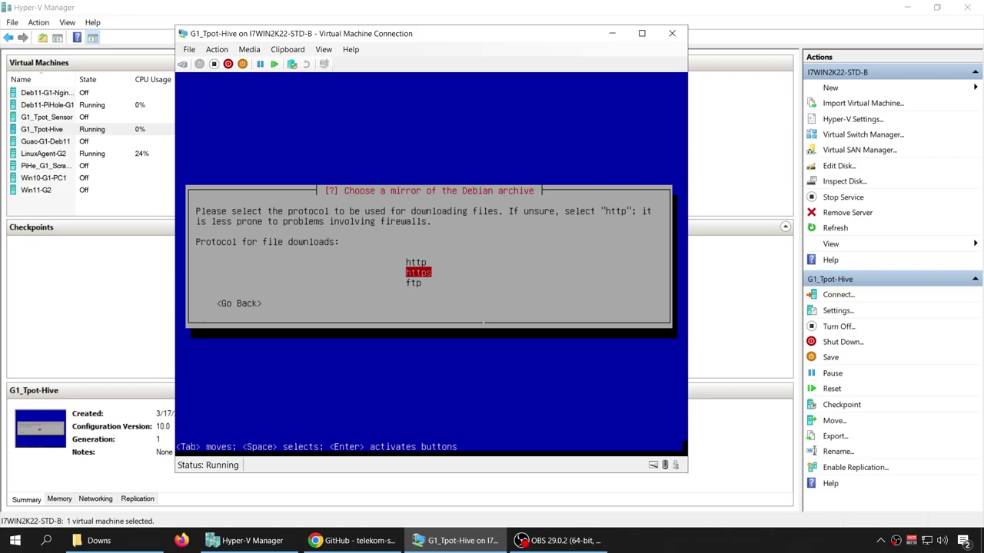
key("Return")
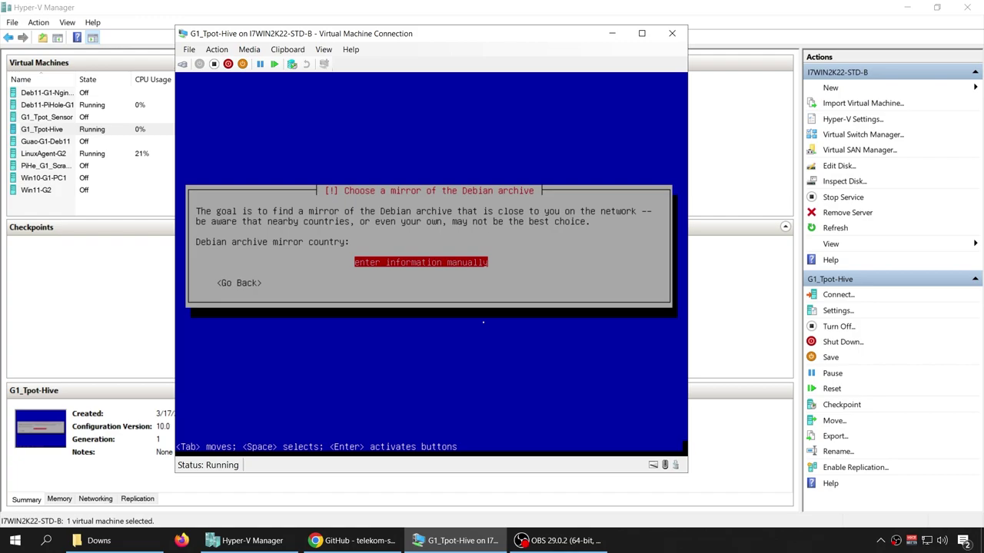
Enter mirror manually as deb.debian.org with /debian/, no proxy, and choose bullseye stable.
key("Return")
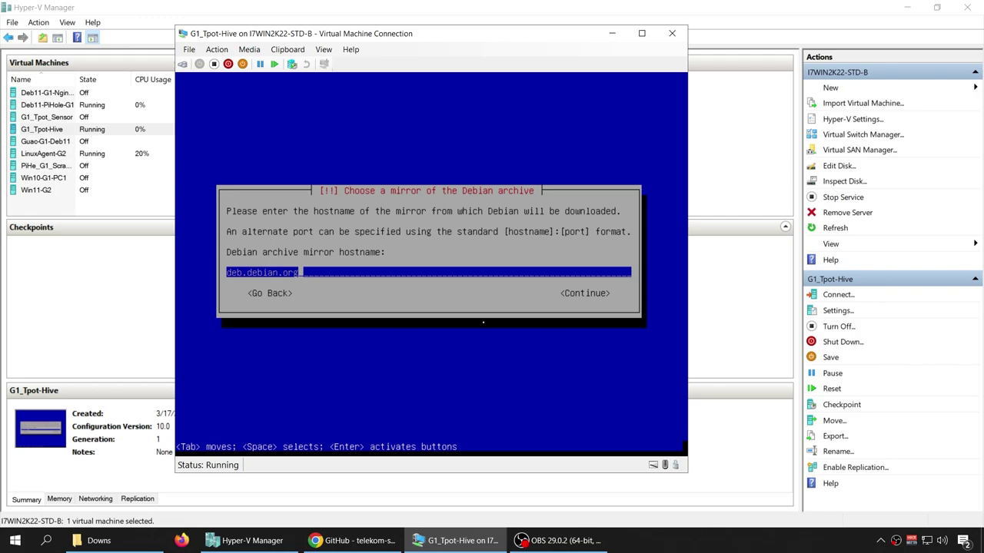
key("Tab")
key("Return")
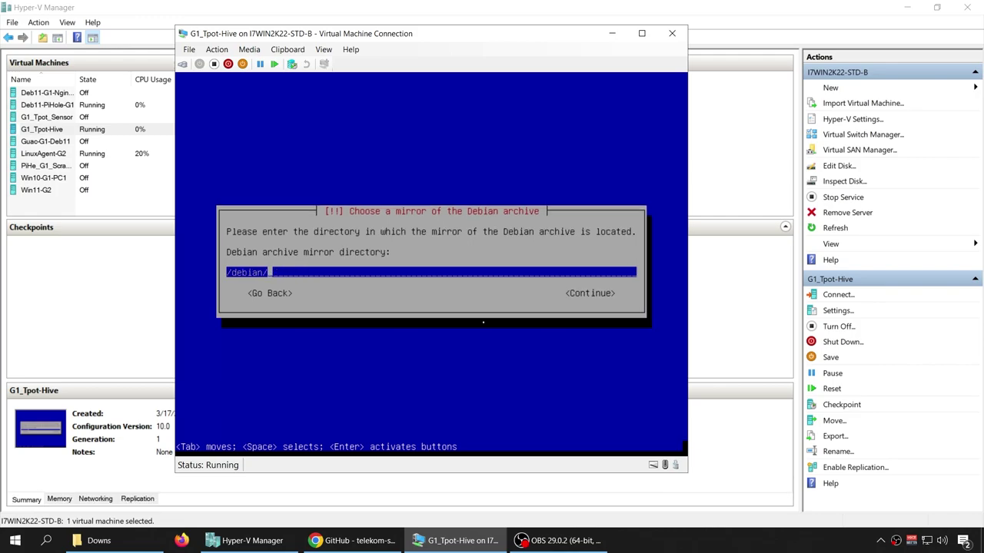
key("Tab")
key("Return")
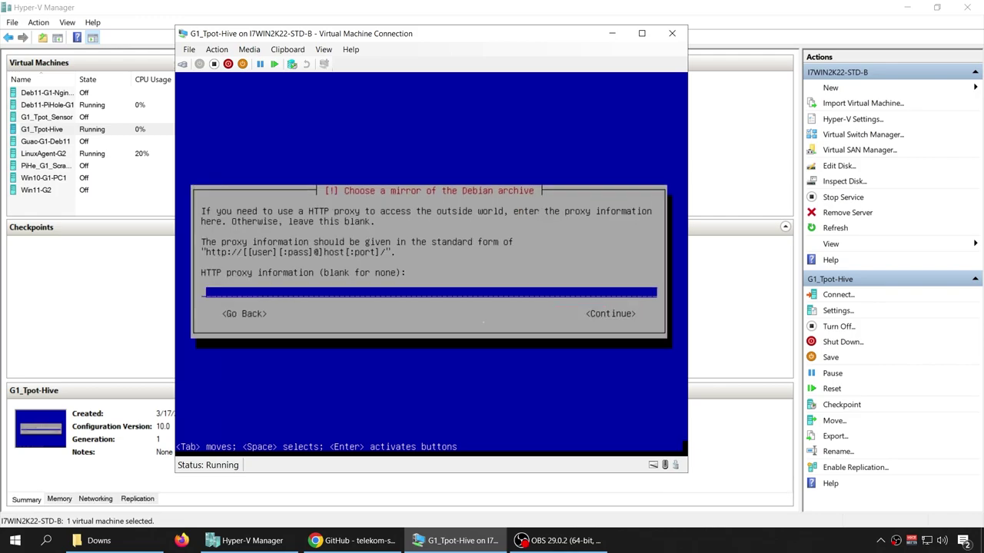
key("Tab")
key("Return")
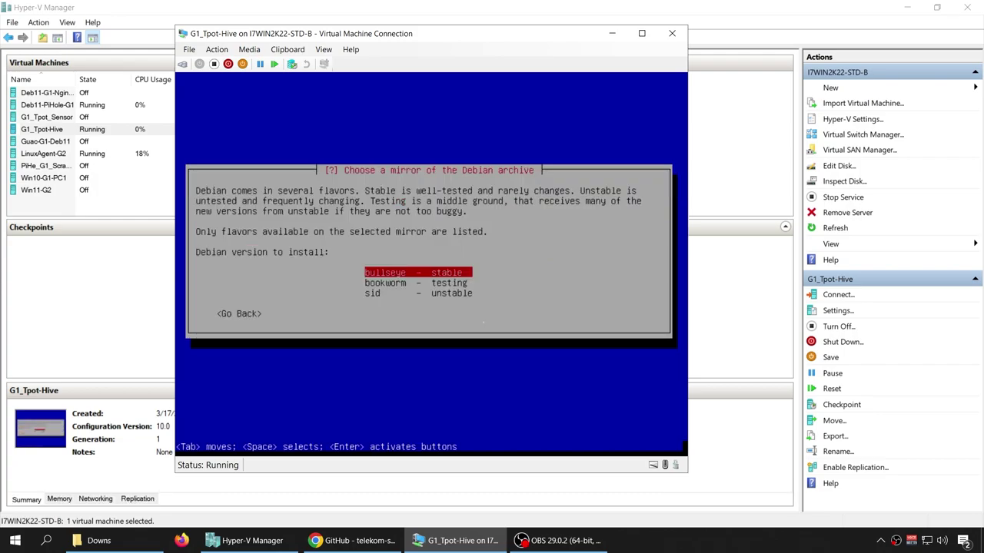
key("Return")
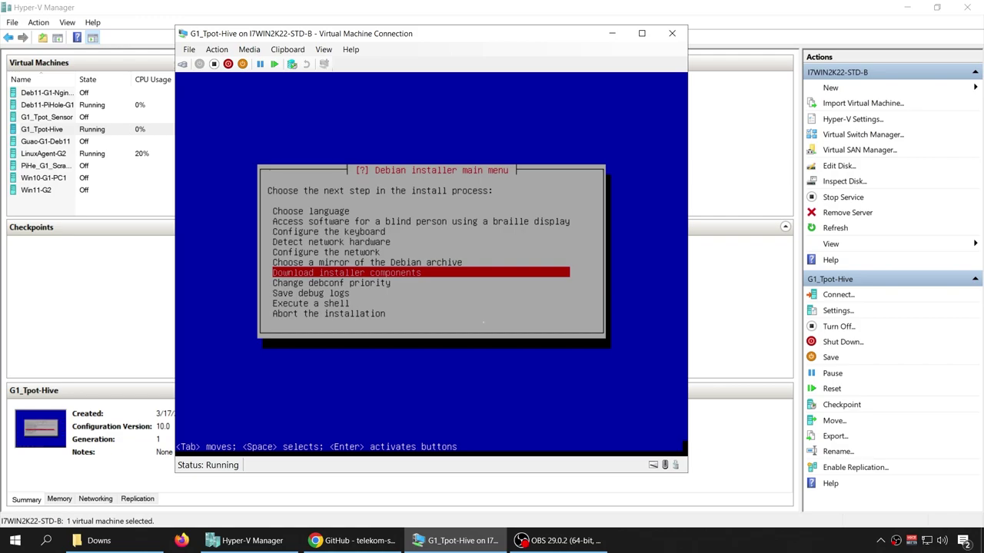
Continue past the optional installer components list, including udf-modules, with none selected.
key("Return")
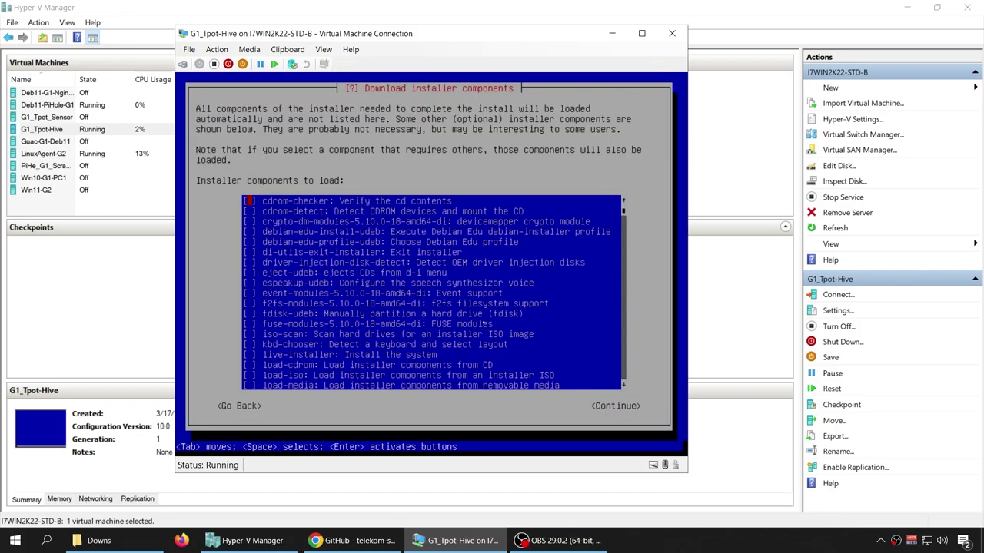
key("Down")
key("Down")
key("Down")
key("Down")
key("Down")
key("Down")
key("Down")
key("Down")
key("Down")
key("Down")
key("Down")
key("Down")
key("Down")
key("Down")
key("Down")
key("Down")
key("Down")
key("Down")
key("Down")
key("Down")
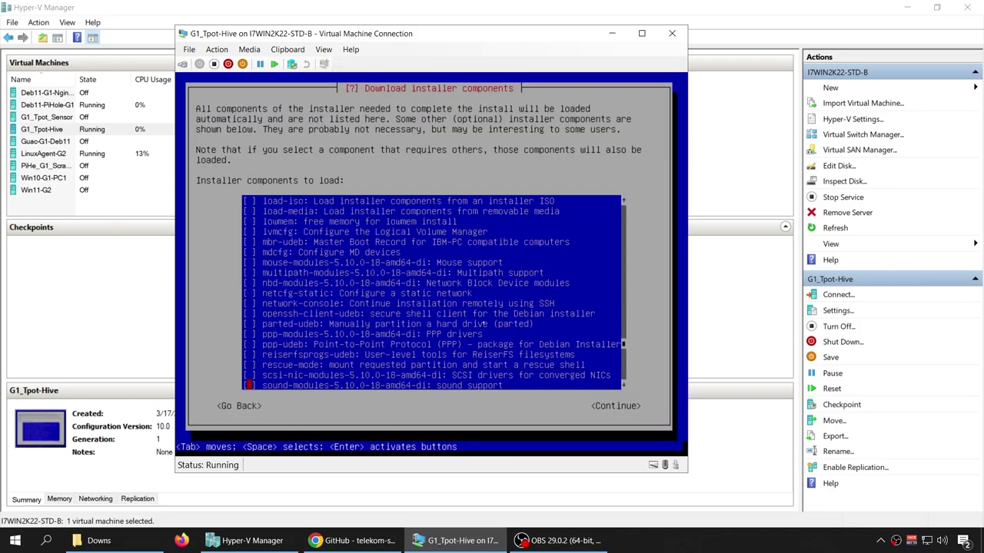
key("Down")
key("Down")
key("Down")
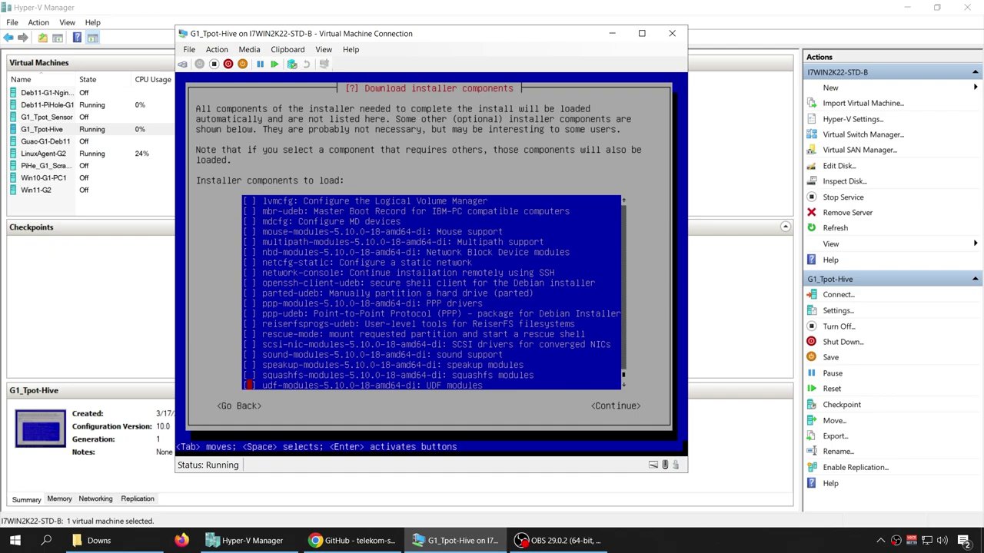
key("Tab")
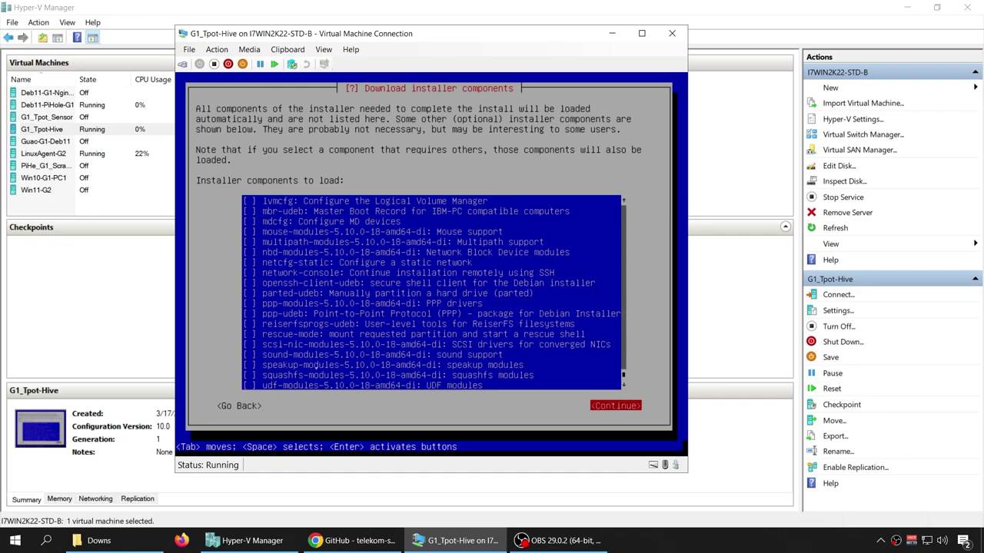
key("Return")
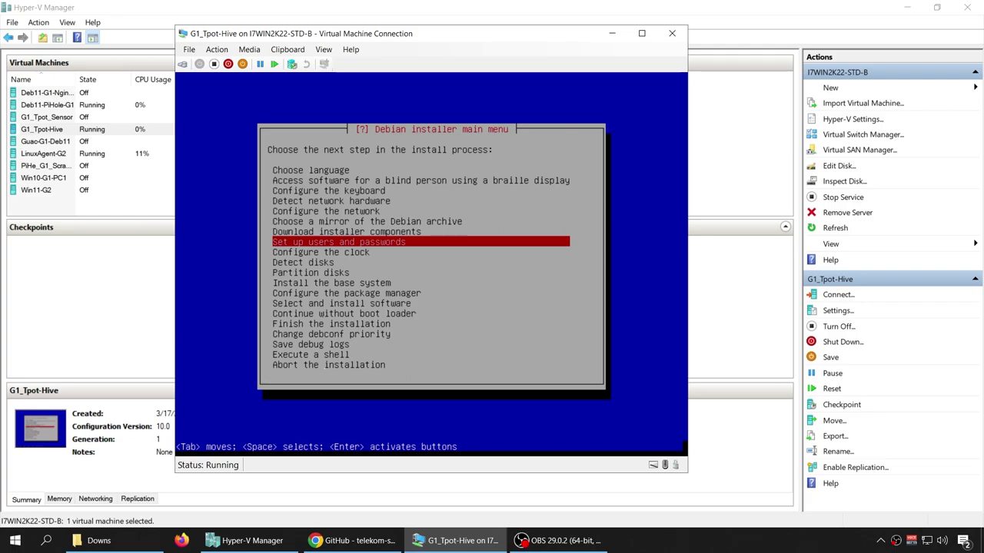
Enable shadow passwords in the users step, then run the clock configuration step.
key("Return")
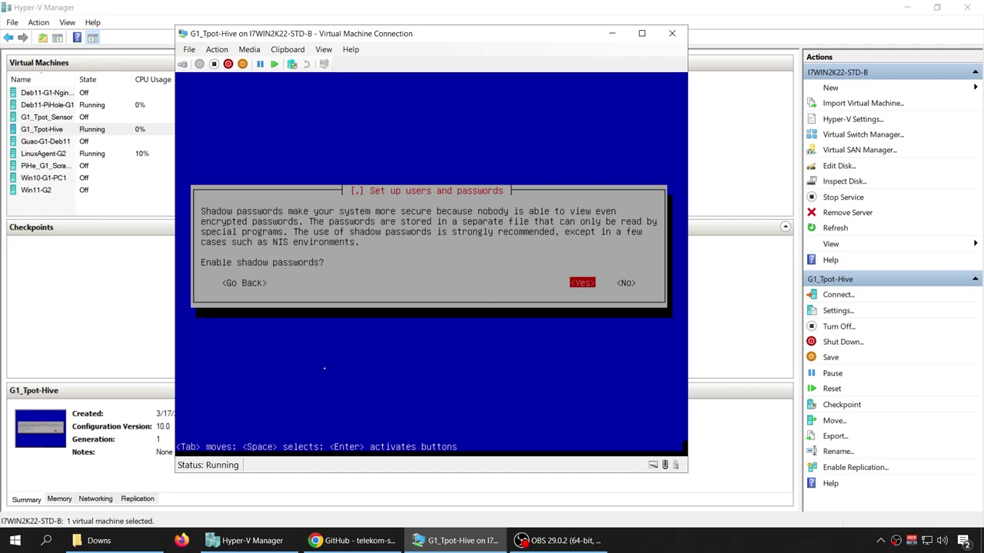
key("Return")
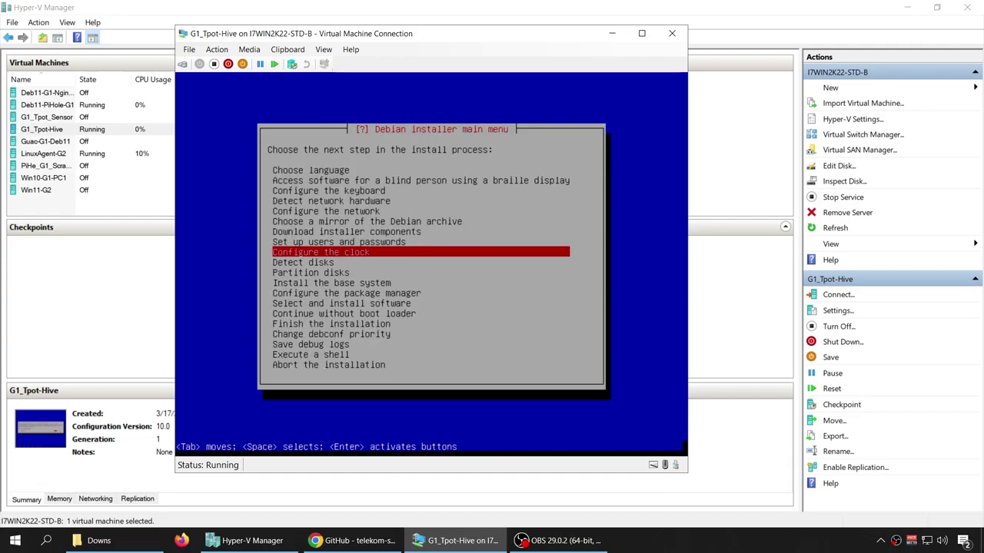
key("Return")
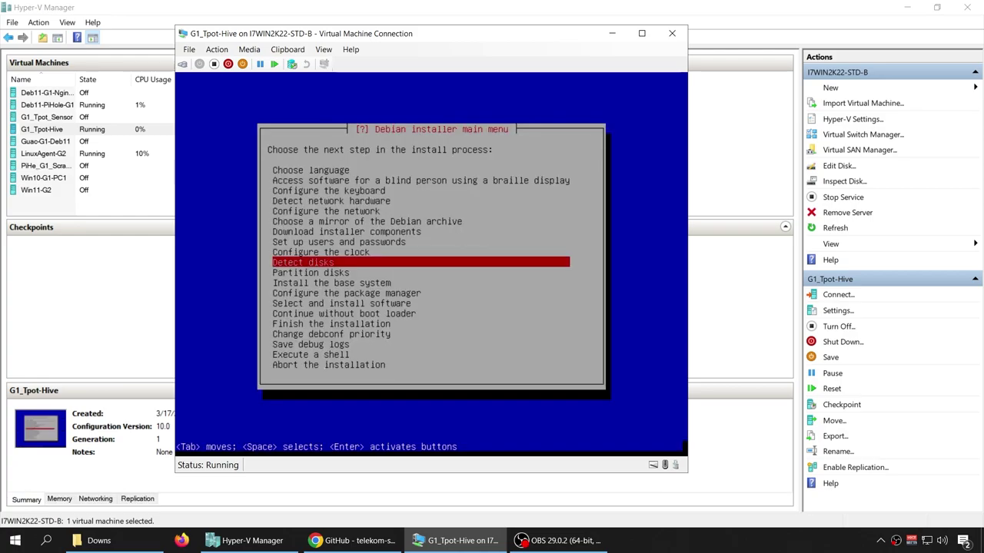
Run Detect disks, Partition disks and Install the base system in the Debian installer.
key("Return")
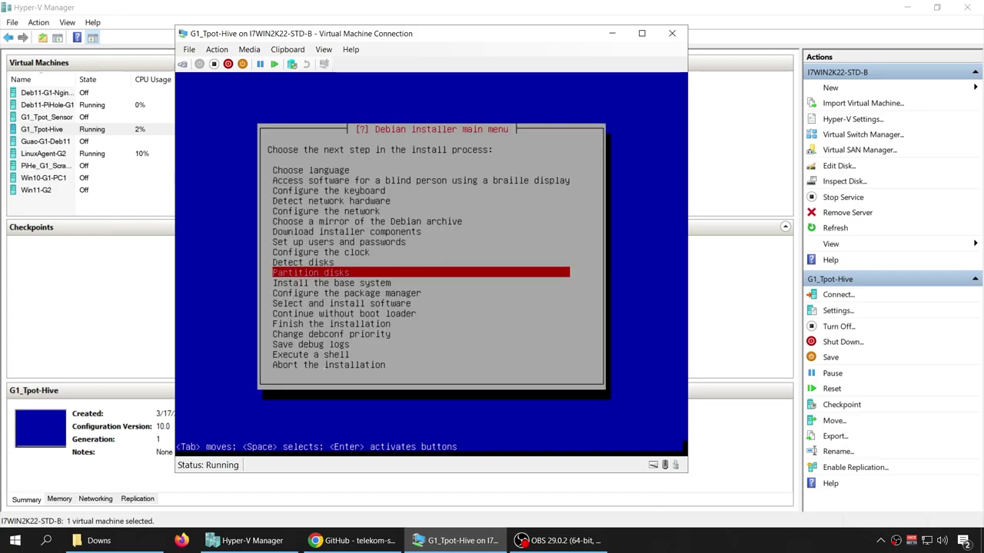
key("Return")
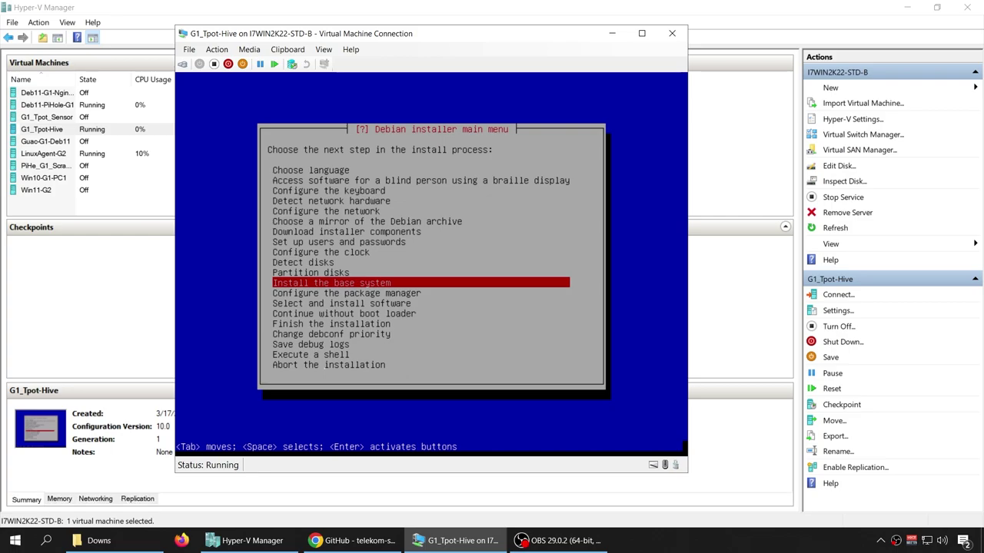
key("Return")
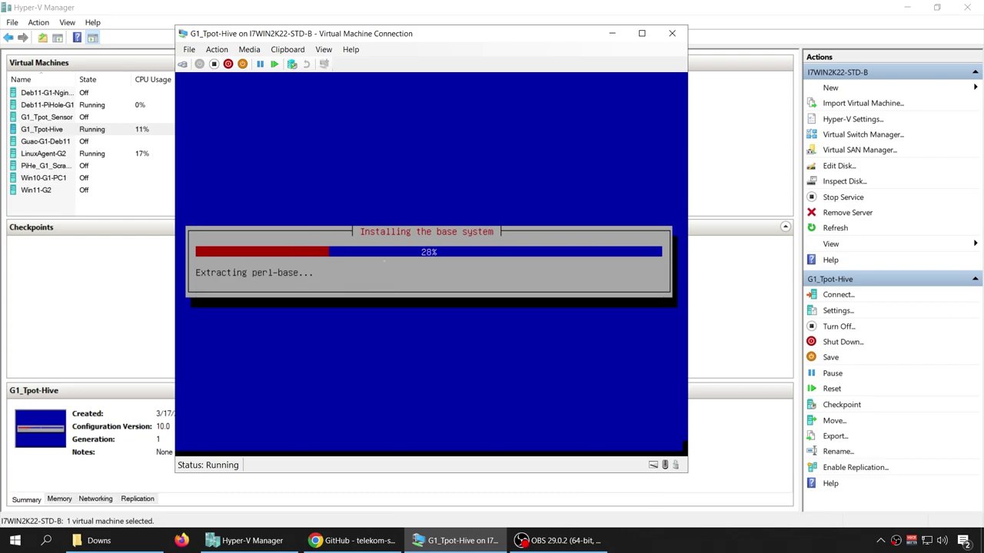
Switch to the GitHub browser window while the base system install sits at 32%.
left_click(361, 535)
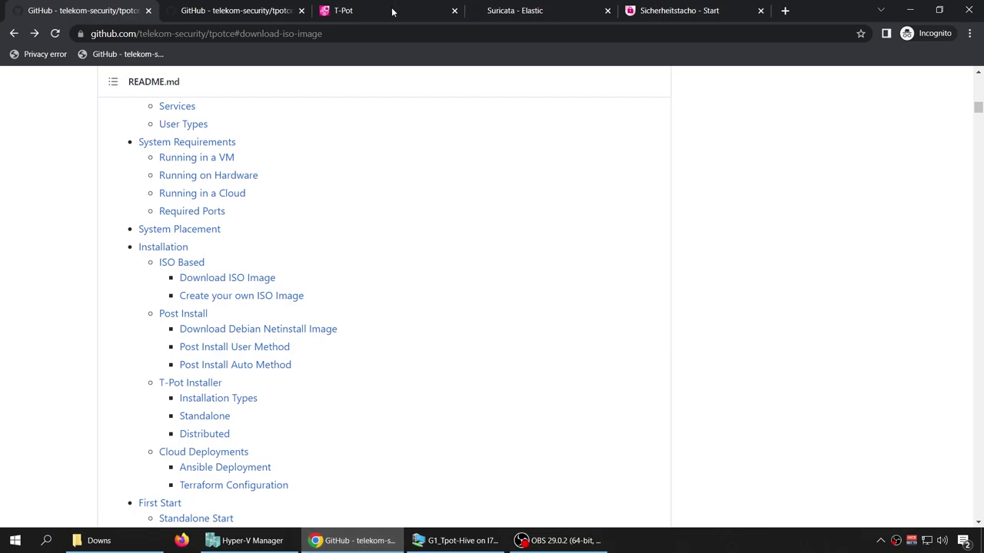
Browse the T-Pot, Suricata and Sicherheitstacho tabs and pan around the attack map.
left_click(392, 11)
left_click(540, 15)
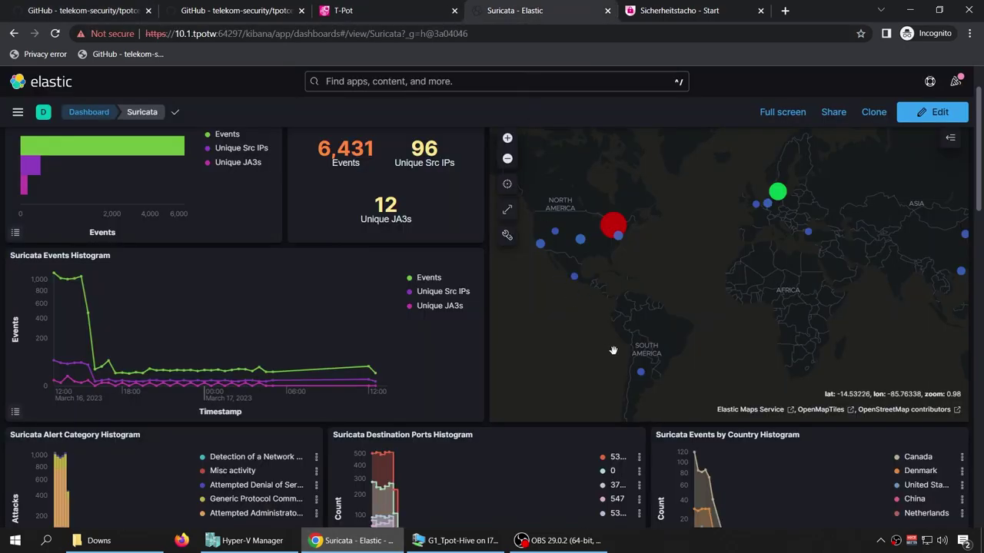
left_click(638, 14)
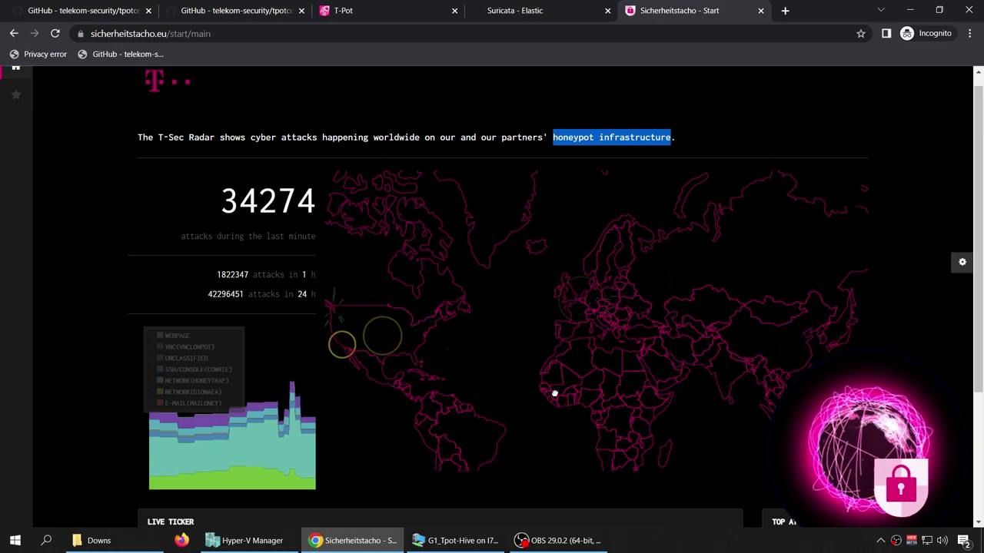
mouse_move(553, 395)
left_mouse_down()
mouse_move(514, 327)
mouse_move(540, 319)
mouse_move(562, 410)
left_mouse_up()
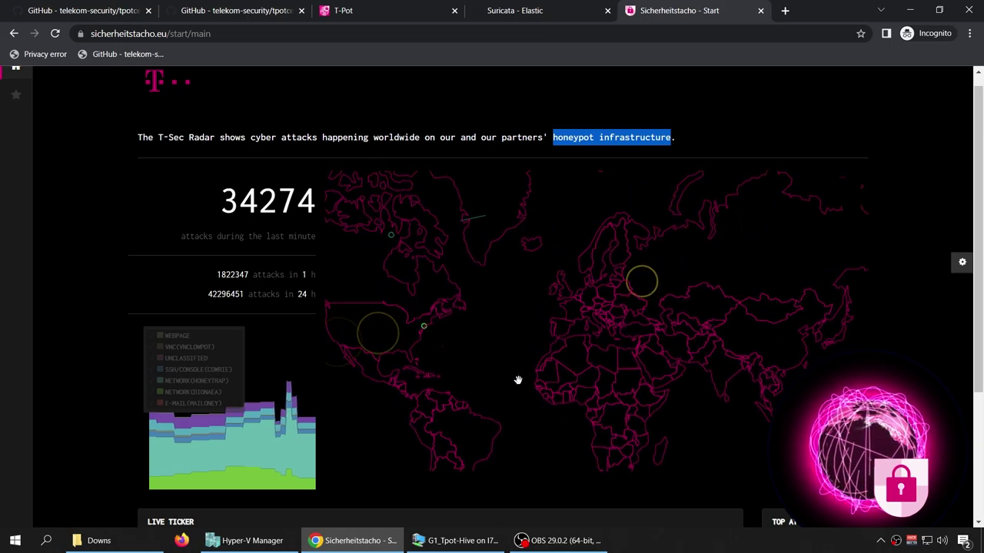
left_click_drag(518, 380, 534, 379)
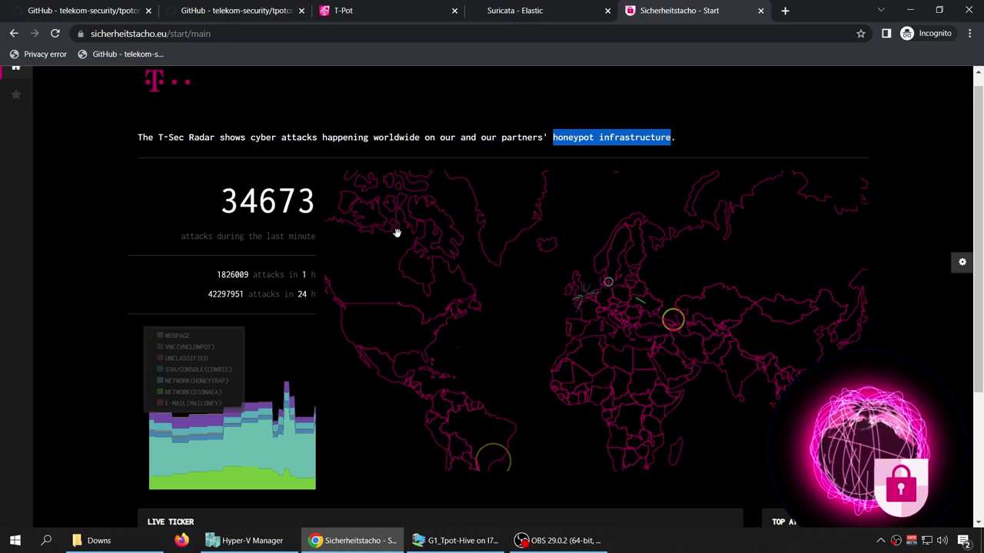
left_click_drag(398, 241, 412, 246)
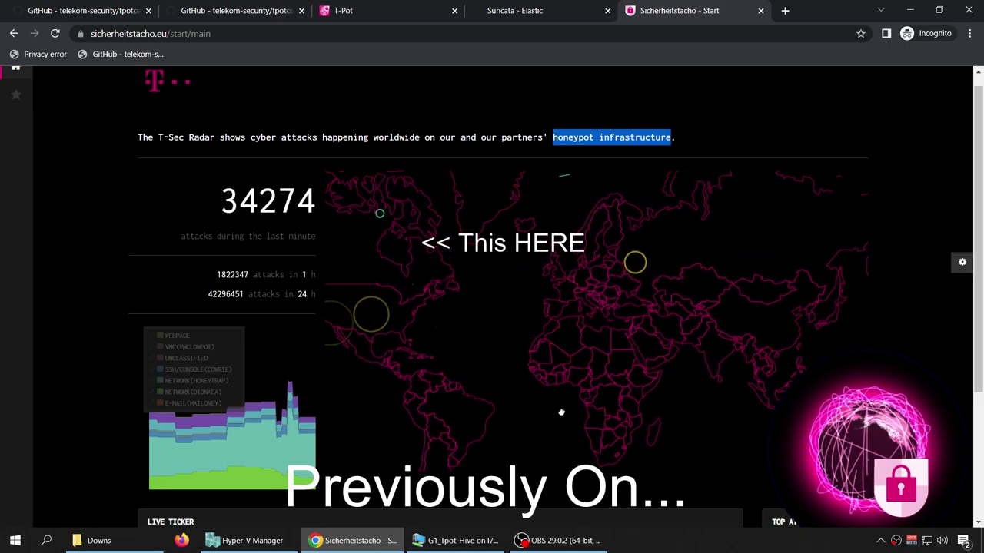
mouse_move(535, 380)
left_mouse_down()
mouse_move(558, 410)
mouse_move(520, 378)
mouse_move(556, 392)
mouse_move(536, 395)
mouse_move(535, 381)
mouse_move(554, 389)
mouse_move(548, 409)
mouse_move(530, 384)
mouse_move(554, 387)
mouse_move(558, 408)
mouse_move(534, 380)
left_mouse_up()
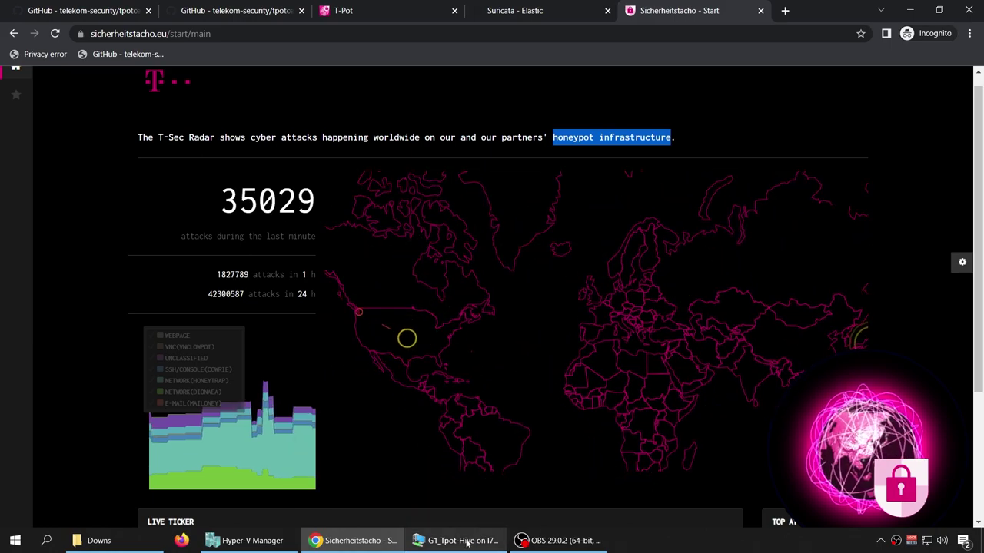
Bring the G1_Tpot-Hive console forward and reposition it near screen centre over the map.
left_click(466, 543)
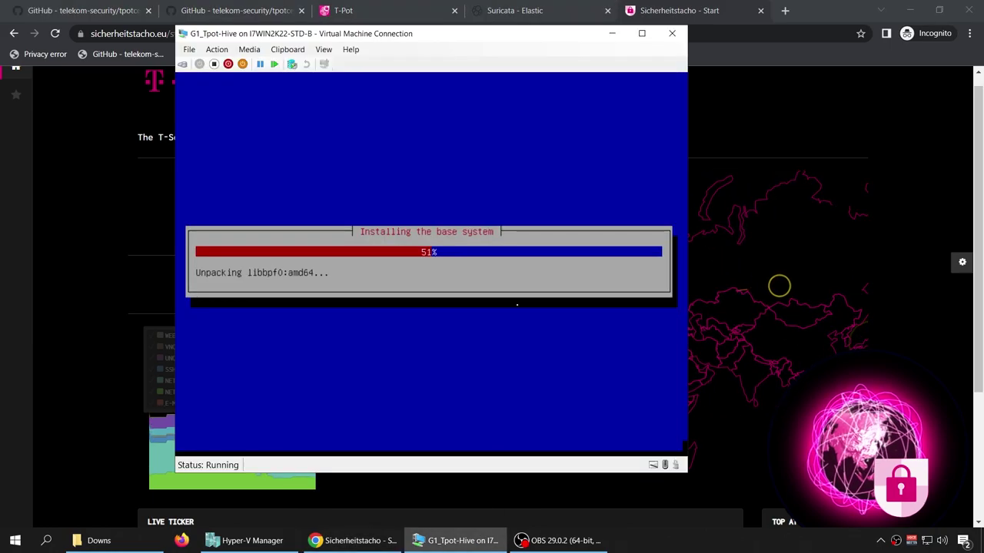
left_click_drag(385, 36, 312, 286)
left_click_drag(480, 286, 241, 73)
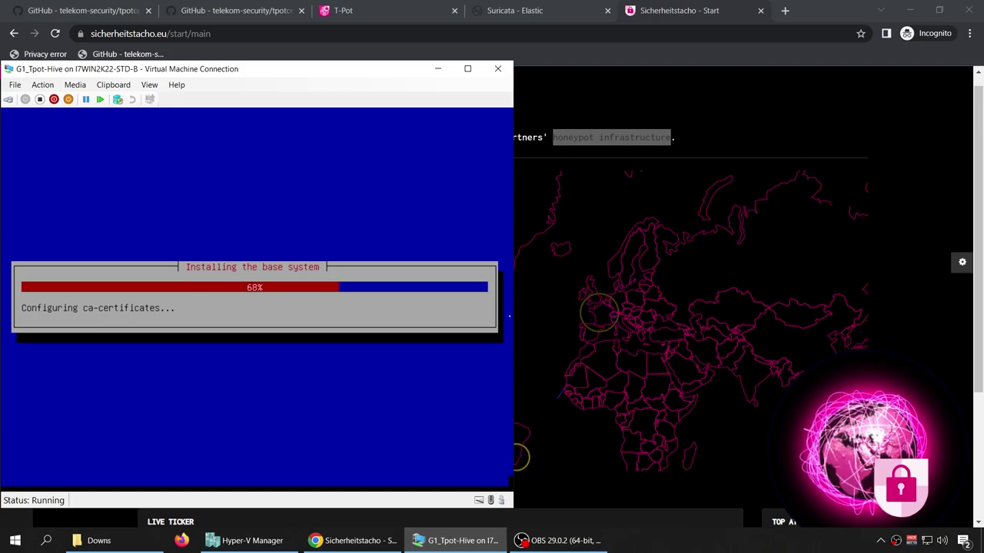
left_click_drag(368, 74, 803, 58)
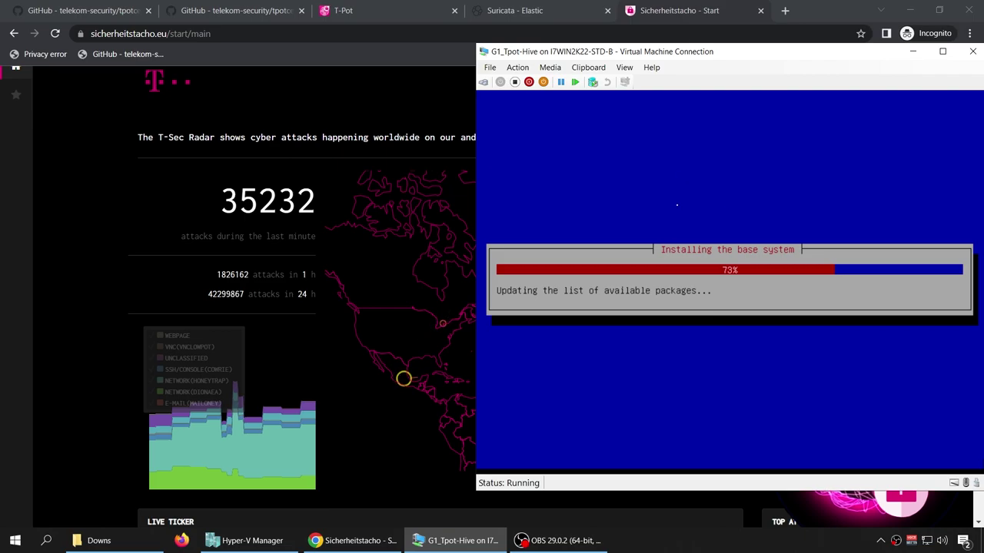
left_click_drag(718, 62, 751, 61)
left_click_drag(809, 81, 818, 58)
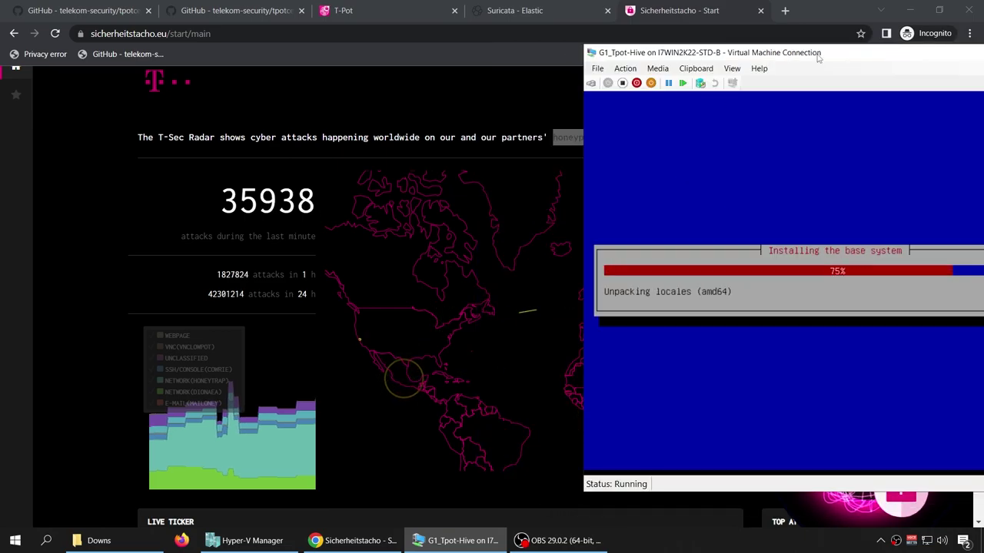
left_click_drag(818, 58, 617, 11)
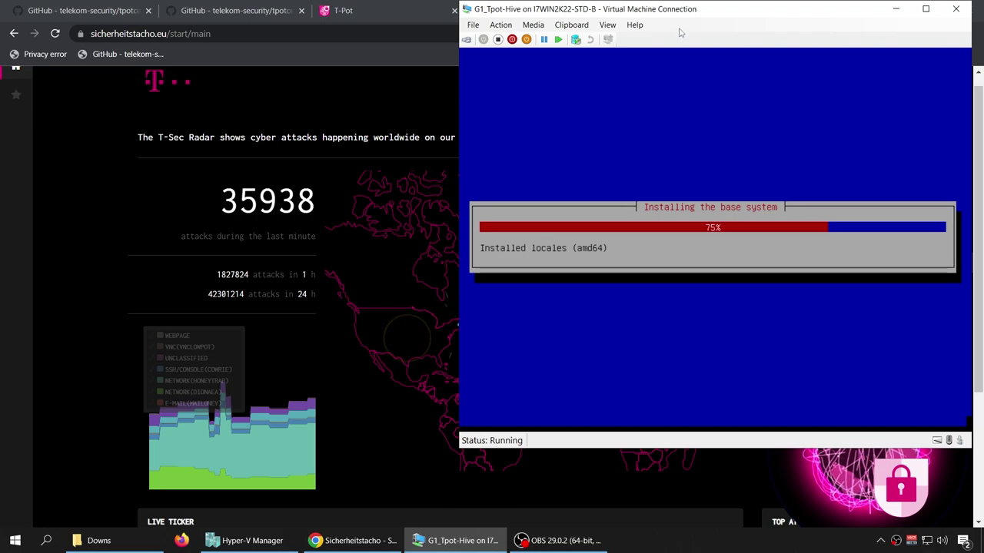
left_click_drag(674, 9, 397, 70)
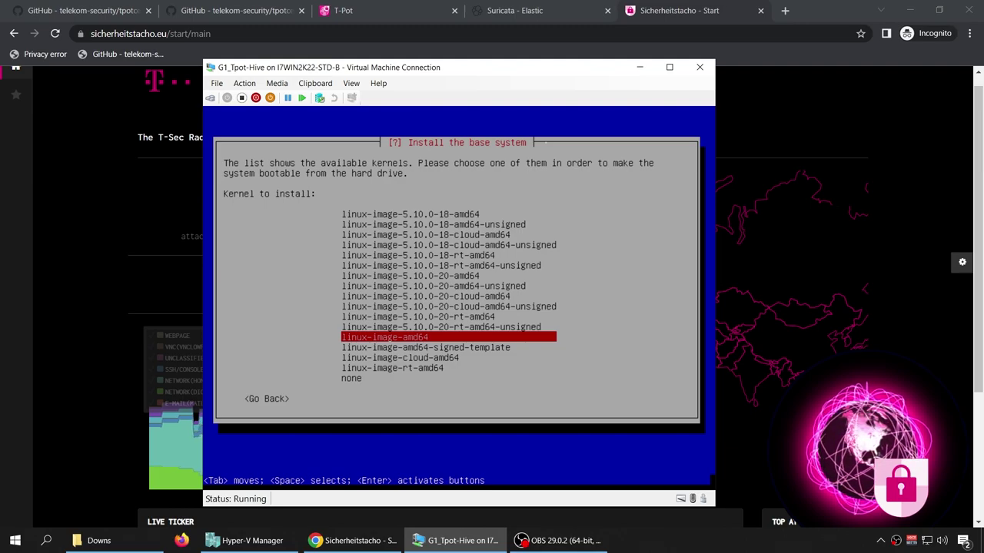
Choose the linux-image-amd64 kernel with a targeted initrd, then return to the attack map.
key("Return")
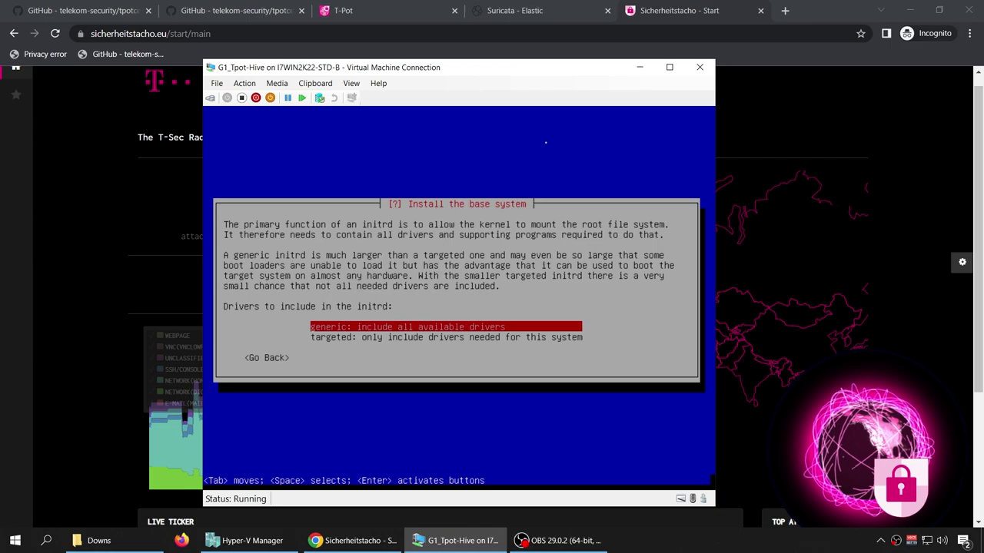
key("Down")
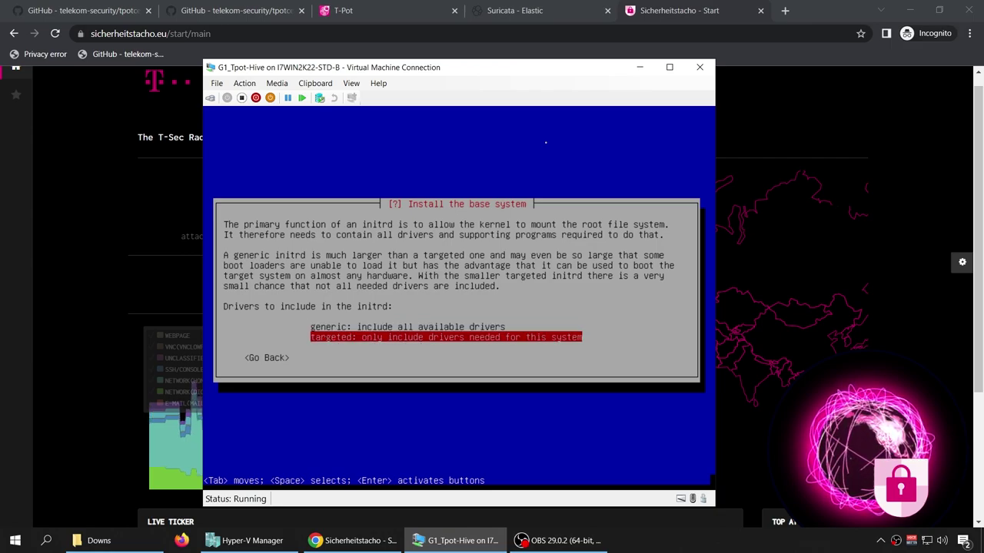
key("Up")
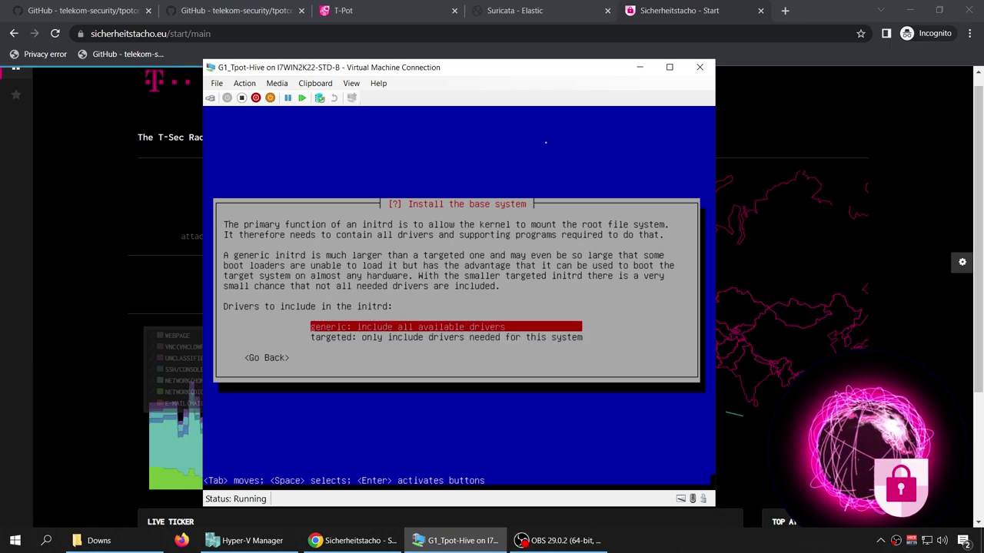
key("Down")
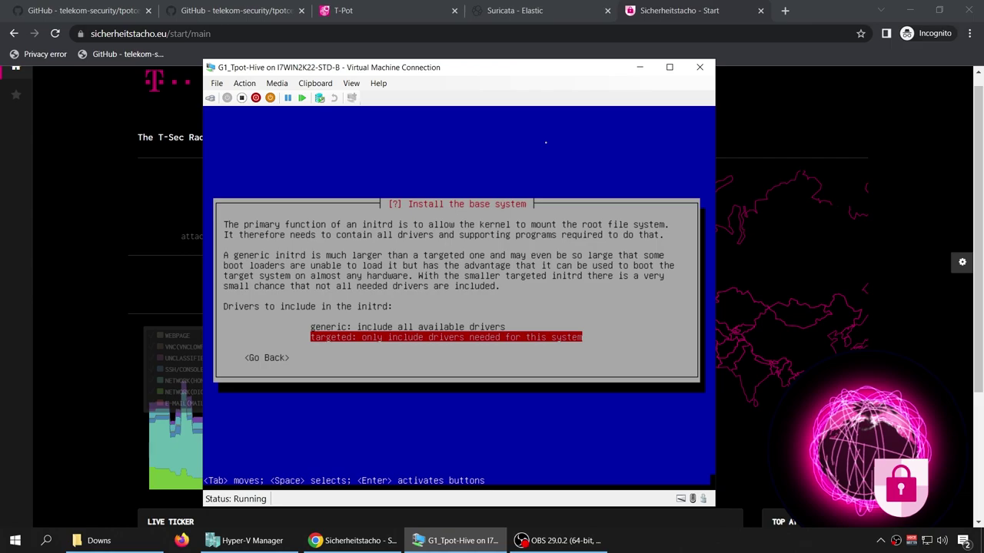
key("Return")
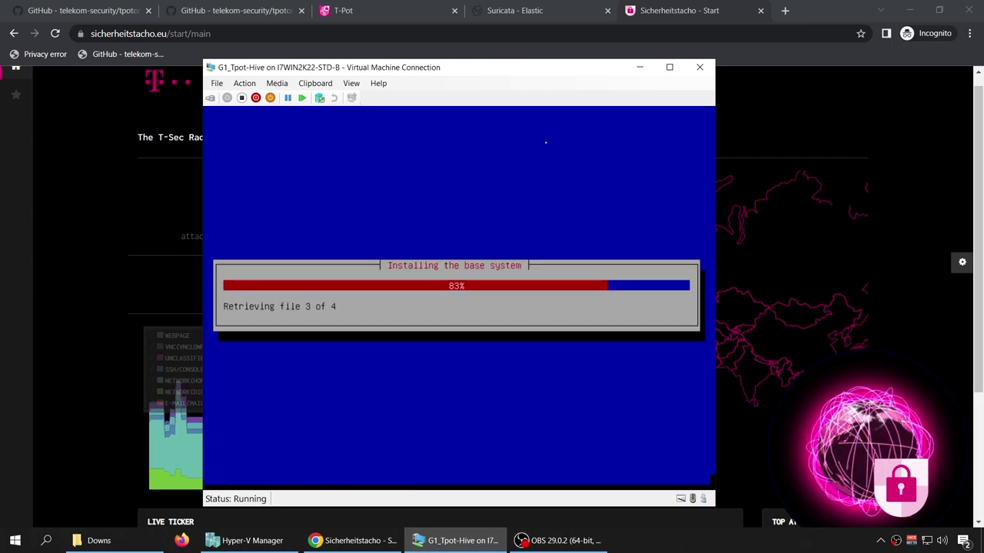
left_click_drag(445, 69, 711, 68)
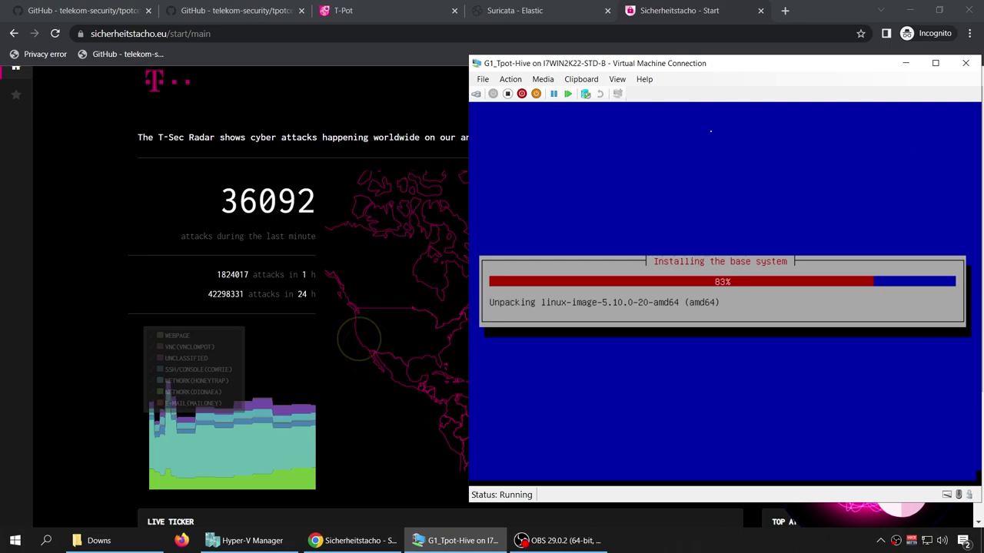
left_click(86, 190)
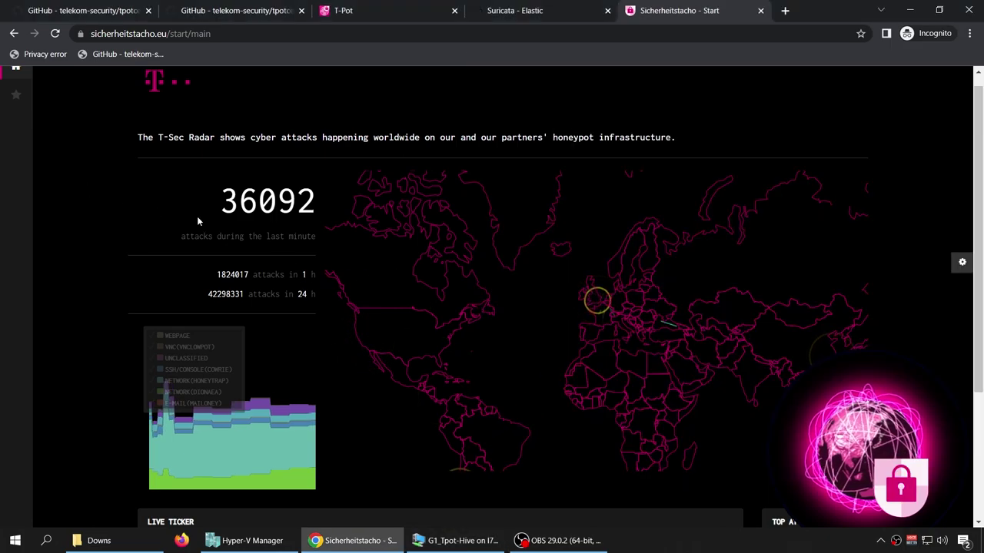
Zoom the page to 90% and move the Sicherheitstacho tab into its own left-half window.
key("ctrl+minus")
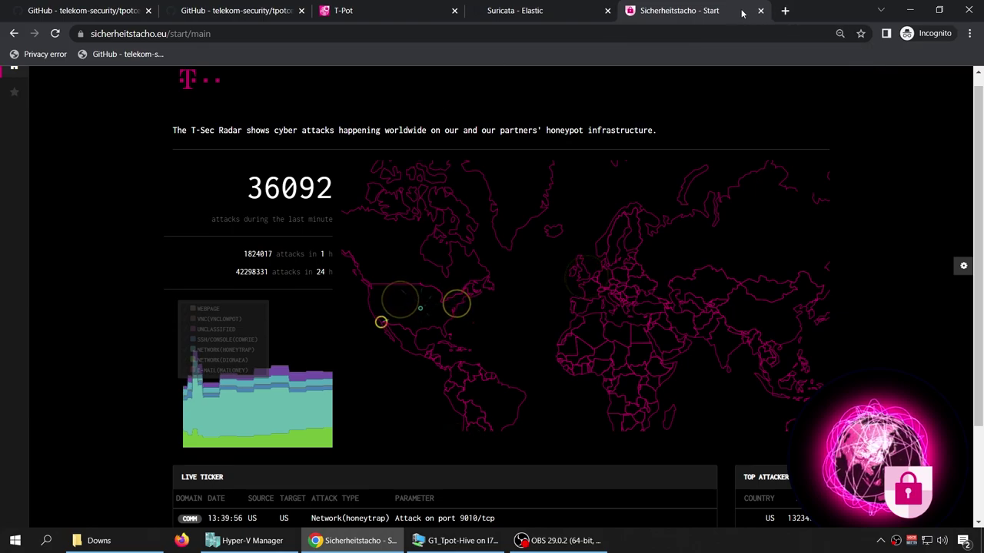
right_click(724, 13)
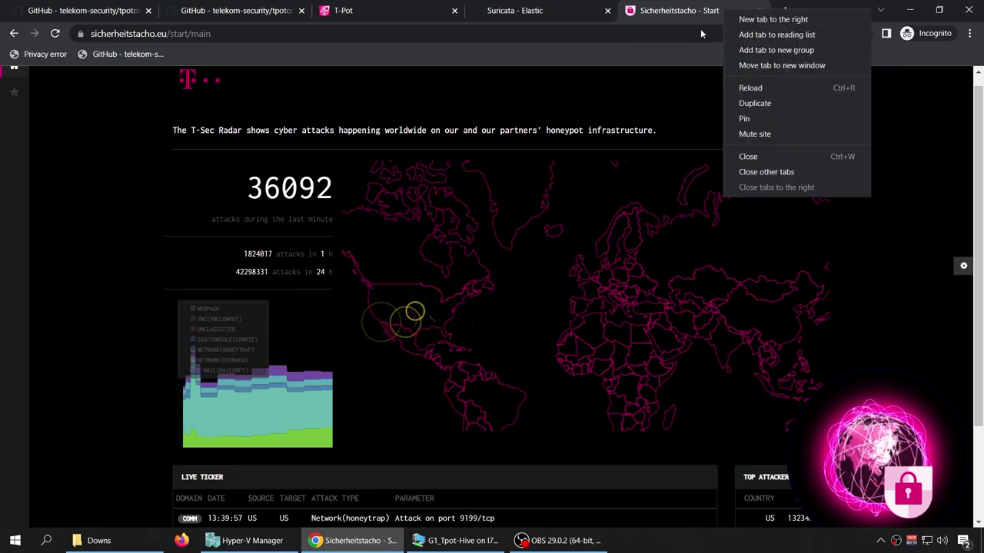
left_click(753, 65)
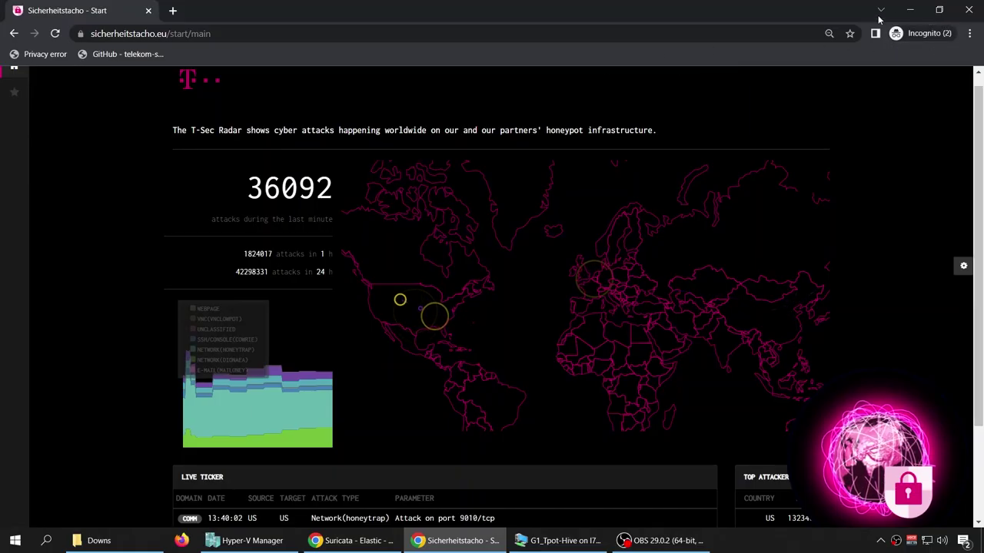
left_click(939, 10)
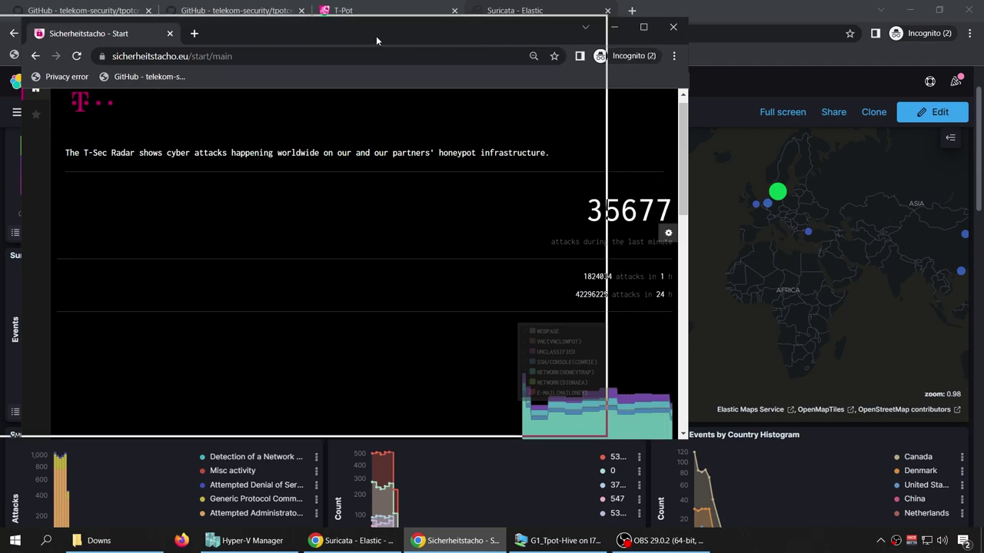
left_click_drag(375, 35, 352, 46)
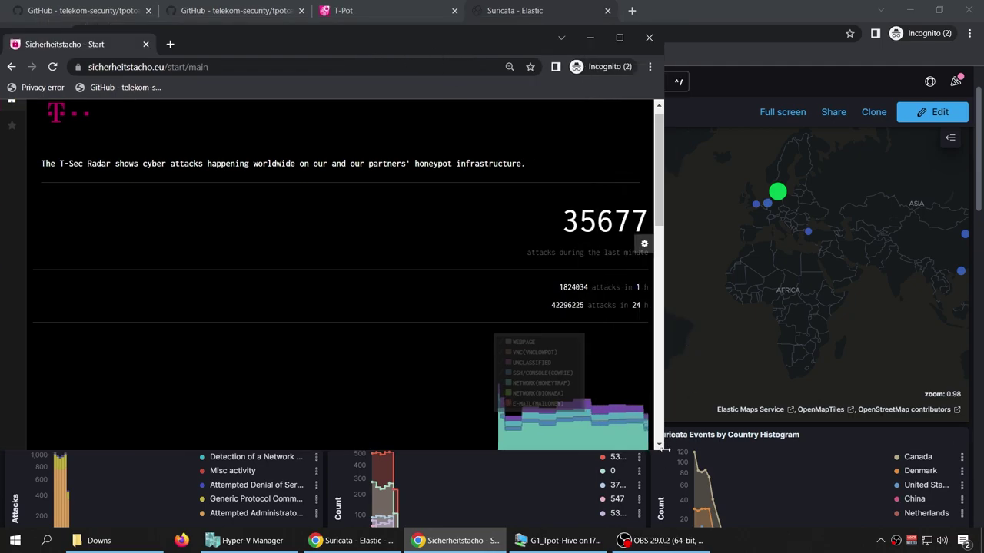
left_click_drag(661, 455, 862, 454)
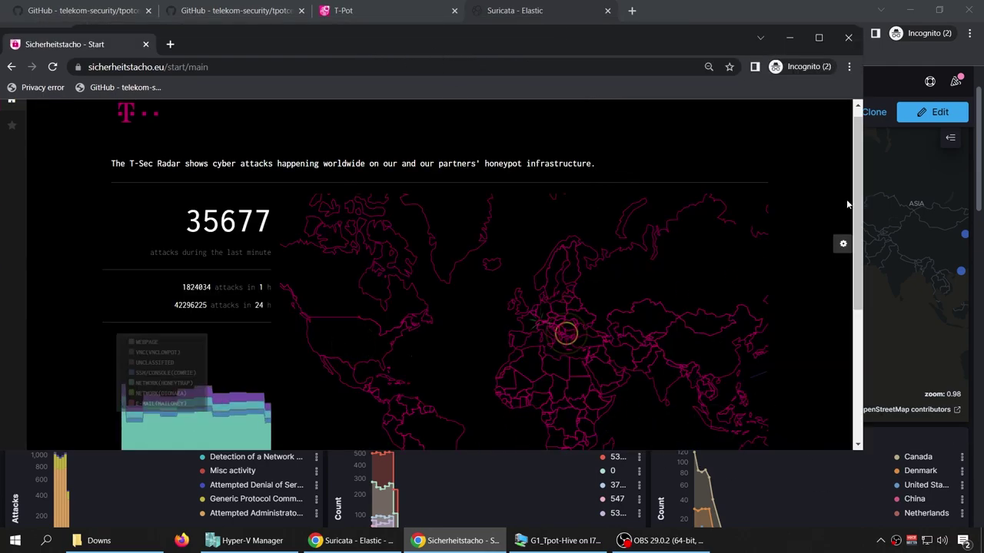
left_click_drag(861, 198, 469, 184)
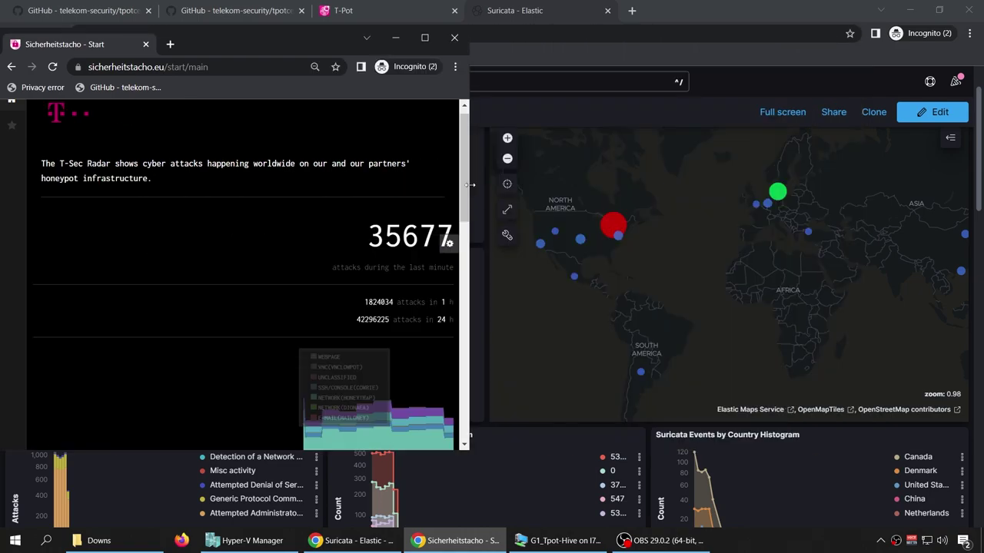
Scroll the Sicherheitstacho page down to the whole-world attack map, then return to the VM.
left_click_drag(188, 359, 208, 292)
scroll(232, 300, "down", 5)
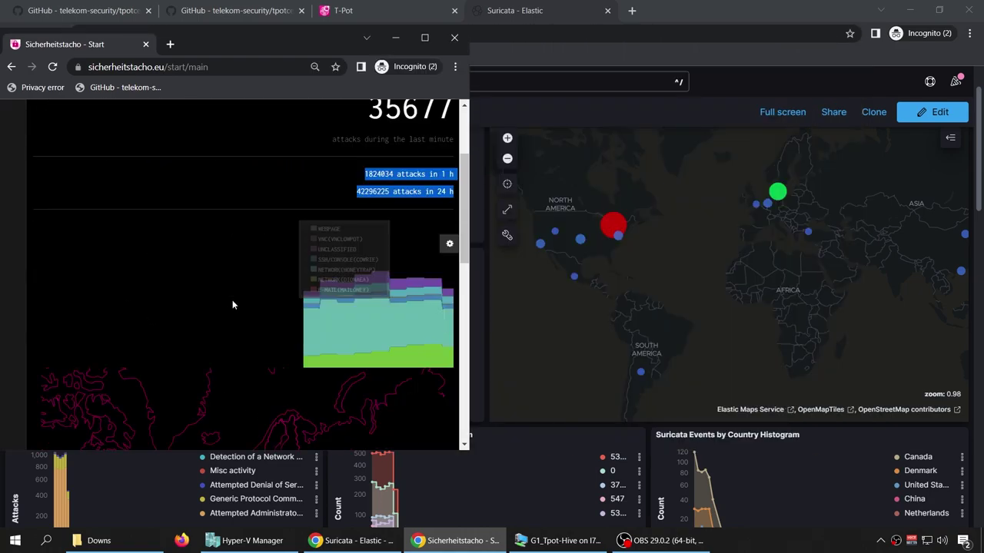
scroll(232, 301, "down", 3)
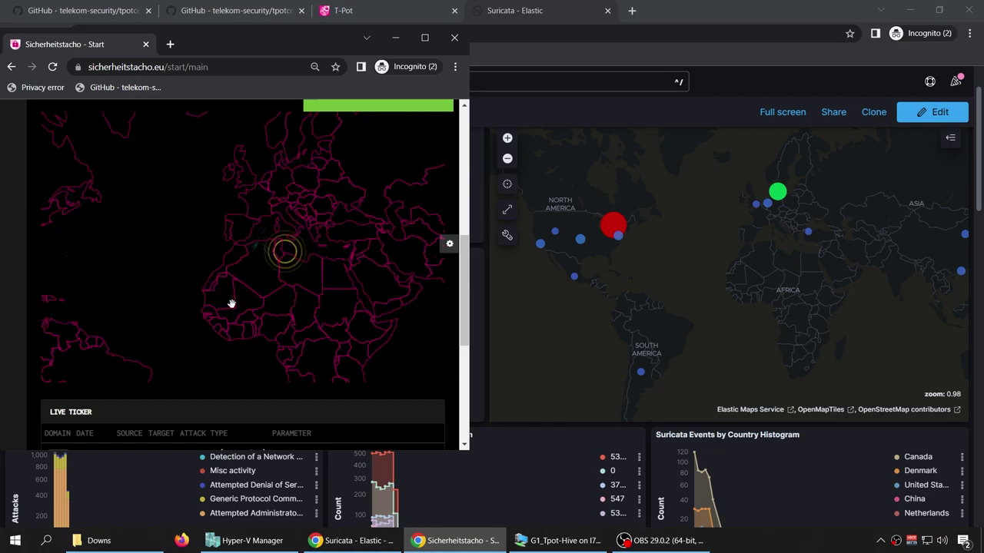
scroll(242, 269, "down", 3)
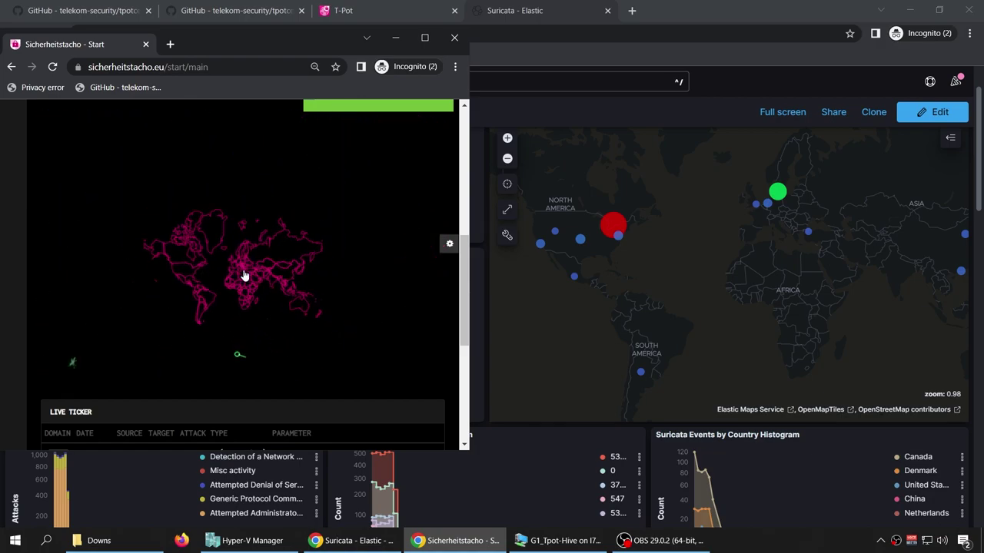
left_click(560, 540)
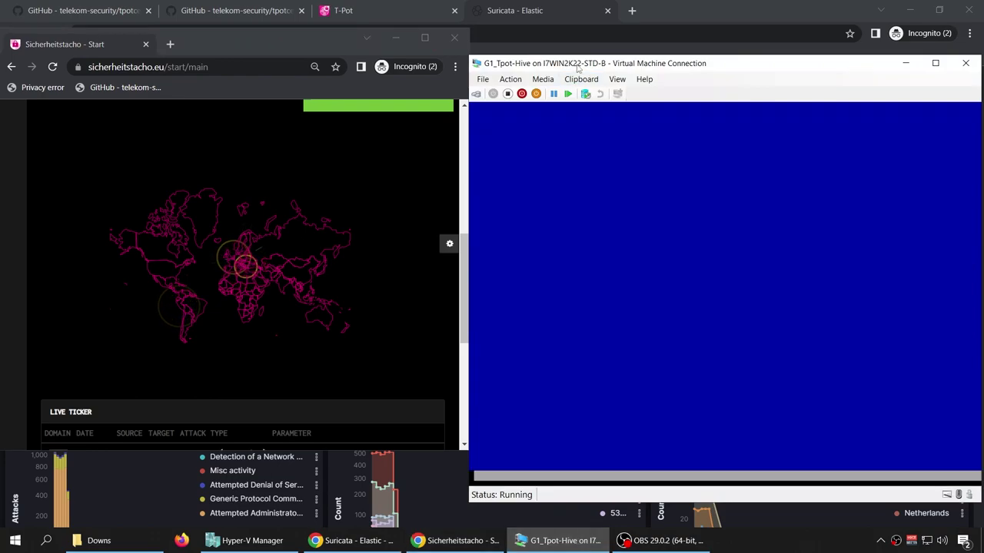
Nudge the VM window aside, then scroll and pan the radar page's attack world map.
left_click_drag(574, 67, 565, 66)
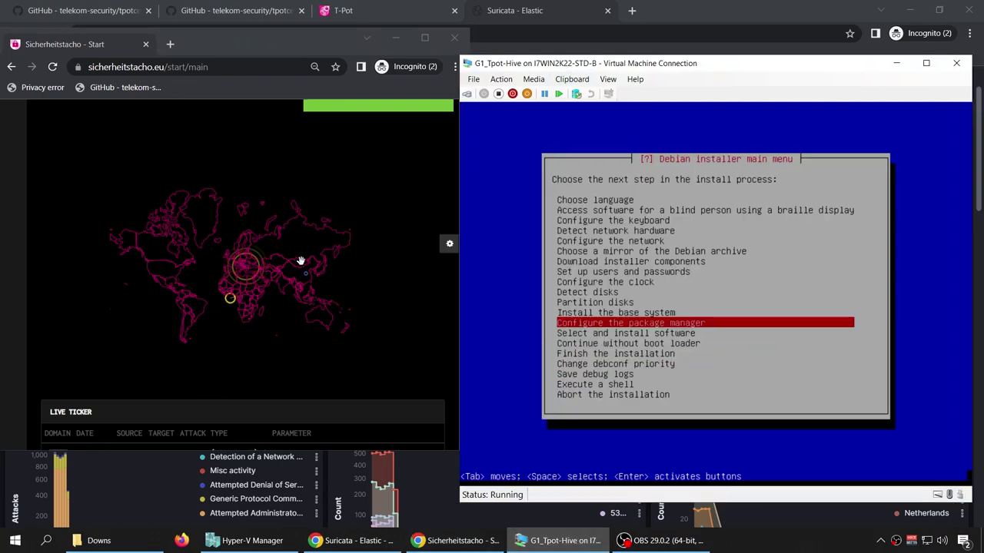
left_click_drag(211, 322, 197, 264)
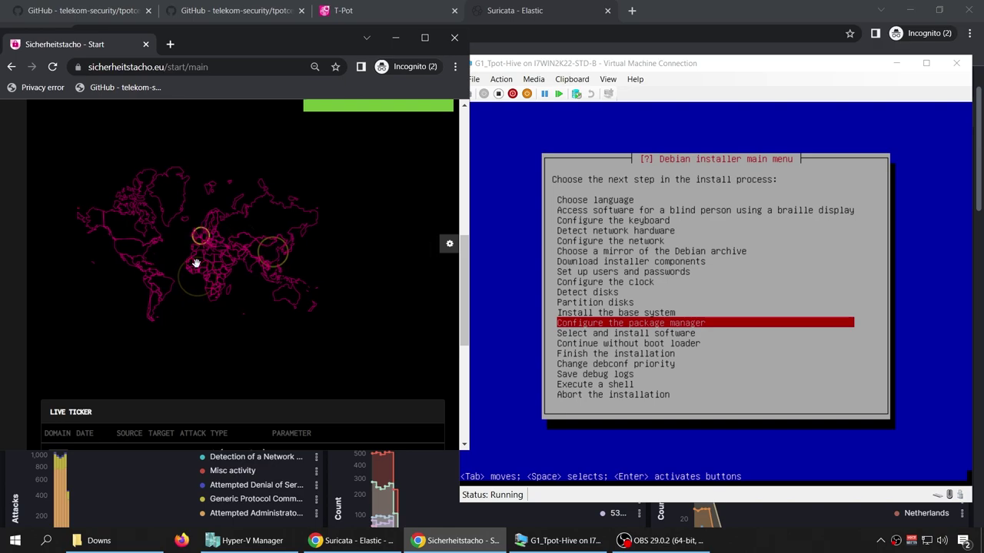
scroll(198, 263, "up", 2)
scroll(173, 248, "up", 2)
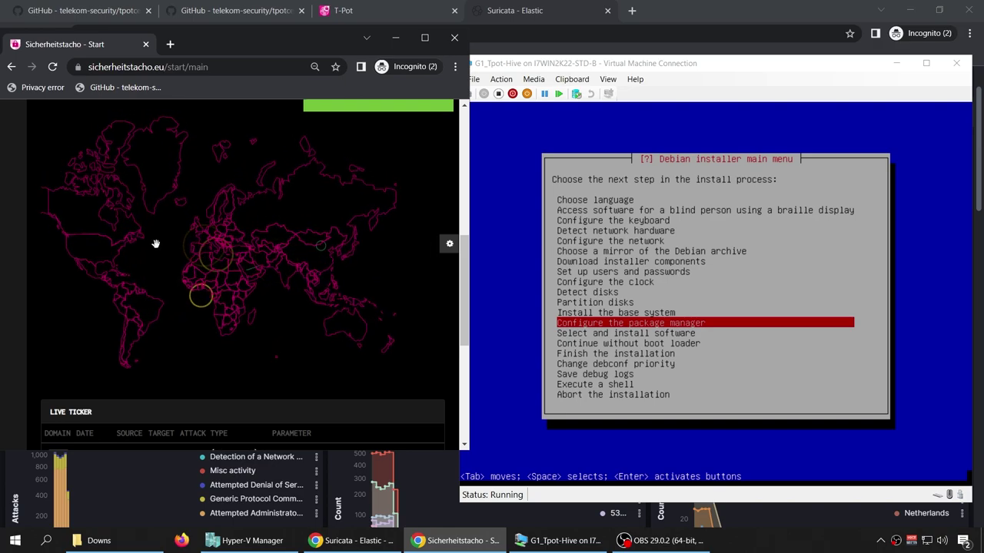
scroll(160, 246, "up", 2)
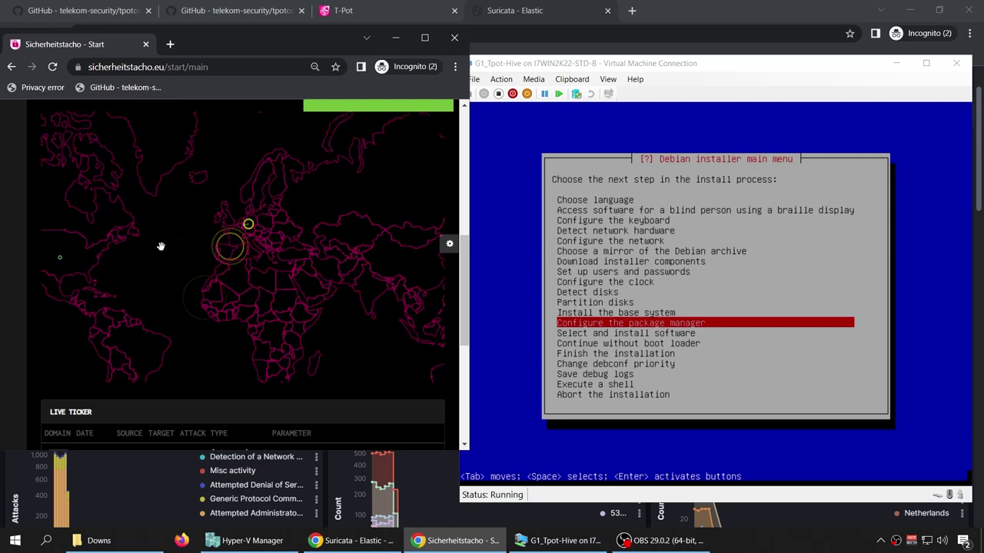
scroll(160, 246, "down", 3)
left_click_drag(170, 244, 171, 259)
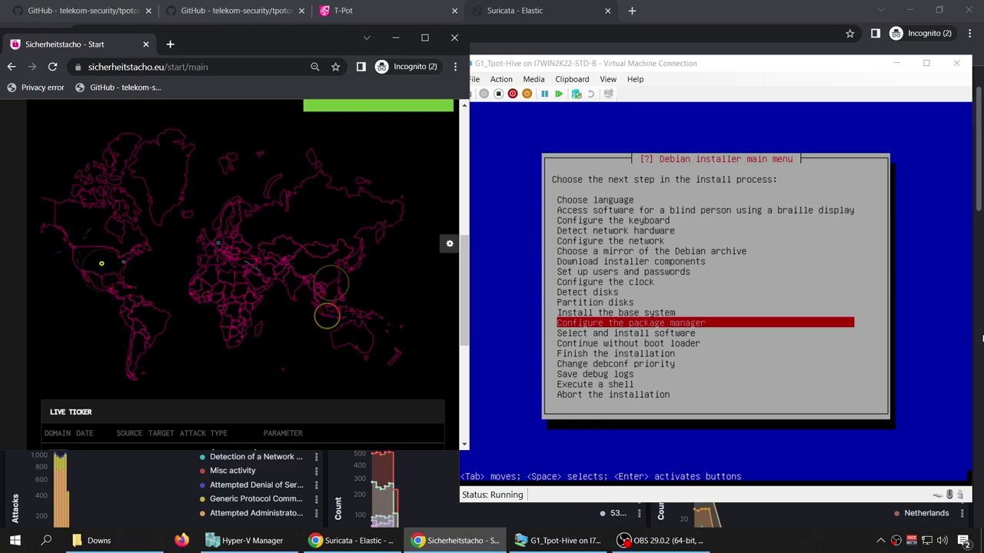
Select 'Configure the package manager' from the Debian installer main menu.
left_click(945, 328)
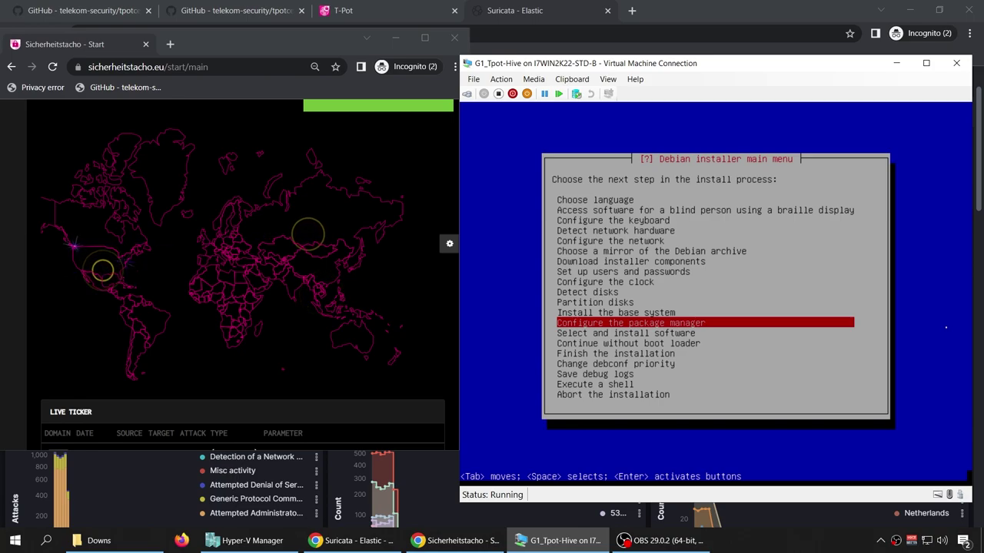
key("Up")
key("Down")
key("Up")
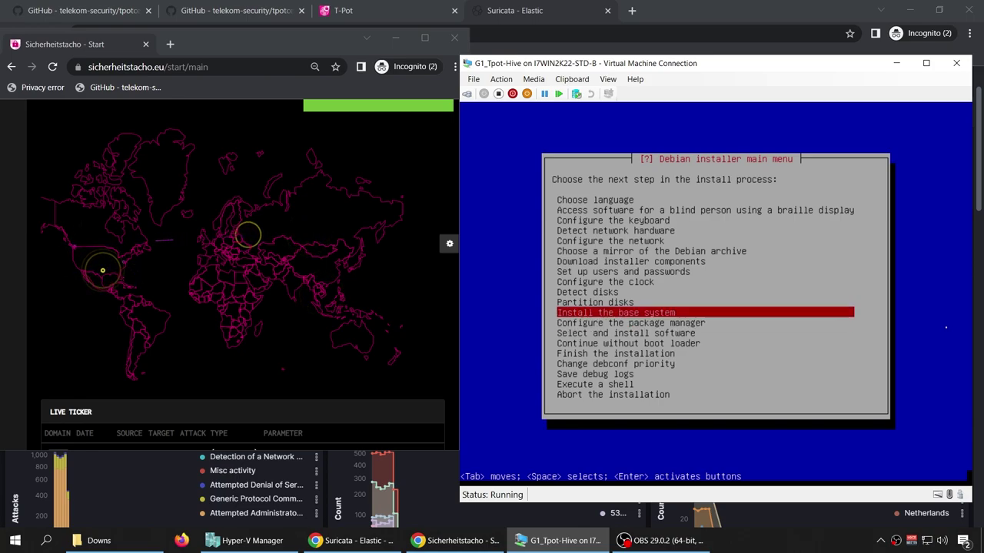
key("Down")
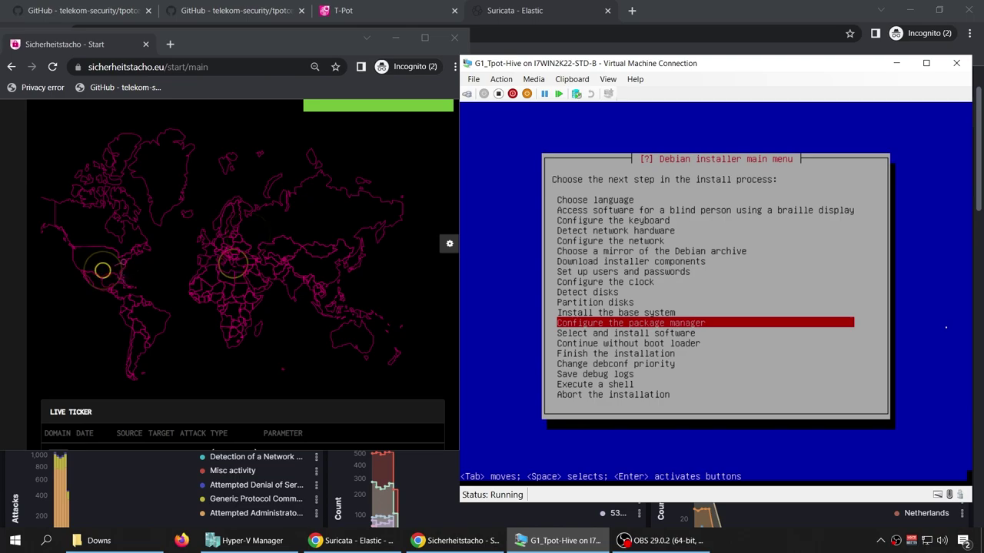
key("Return")
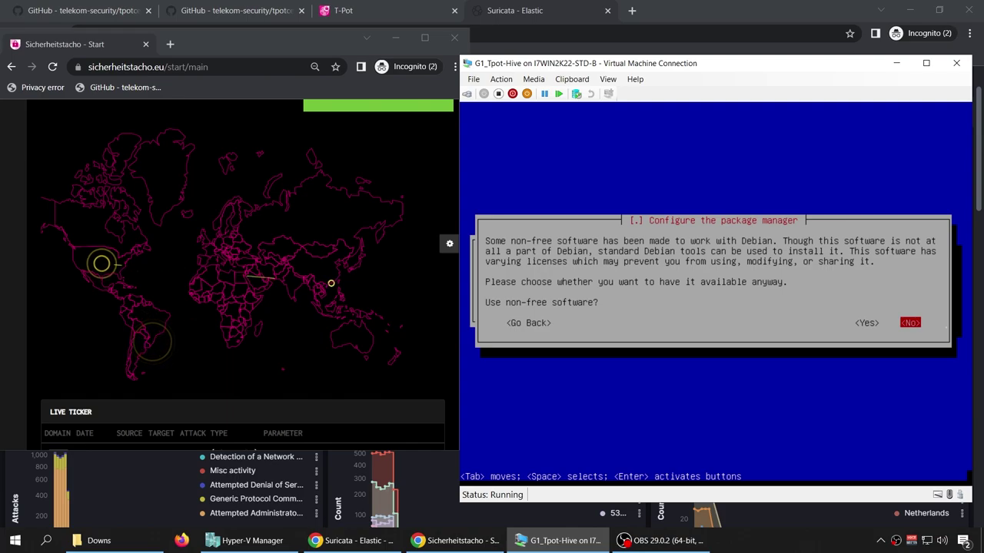
Decline non-free and contrib software, enable source repositories, and keep security and release updates.
key("Return")
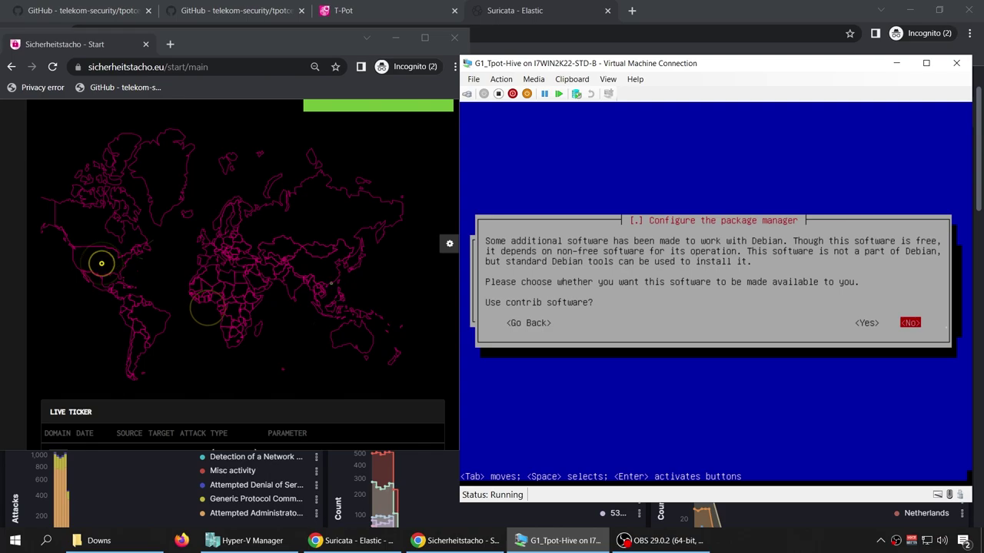
key("Return")
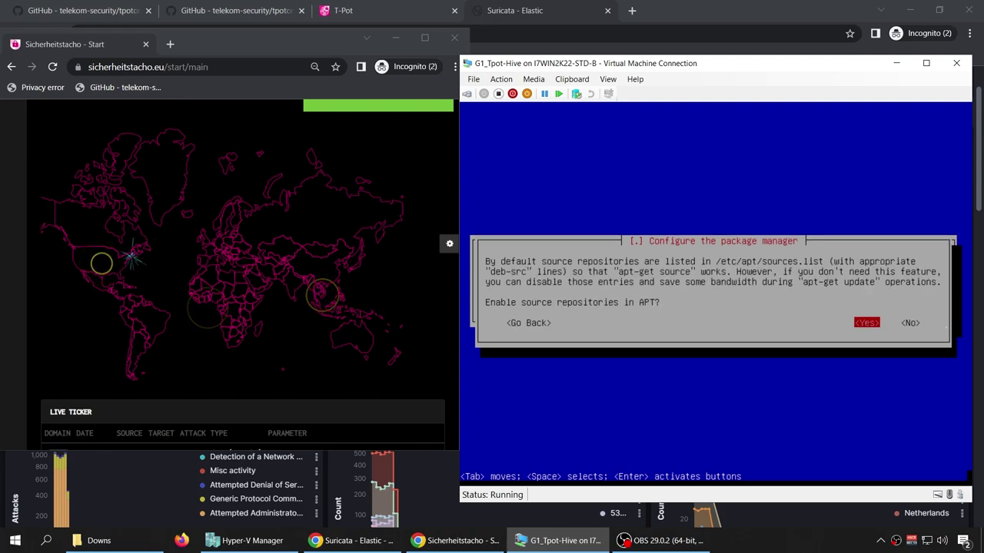
key("Return")
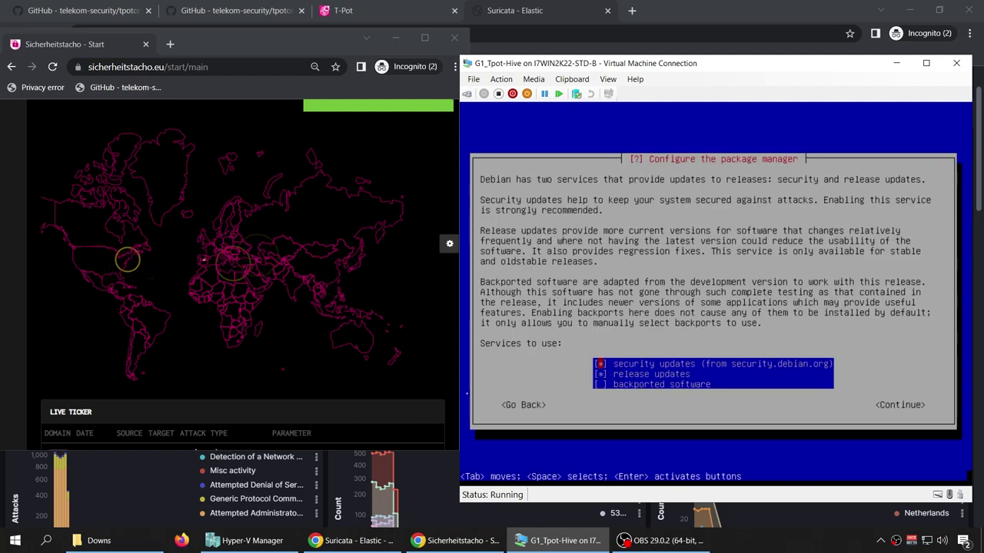
key("Down")
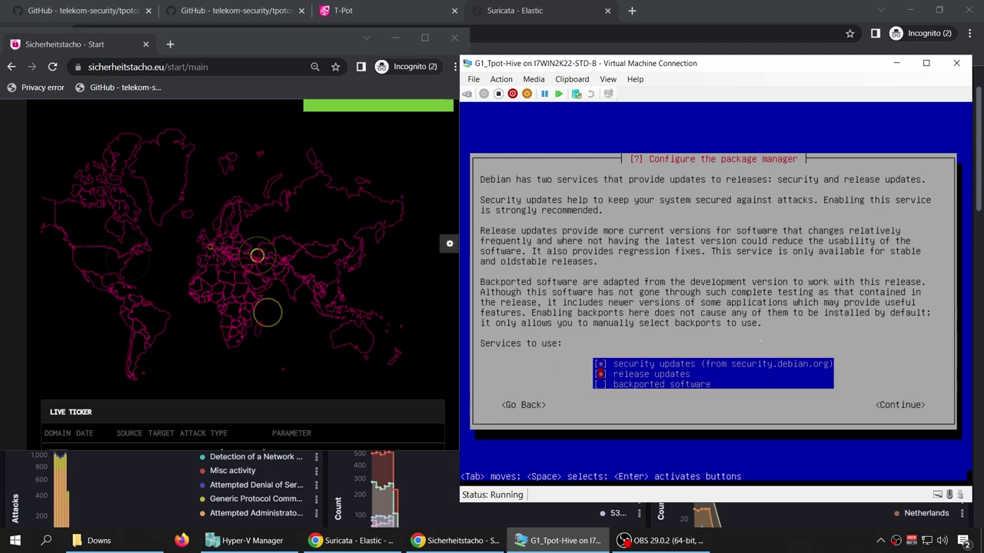
key("Tab")
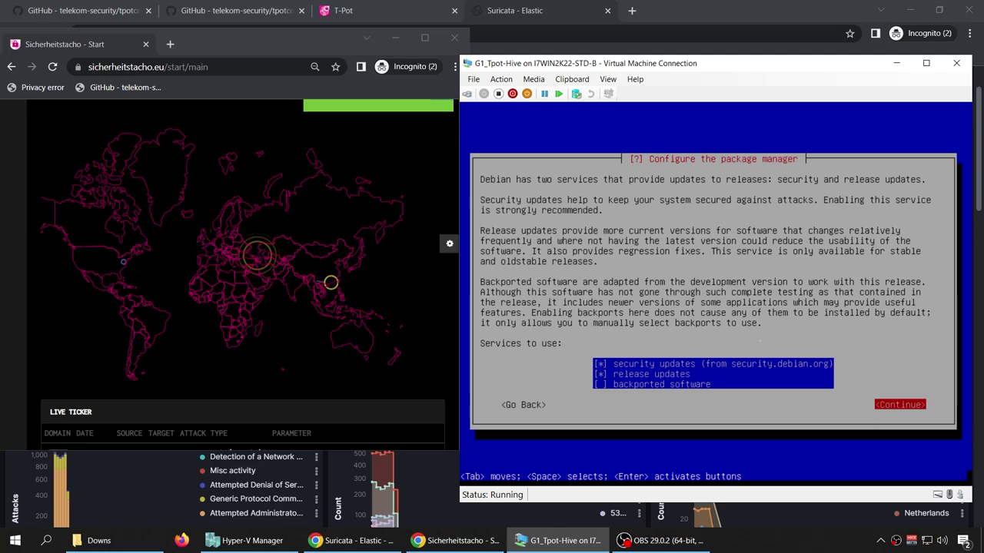
key("Return")
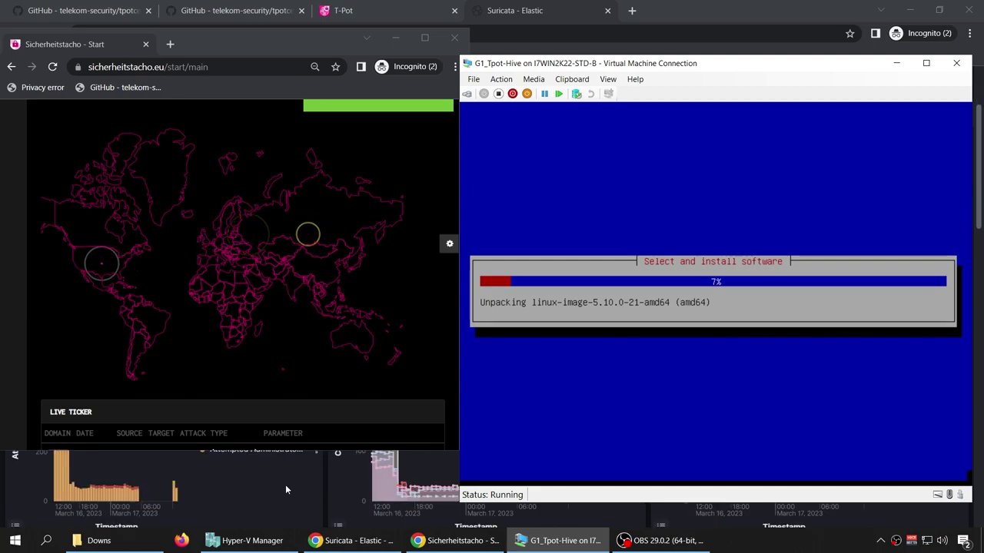
Scroll the screen down and back up while the installer selects and installs software.
scroll(286, 484, "down", 3)
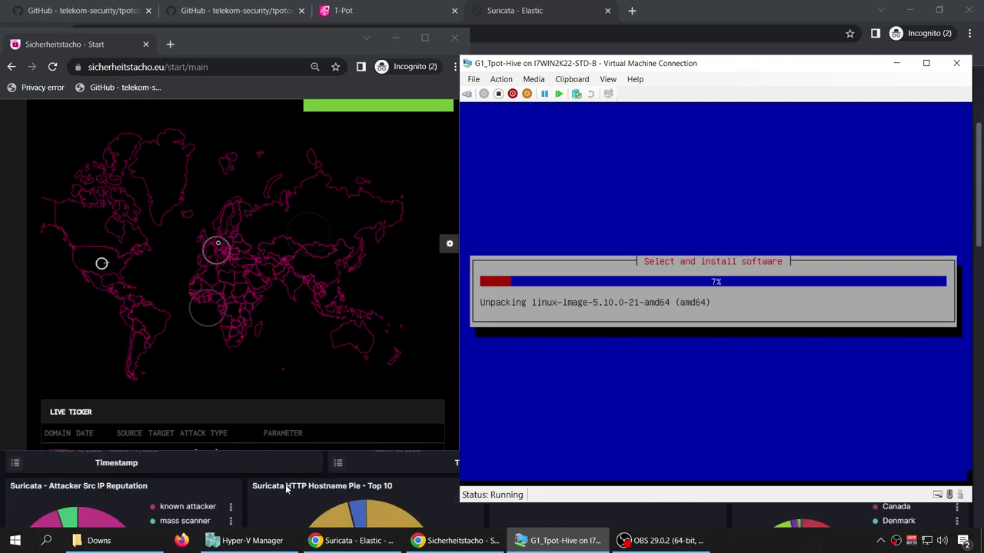
scroll(286, 489, "down", 2)
scroll(257, 489, "down", 2)
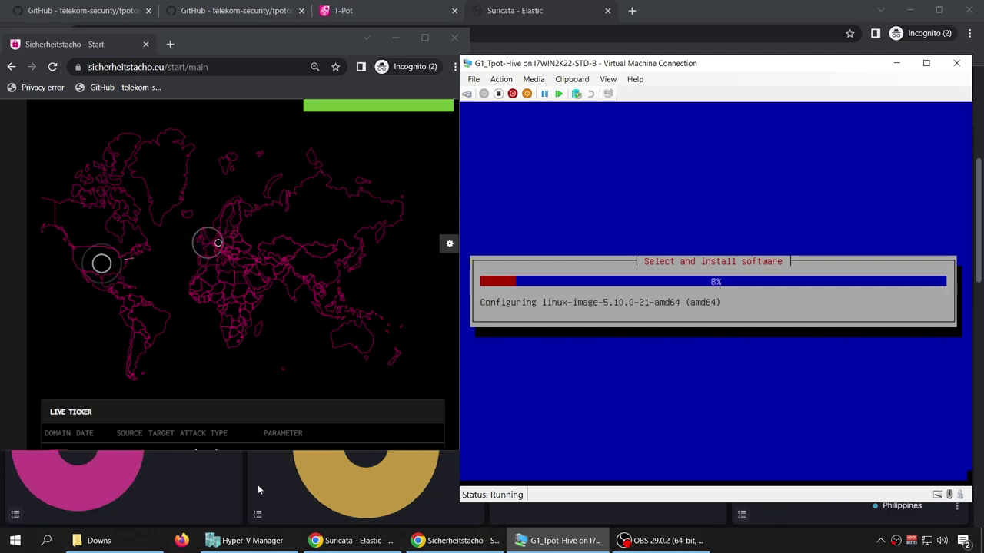
scroll(257, 489, "up", 4)
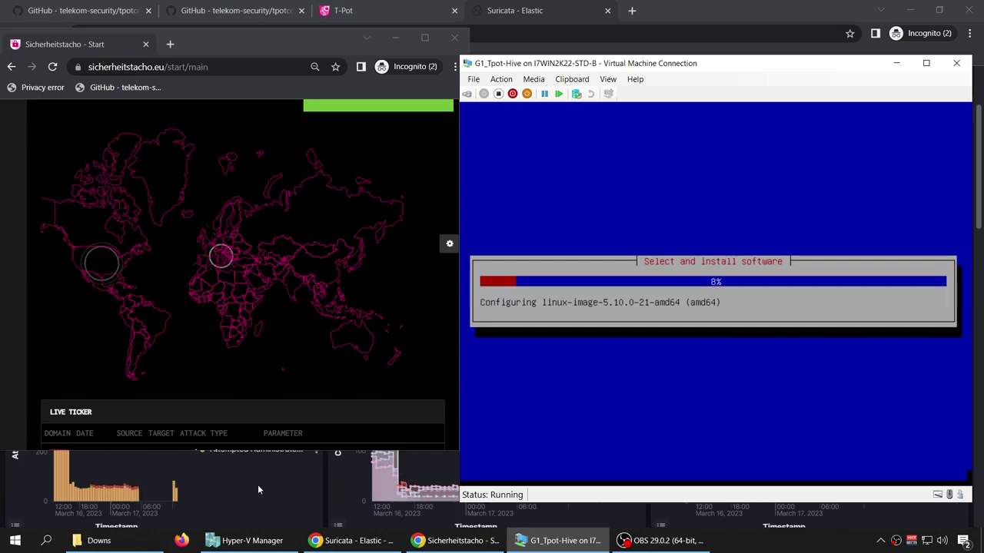
scroll(258, 488, "up", 2)
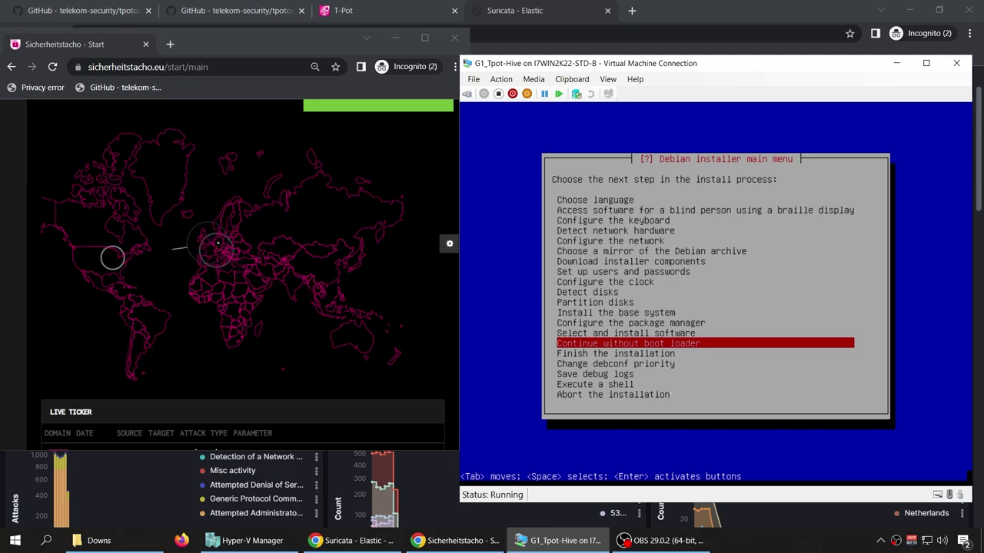
Start 'Finish the installation' after glancing at the VM's removable media menu.
key("Return")
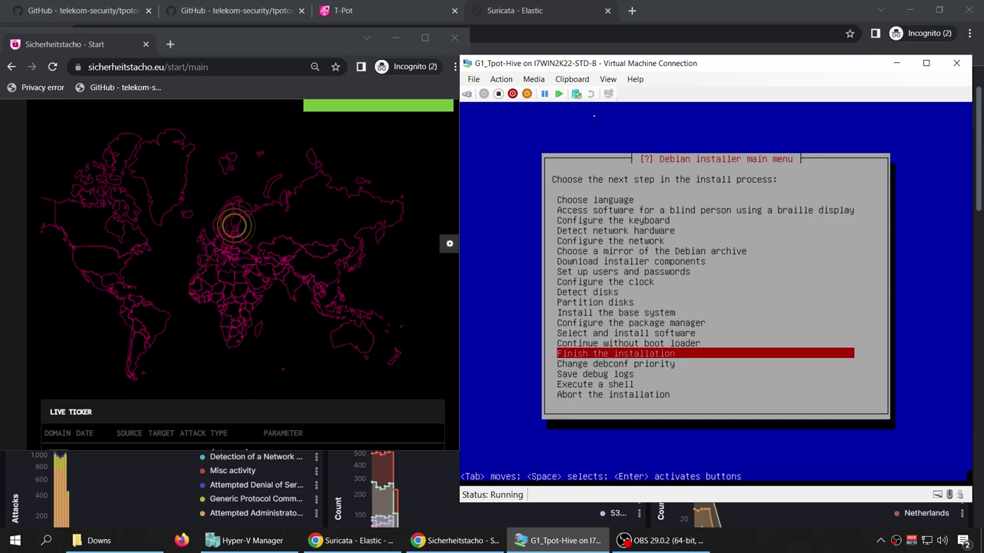
left_click(534, 80)
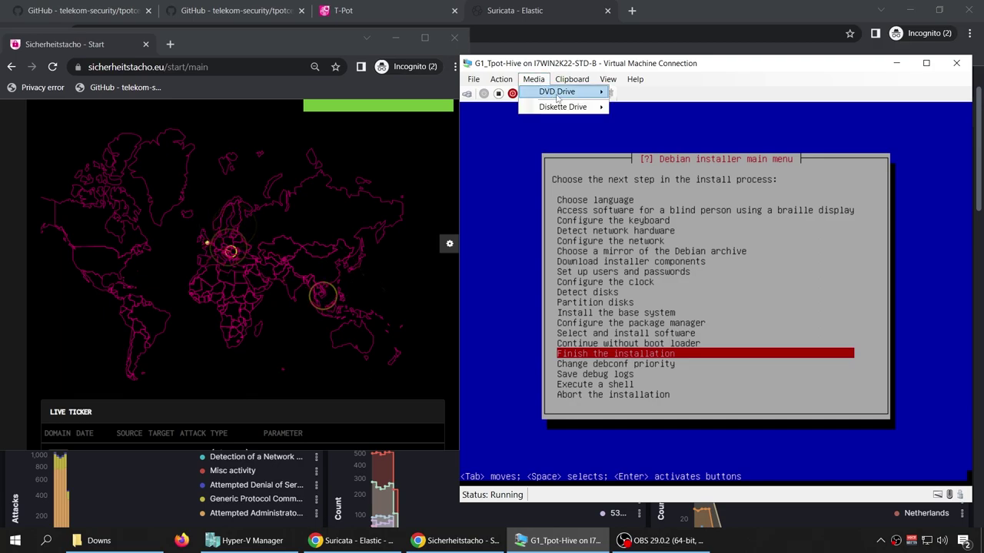
mouse_move(558, 97)
left_click(819, 74)
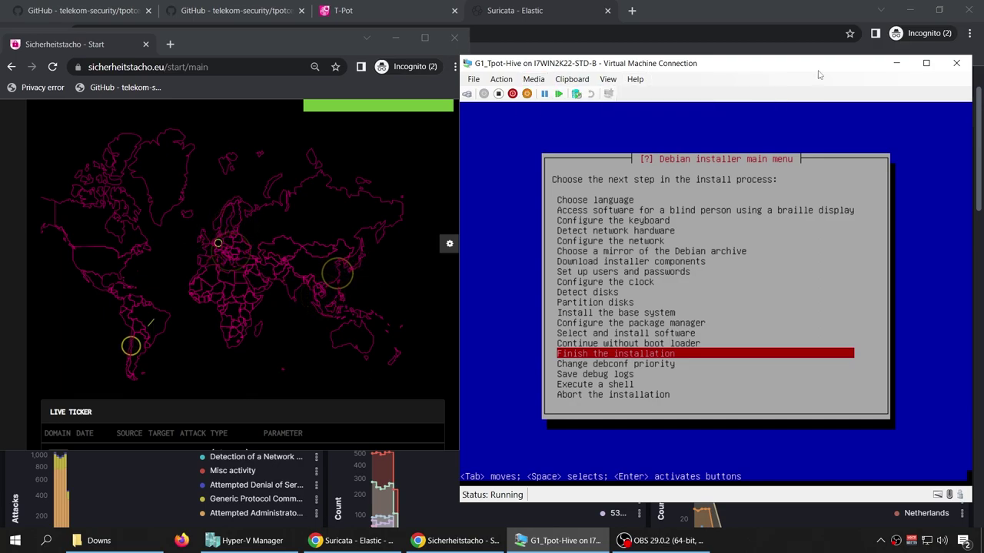
key("Return")
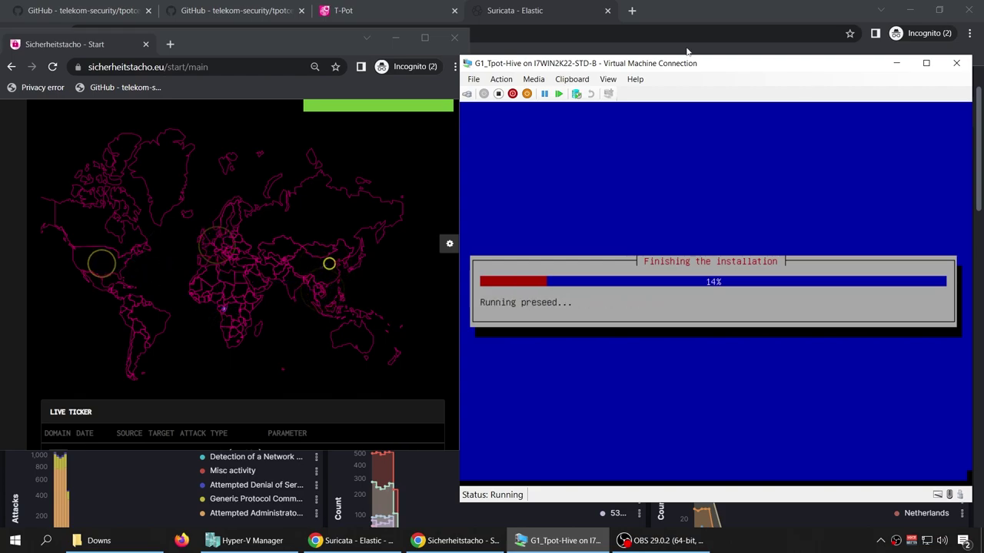
Browse the Media > DVD Drive and Help menus while the Debian installation finishes and reboots.
left_click(534, 79)
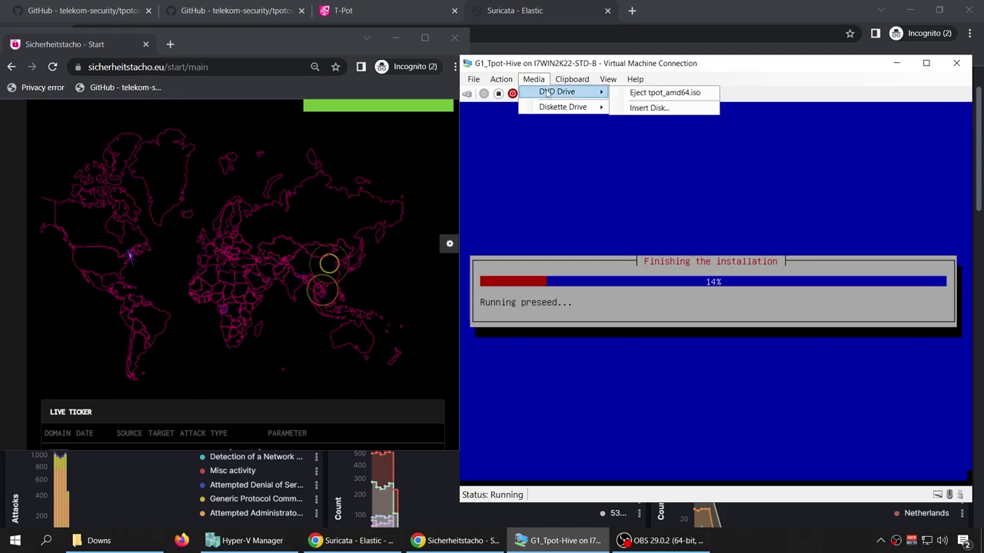
left_click(681, 83)
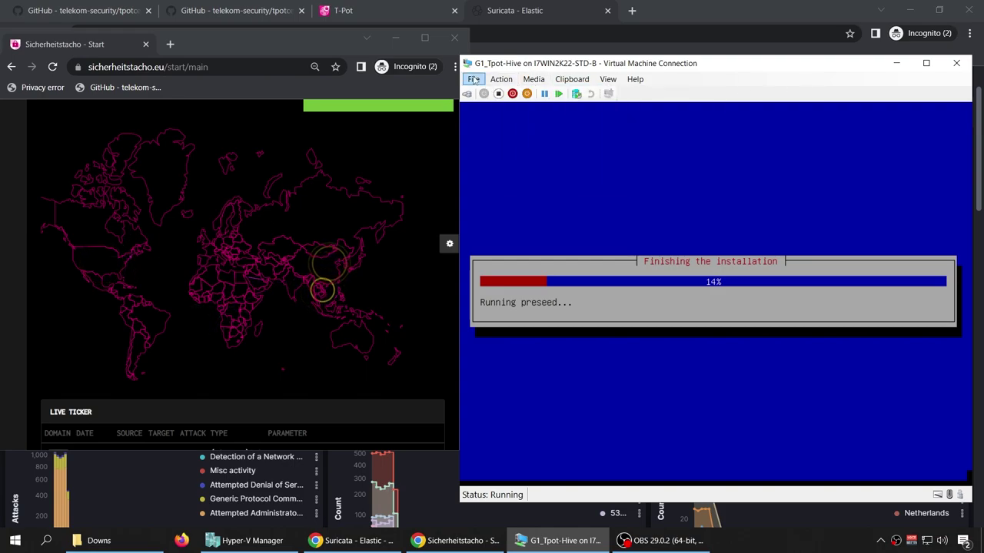
left_click(647, 85)
left_click(820, 78)
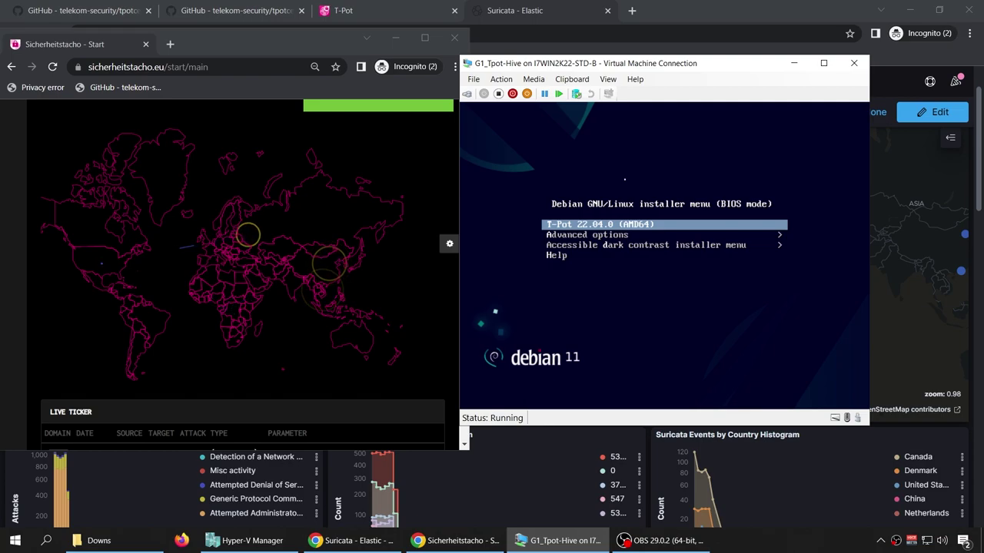
Eject tpot_amd64.iso from the VM's DVD drive and restart it with Ctrl+Alt+Delete.
left_click(543, 80)
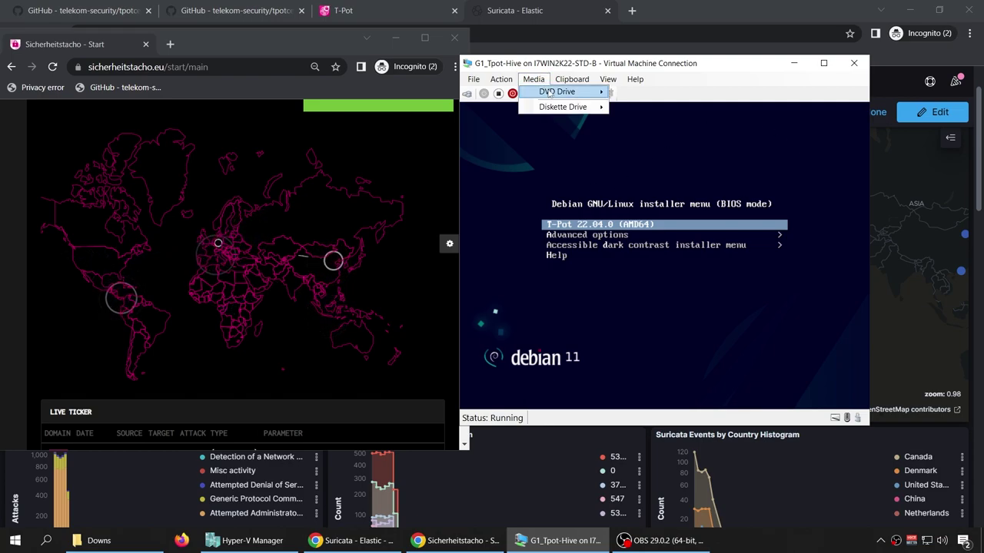
mouse_move(562, 107)
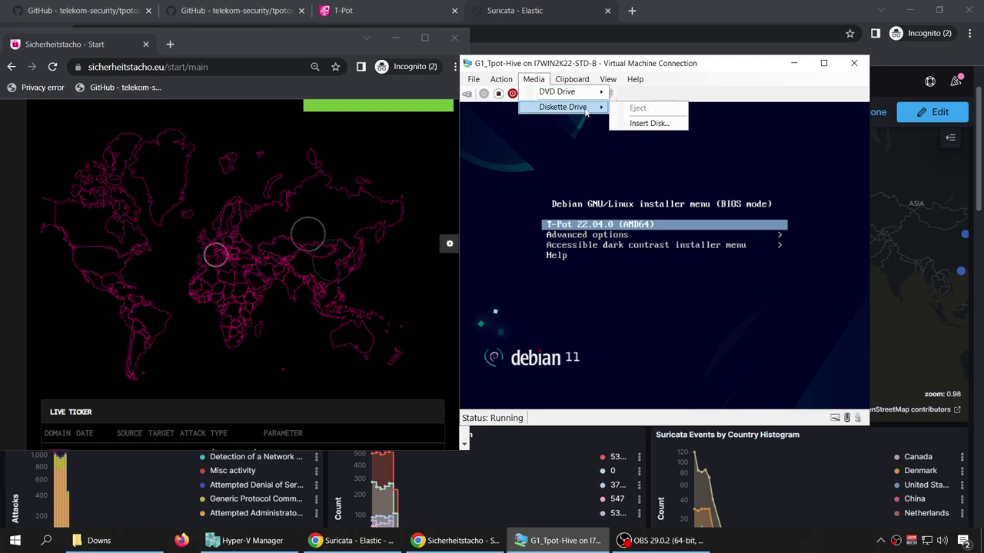
mouse_move(584, 93)
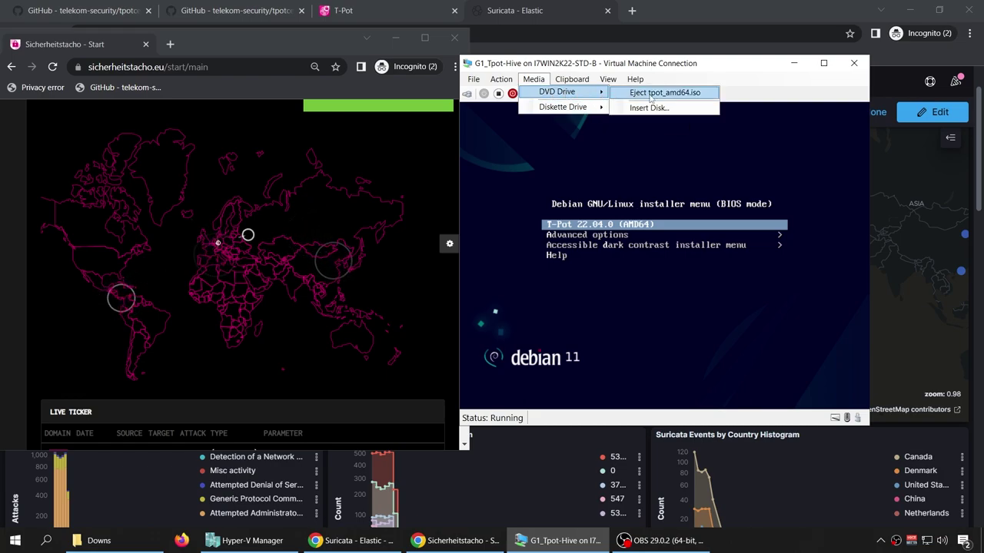
left_click(651, 93)
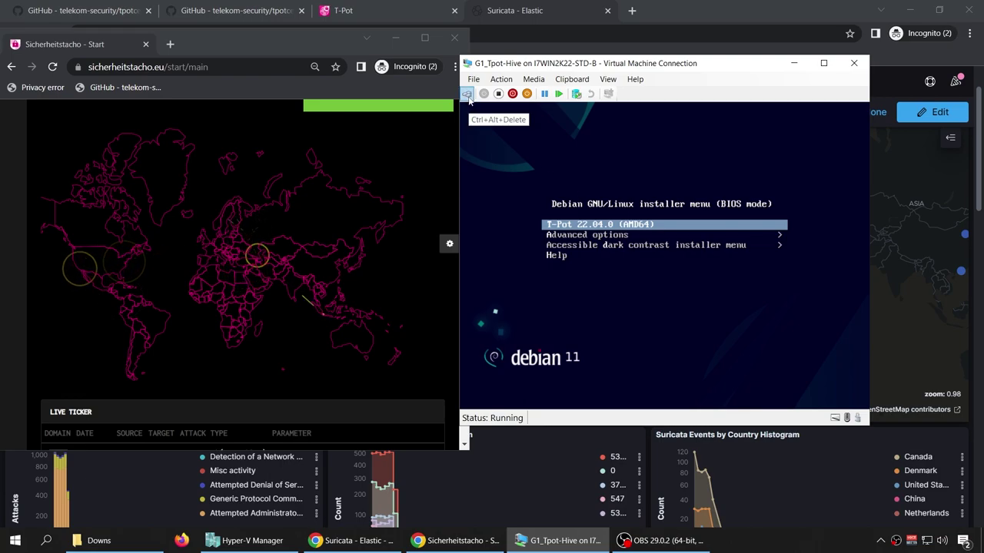
left_click(467, 93)
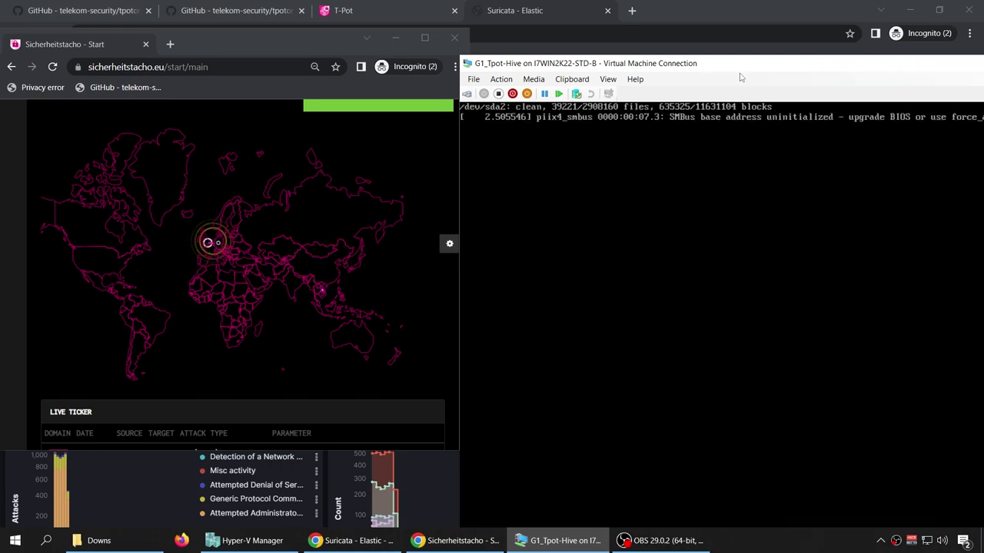
Rearrange the VM console and attack map windows while apt-fast installs the installer's packages.
left_click_drag(731, 68, 610, 21)
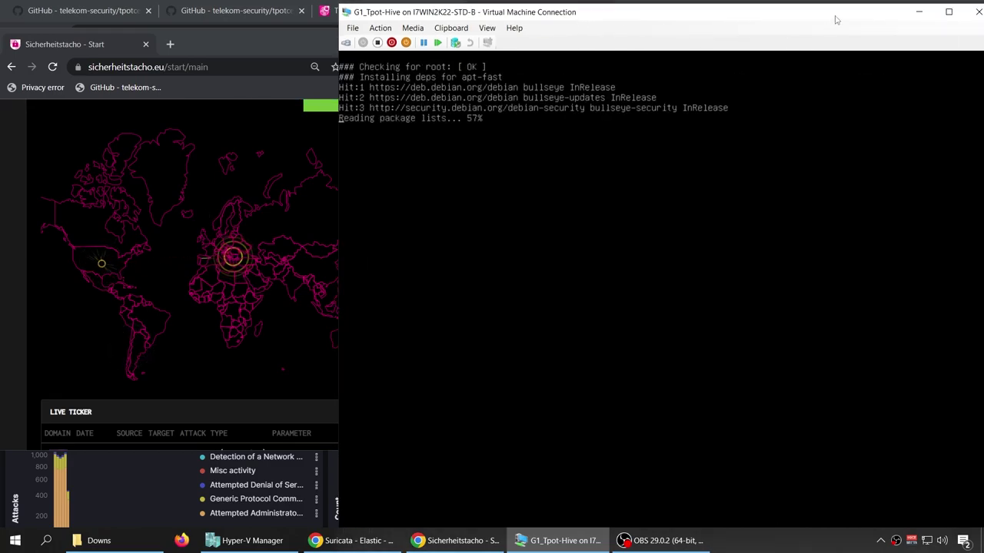
left_click_drag(837, 20, 825, 20)
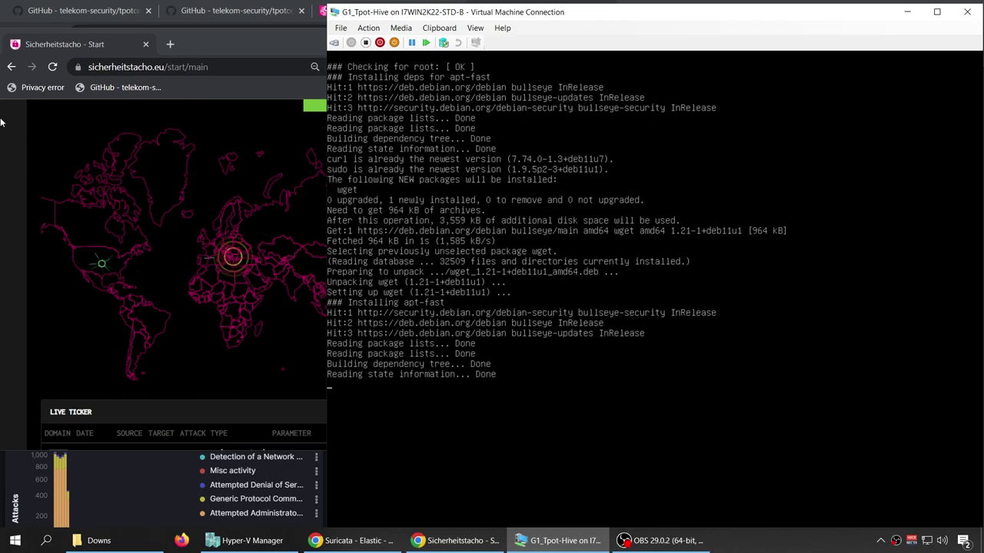
left_click(203, 32)
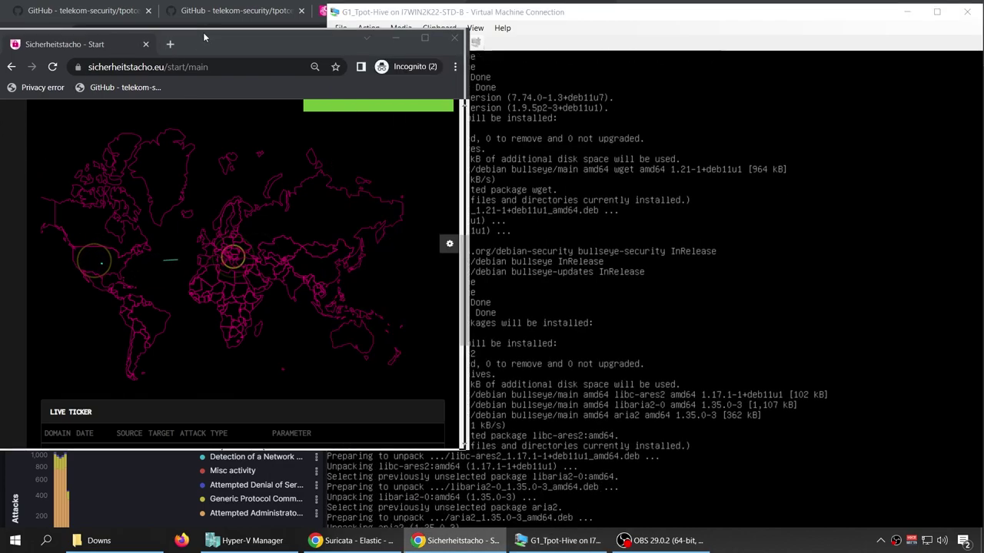
left_click_drag(201, 32, 179, 33)
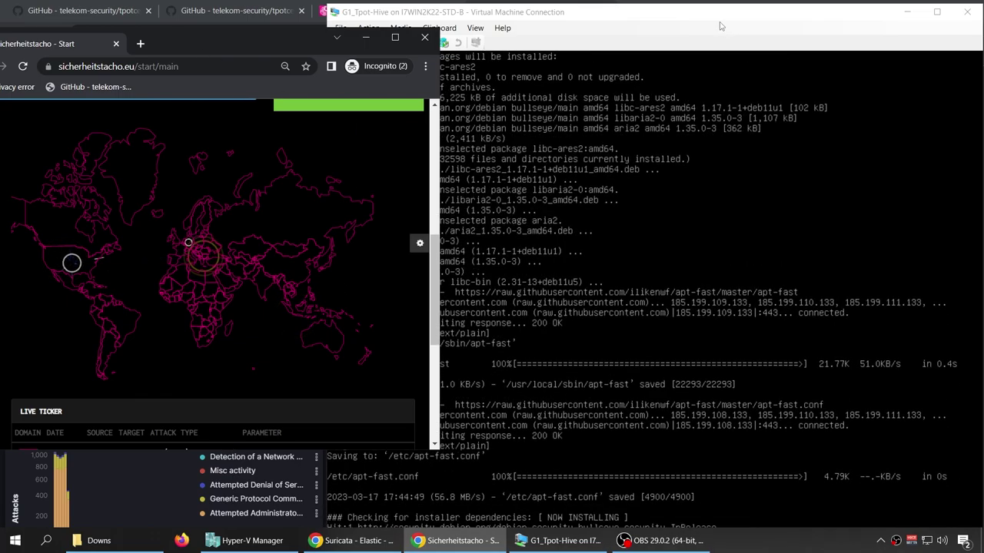
left_click(714, 38)
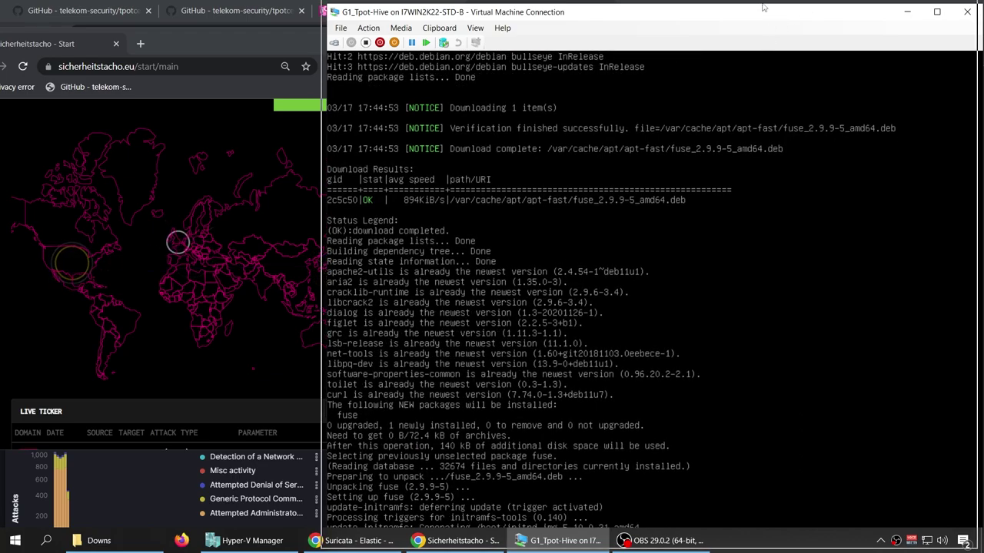
left_click_drag(768, 17, 763, 15)
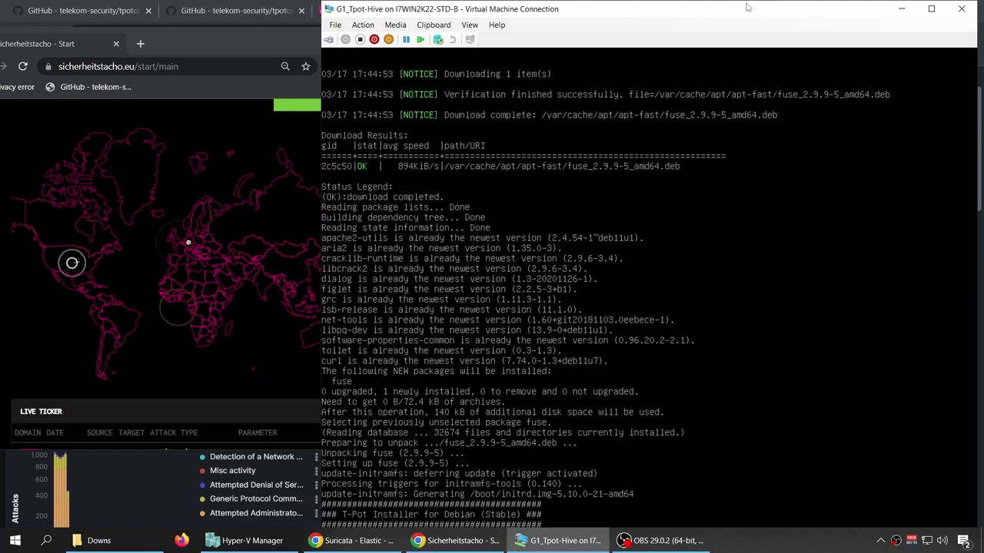
left_click_drag(778, 11, 780, 29)
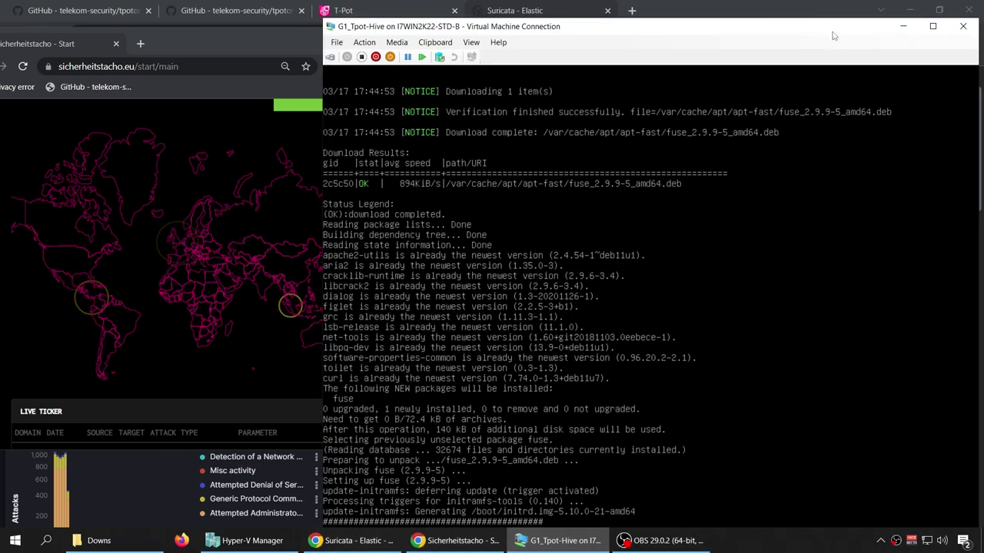
left_click_drag(875, 28, 832, 13)
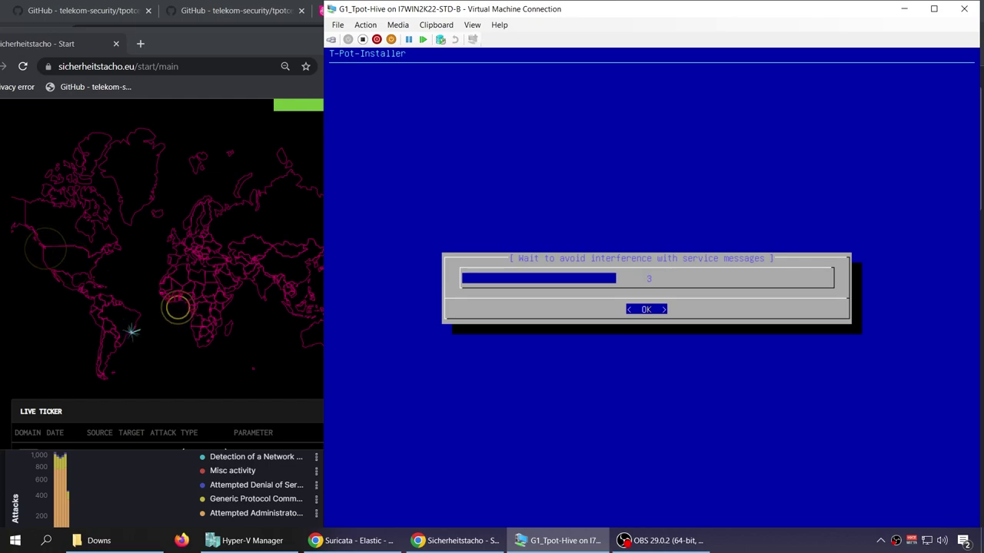
Skip the installer countdown and move the edition selection to HIVE.
key("Return")
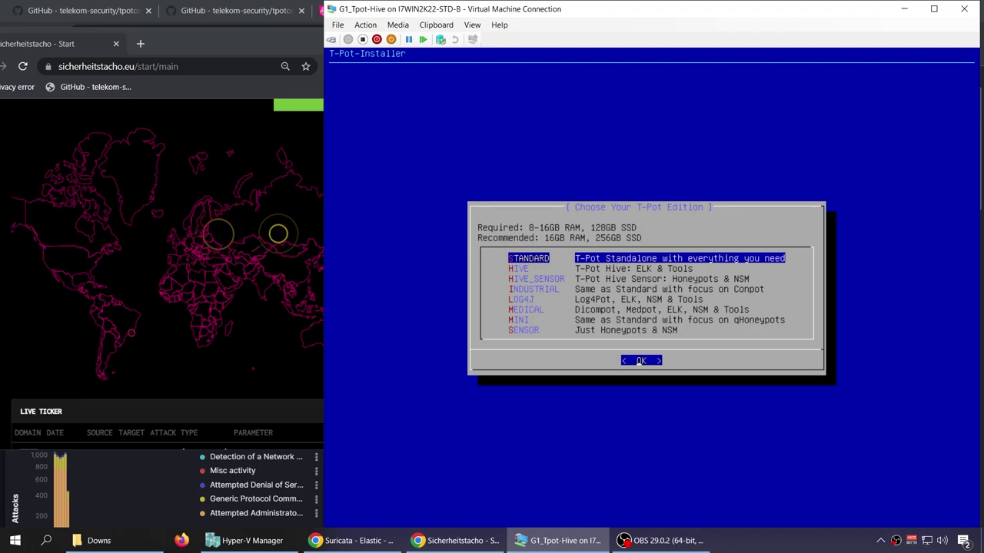
key("Down")
key("Up")
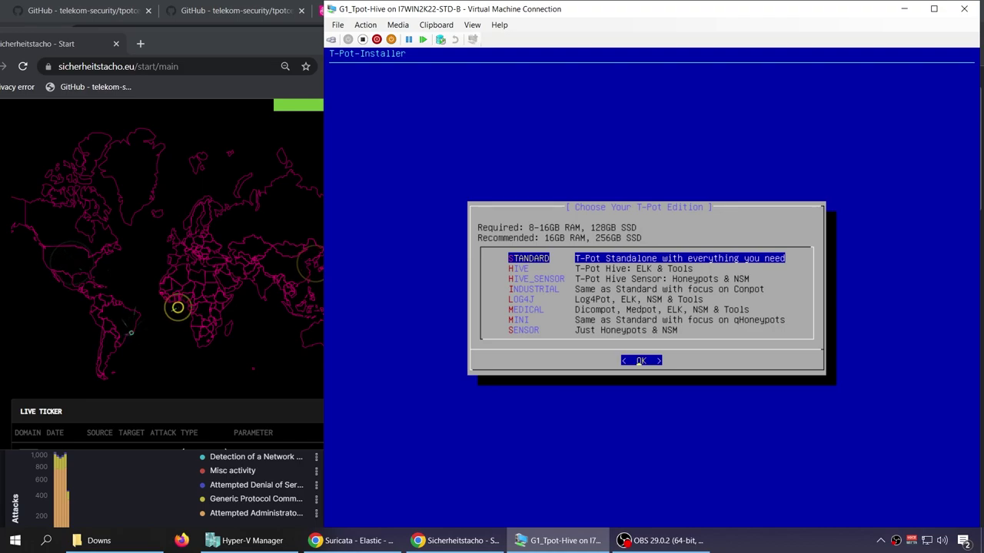
key("Down")
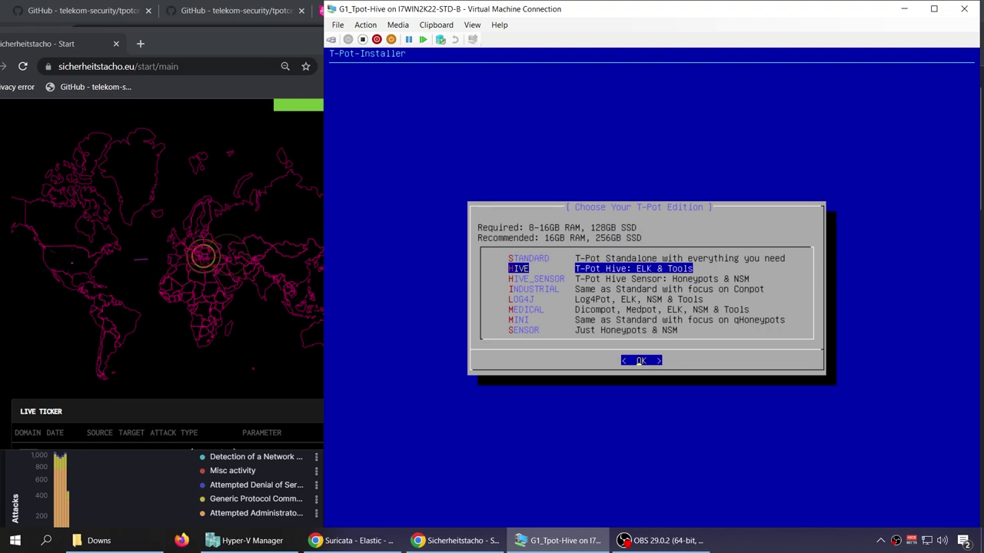
Look at the HIVE_SENSOR and SENSOR editions, settle back on HIVE, then go to the GitHub README.
key("Down")
key("Up")
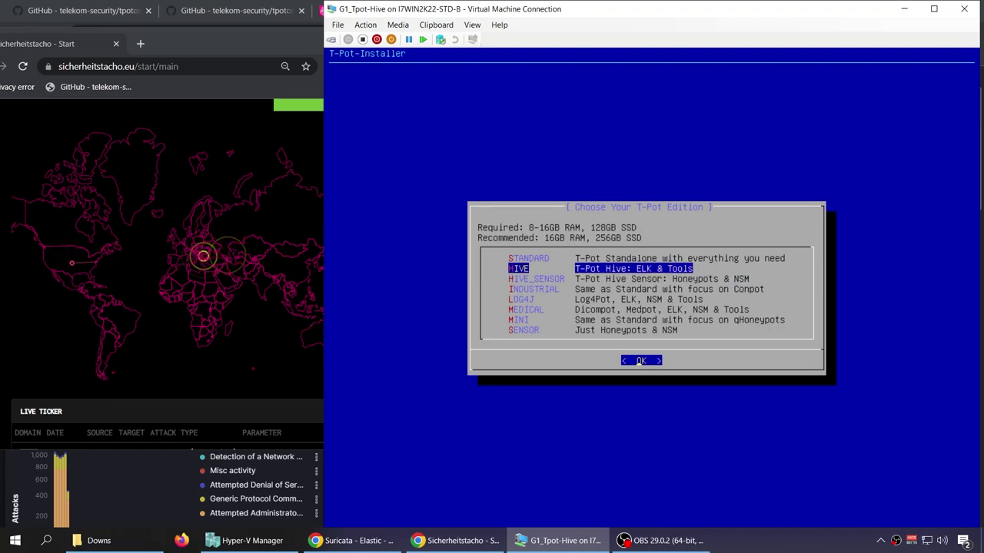
key("Down")
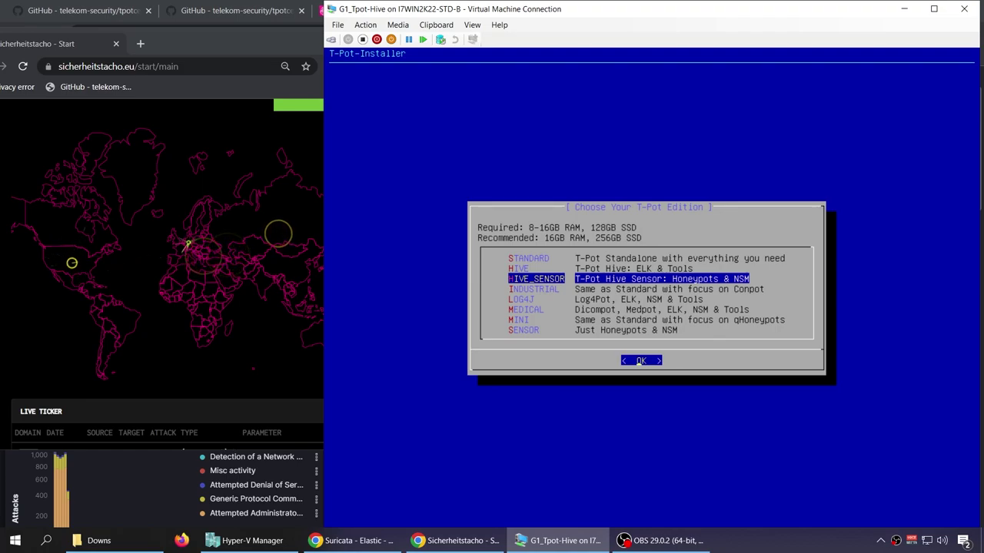
key("Down")
key("Down")
key("Down")
key("Down")
key("Down")
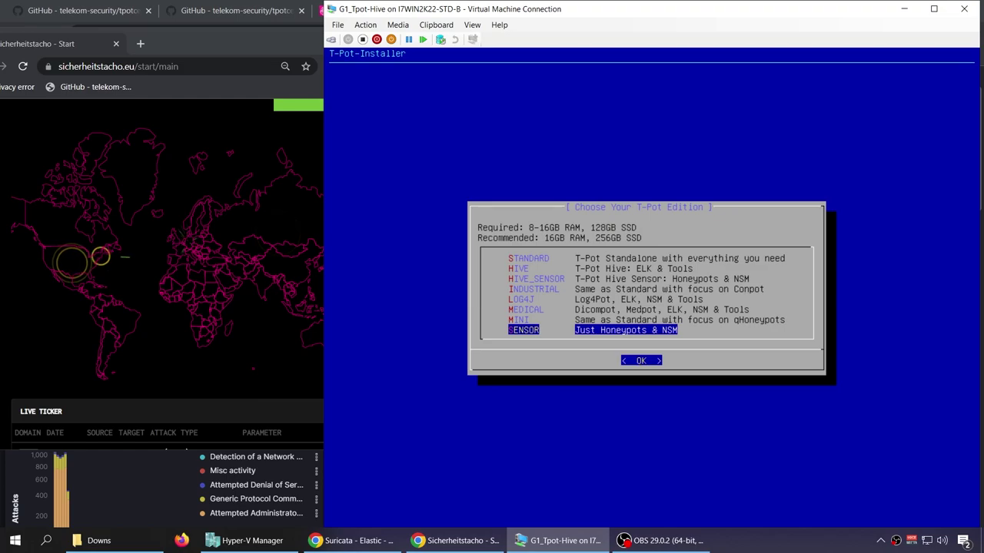
key("Up")
key("Up")
key("Up")
key("Up")
key("Up")
key("Up")
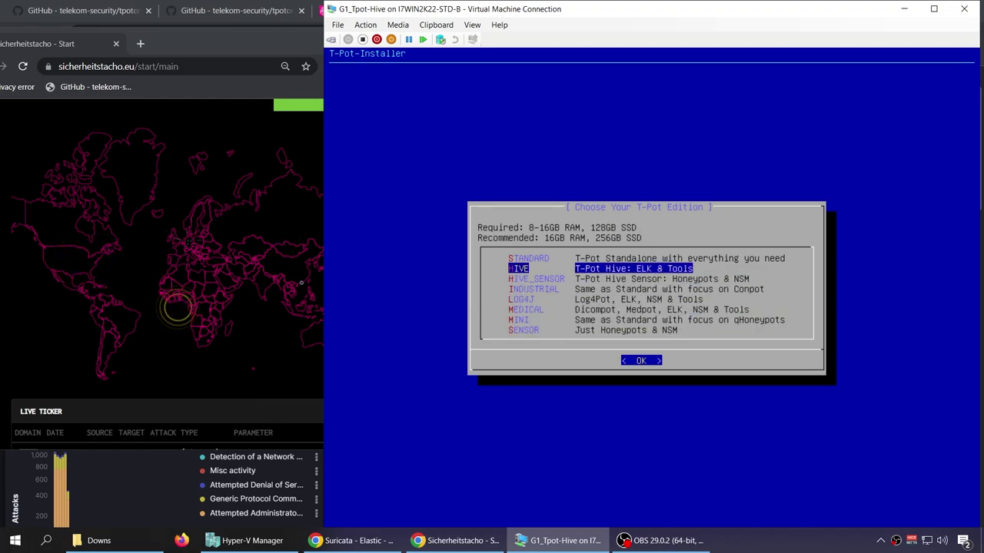
left_click(119, 11)
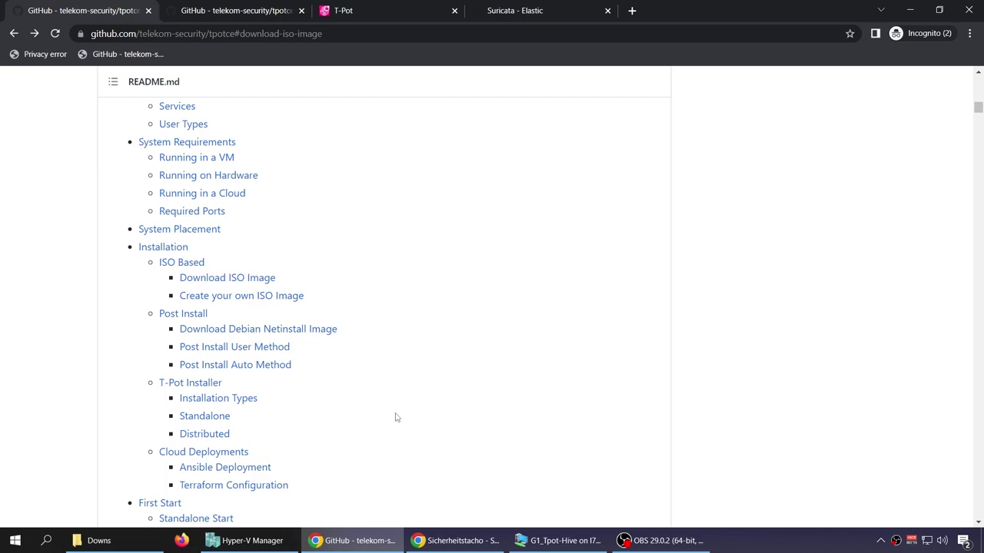
Scroll the T-Pot GitHub README to its Community Data Submission section.
left_click(457, 541)
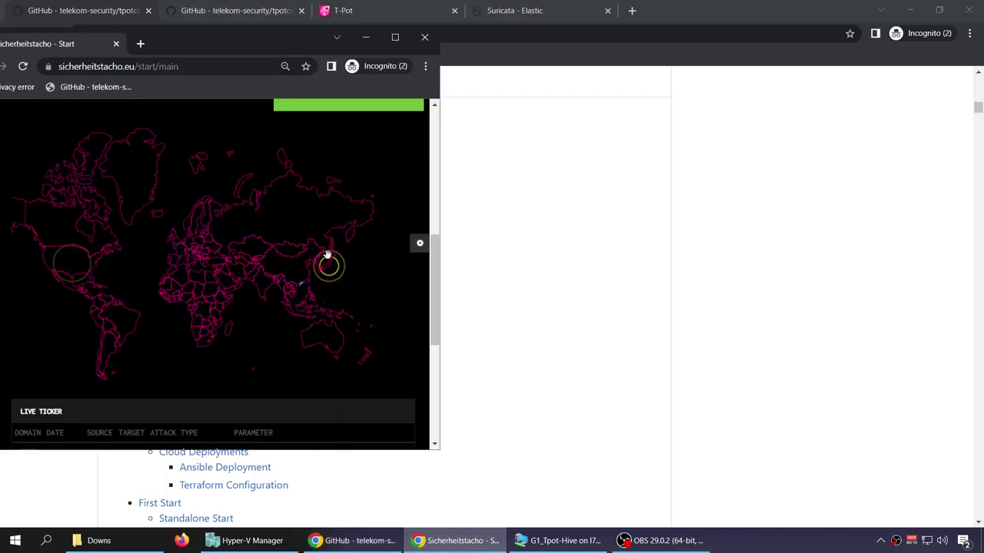
left_click(548, 269)
scroll(293, 379, "down", 3)
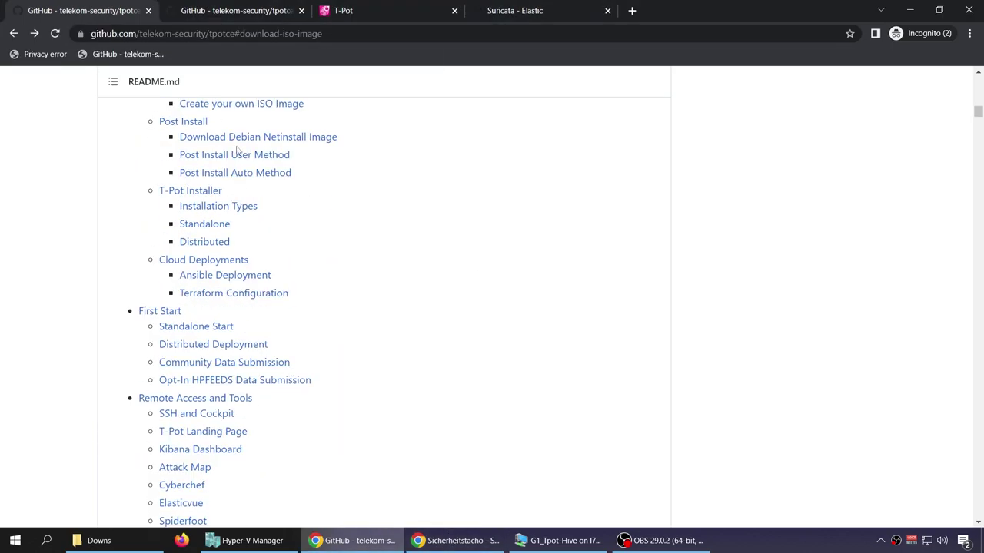
left_click(226, 14)
scroll(230, 292, "down", 2)
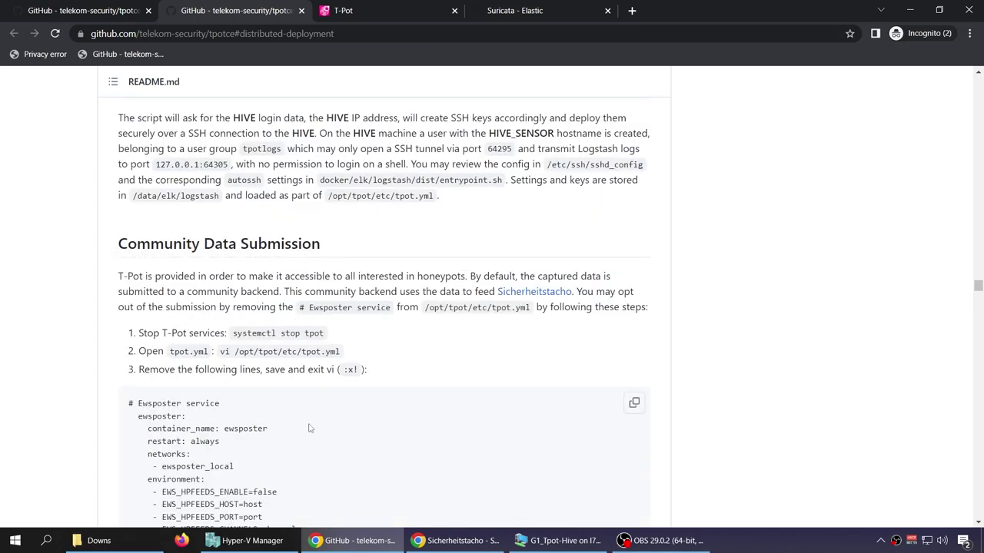
scroll(330, 338, "down", 2)
scroll(400, 265, "up", 1)
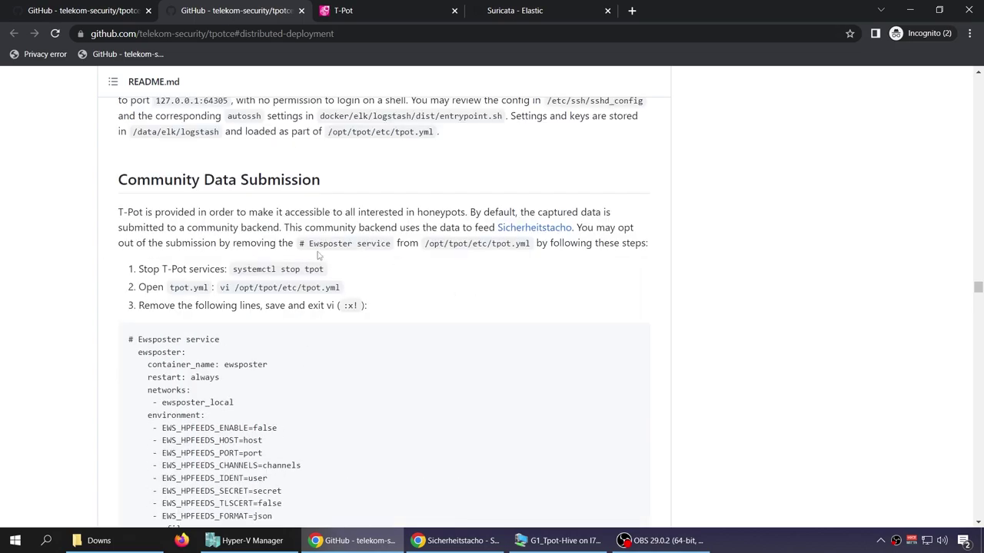
Highlight the Ewsposter name and systemctl stop tpot command, check Sicherheitstacho, then return to the VM.
left_click_drag(311, 243, 398, 240)
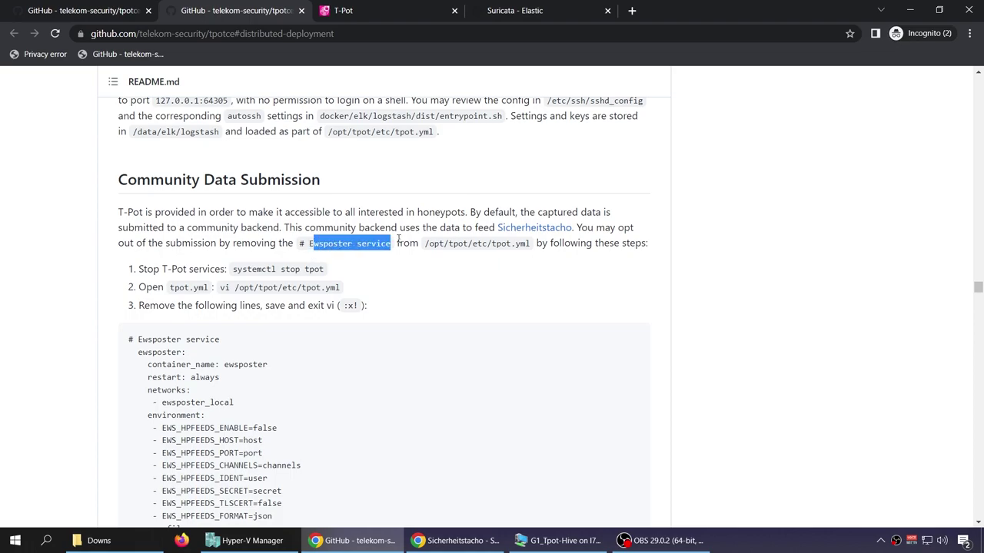
left_click(428, 287)
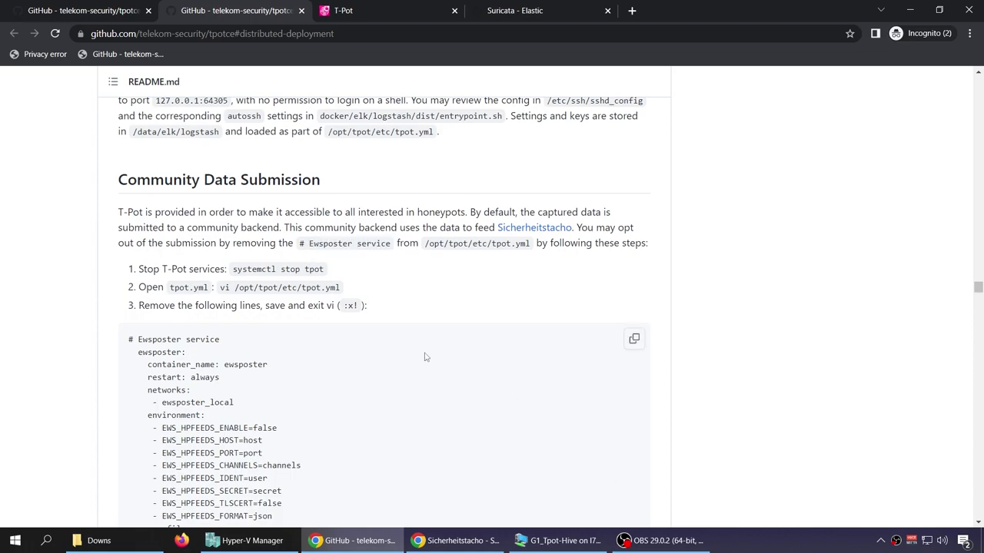
left_click_drag(306, 274, 242, 274)
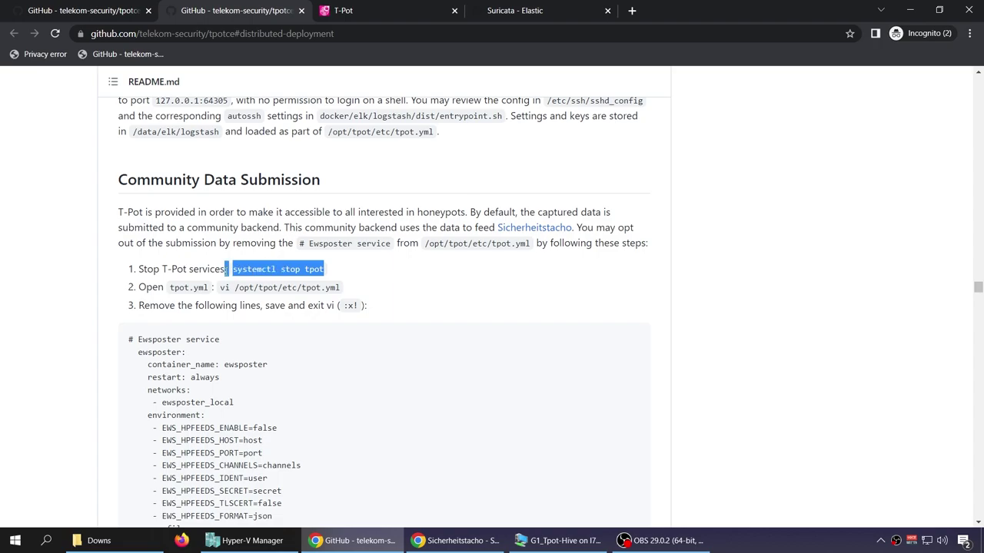
left_click(328, 275)
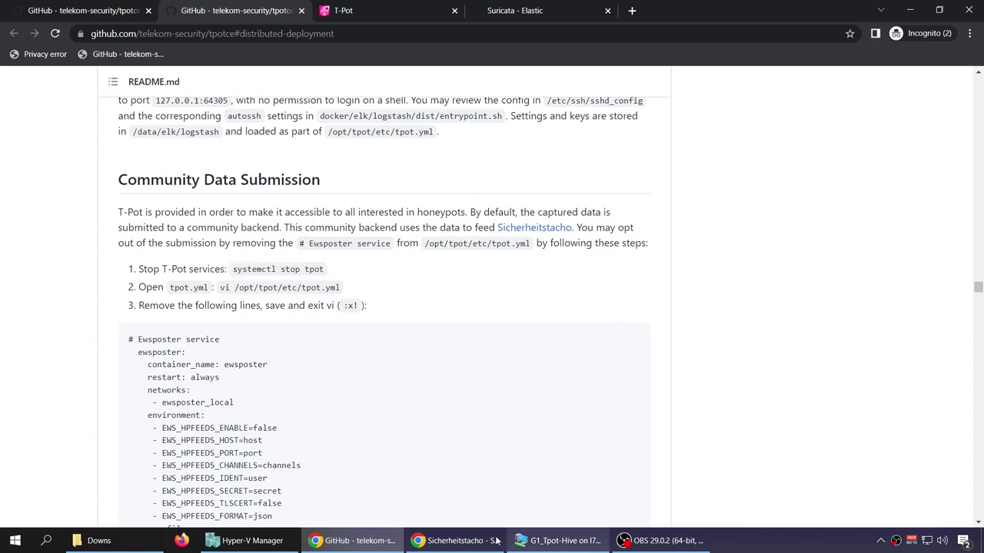
left_click(469, 541)
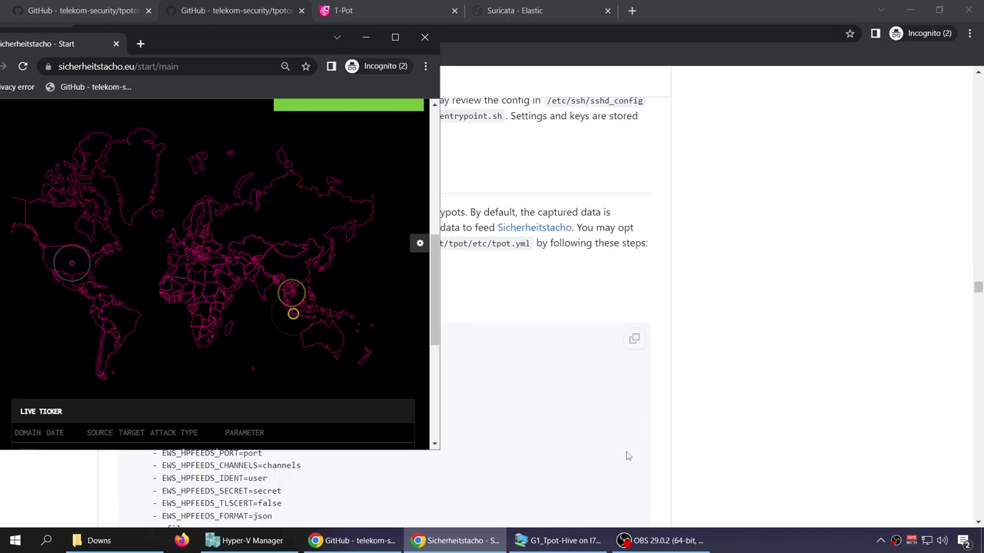
left_click(558, 540)
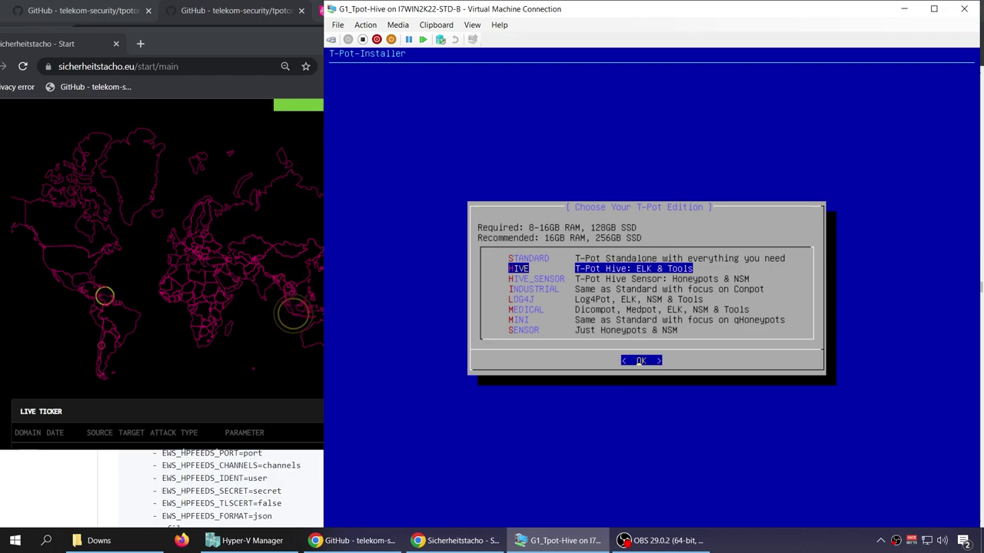
Toggle the edition list between HIVE and HIVE_SENSOR, then confirm HIVE with Enter.
key("Down")
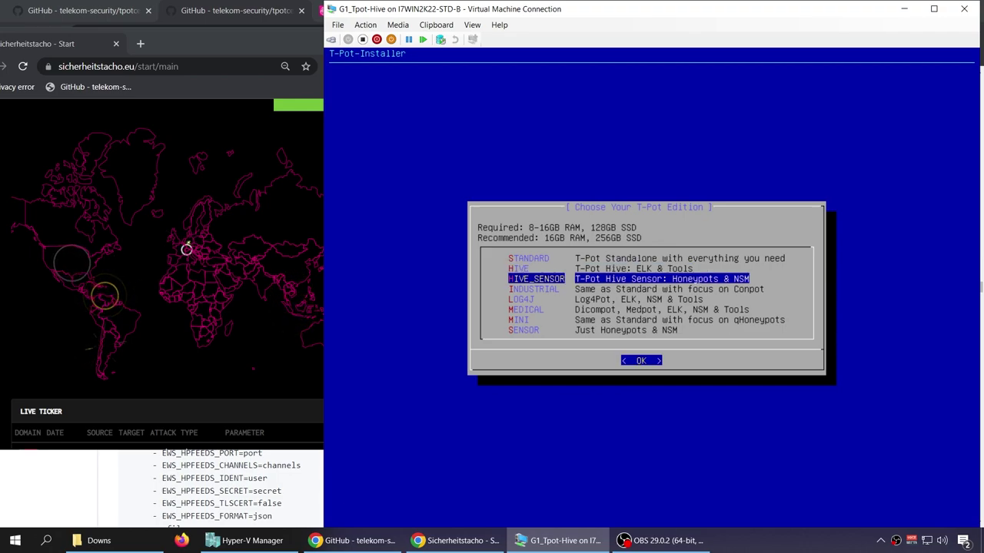
key("Up")
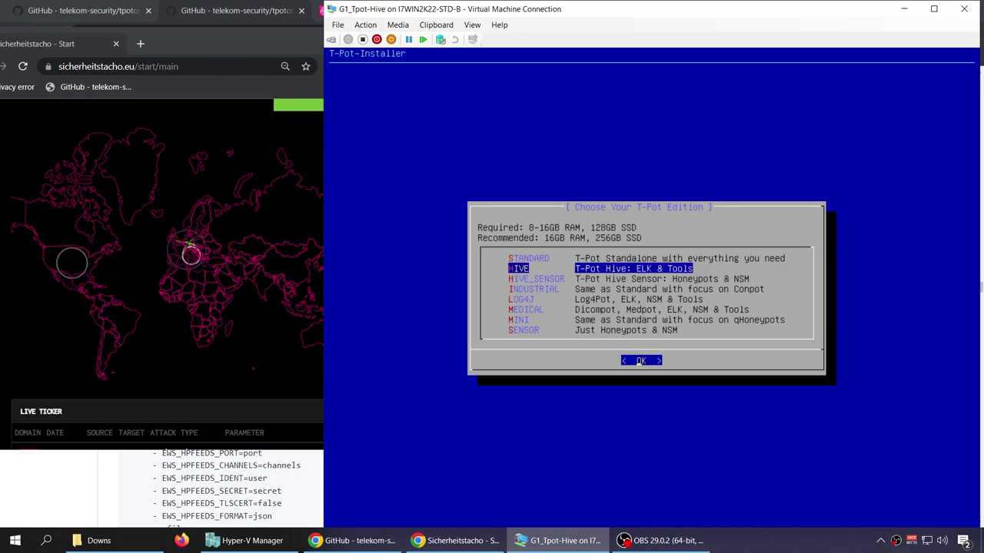
key("Down")
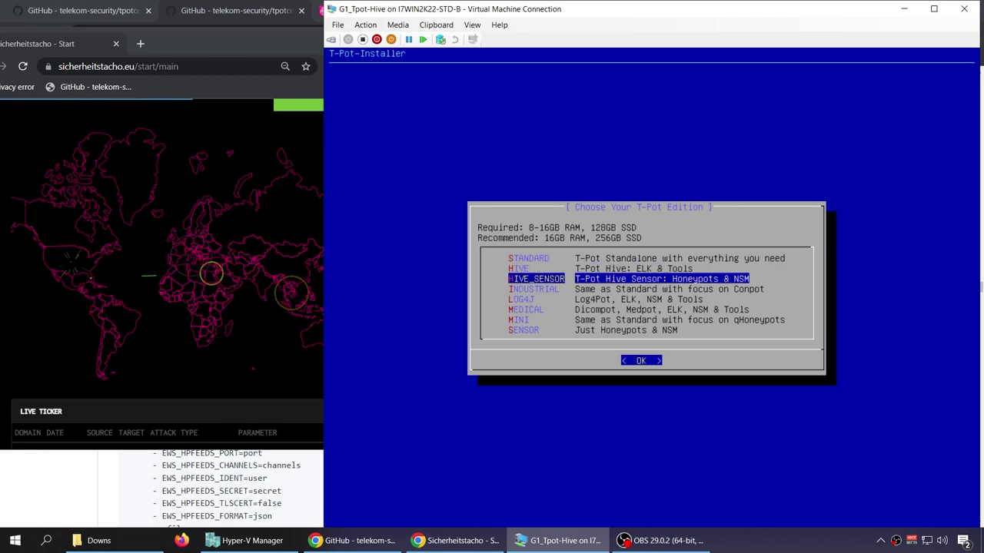
key("Up")
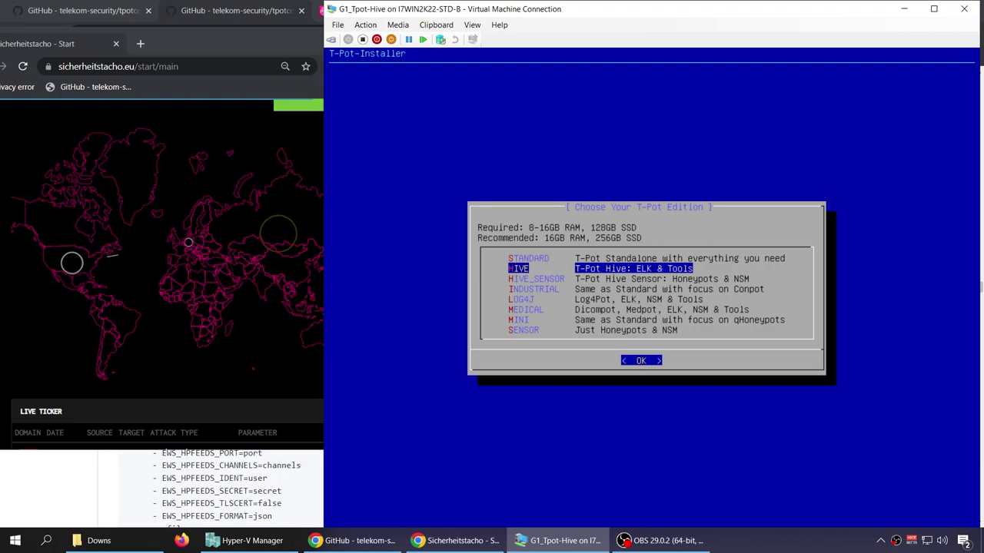
key("Down")
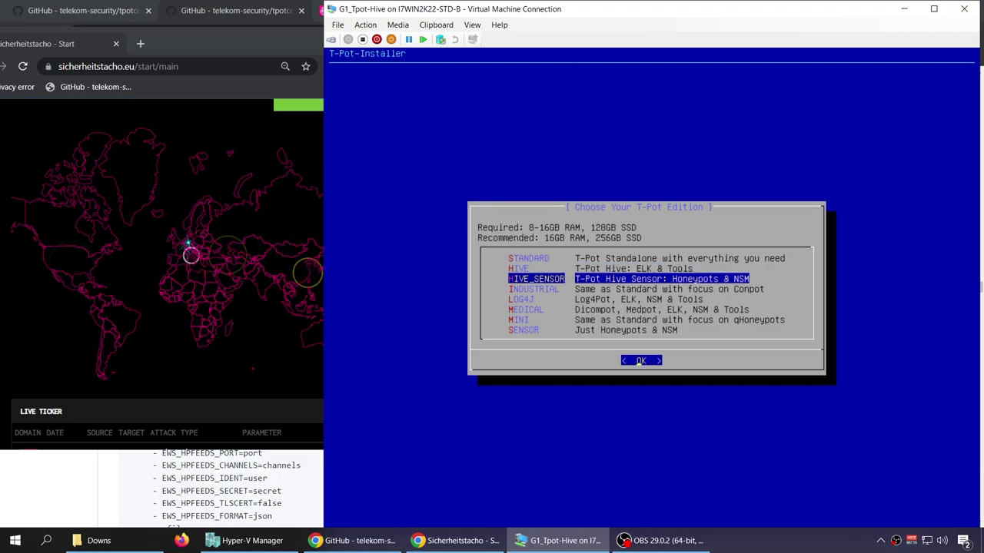
key("Up")
key("Down")
key("Up")
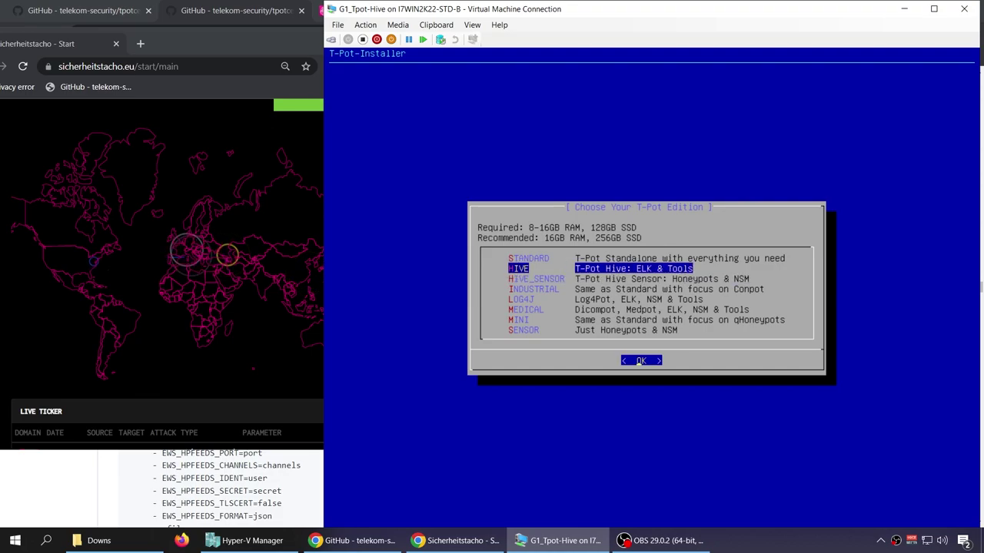
key("Down")
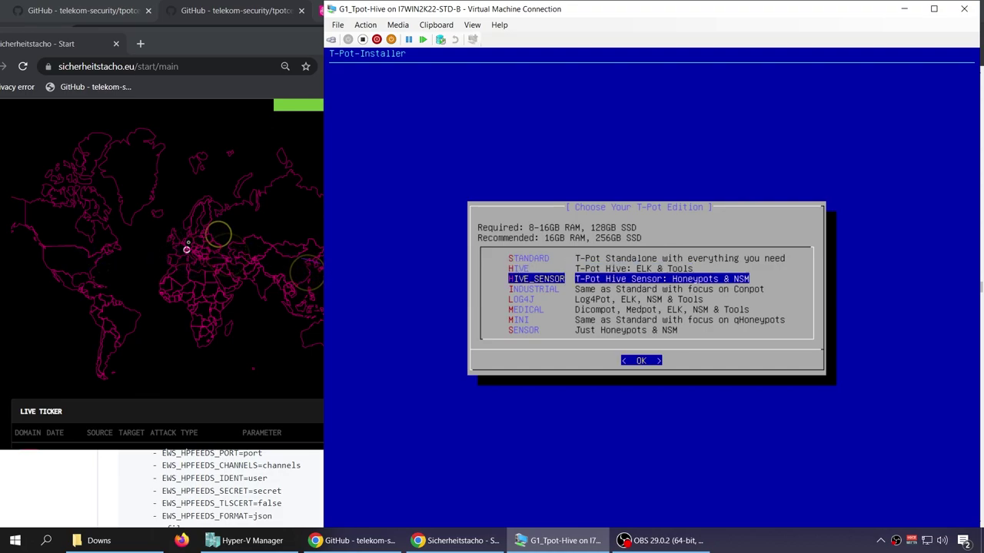
key("Up")
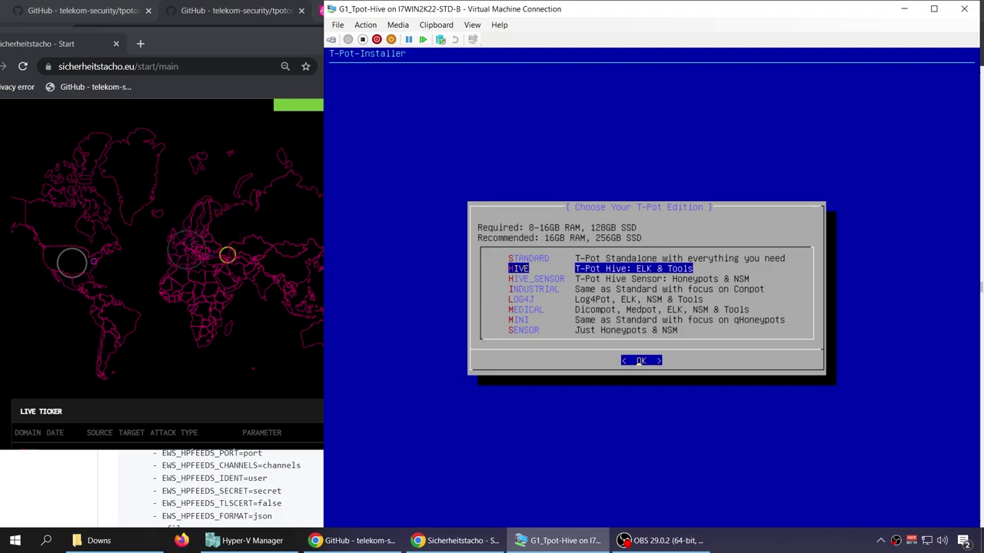
key("Up")
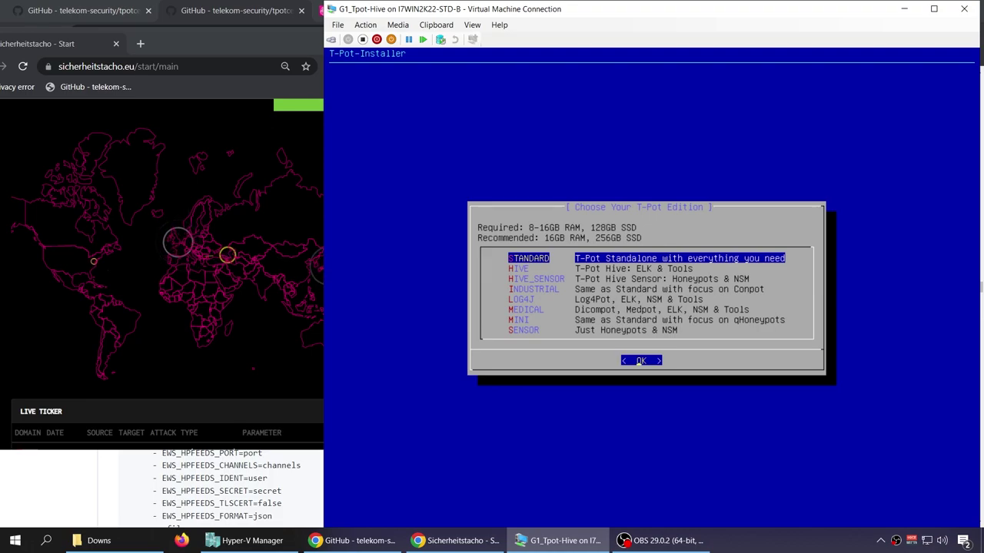
key("Down")
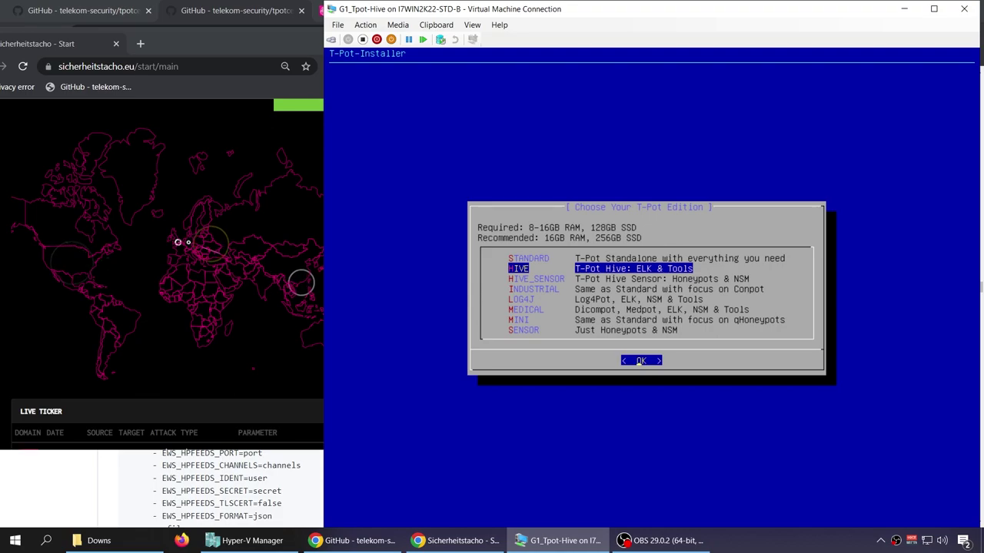
key("Return")
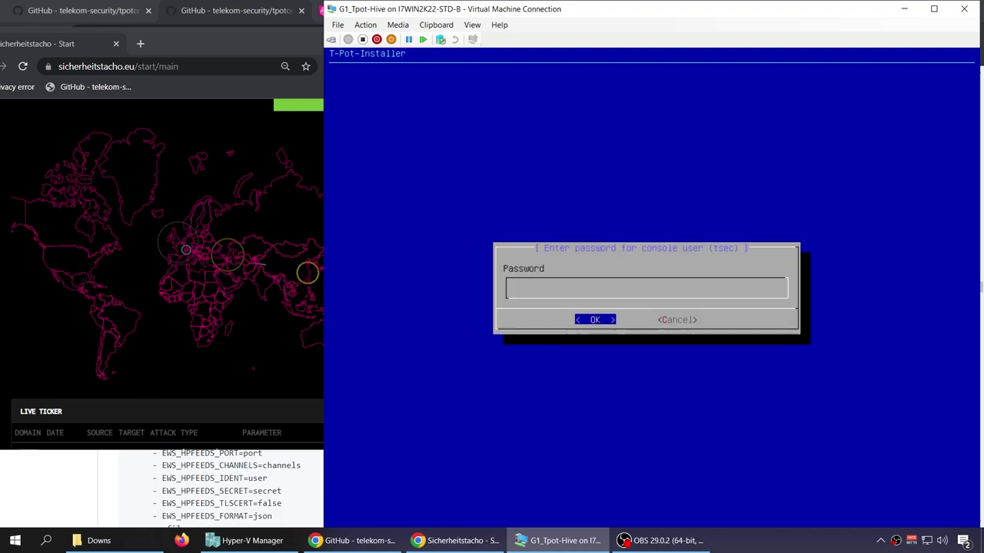
Set the console user password and enter and confirm the web user name.
type("*")
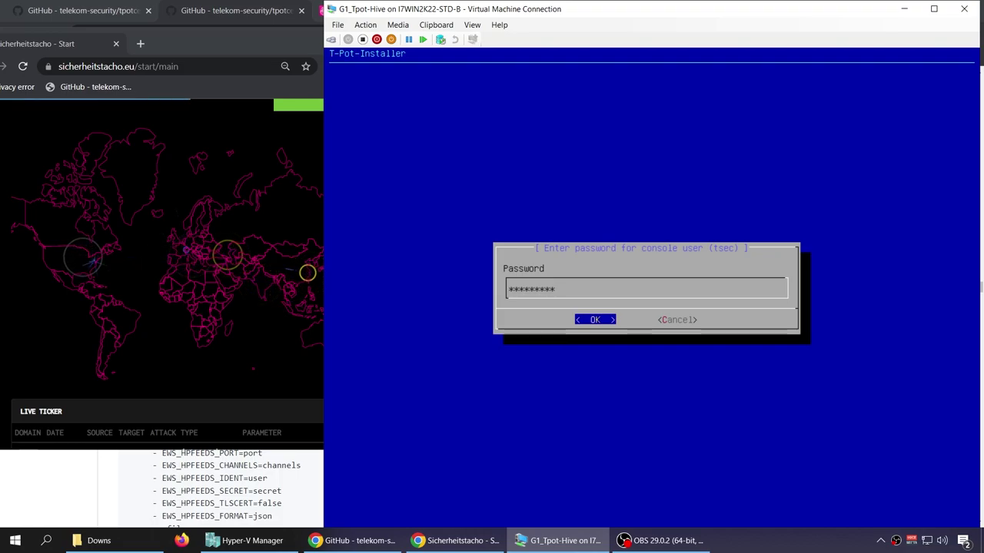
key("Return")
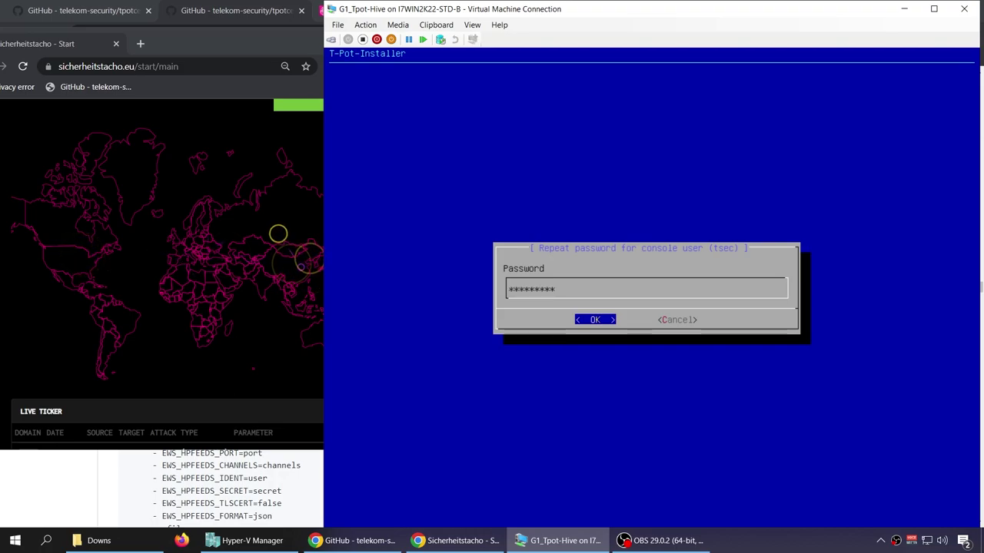
key("Return")
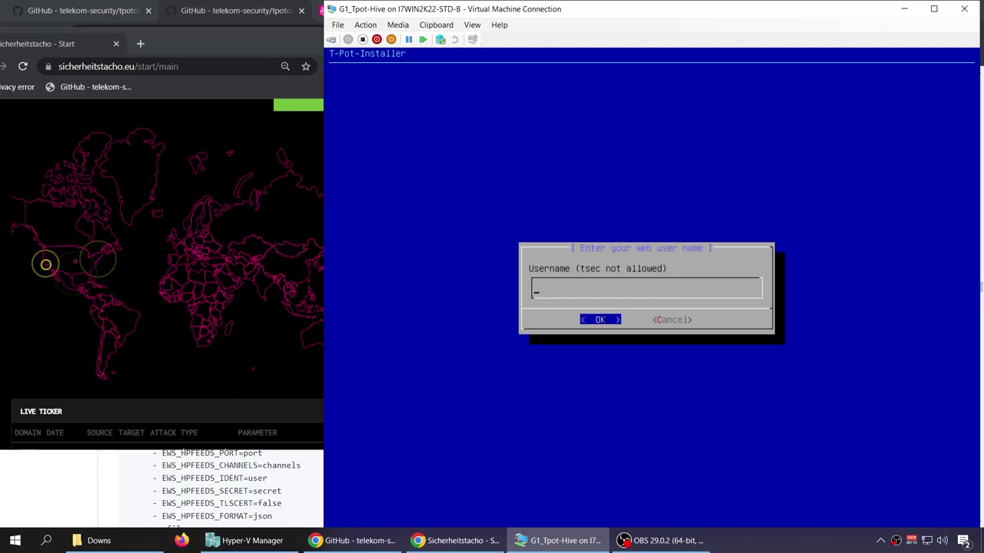
type("hashtag")
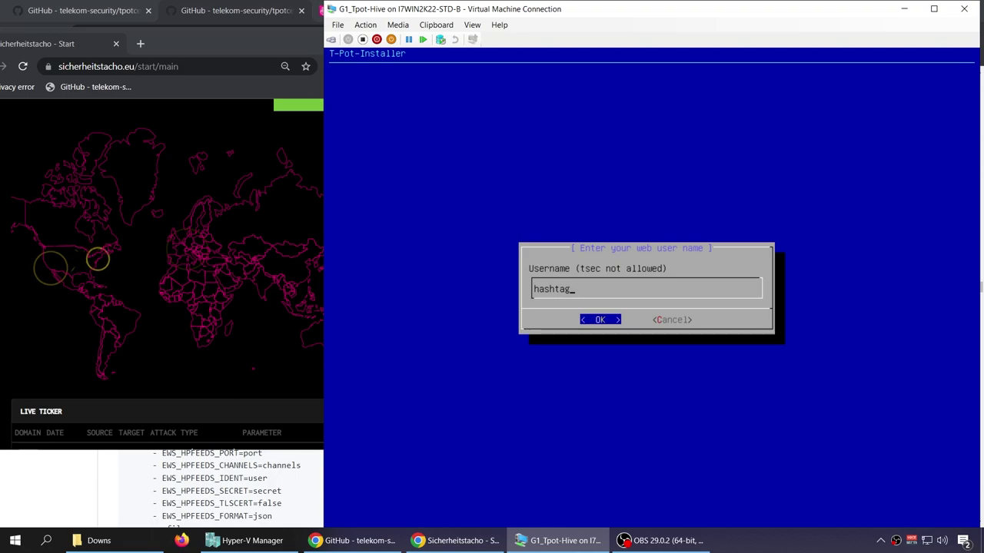
key("Return")
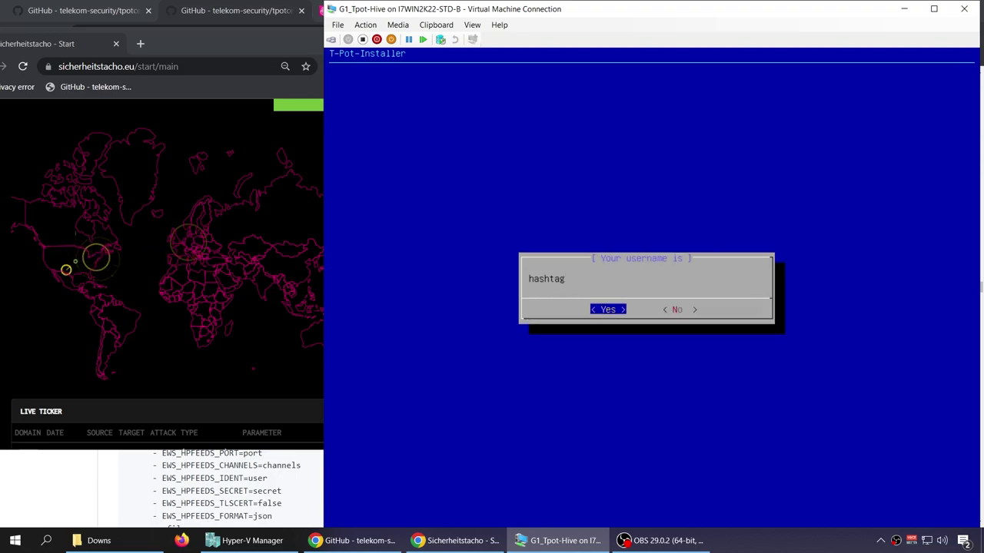
key("Return")
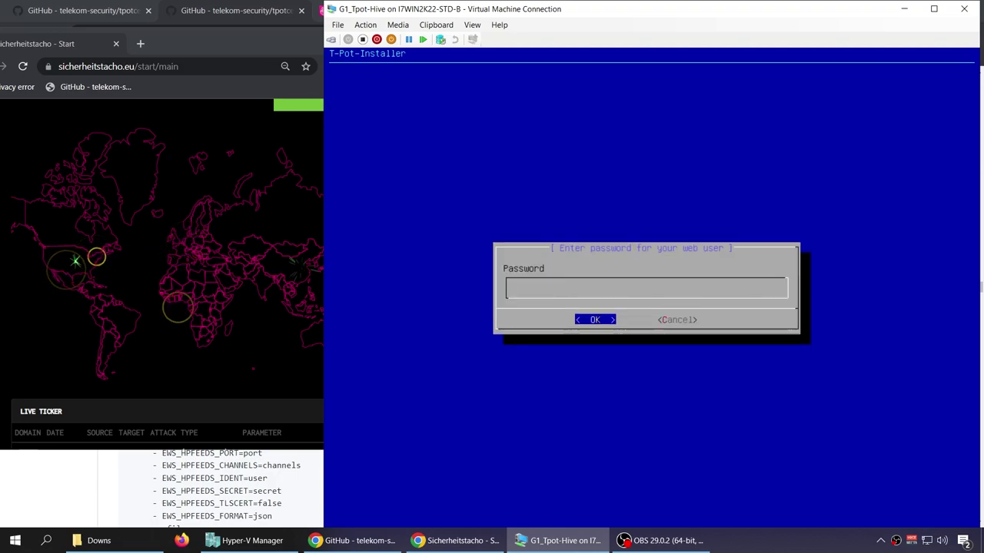
Enter and repeat the web user password, fixing a typo, to start the installation.
type("********")
key("Return")
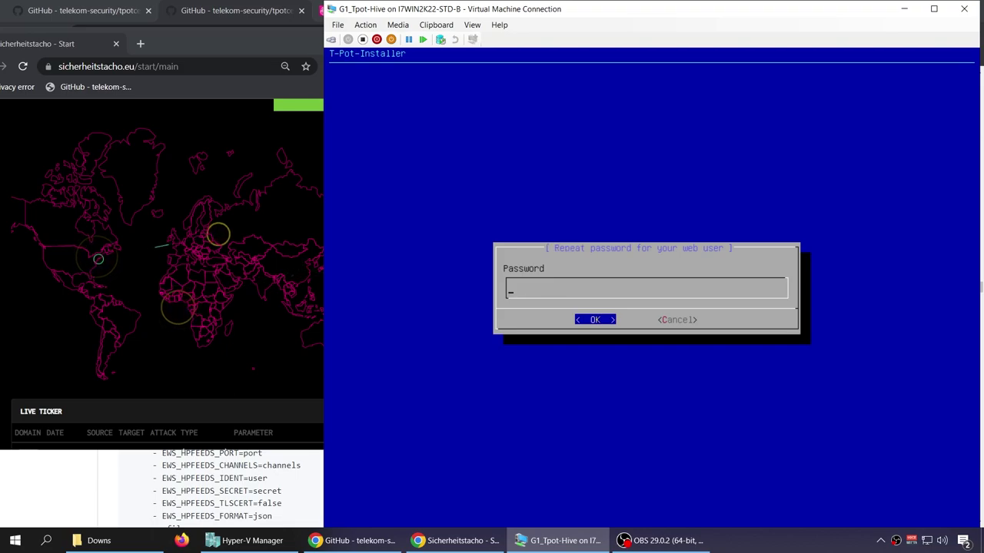
type("***")
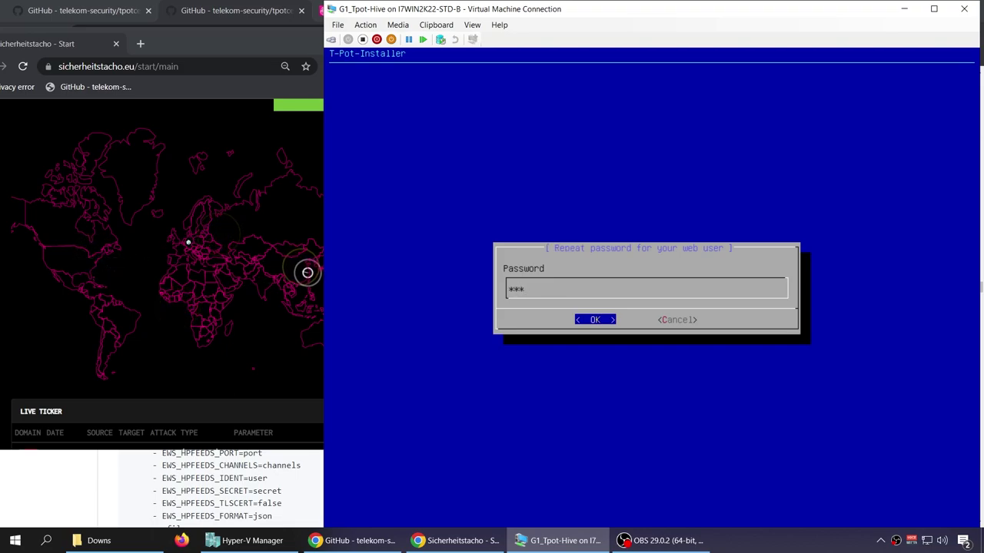
key("BackSpace")
key("BackSpace")
key("BackSpace")
type("********")
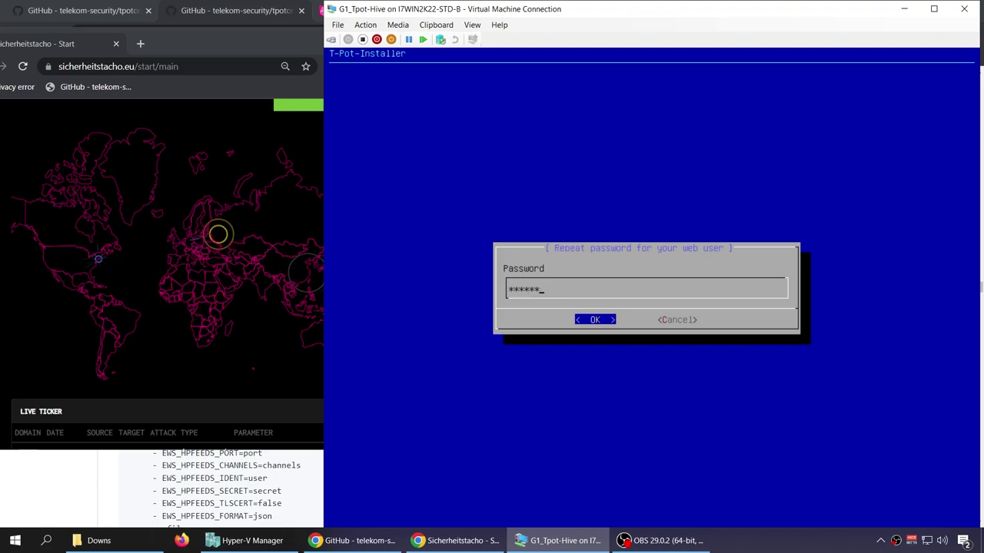
key("Return")
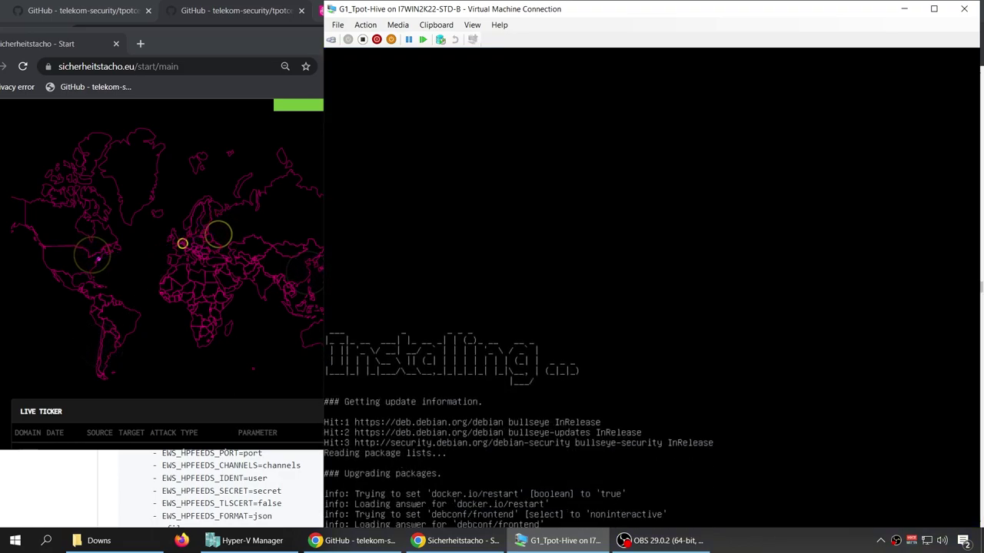
Move the VM console window and take it out of full-screen view.
left_click_drag(799, 14, 769, 16)
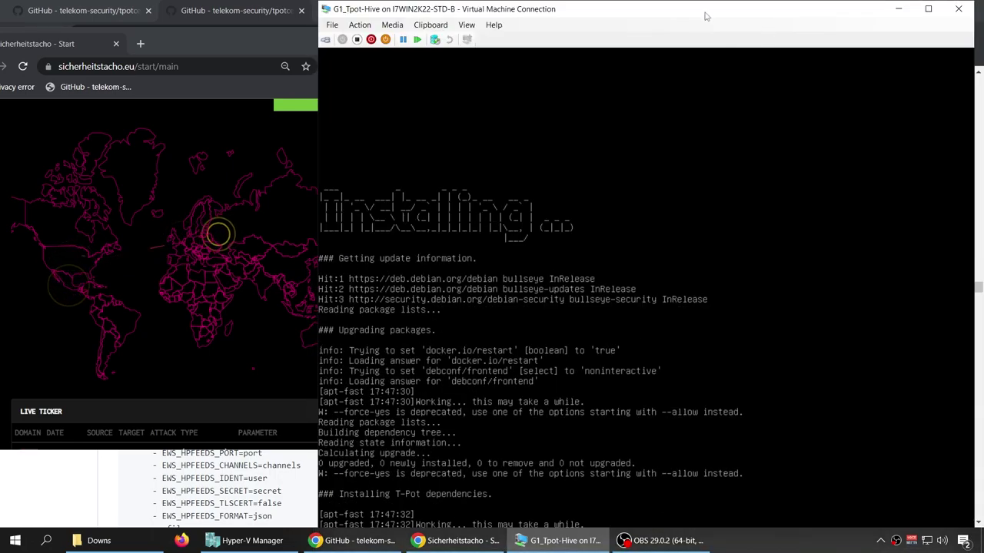
left_click_drag(706, 16, 550, 1)
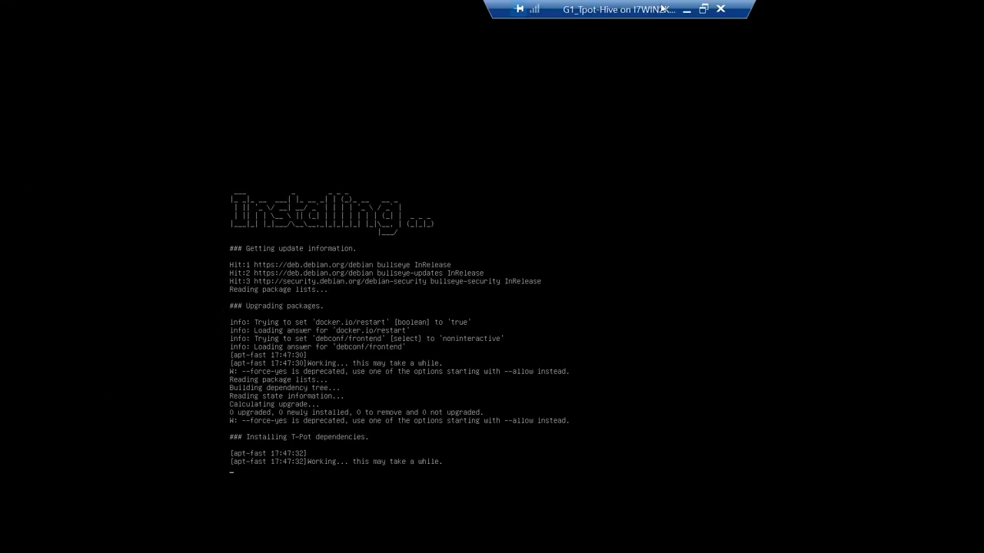
left_click(704, 9)
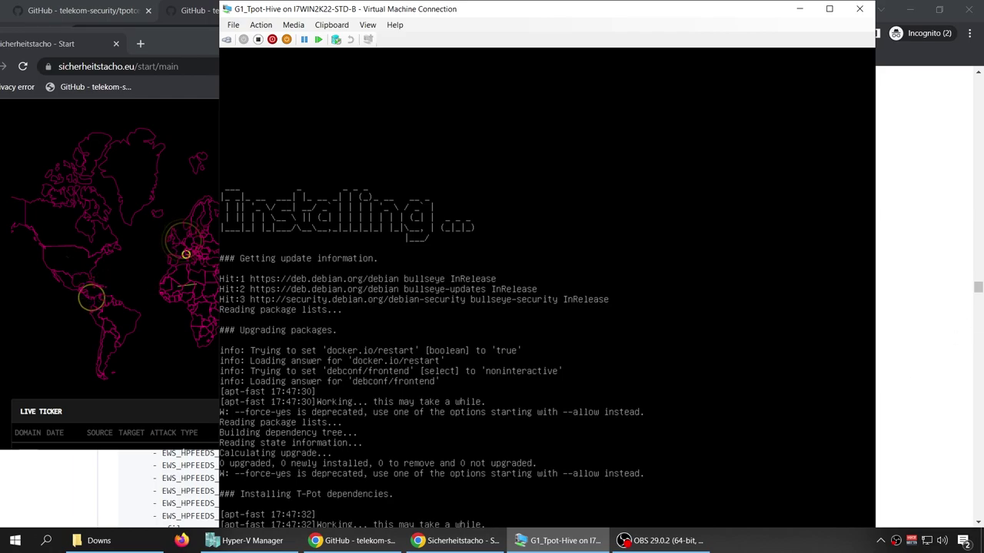
Turn off View > Toolbar and drag the Hive console right to reveal the attack map.
left_click(369, 25)
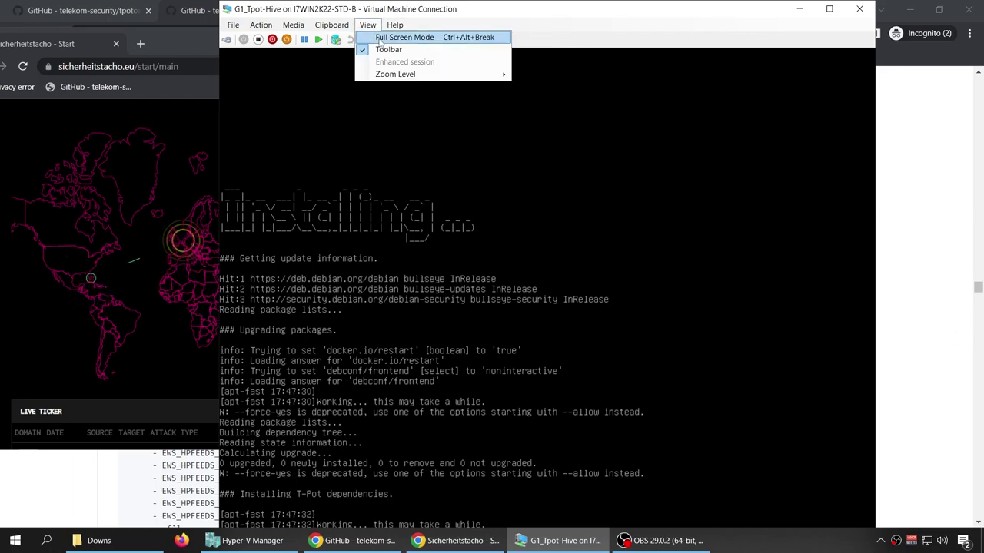
left_click(385, 49)
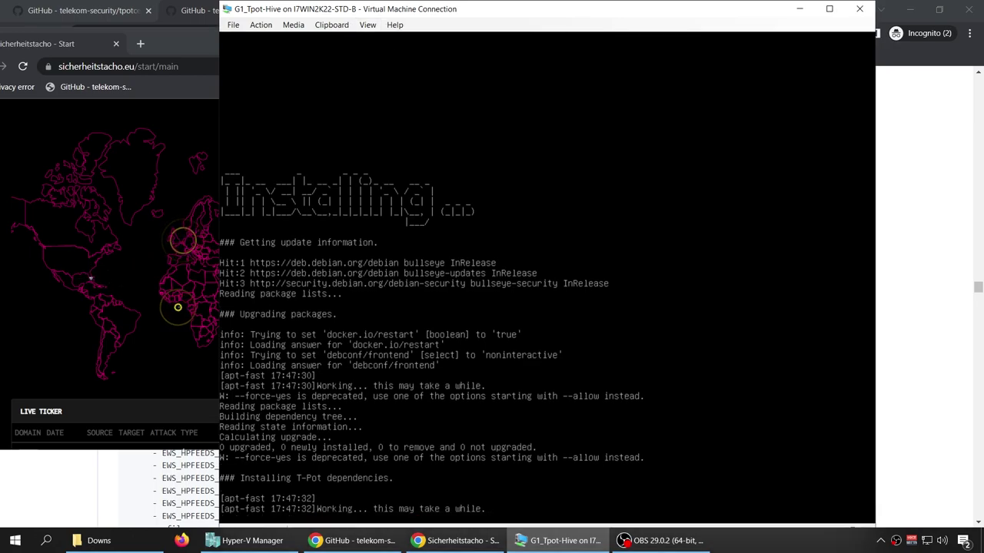
left_click_drag(541, 9, 615, 20)
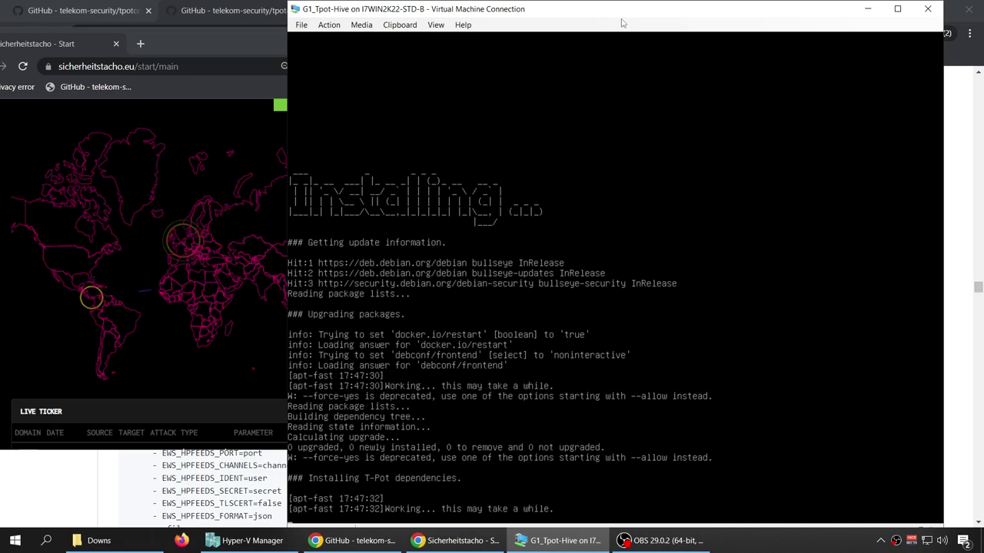
left_click_drag(630, 23, 661, 14)
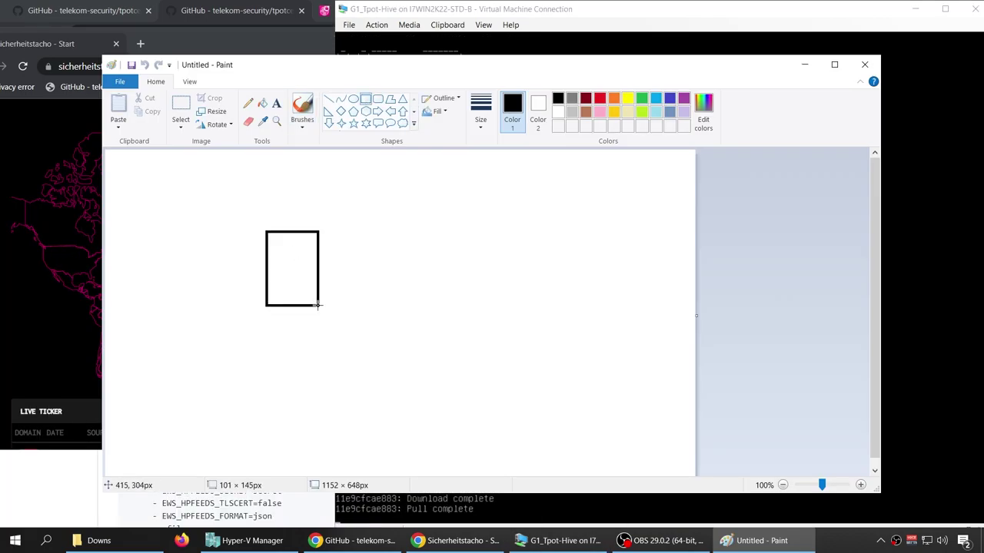
Label the router box 'ISP Router/Modem' and draw a left arrow from it.
mouse_move(231, 66)
left_mouse_down()
mouse_move(472, 68)
mouse_move(499, 58)
left_mouse_up()
left_click(720, 299)
type("ISP Router/Modem")
left_click(423, 68)
left_click(657, 99)
left_click_drag(690, 265, 671, 274)
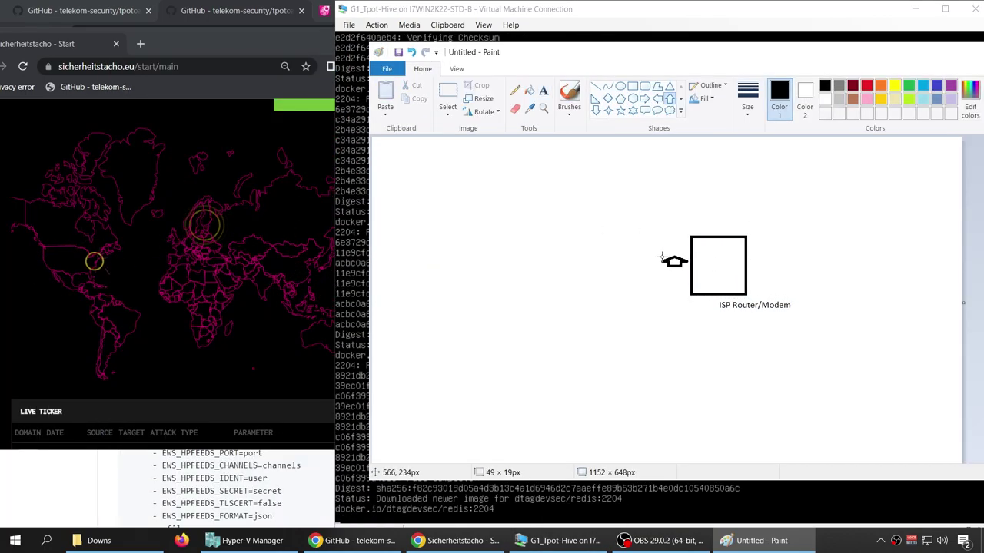
Add a red rounded box labelled 'Firewall On an Old PC' with a red arrow to its left.
left_click(645, 85)
left_click_drag(634, 222, 667, 323)
left_click(866, 85)
left_click(543, 91)
left_click(635, 332)
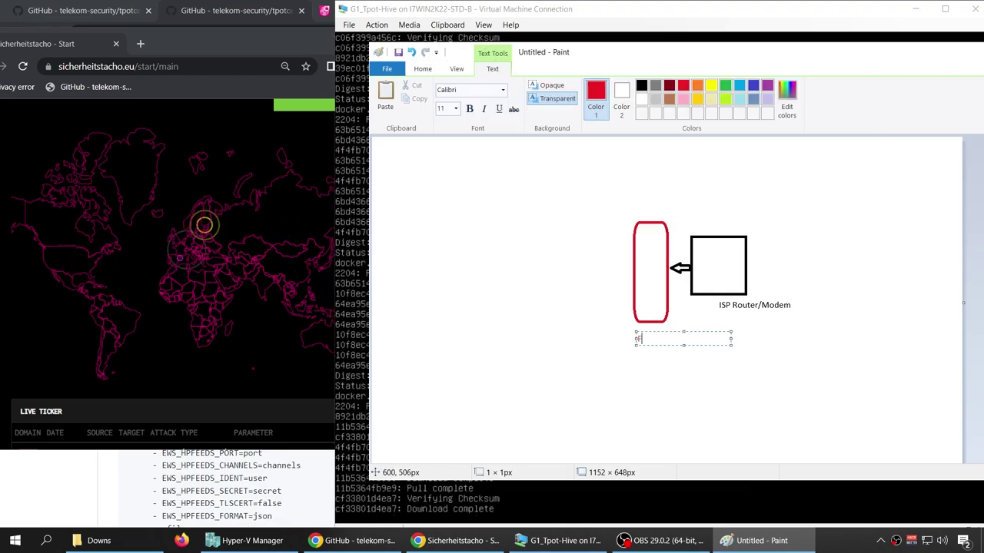
type("Firewall On an Old PC")
left_click(423, 68)
left_click(657, 99)
left_click_drag(632, 261, 604, 277)
Add a blue box labelled 'Wireless Router/Switch' with a blue arrow to its left.
left_click(632, 85)
left_click_drag(530, 239, 602, 298)
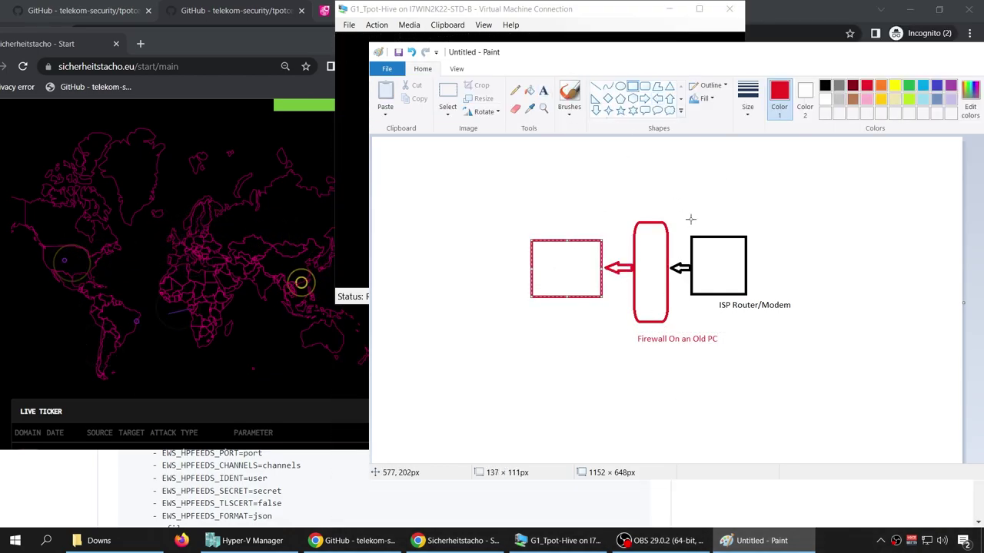
left_click_drag(662, 46, 662, 54)
left_click(543, 98)
left_click(536, 319)
type("Wireless Router/Switch")
left_click(658, 106)
left_click_drag(530, 274, 498, 286)
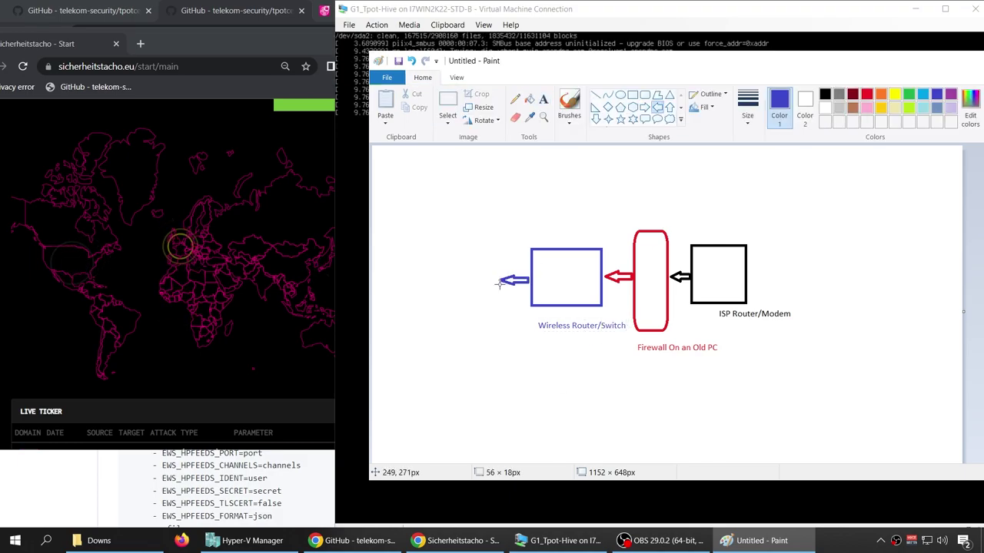
Add a green rounded box captioned 'MY PCs and Hive Sensor' containing small circles.
left_click(644, 93)
left_click(909, 94)
left_click_drag(396, 240, 492, 311)
left_click(543, 98)
left_click(404, 314)
type("MY PCs and Hive Sensor")
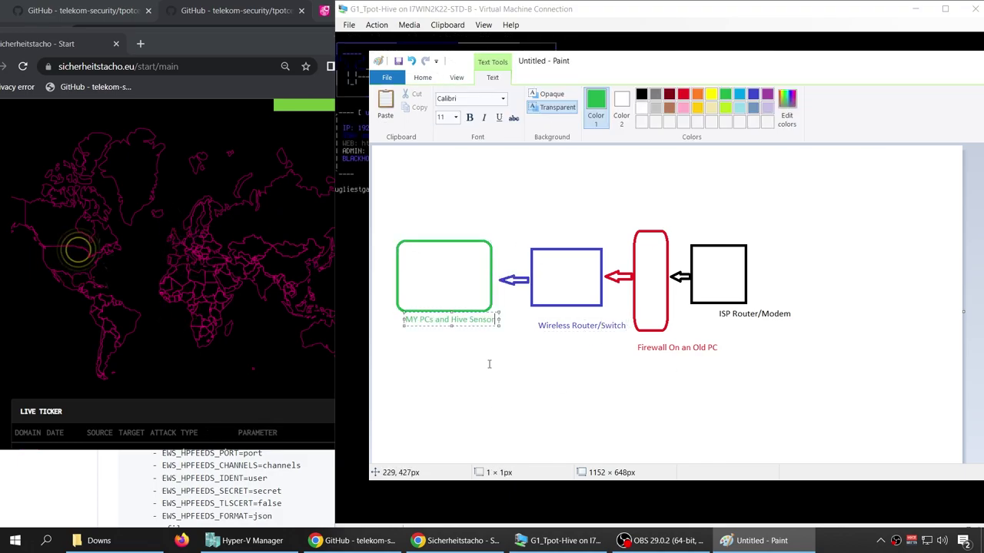
left_click(422, 77)
left_click(620, 94)
mouse_move(405, 253)
left_mouse_down()
mouse_move(424, 269)
mouse_move(459, 266)
left_mouse_up()
left_click_drag(431, 273, 450, 292)
left_click_drag(462, 287, 482, 306)
left_click(757, 540)
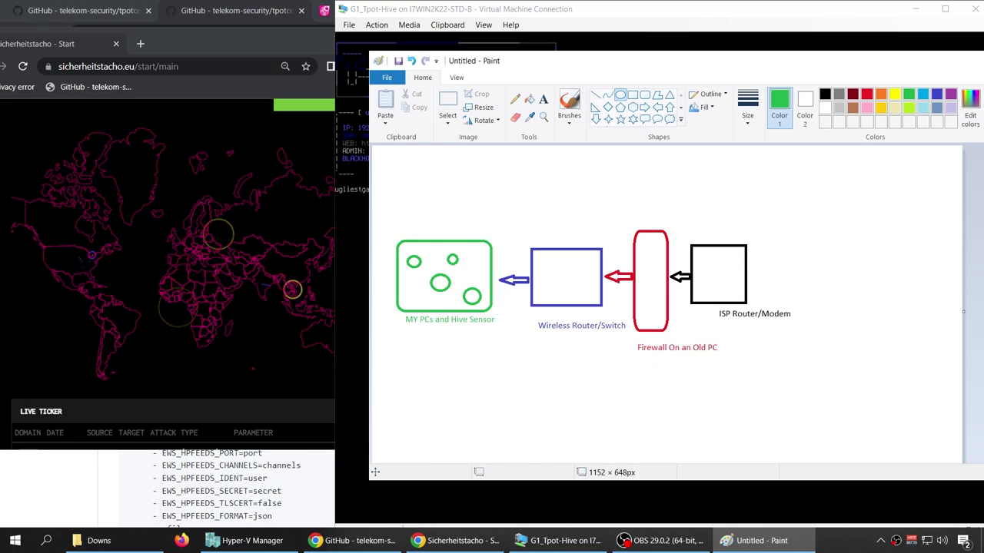
key("alt+Tab")
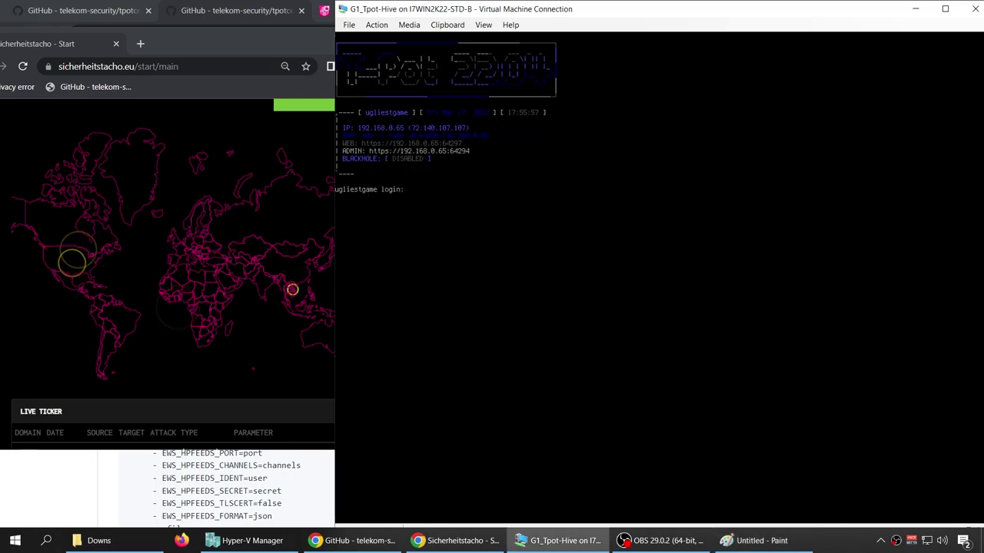
Start the G1_Tpot_Sensor virtual machine from Hyper-V Manager.
left_click(254, 540)
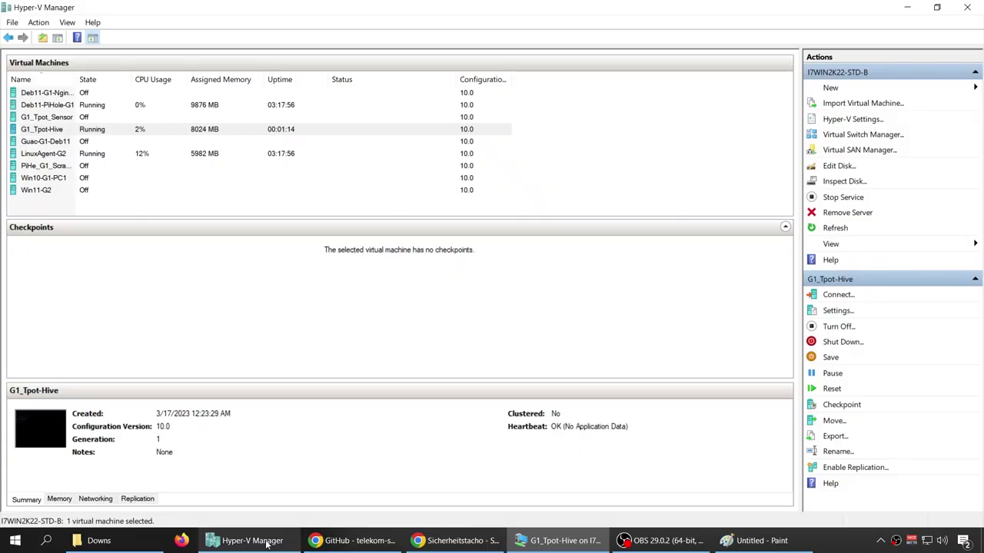
right_click(44, 118)
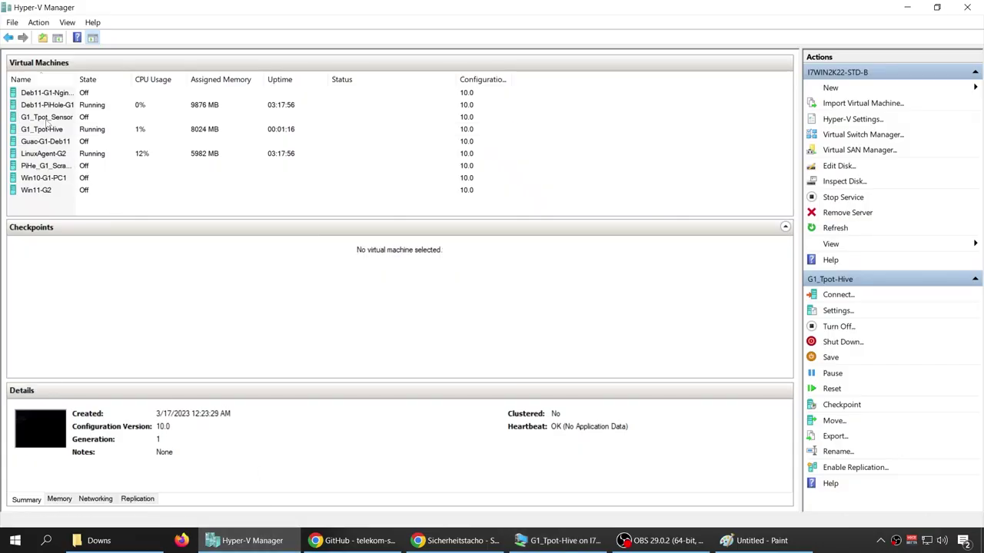
left_click(77, 165)
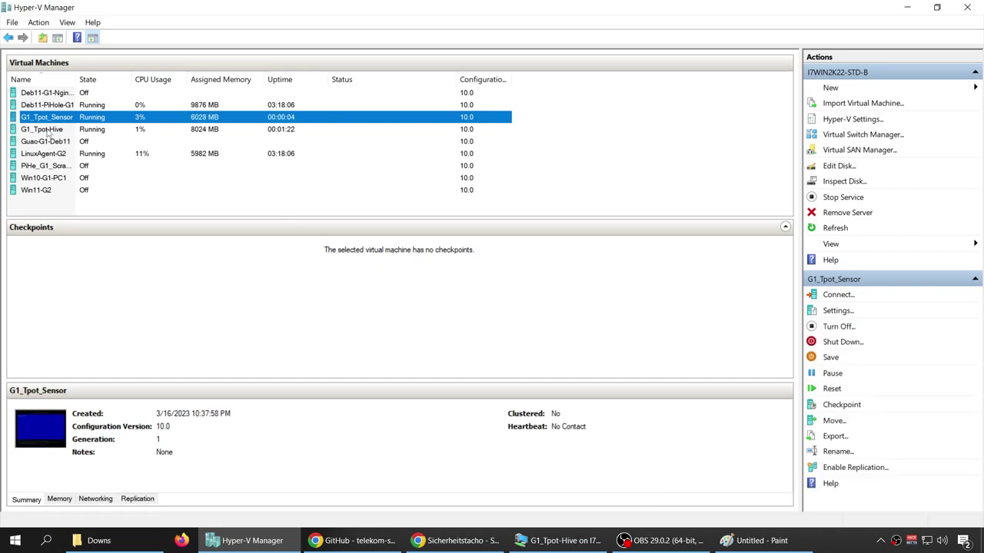
Scroll up the T-Pot README to Distributed Deployment, then return to the G1_Tpot-Hive console.
left_click(352, 540)
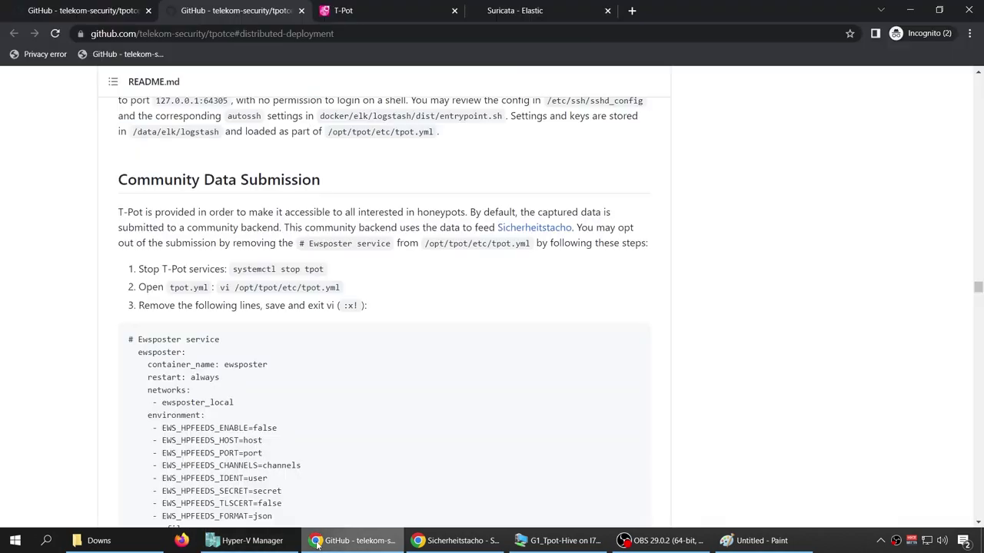
scroll(299, 362, "up", 3)
scroll(299, 362, "up", 2)
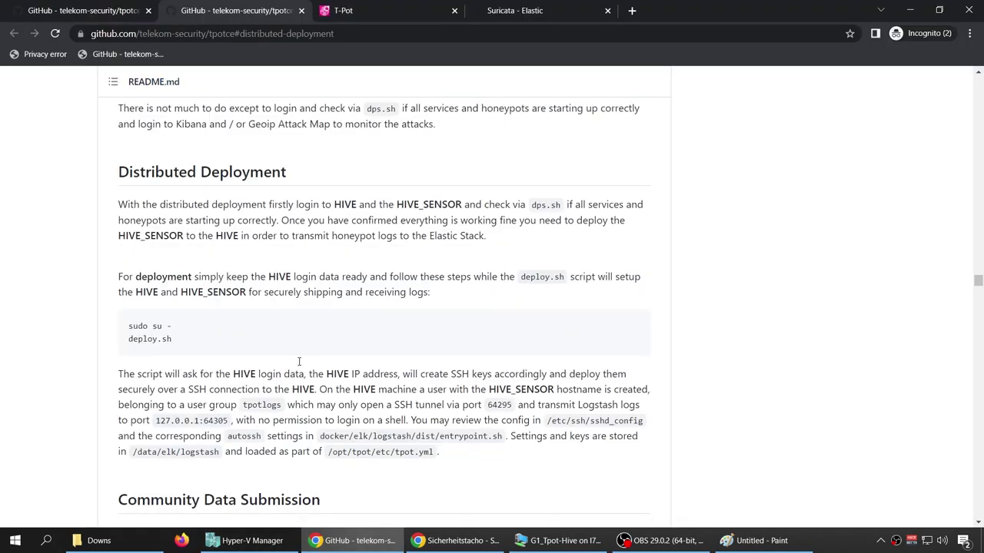
left_click(560, 540)
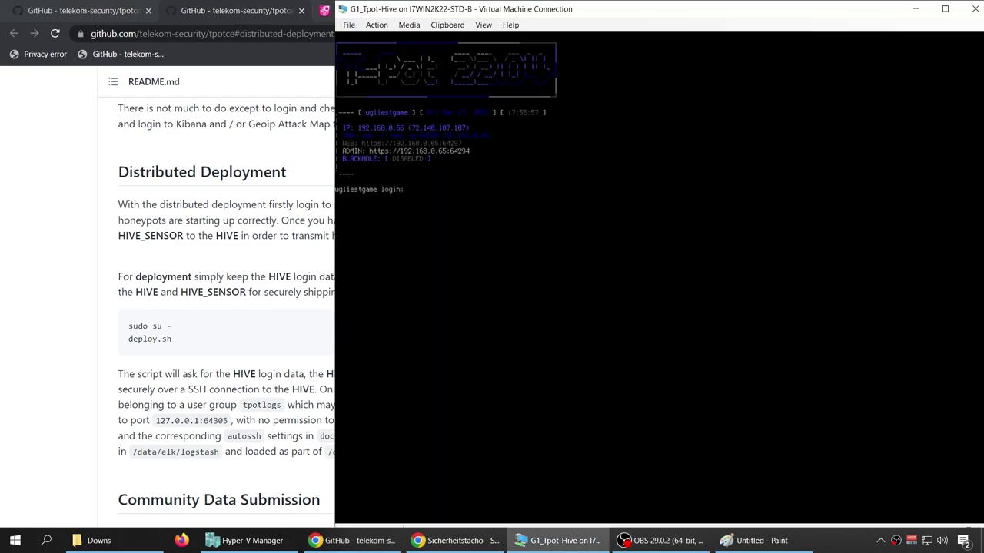
Log into the Hive console and become root with sudo su -, entering the password.
type("tsec")
key("Return")
key("Return")
type("su")
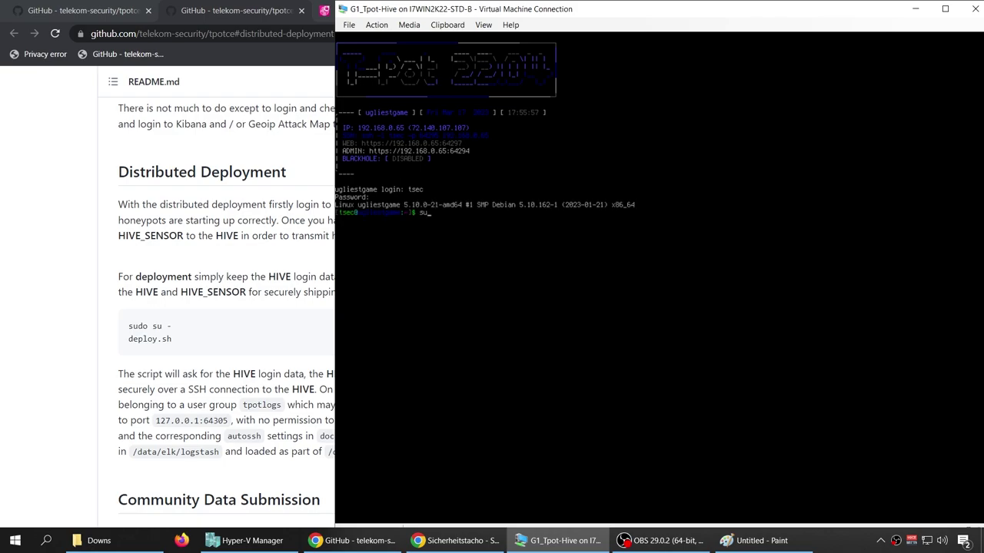
type("do su -")
key("Return")
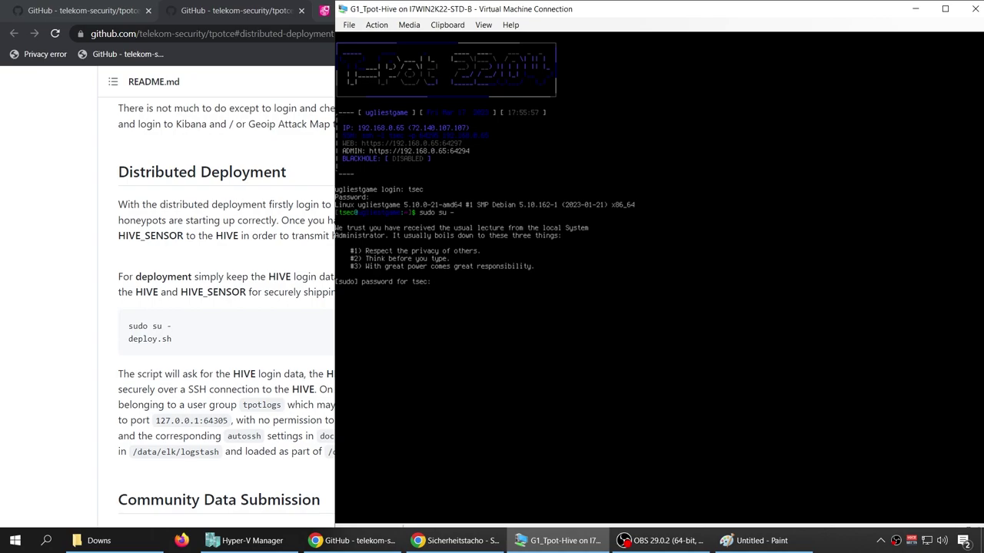
key("Return")
Run dps.sh to show T-Pot services, with elasticsearch, kibana and logstash up.
type("dsp")
type(".p")
type("h")
key("Return")
type("dp")
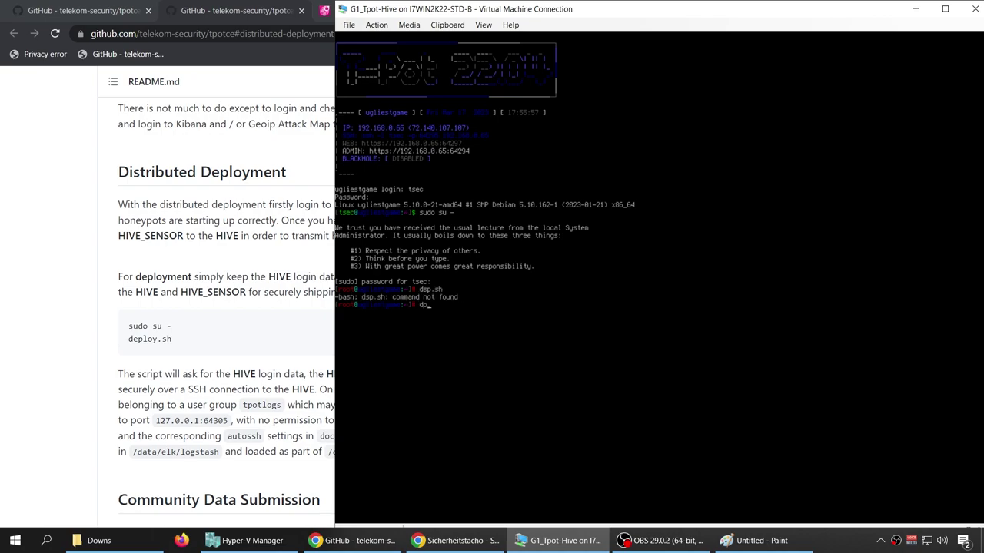
type("s.sh")
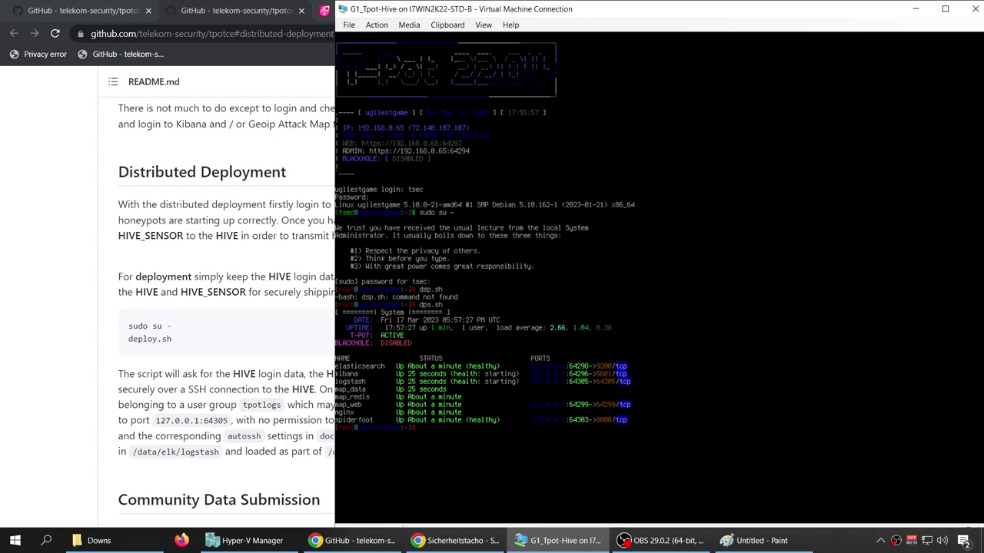
left_click(244, 540)
Connect to the G1_Tpot_Sensor console and move its window to the upper right.
right_click(63, 120)
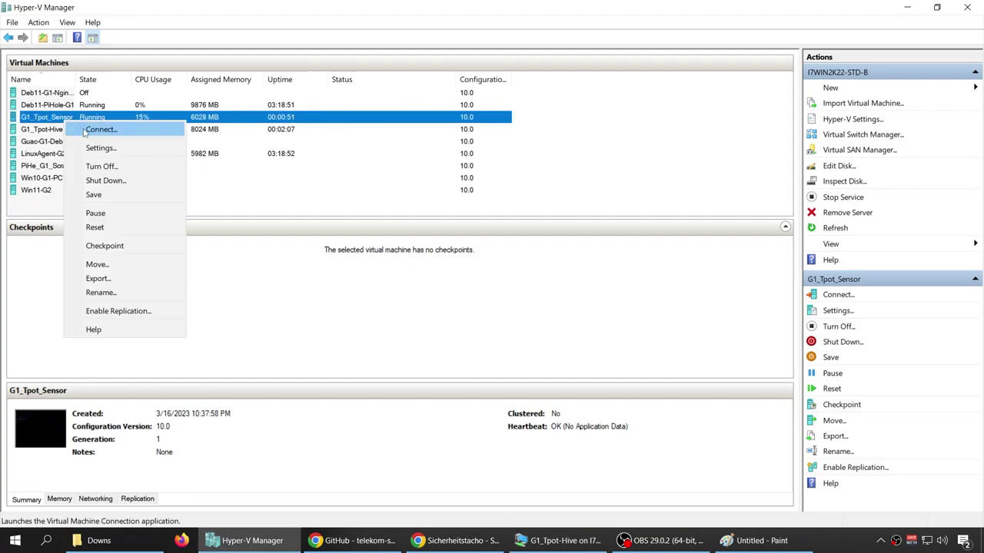
key("Escape")
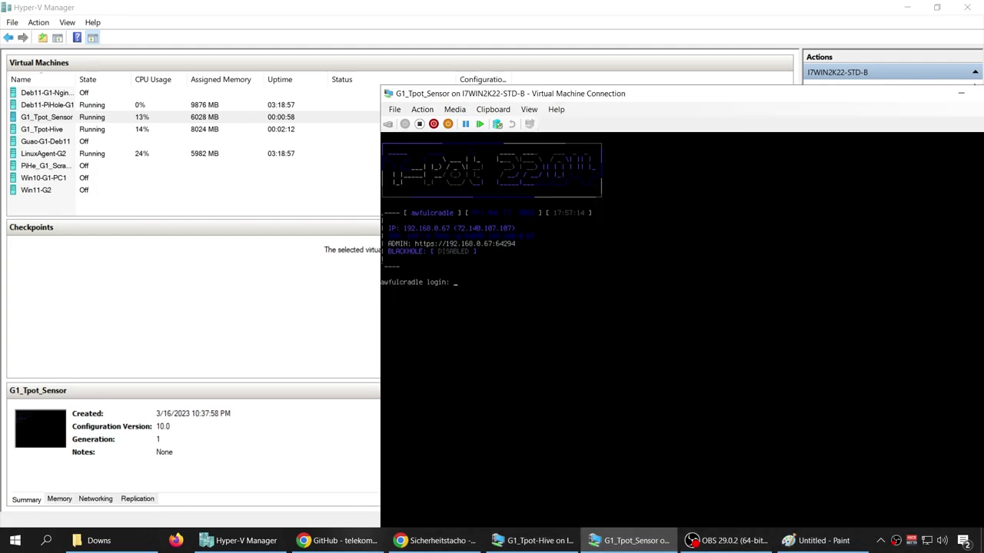
left_click_drag(542, 95, 542, 12)
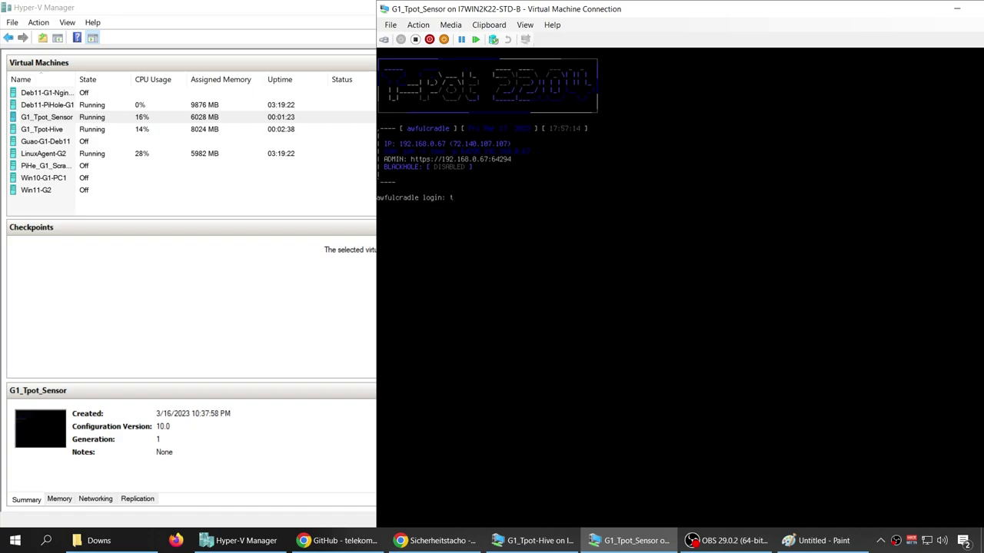
Log in on the sensor console, become root with sudo su -, and run dps.sh.
type("sec")
key("Return")
key("Return")
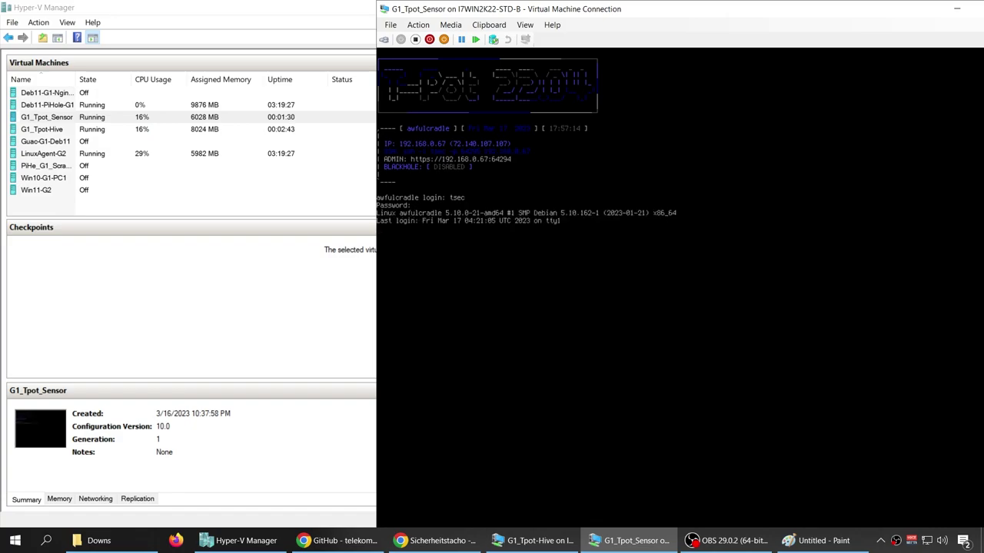
type("sudo su -")
key("Return")
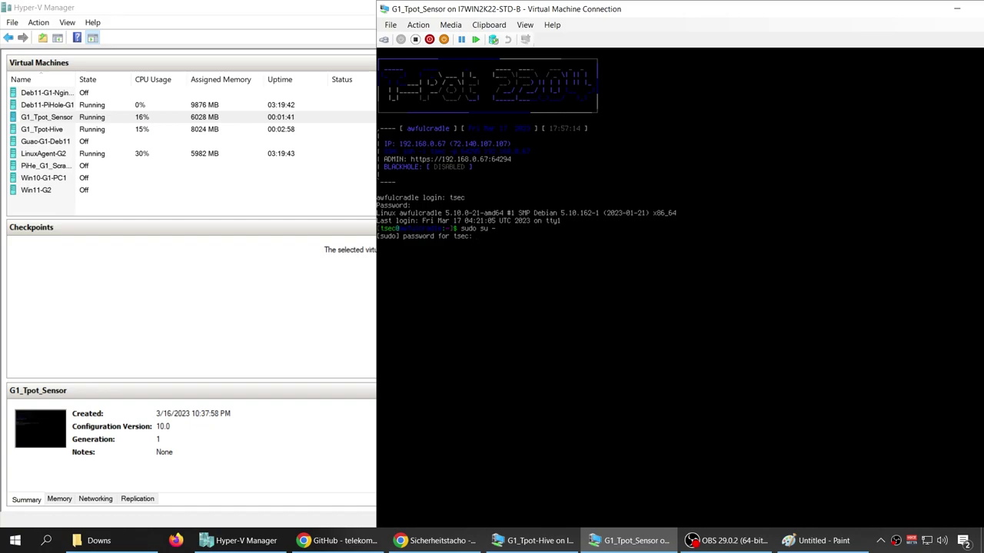
key("Return")
type("dps.sh")
key("Return")
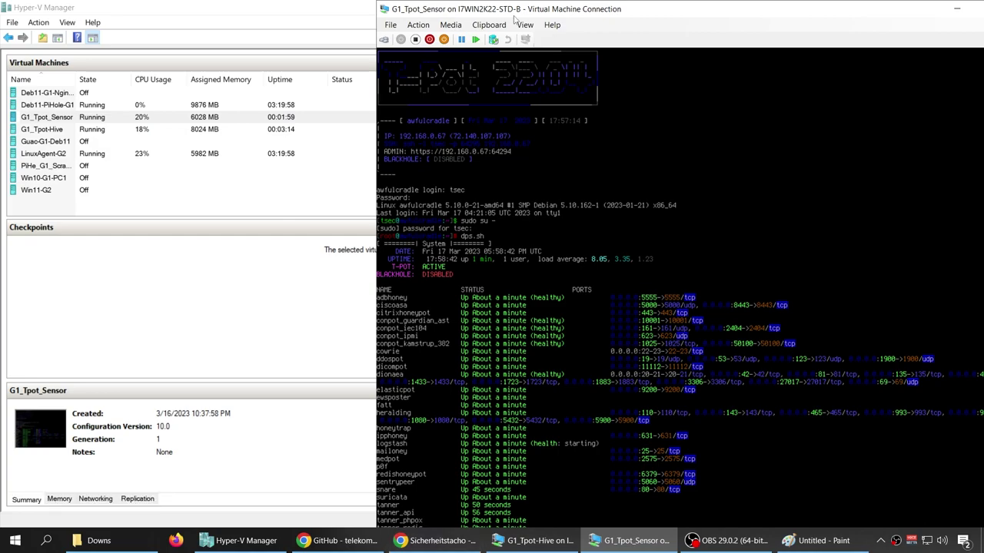
Bring the G1_Tpot_Hive console forward, showing elasticsearch, kibana and logstash containers up.
left_click_drag(513, 6, 510, 6)
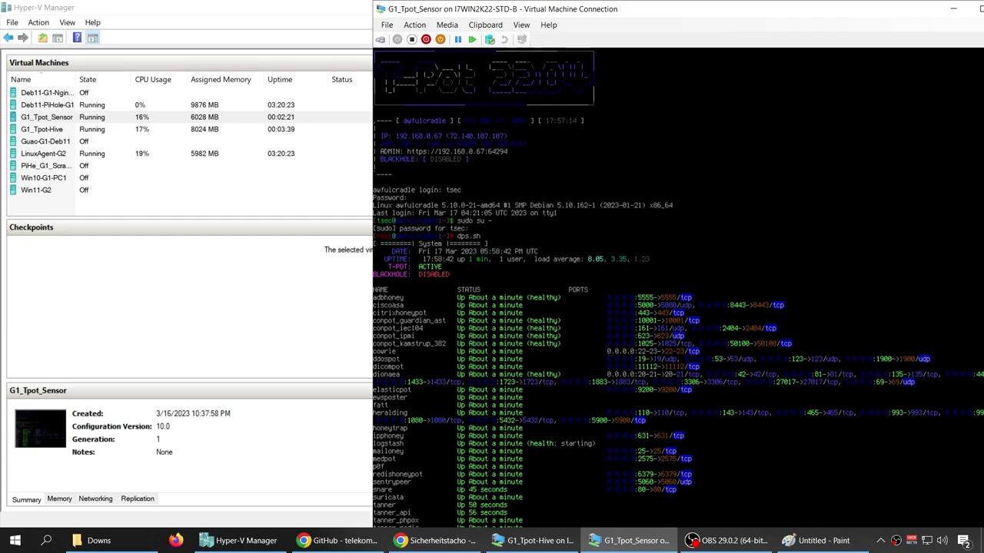
left_click(540, 545)
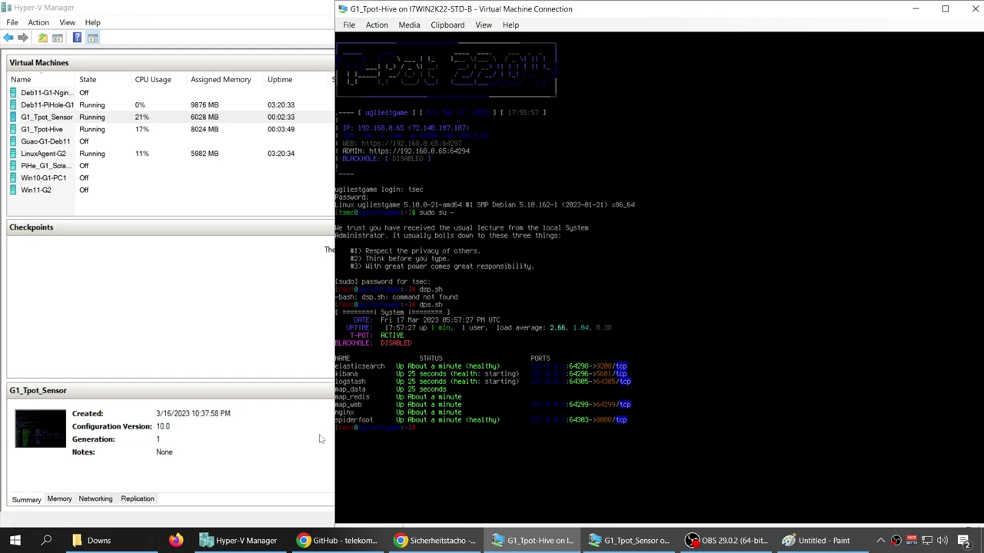
Open a new incognito Chrome tab, glancing at the sensor and hive VM consoles.
left_click(359, 541)
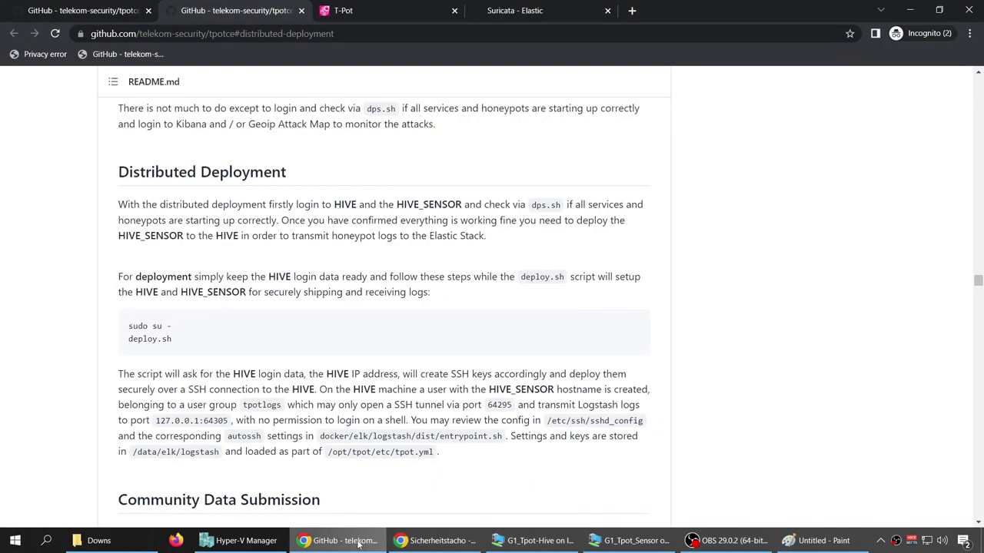
left_click(372, 16)
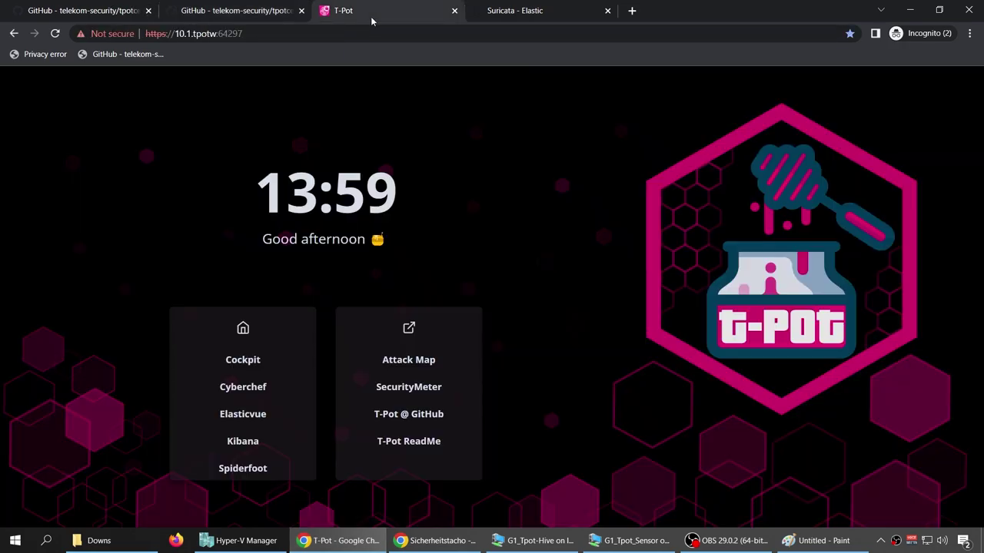
left_click(230, 33)
double_click(230, 34)
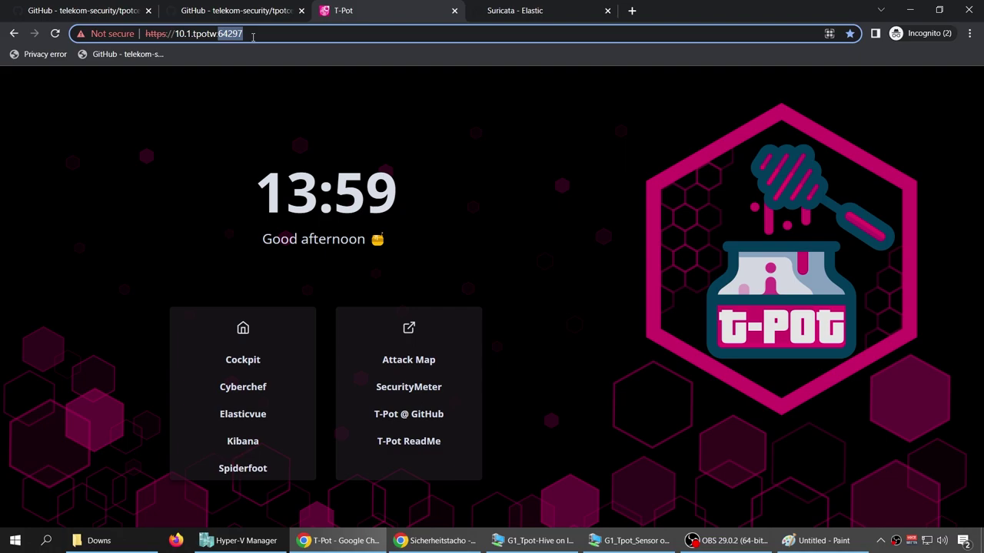
key("ctrl+t")
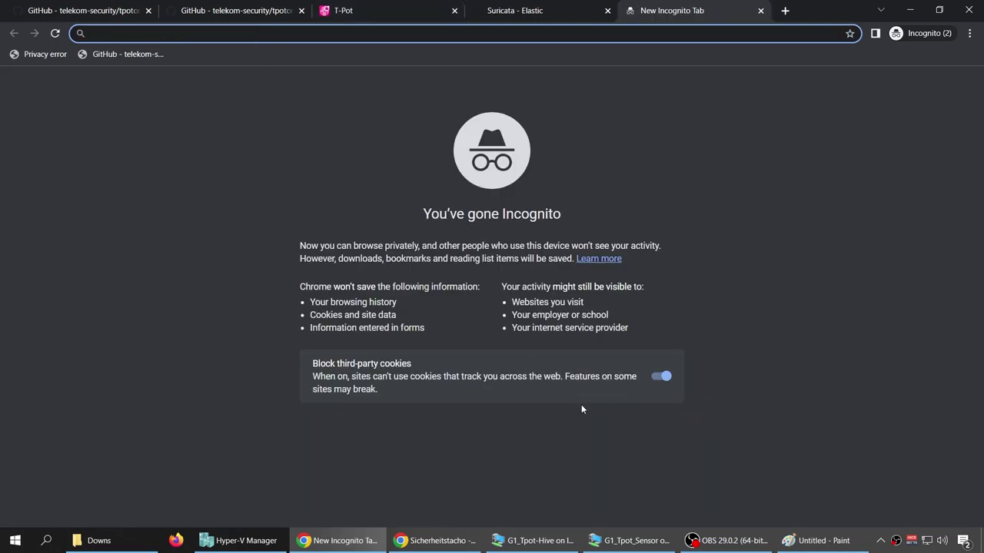
left_click(635, 540)
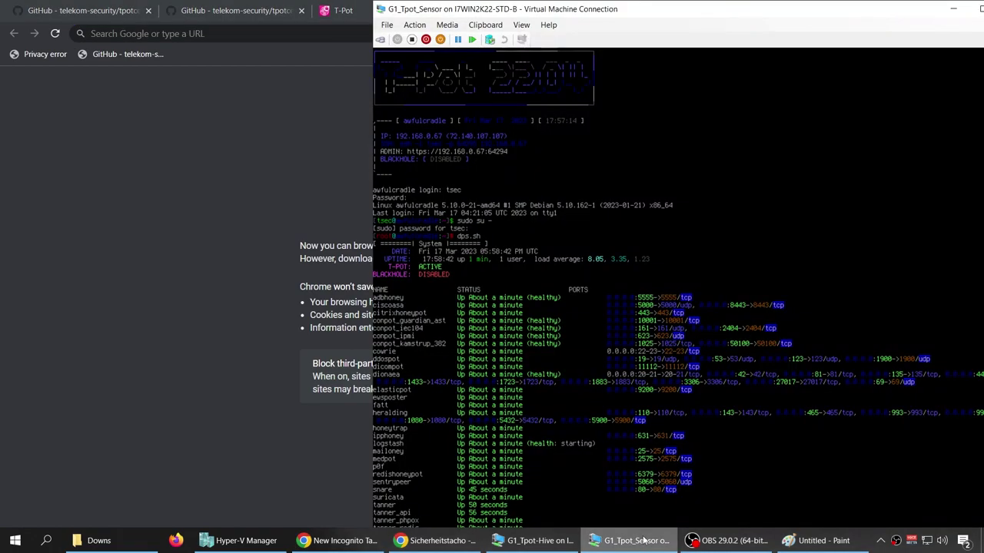
left_click(538, 540)
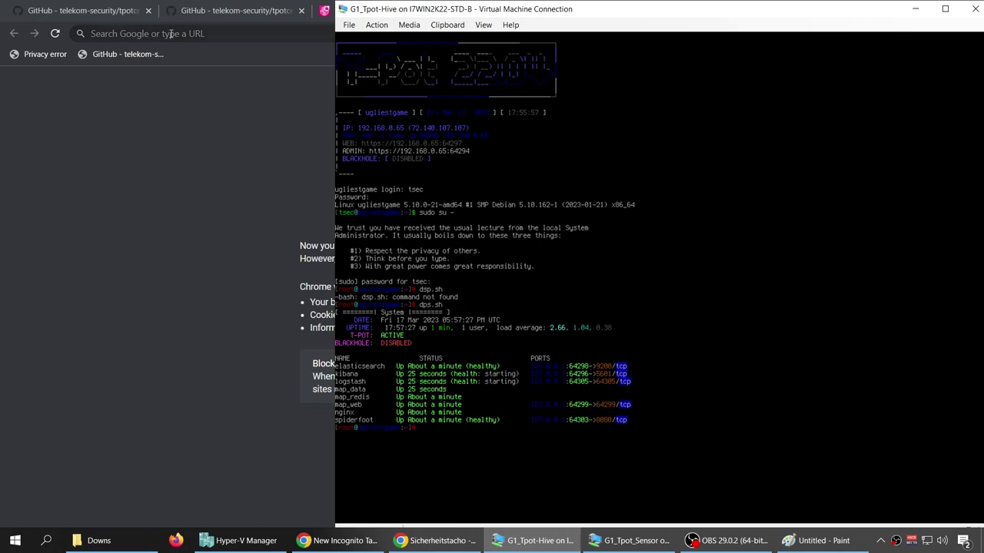
left_click(163, 33)
type("192.168")
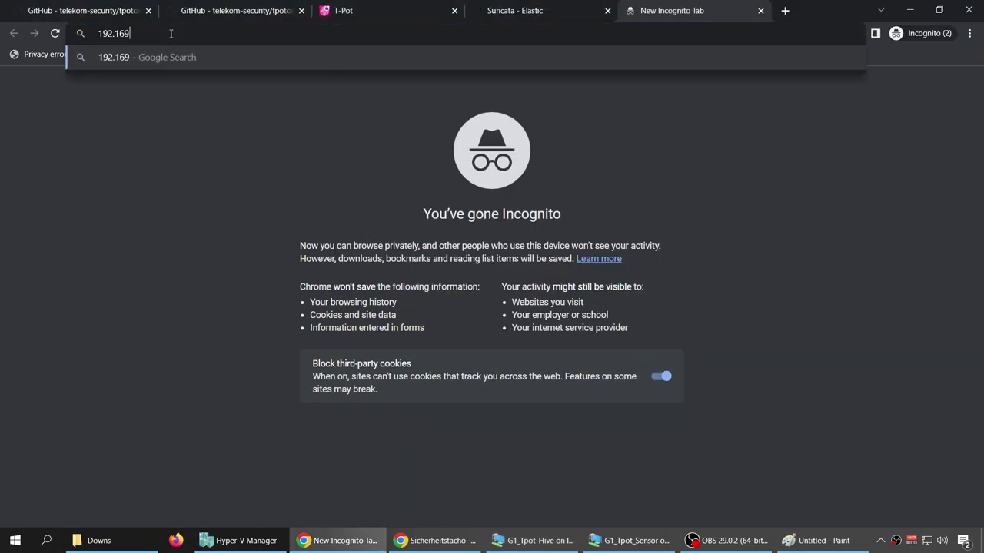
type(".0.")
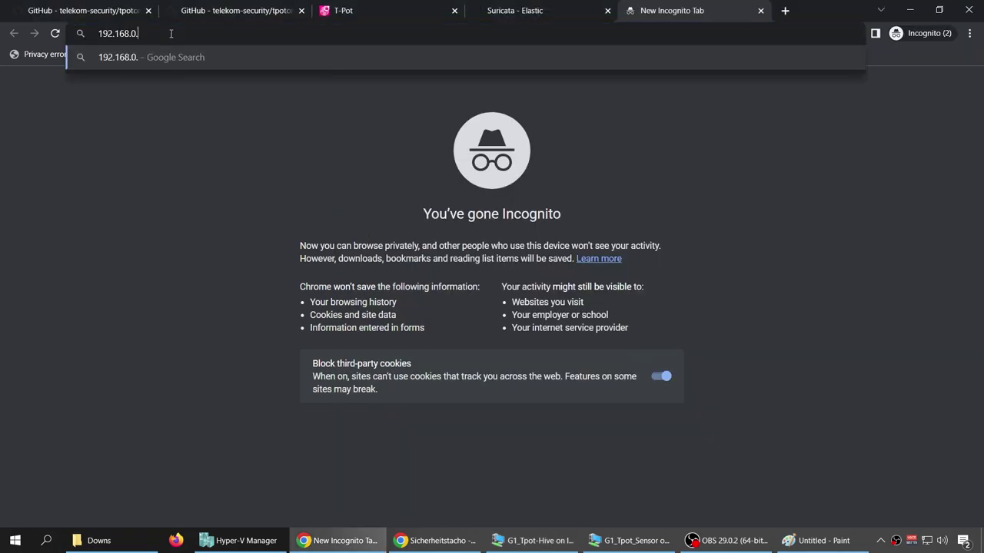
type("65:")
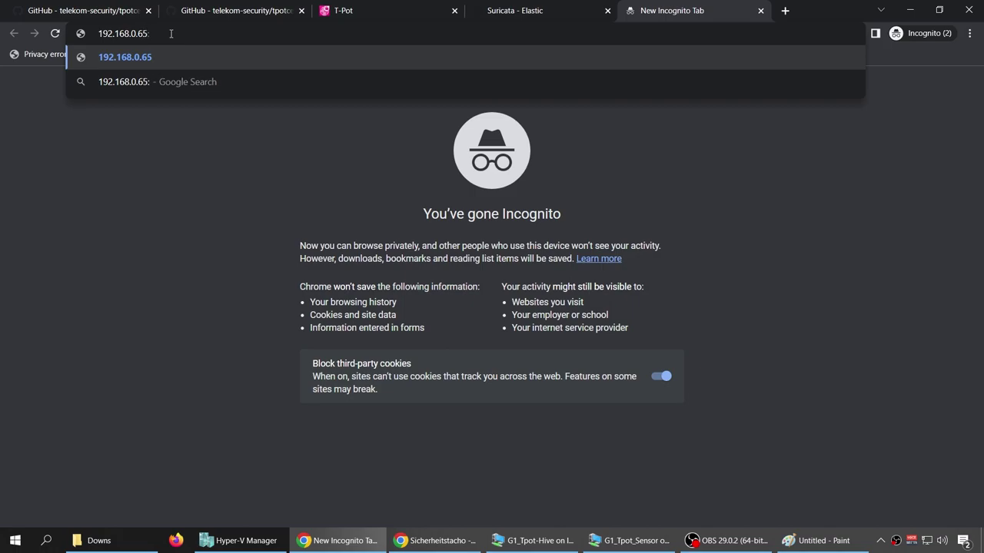
type("64297")
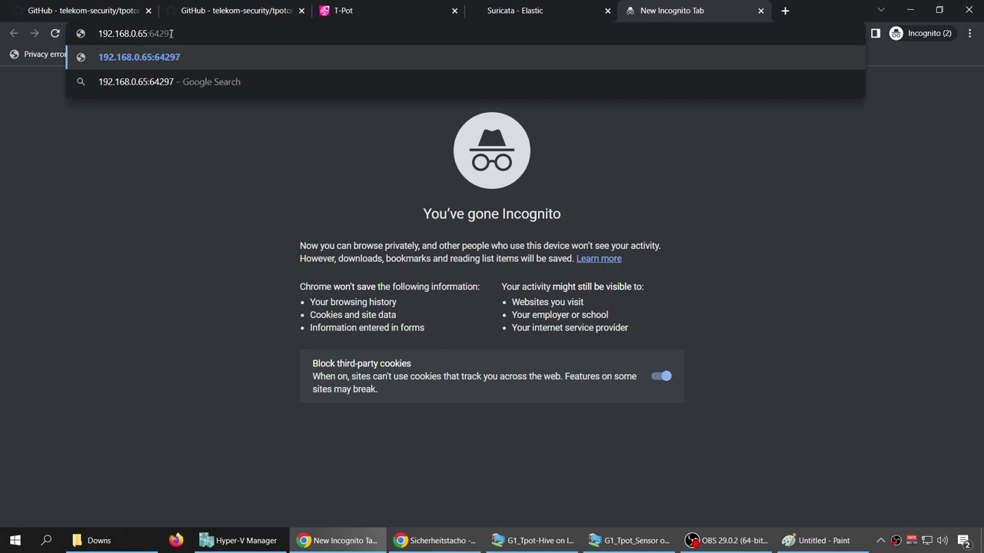
key("Return")
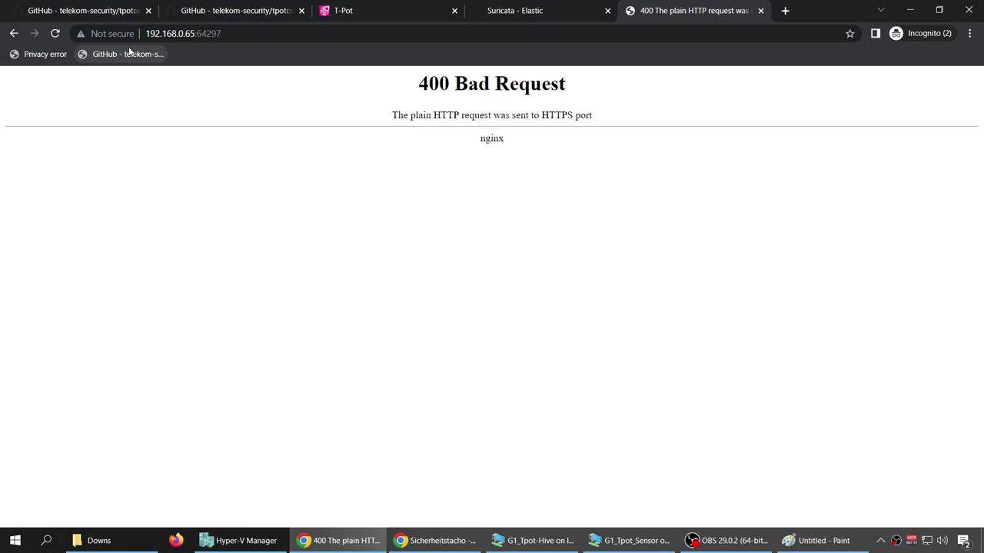
left_click(159, 34)
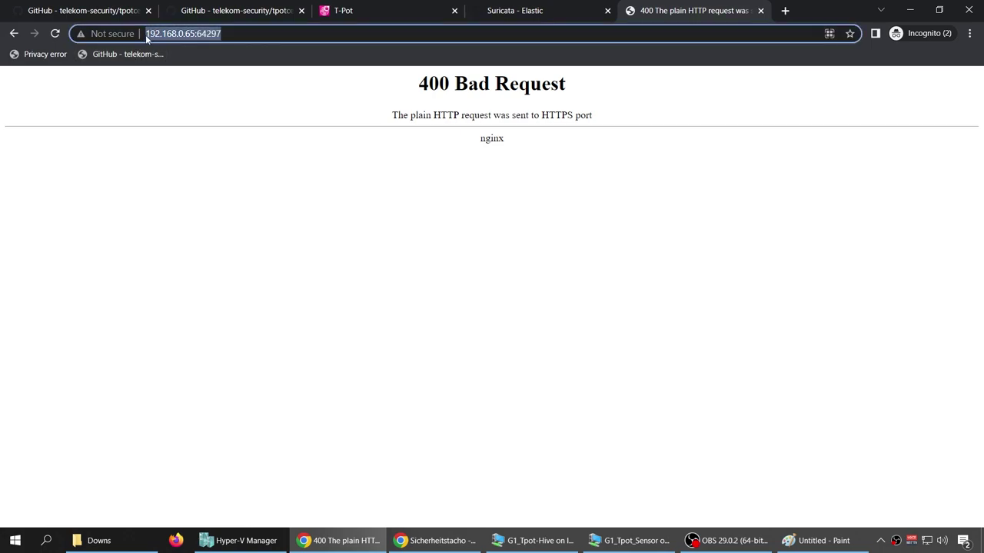
left_click(146, 34)
type("https://")
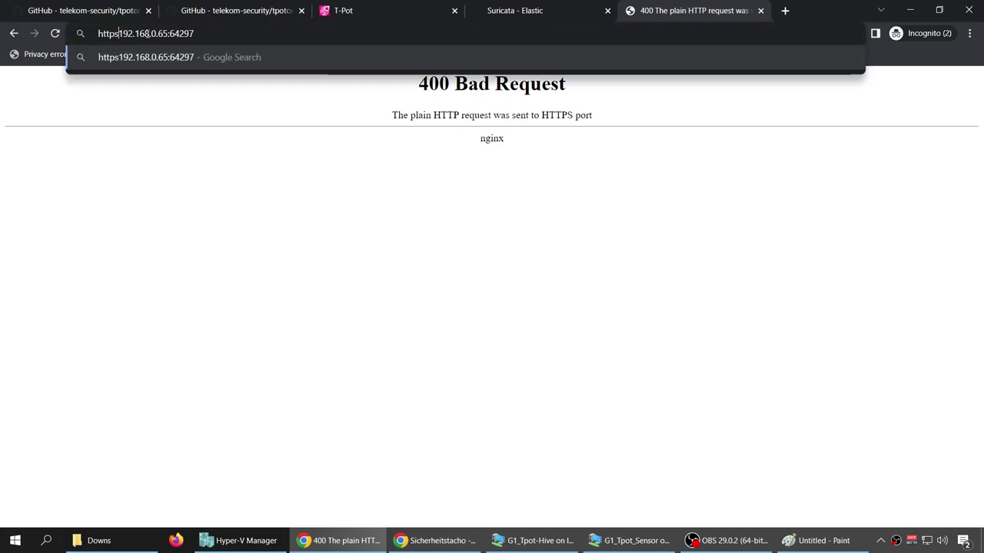
key("Return")
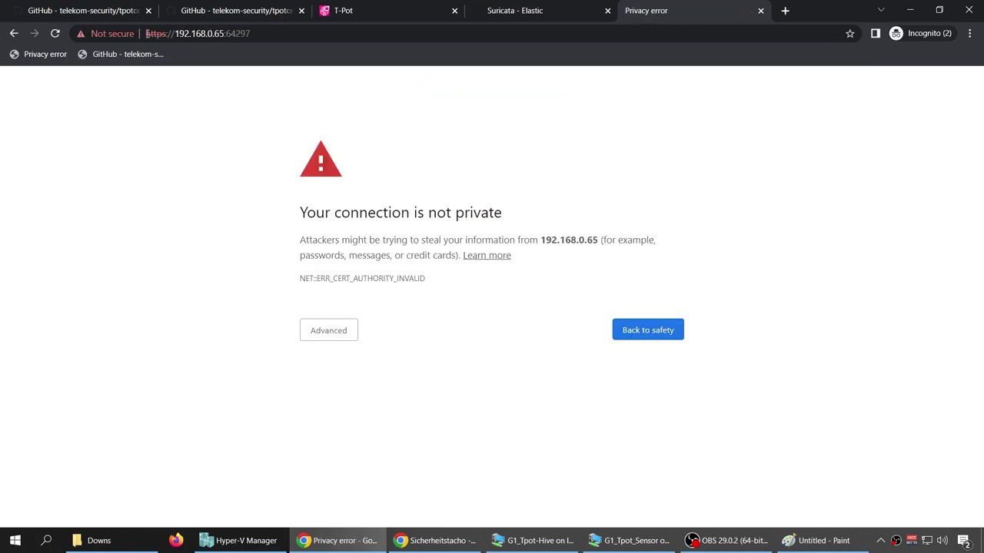
left_click(322, 336)
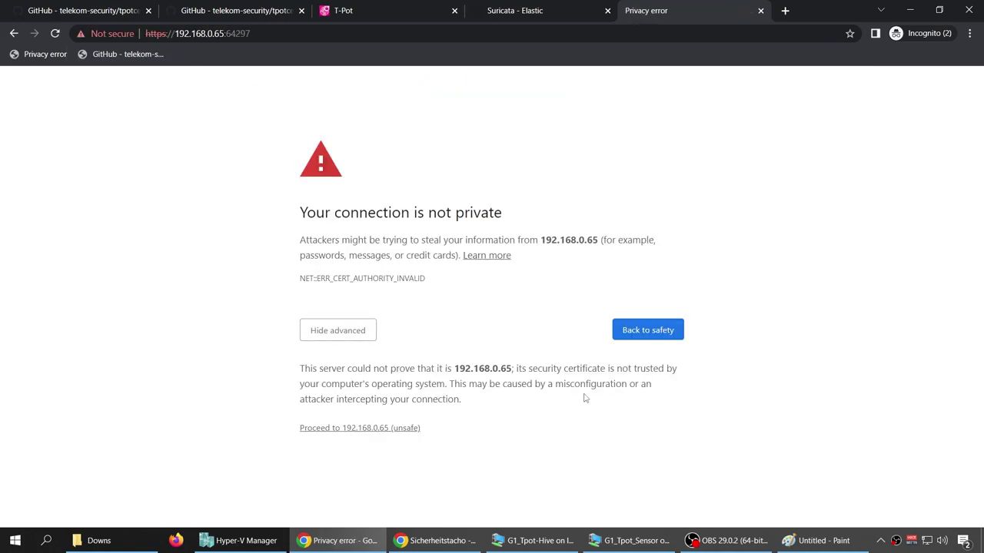
Proceed past the certificate warning and sign in with the hive web username and password.
left_click(359, 428)
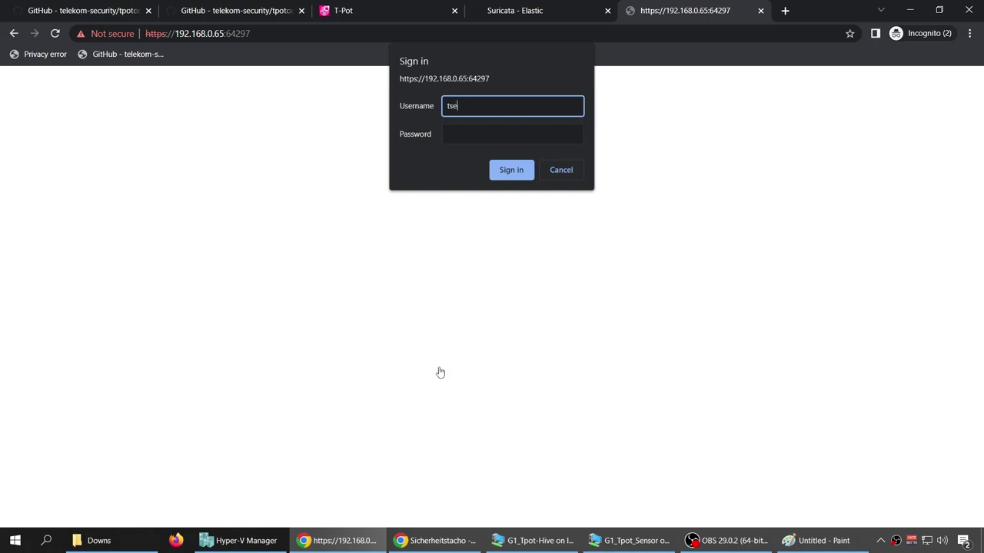
key("BackSpace")
key("BackSpace")
type("iam")
key("BackSpace")
key("BackSpace")
key("BackSpace")
key("Tab")
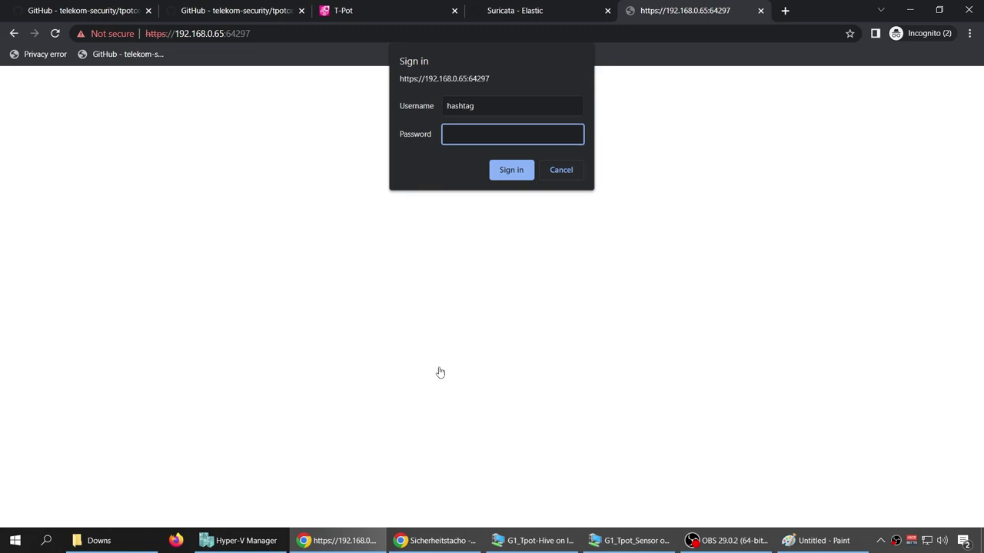
type("••••")
key("Return")
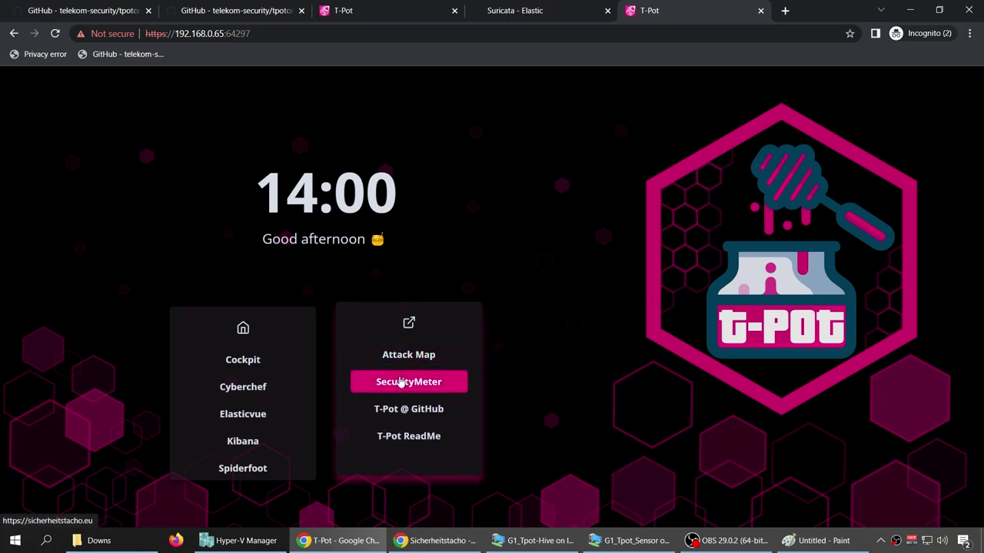
right_click(408, 380)
left_click(437, 390)
key("ctrl+Tab")
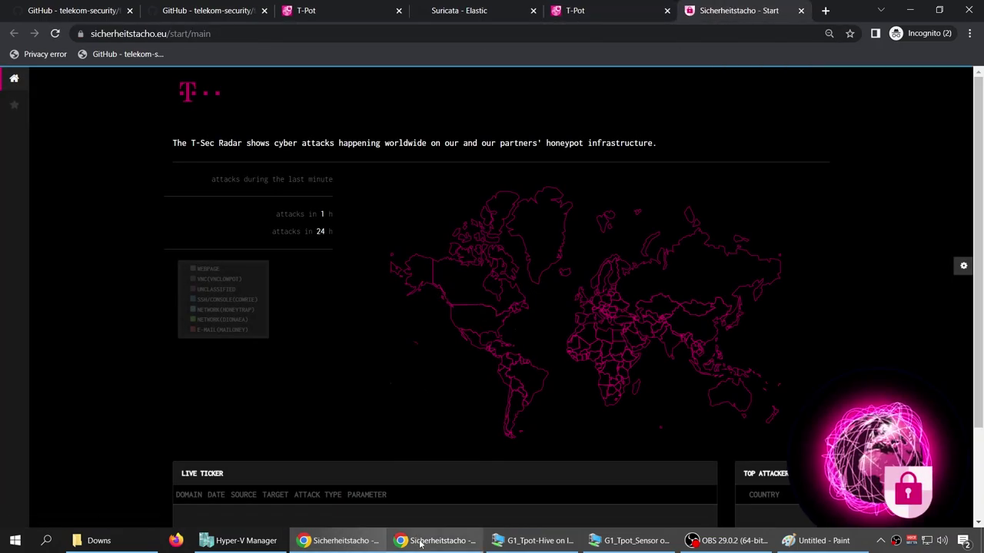
left_click(421, 541)
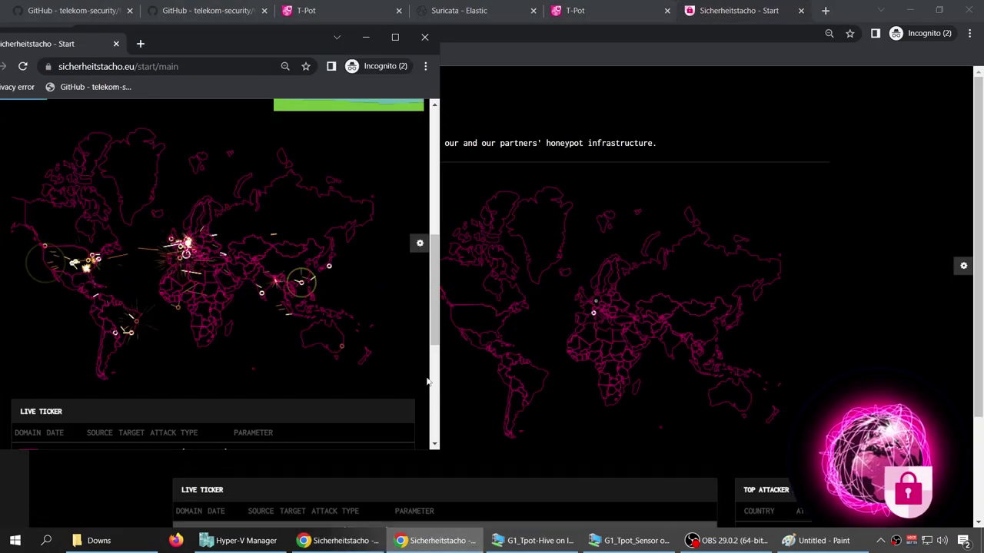
left_click(347, 541)
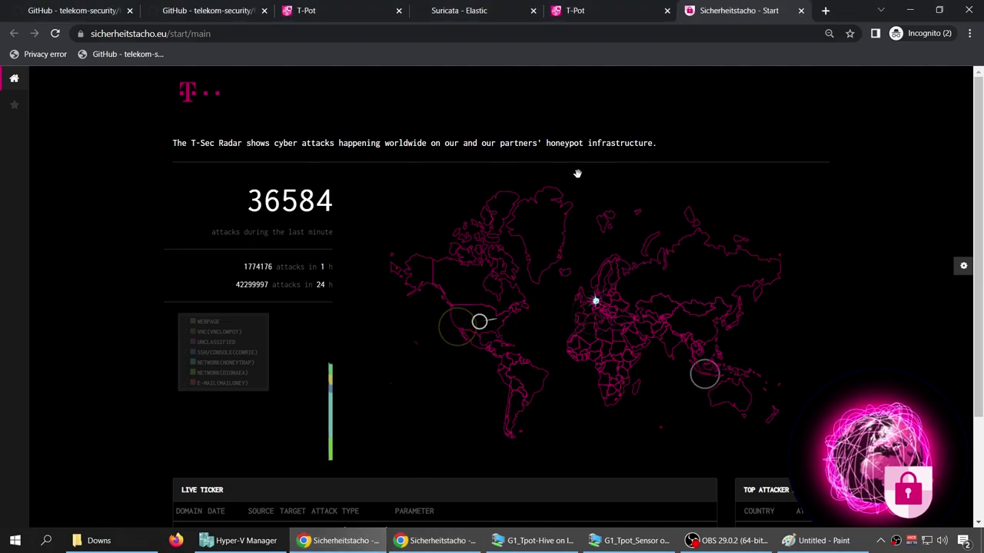
left_click(800, 10)
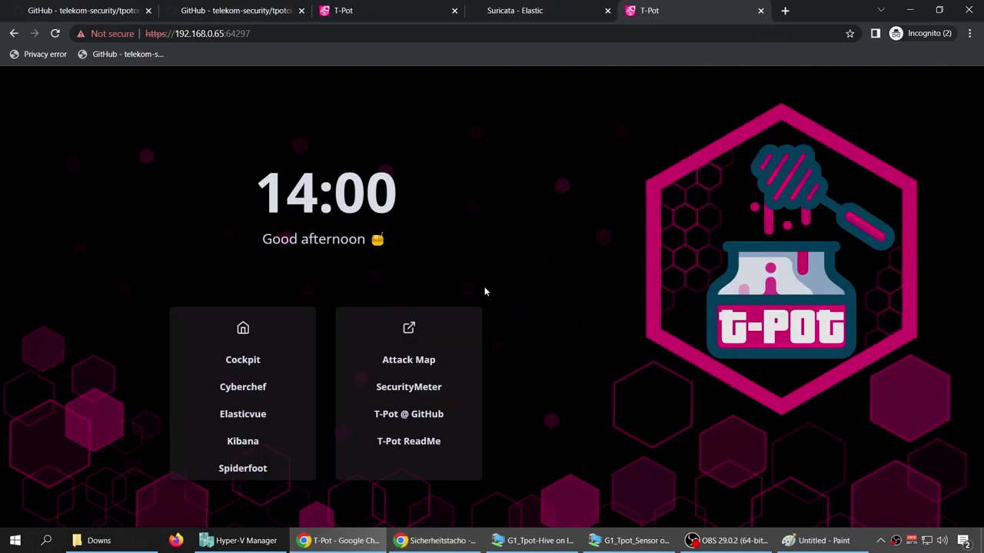
Open the hive's Attack Map and pan it to centre on Europe.
left_click(414, 359)
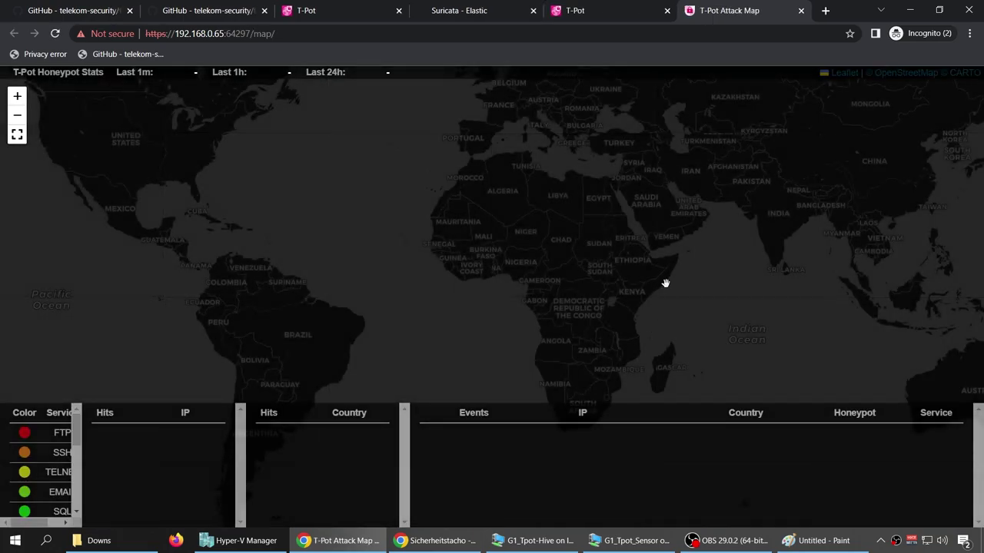
left_click_drag(410, 135, 428, 320)
left_click_drag(380, 208, 454, 229)
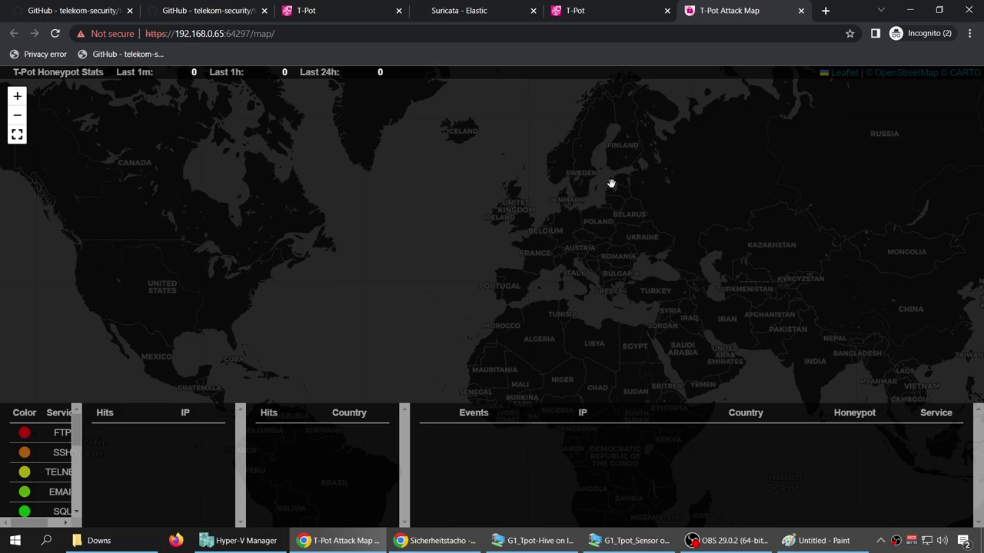
left_click_drag(680, 319, 700, 327)
left_click_drag(617, 215, 597, 263)
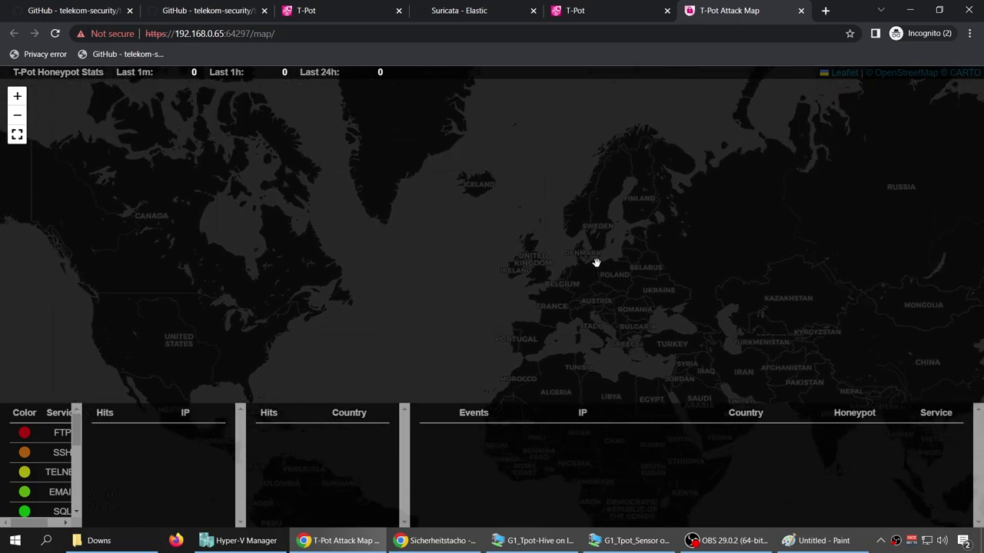
Switch between the landing page and map tabs, then bring the G1_Tpot-Hive console forward.
left_click(592, 13)
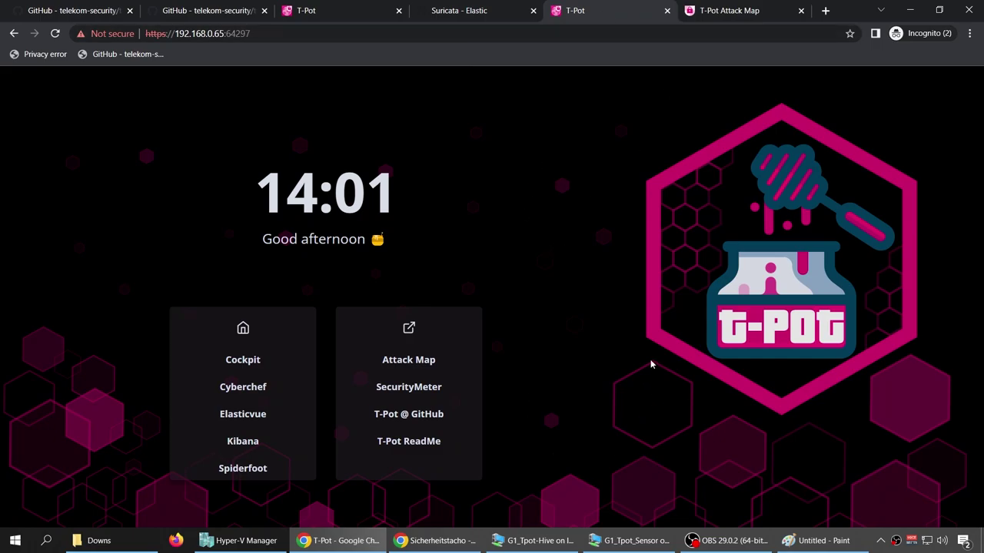
left_click(715, 12)
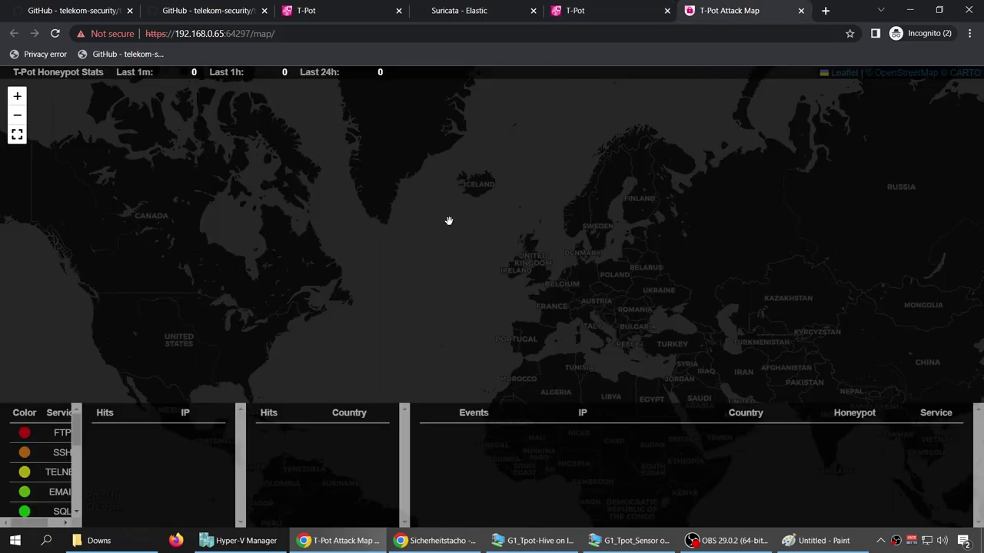
left_click(617, 14)
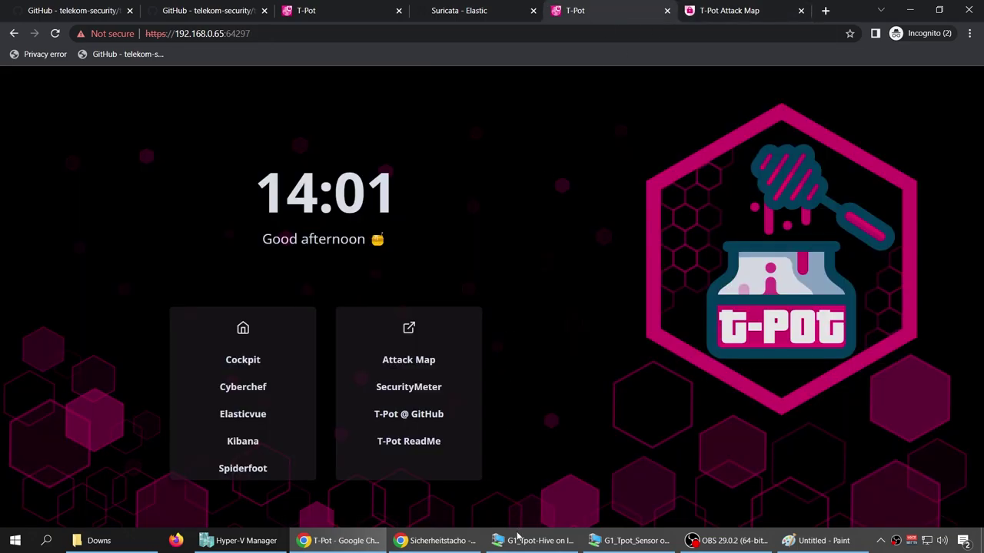
left_click(534, 541)
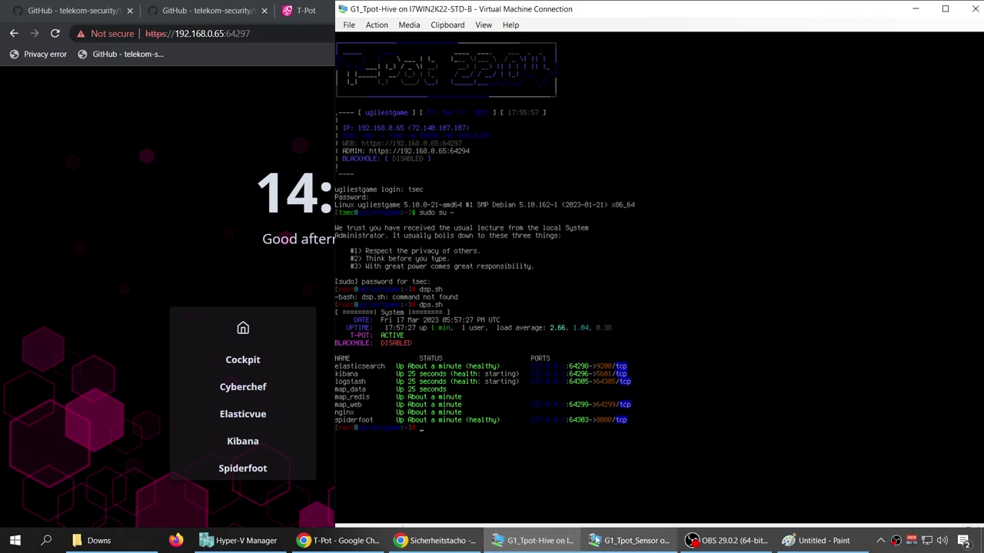
Check the sensor's dps.sh container list, then bring the Sicherheitstacho radar and main browser forward.
left_click(638, 542)
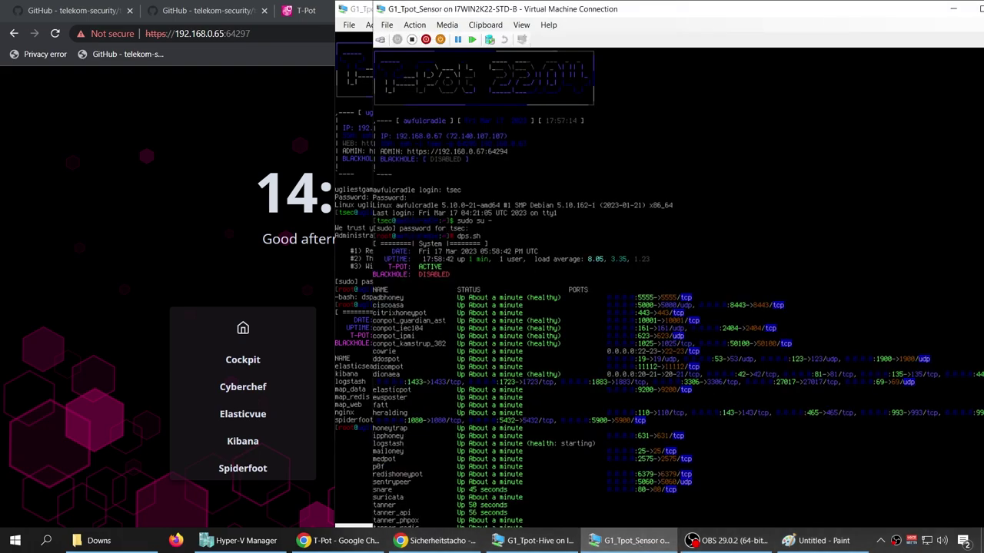
left_click(724, 540)
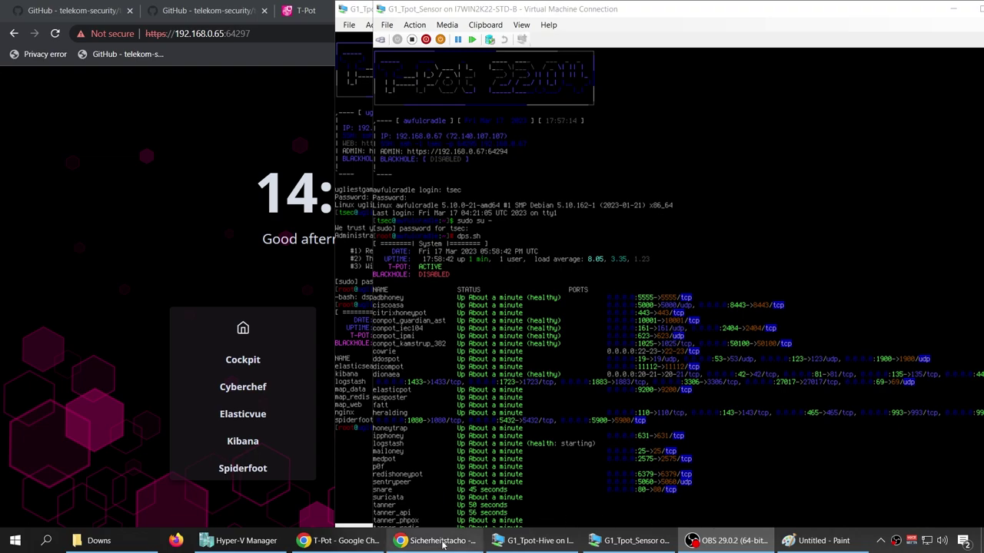
mouse_move(443, 543)
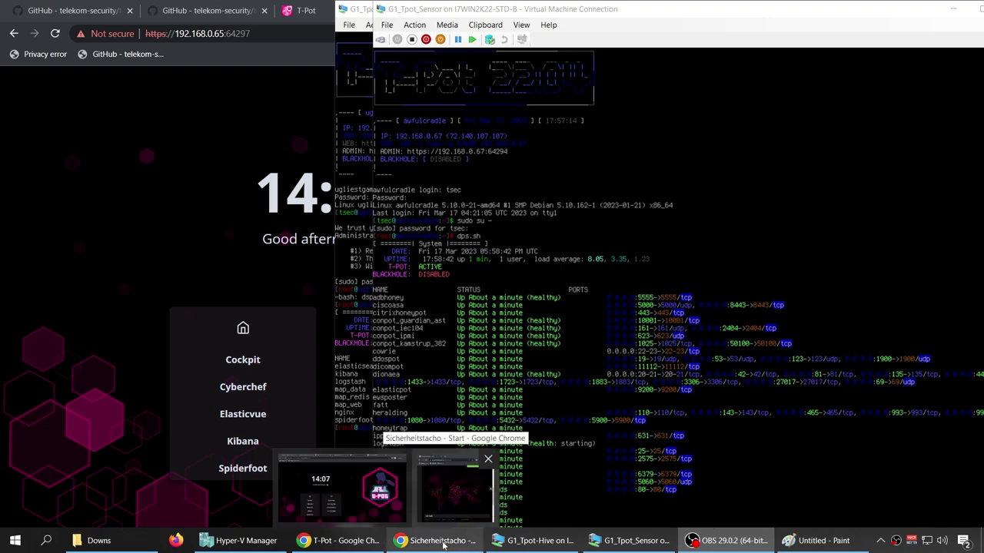
left_click(443, 542)
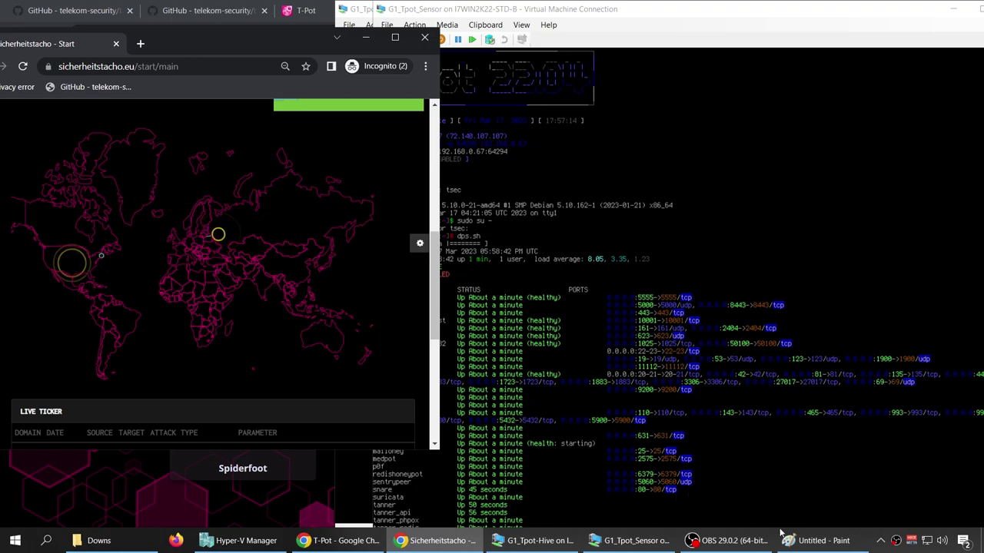
left_click(629, 543)
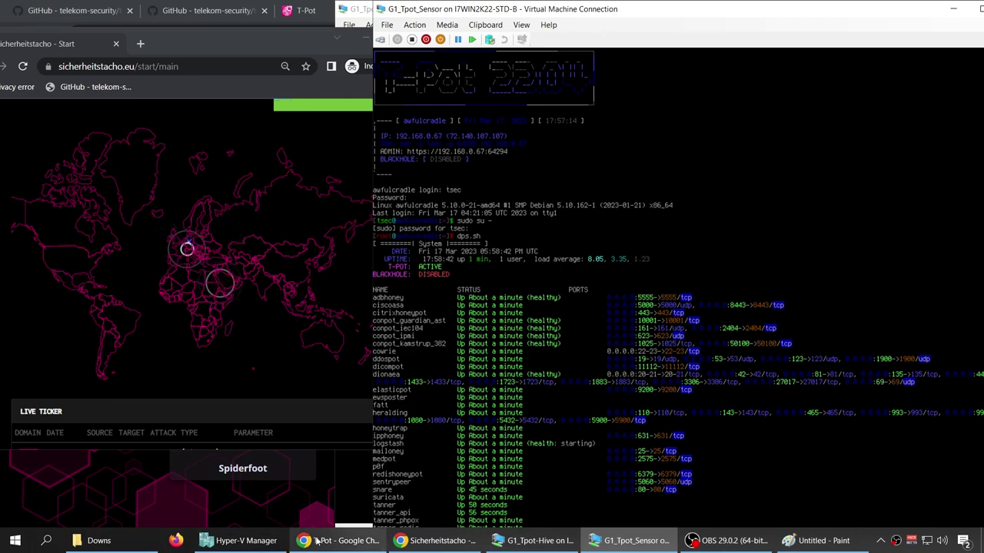
left_click(424, 546)
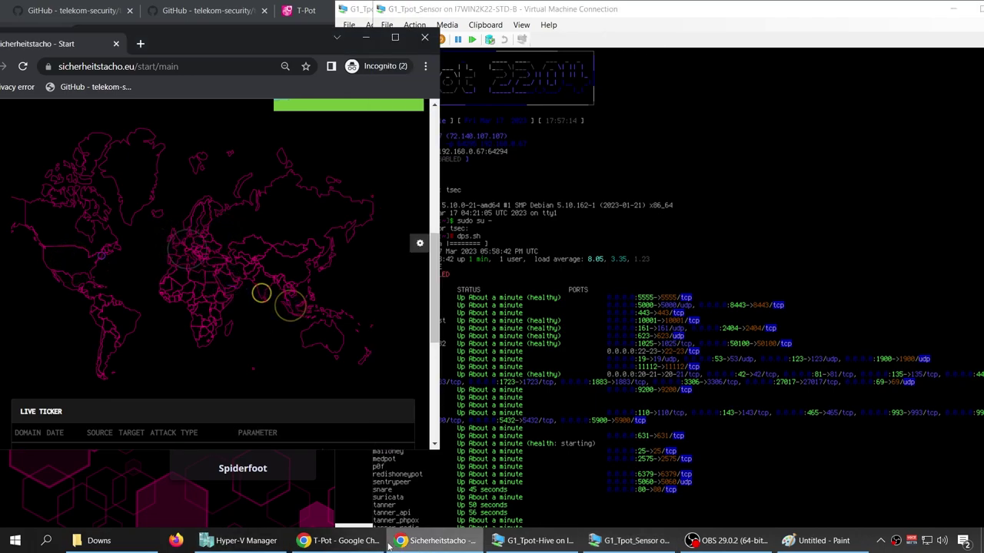
left_click(349, 530)
Select the deploy.sh command in the README's Distributed Deployment section, then show the sensor console.
left_click(208, 18)
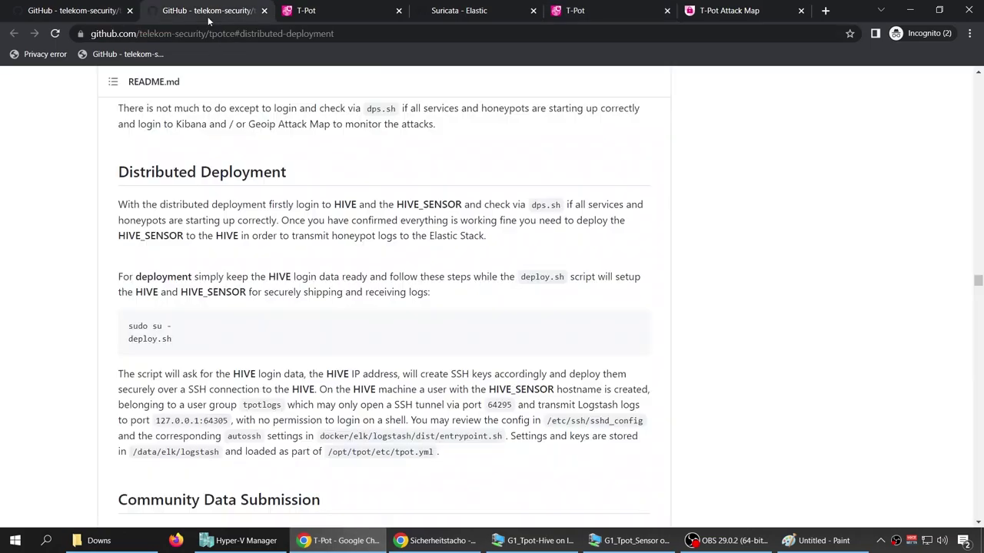
scroll(237, 272, "up", 5)
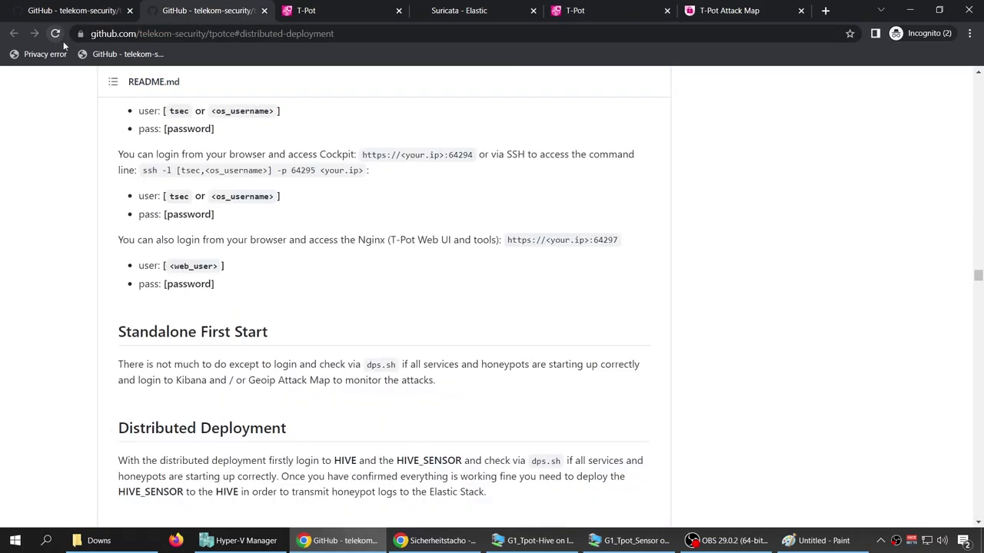
left_click(70, 11)
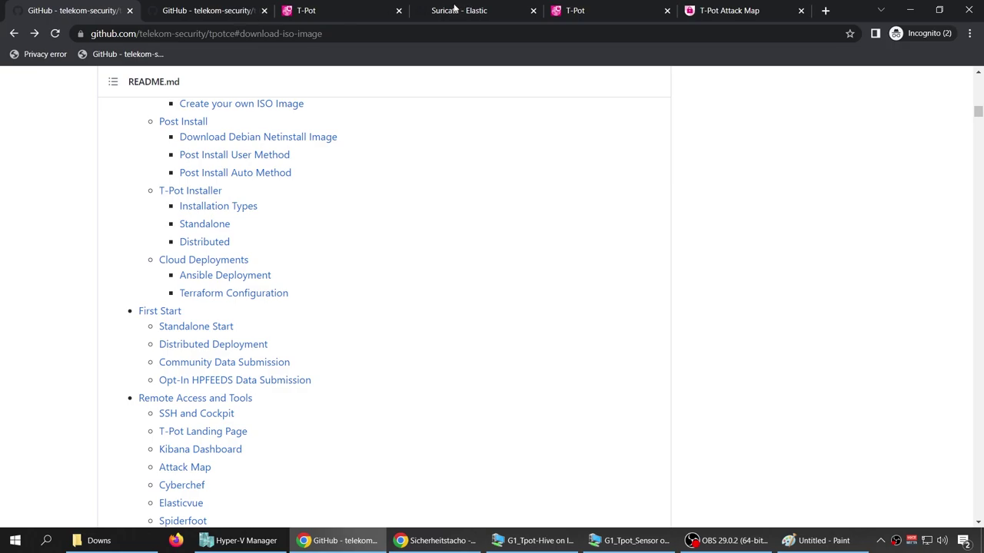
left_click(171, 11)
scroll(334, 334, "down", 4)
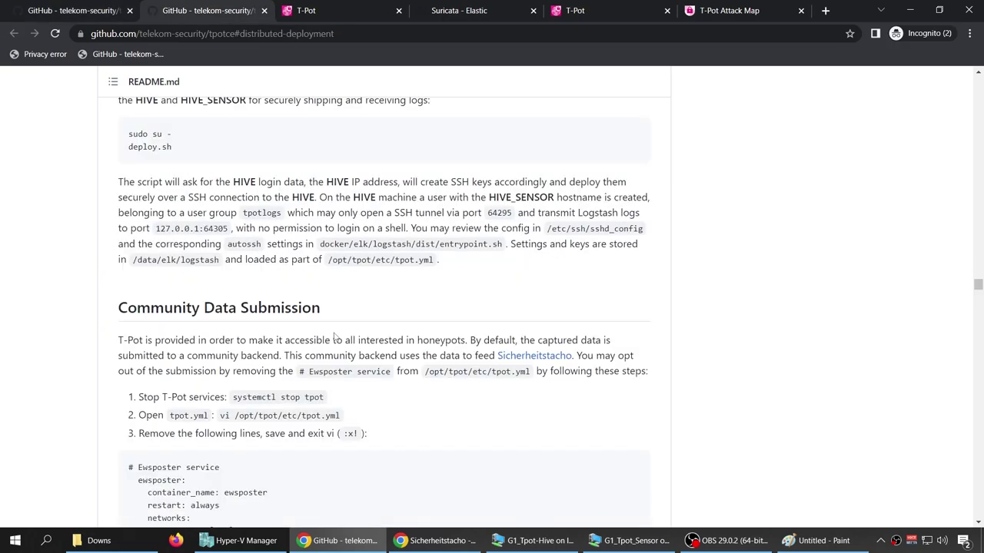
scroll(333, 334, "up", 1)
left_click_drag(632, 269, 123, 278)
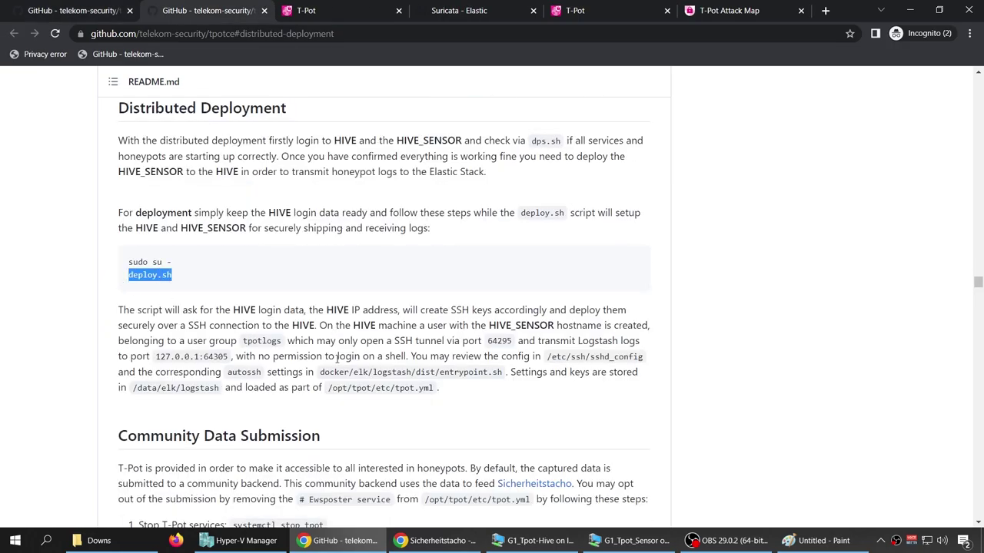
left_click(634, 541)
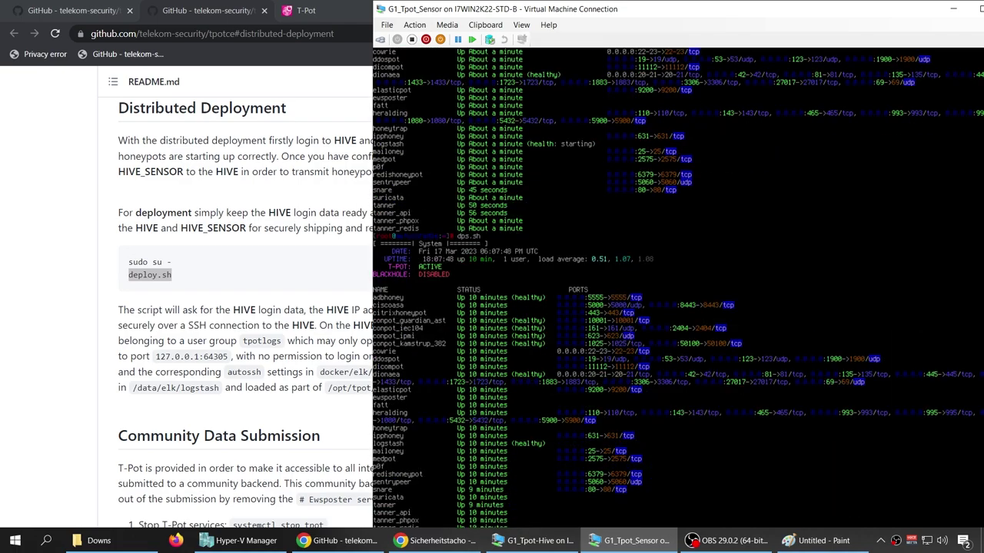
Clear the sensor terminal, rerun dps.sh for container status, and return to the README.
key("ctrl+l")
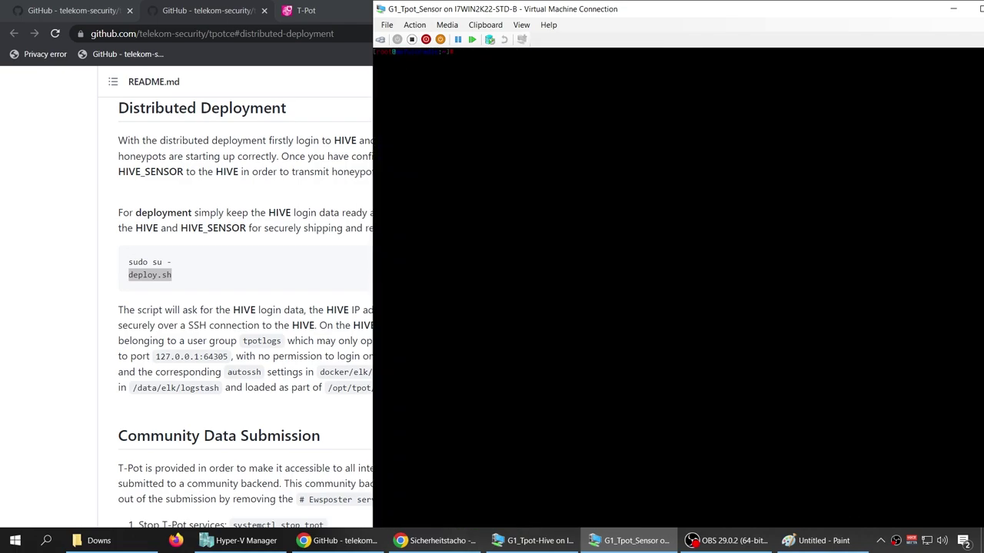
type("dsp.sh")
key("Return")
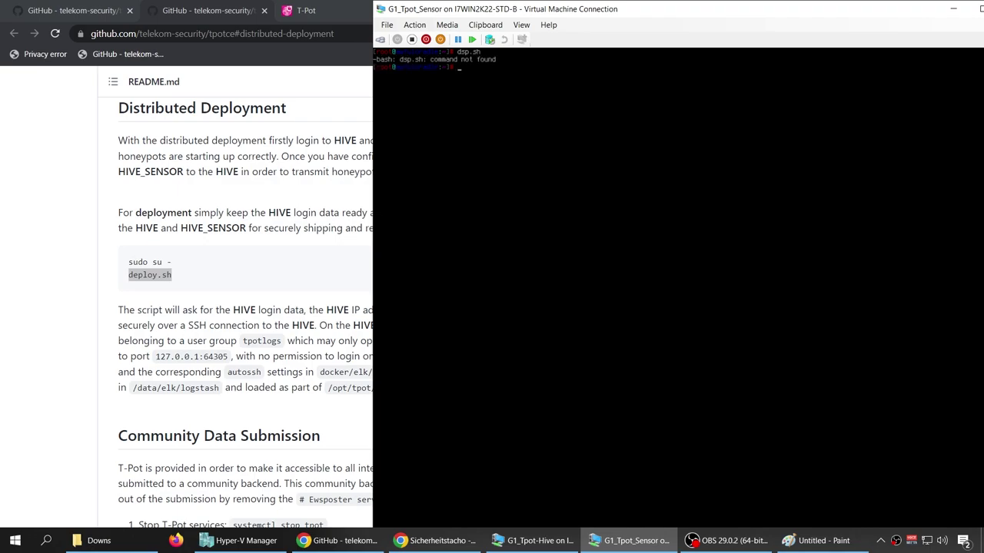
type("dps.sh")
key("Return")
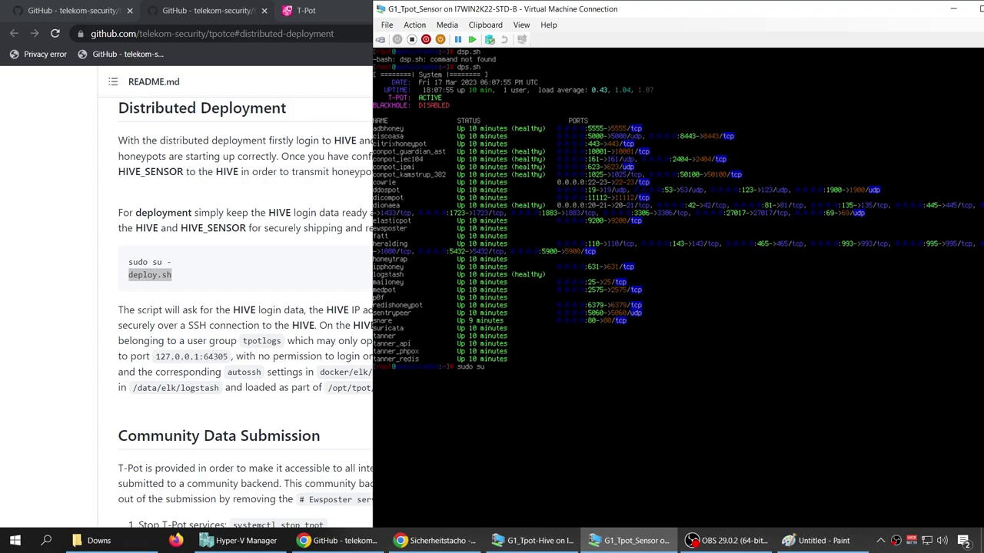
key("BackSpace")
key("BackSpace")
key("BackSpace")
key("BackSpace")
key("BackSpace")
key("BackSpace")
key("BackSpace")
left_click(174, 361)
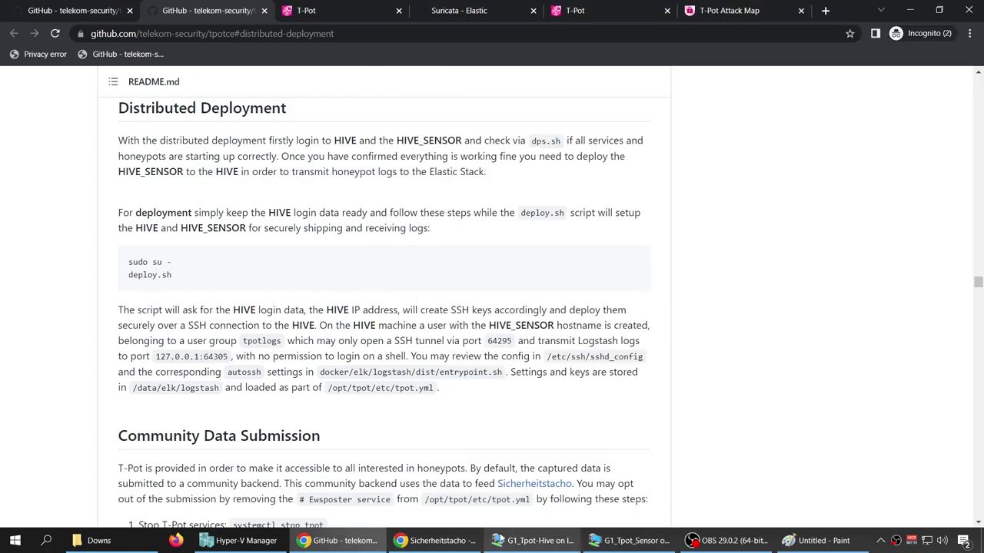
Run deploy.sh on the G1_Tpot_Sensor console.
left_click(627, 541)
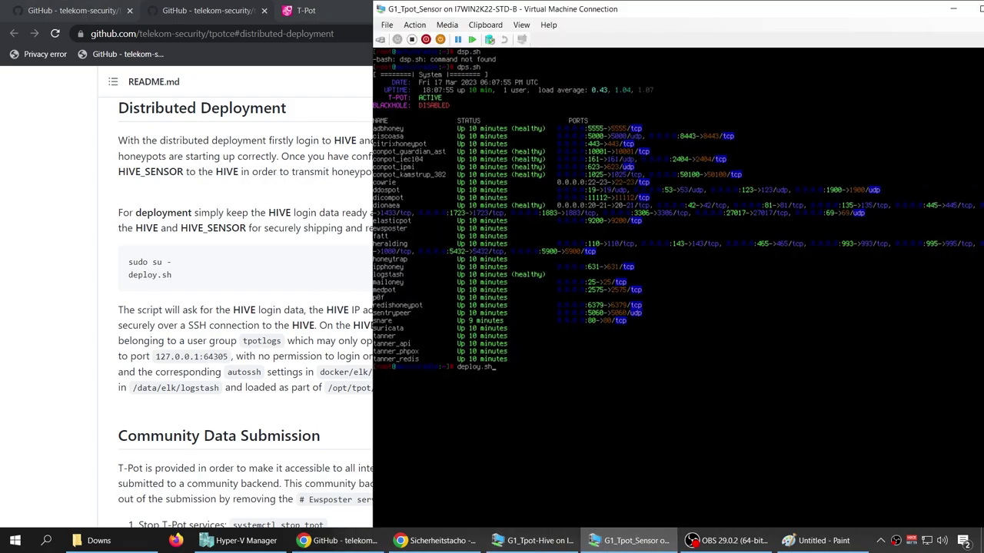
type("deploy.sh")
key("Return")
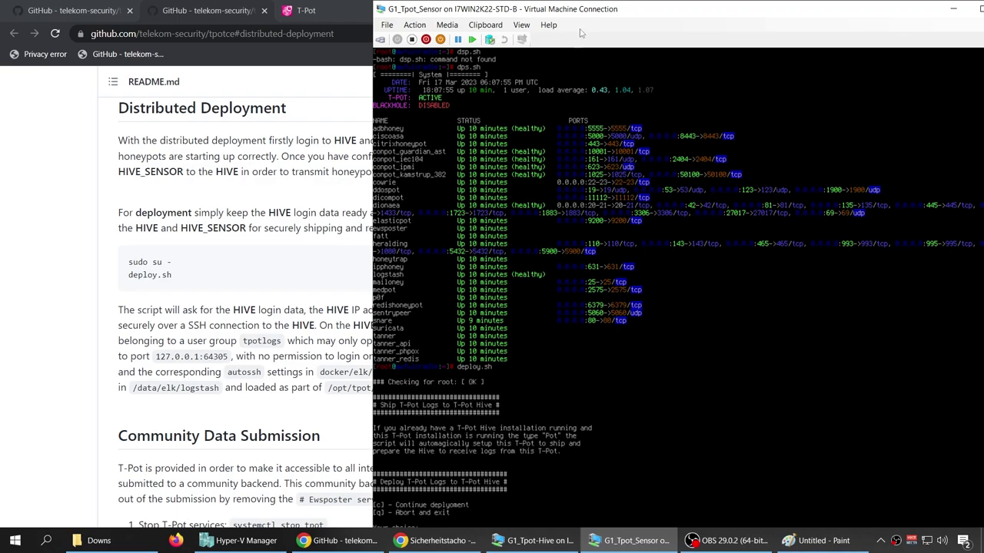
Hide the console toolbar and position the sensor console beside the Sicherheitstacho attack map.
left_click_drag(634, 9, 537, 13)
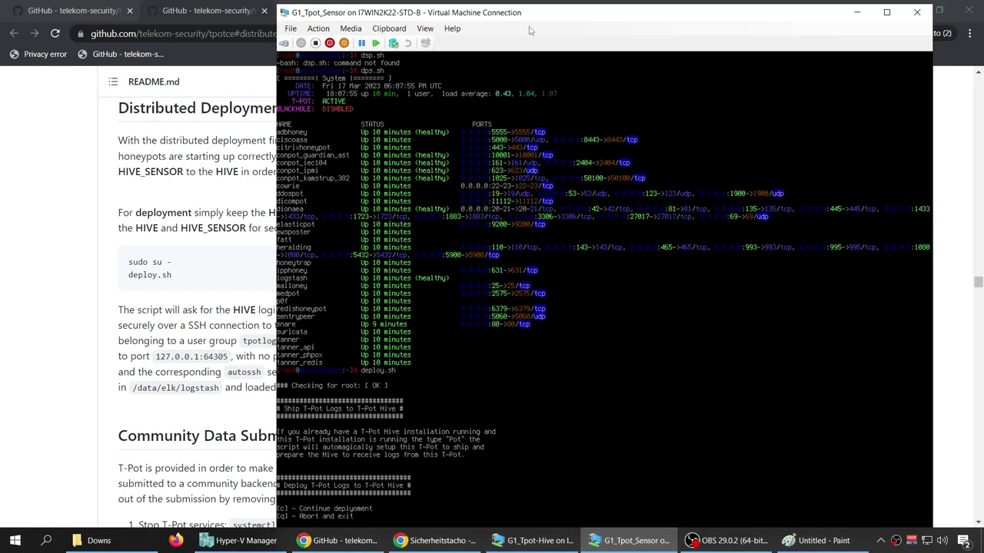
left_click(427, 29)
left_click(448, 51)
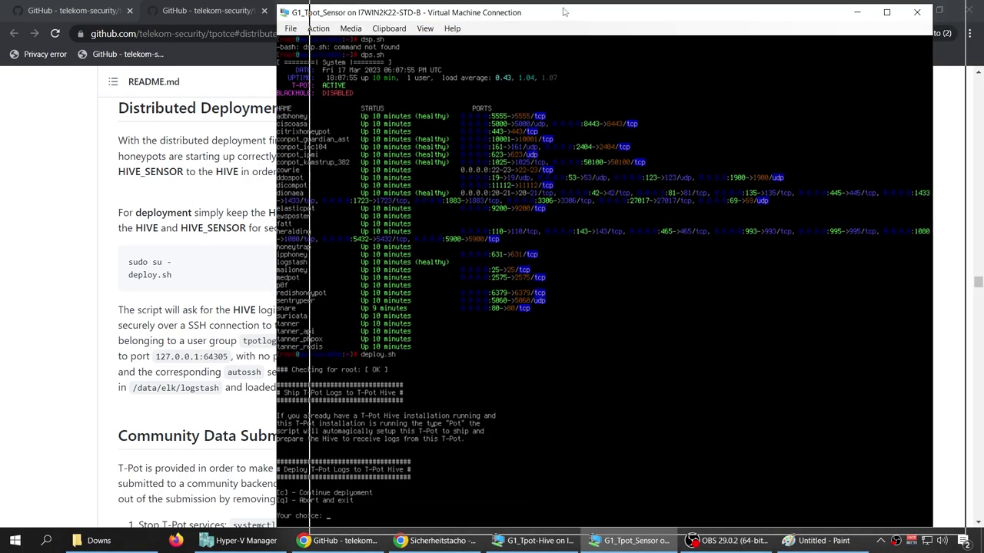
left_click_drag(530, 21, 563, 16)
left_click(435, 540)
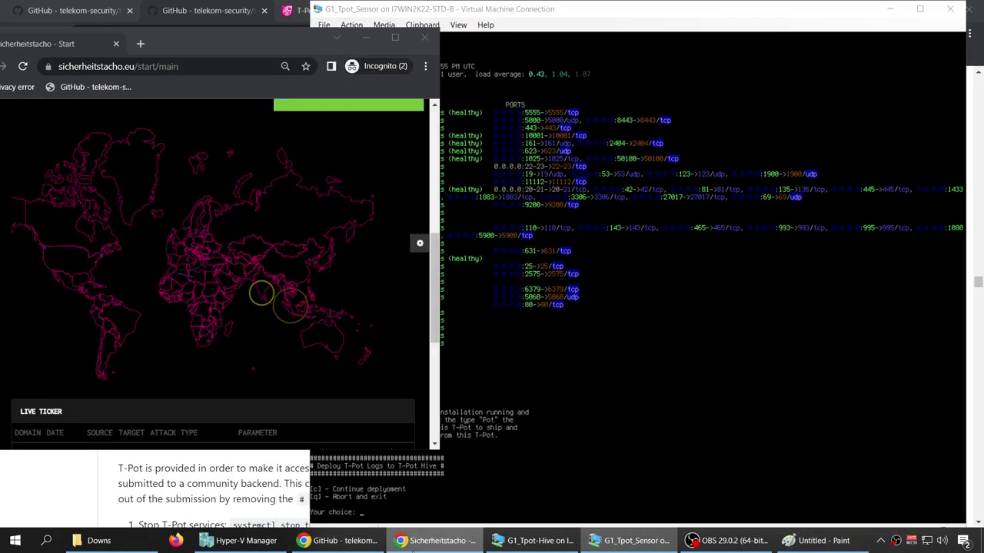
key("alt+Tab")
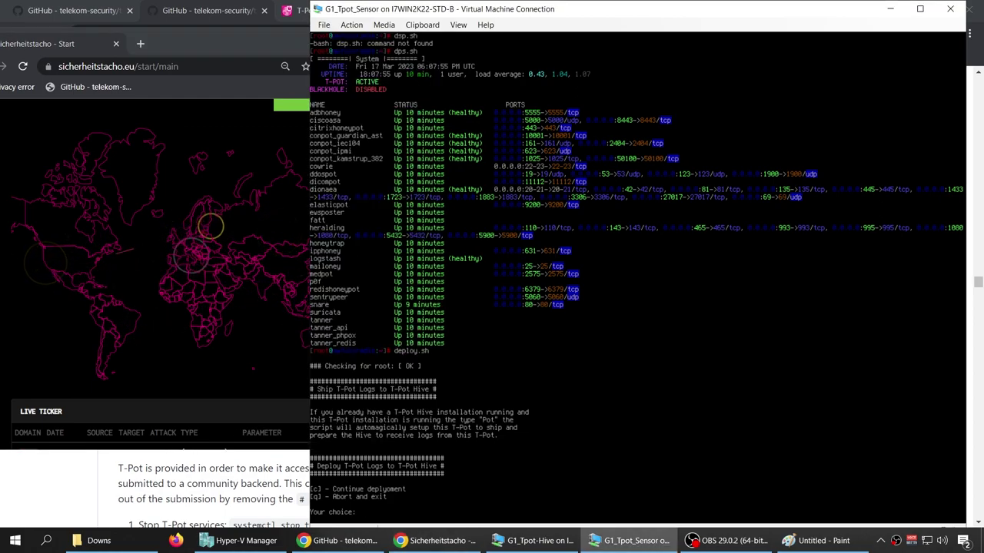
left_click_drag(659, 12, 687, 12)
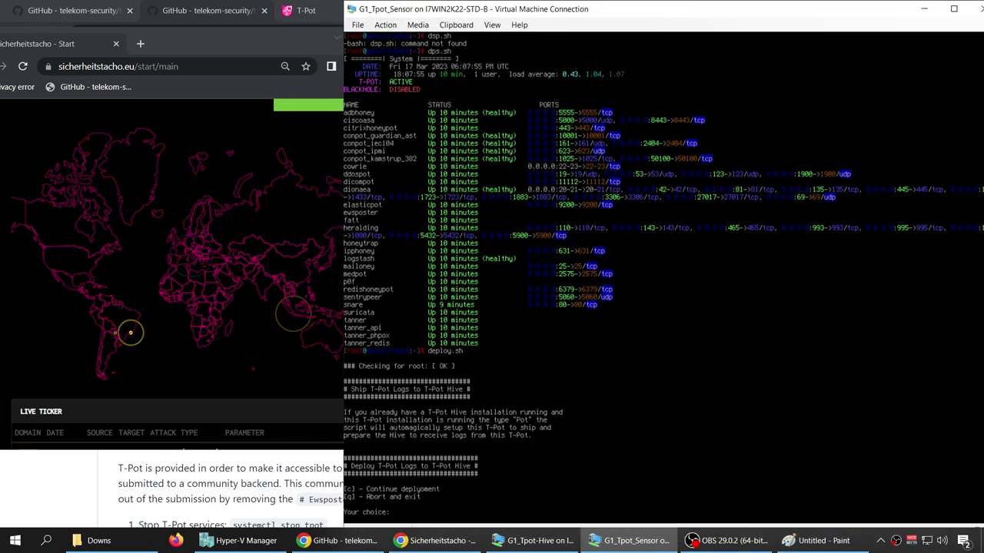
Continue the deployment with c and enter the Hive username and password.
key("Return")
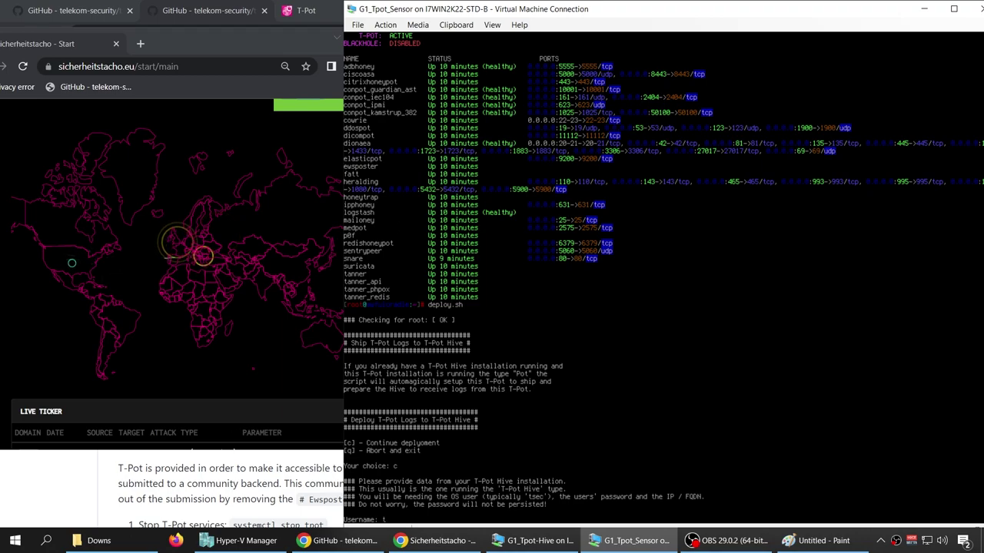
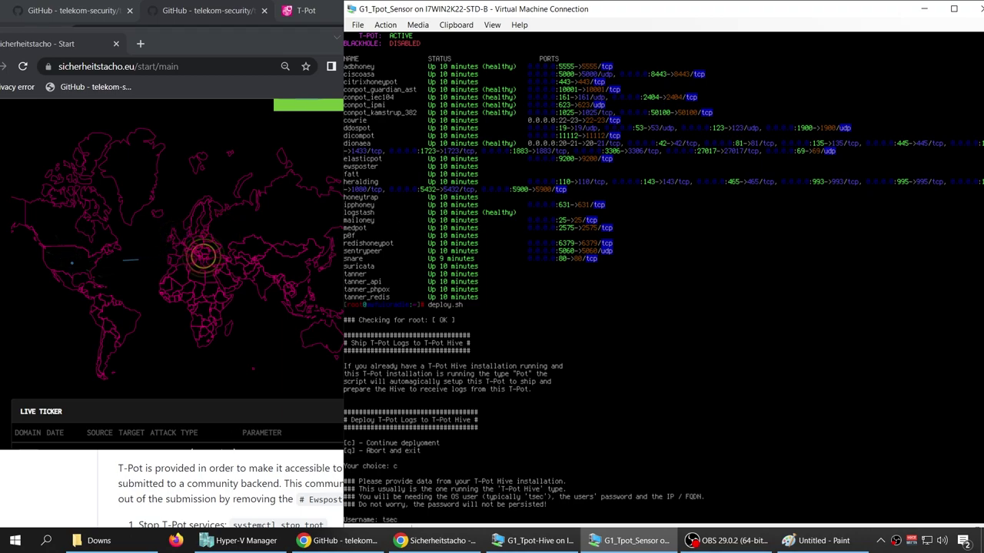
key("Return")
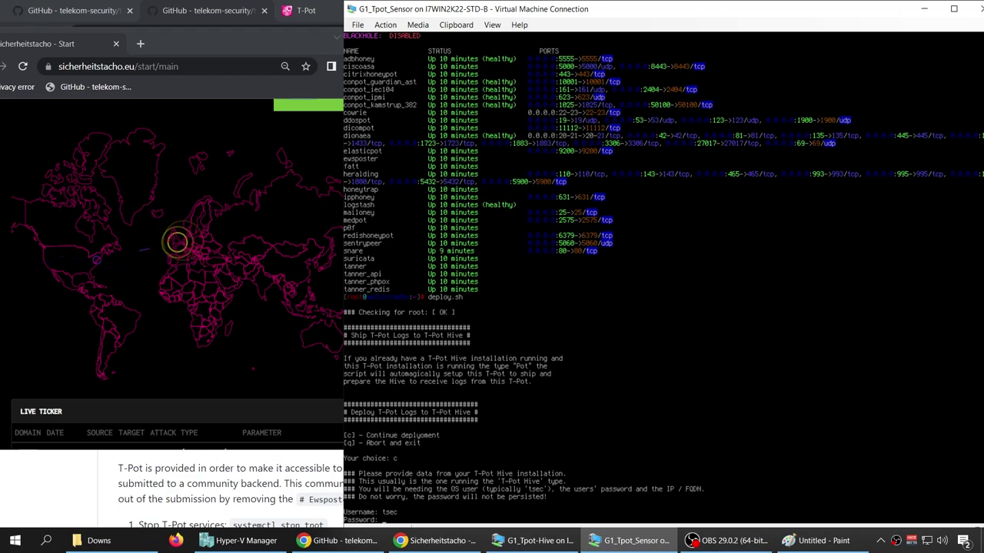
key("Return")
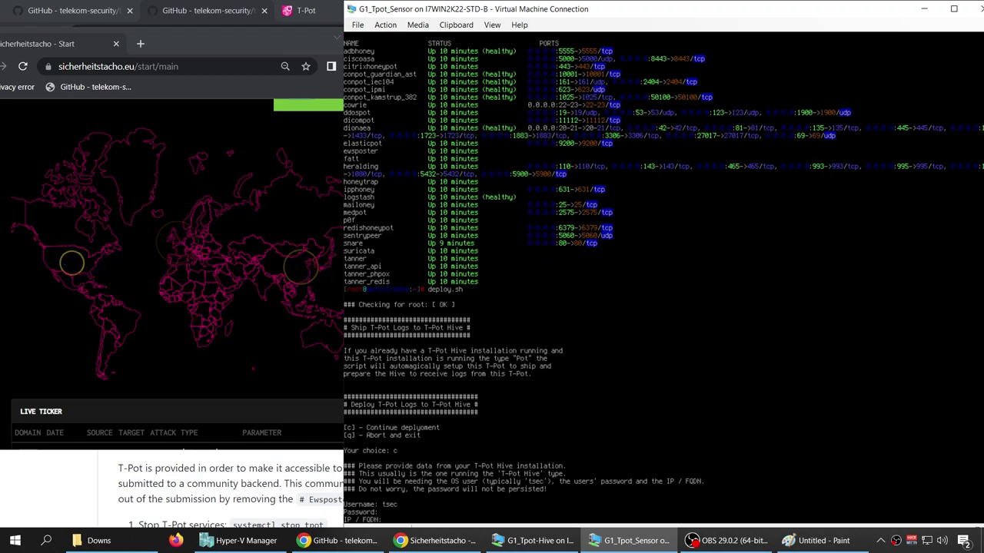
Confirm the Hive's IP on its console and submit 192.168.0.65.
type("192.168.0.65")
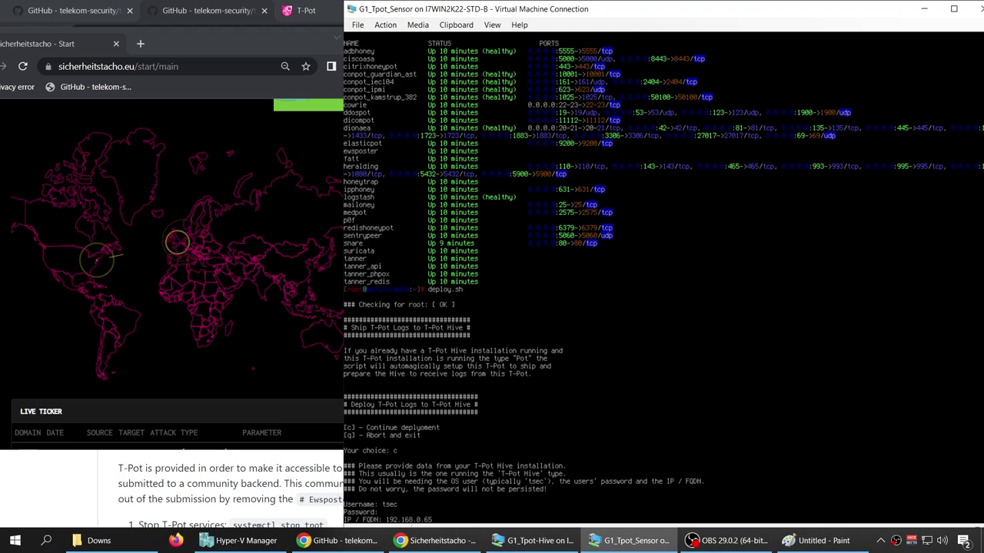
left_click(538, 541)
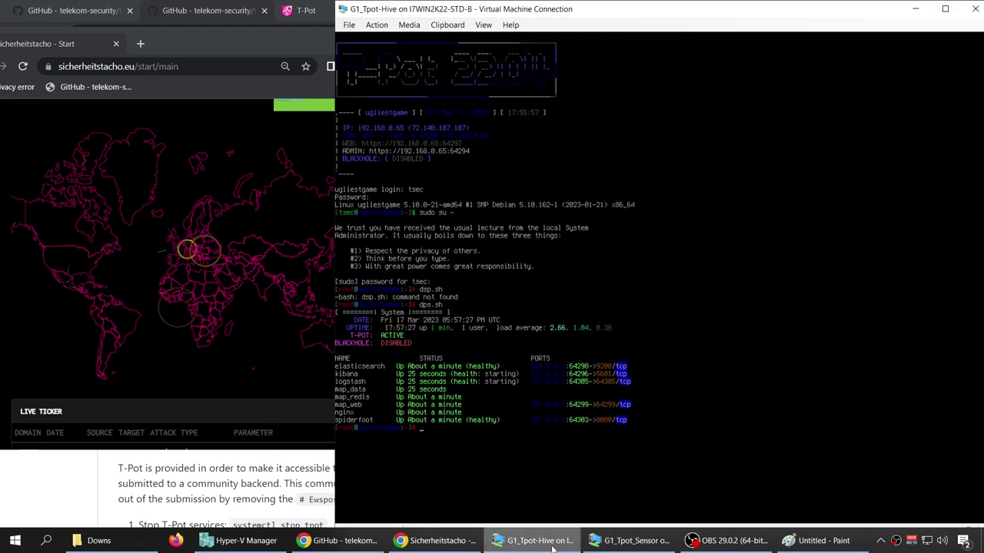
left_click(627, 540)
type("65")
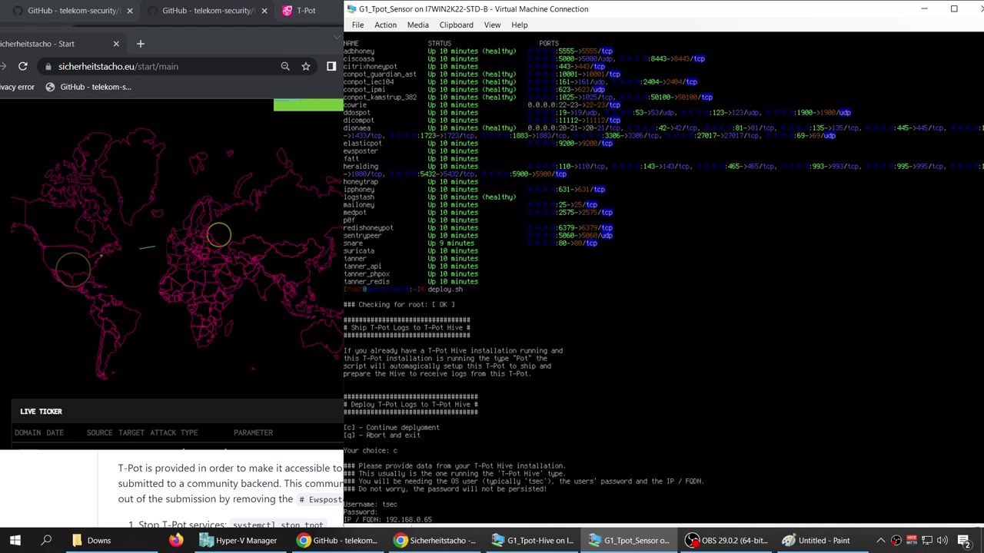
key("Return")
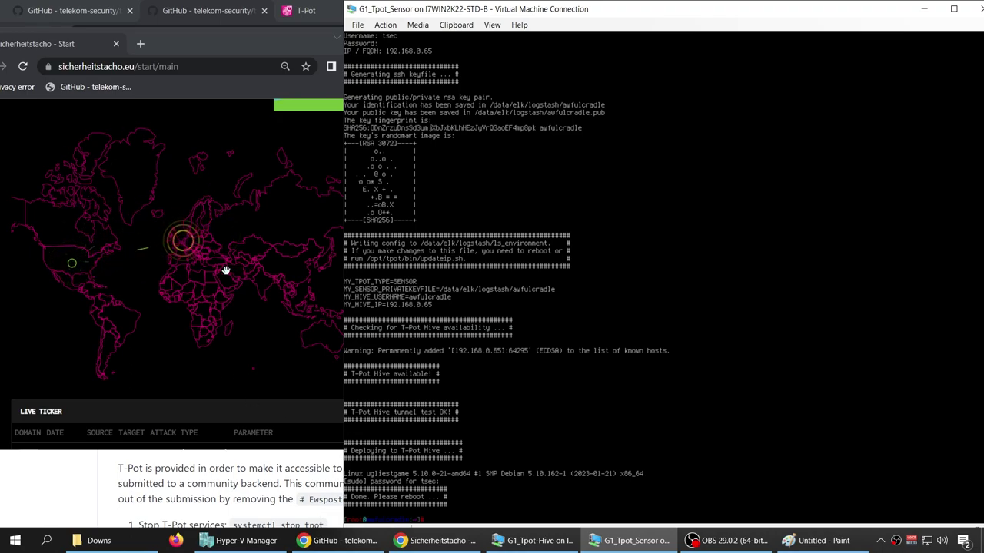
After deploy.sh reports Done, glance at the Sicherheitstacho attack map, then return to the sensor VM console.
left_click(186, 207)
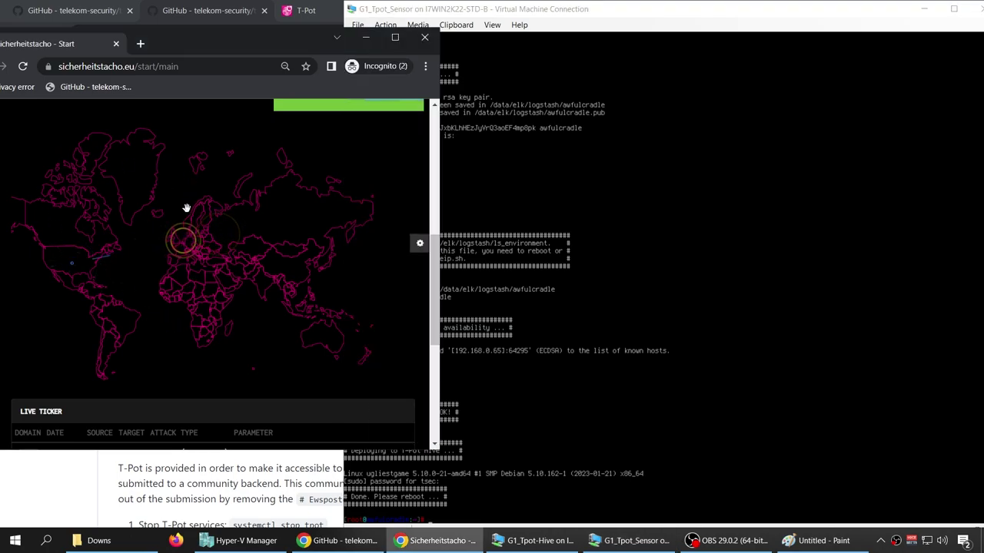
key("alt+Tab")
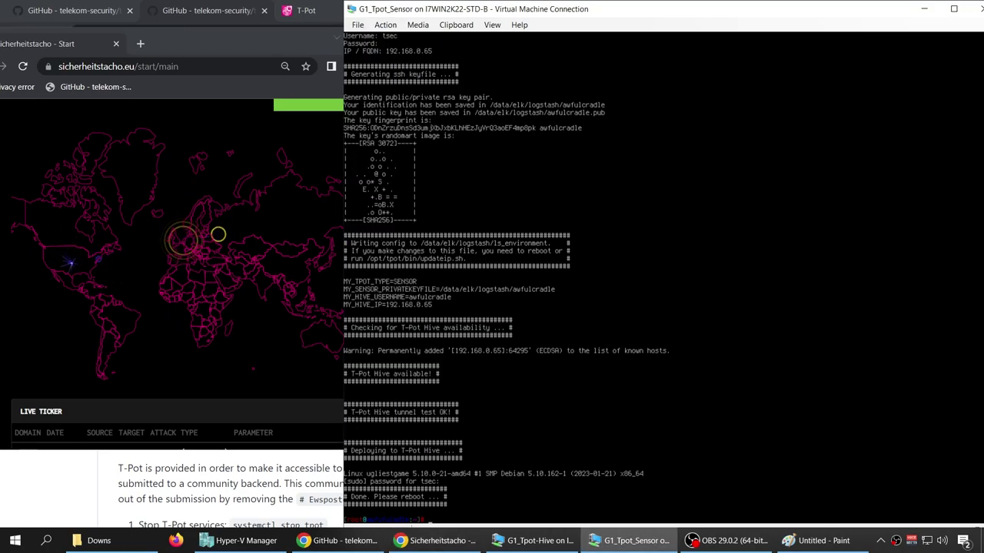
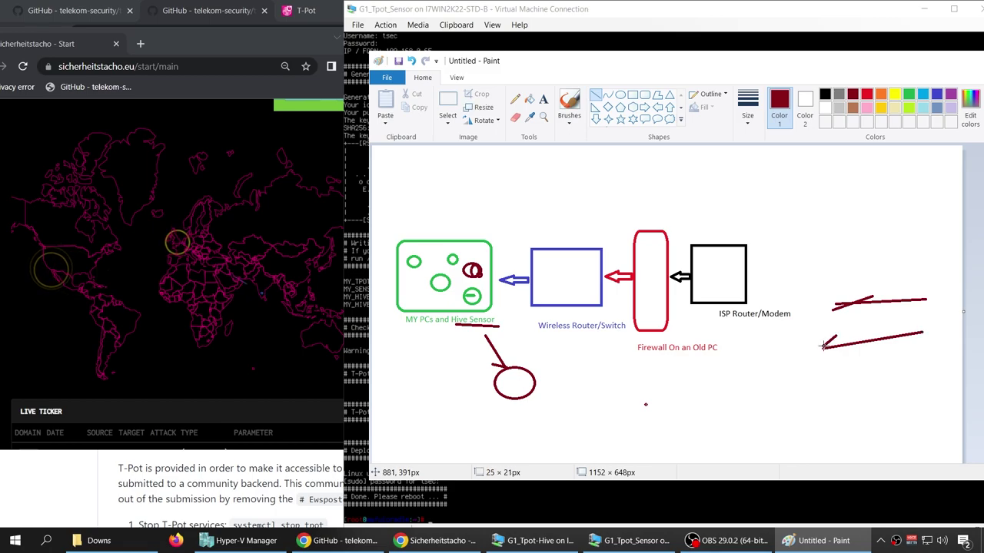
Add a dark-red stroke and a left-pointing arrow pointing into the ISP Router/Modem box.
mouse_move(837, 336)
left_mouse_down()
mouse_move(836, 353)
mouse_move(808, 339)
left_mouse_up()
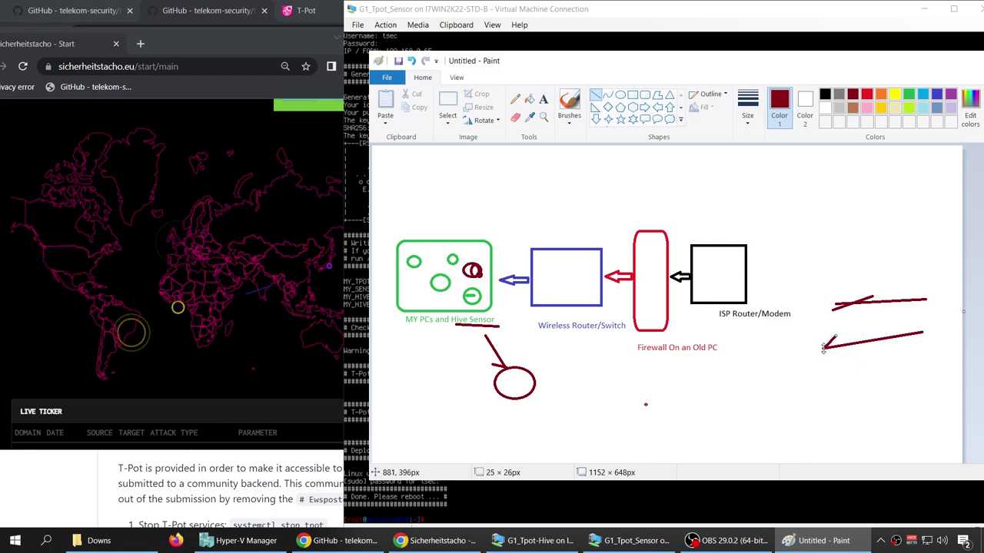
left_click(662, 109)
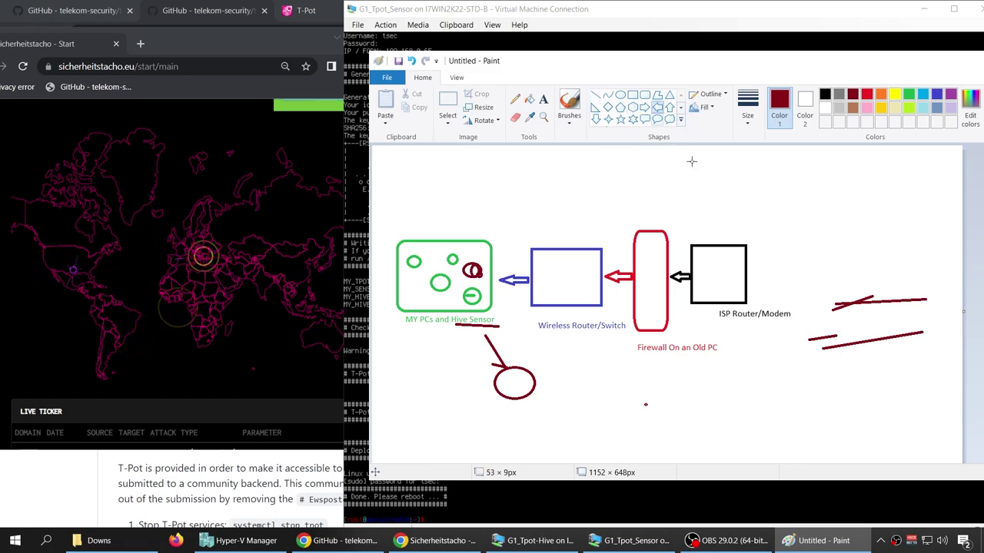
mouse_move(889, 369)
left_mouse_down()
mouse_move(752, 368)
mouse_move(751, 391)
left_mouse_up()
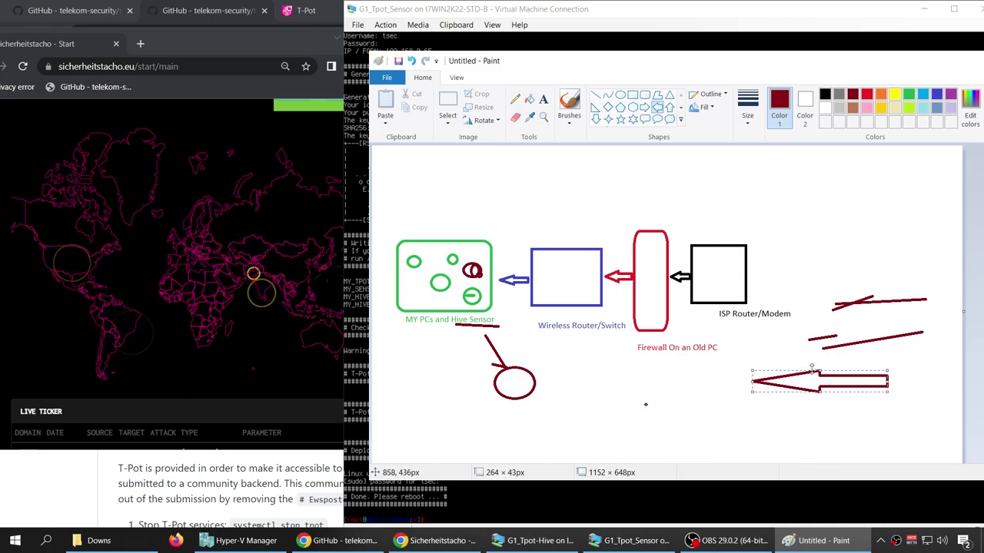
left_click_drag(848, 382, 845, 271)
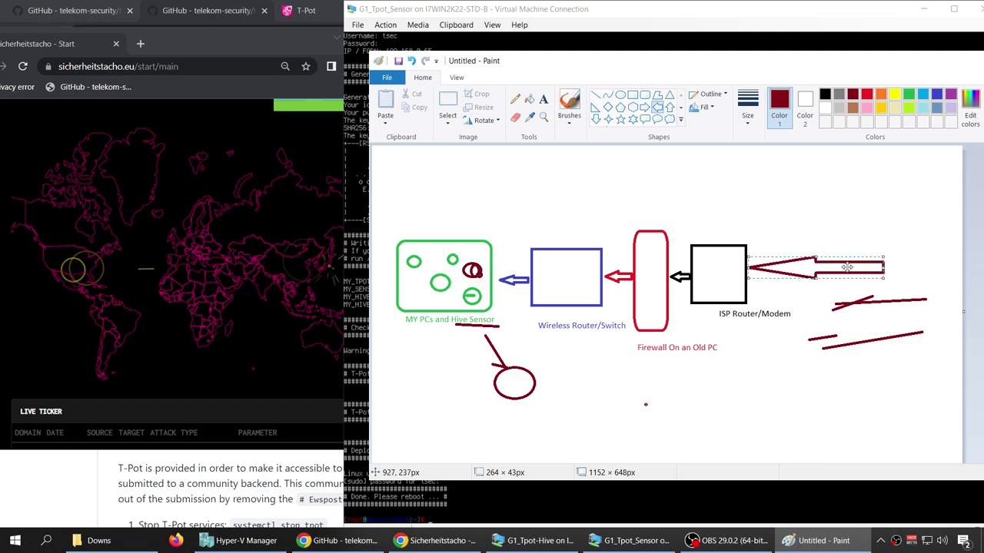
left_click(775, 284)
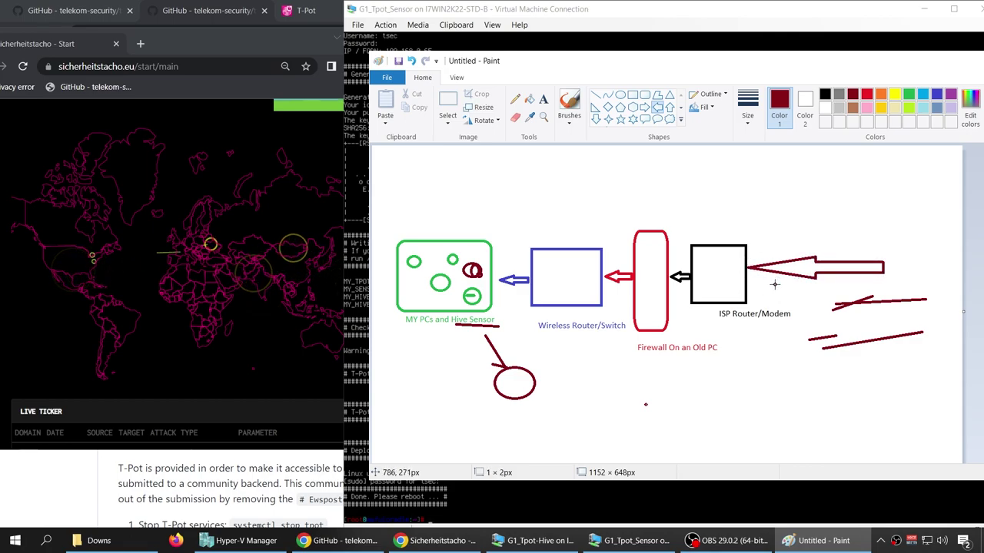
Link the router to the circle with a sagging curve, plus arrowhead and firewall line strokes.
left_click(608, 95)
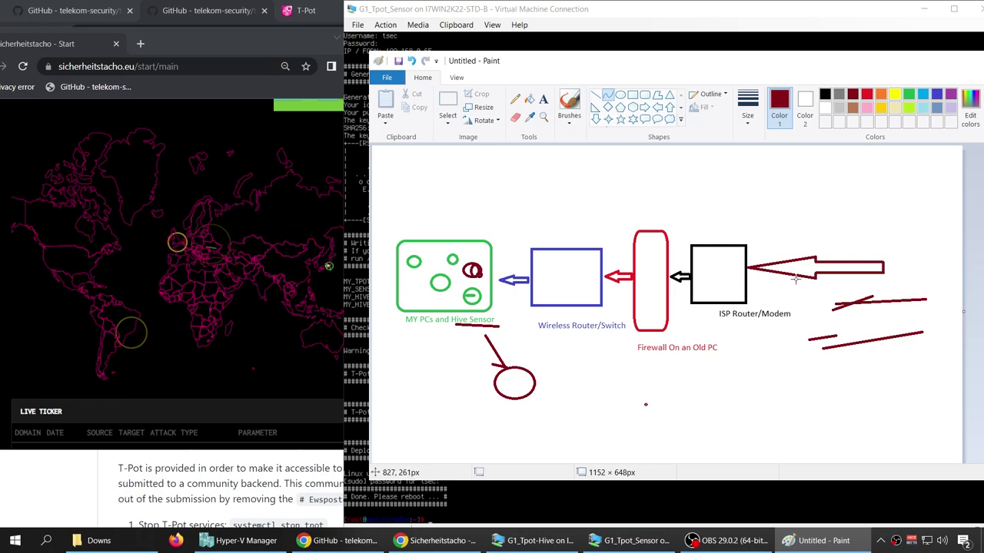
left_click_drag(796, 278, 537, 382)
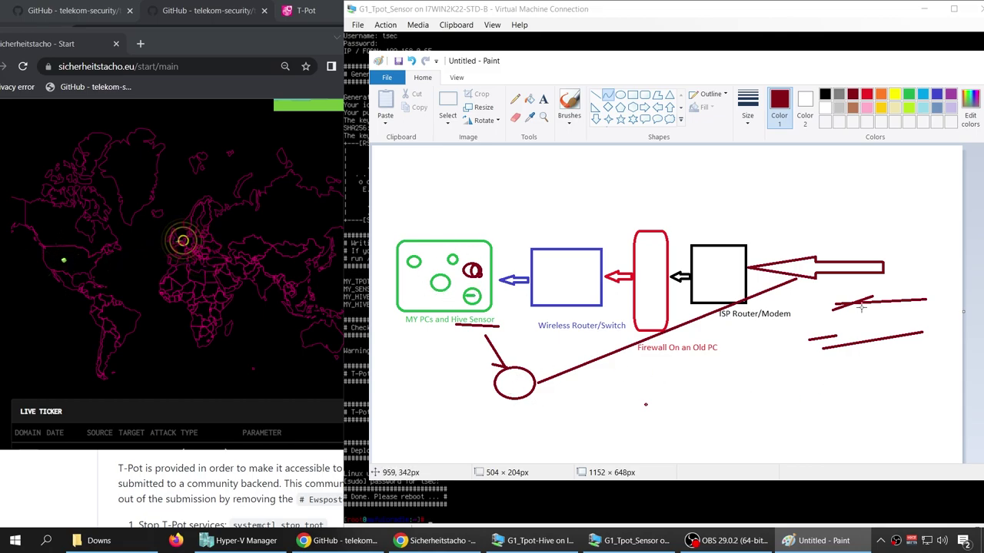
left_click_drag(722, 279, 719, 393)
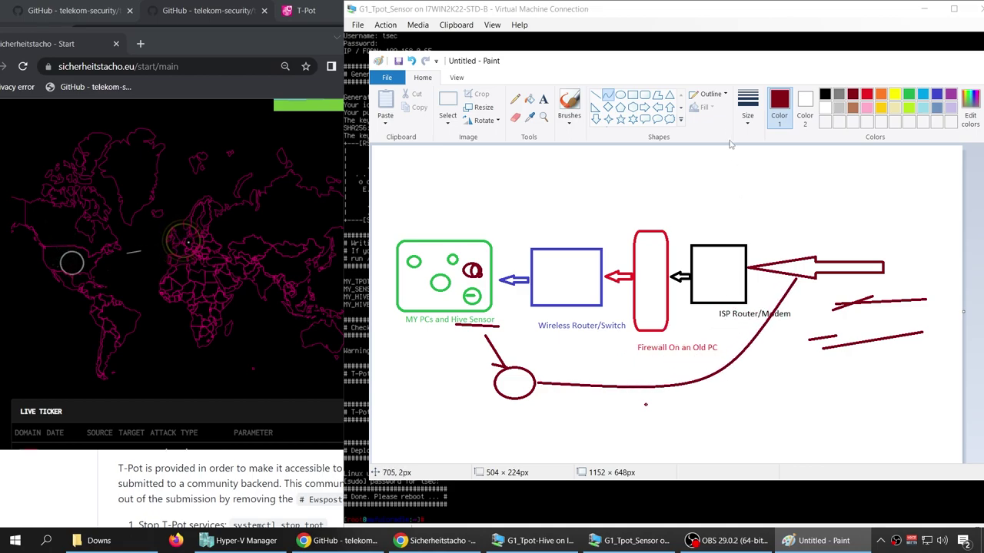
left_click(596, 94)
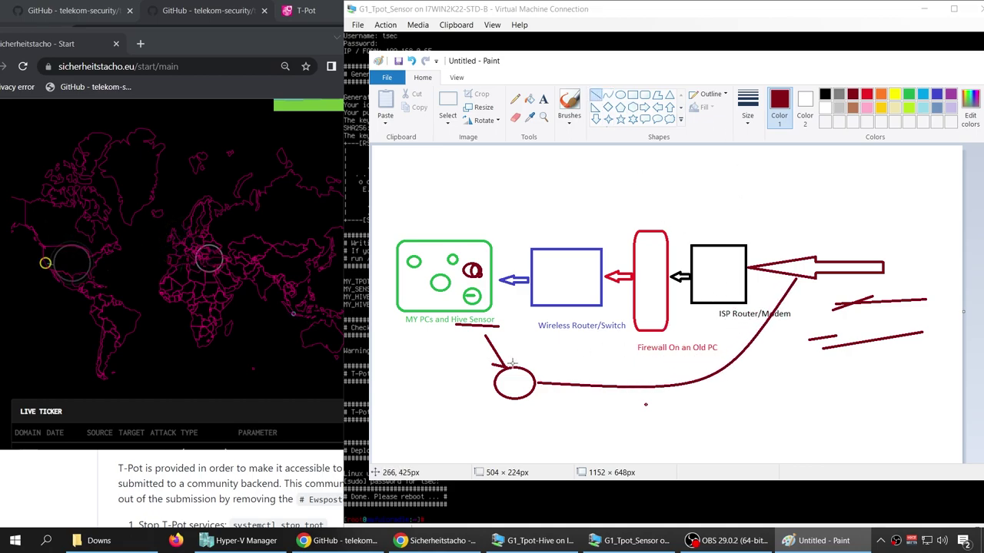
left_click_drag(508, 358, 506, 368)
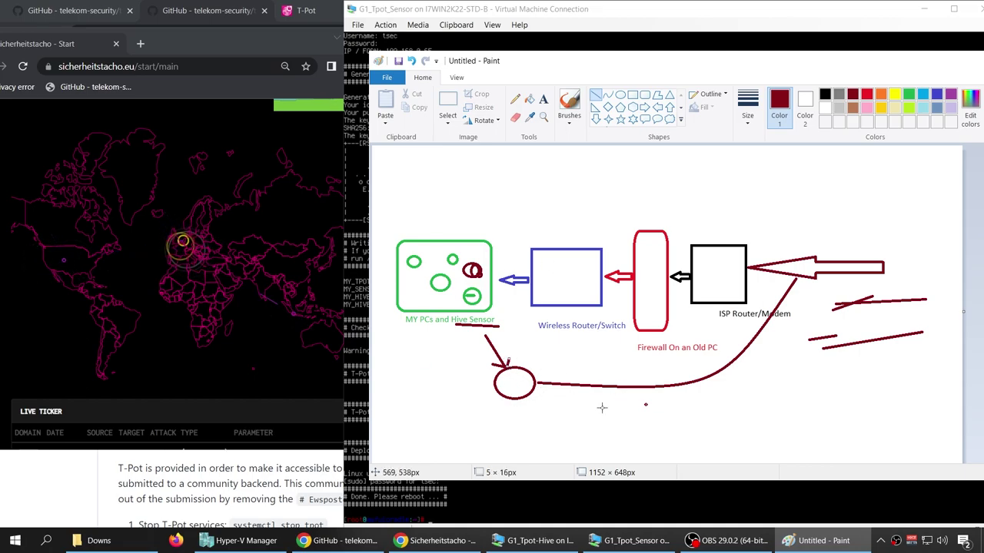
left_click(530, 376)
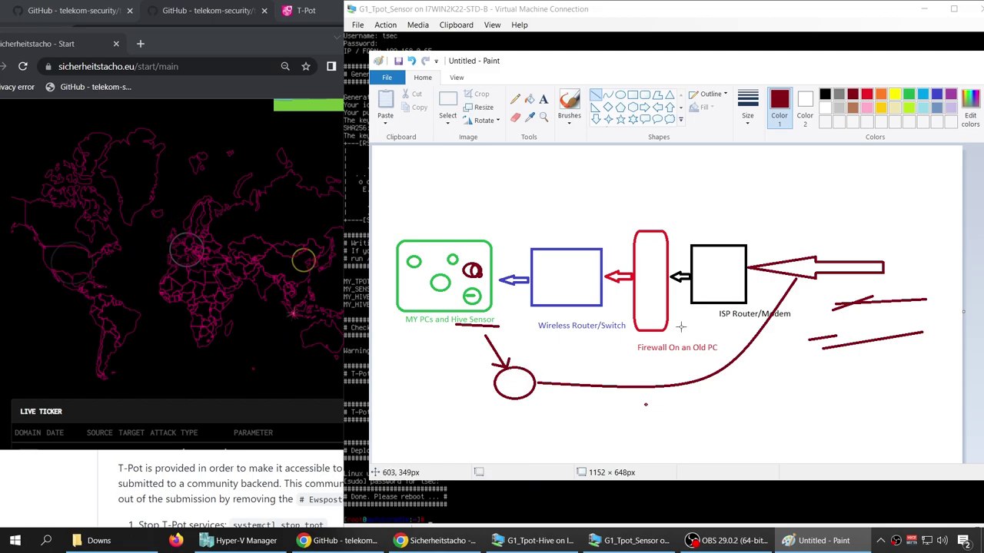
mouse_move(645, 320)
left_mouse_down()
mouse_move(648, 351)
mouse_move(648, 340)
left_mouse_up()
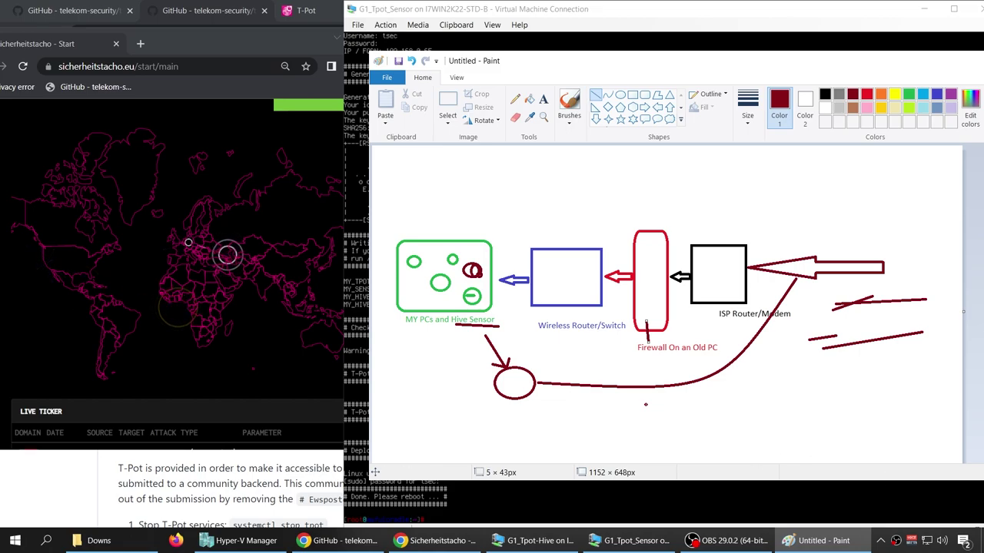
left_click(787, 492)
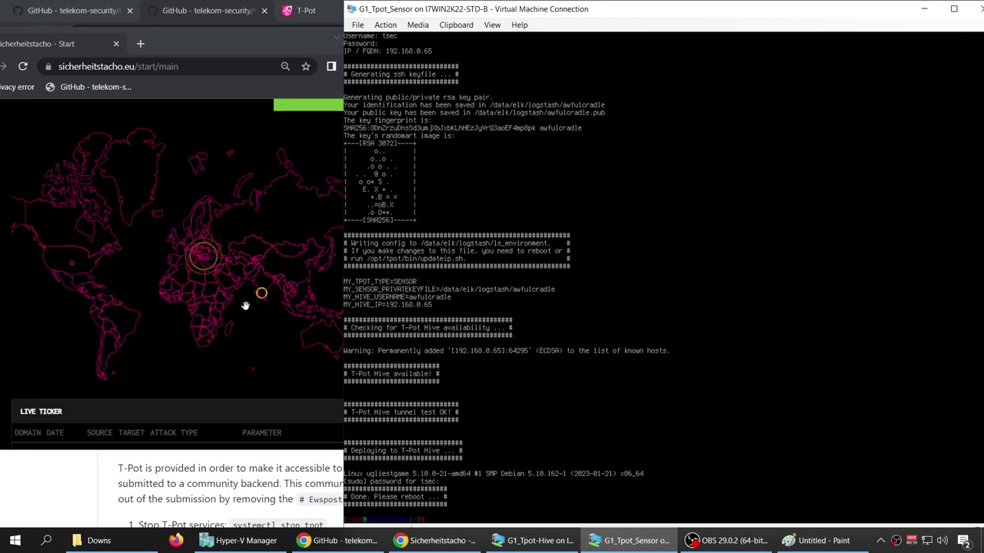
Scroll the GitHub README, highlighting the systemctl stop tpot command and Ewsposter references.
left_click(206, 478)
scroll(206, 482, "down", 4)
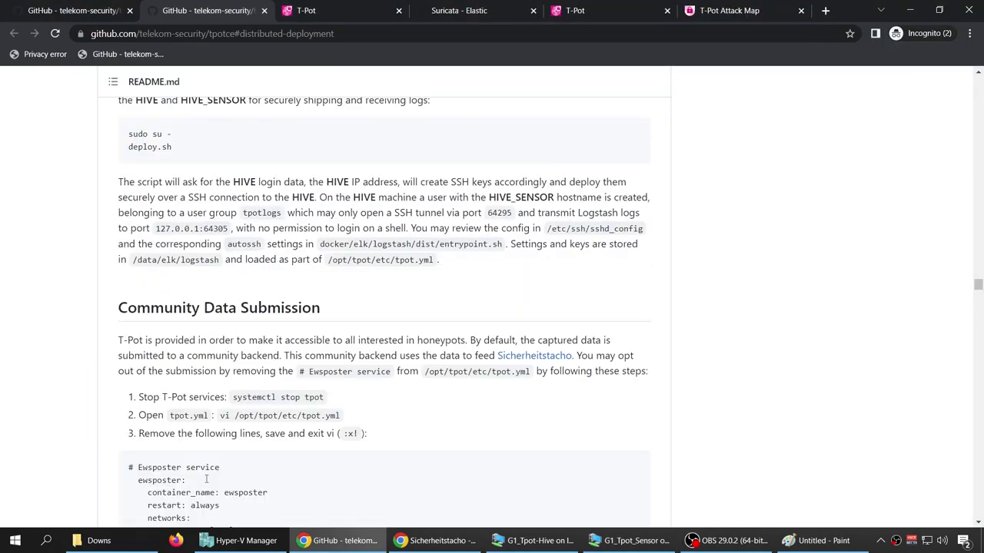
left_click_drag(340, 288, 232, 269)
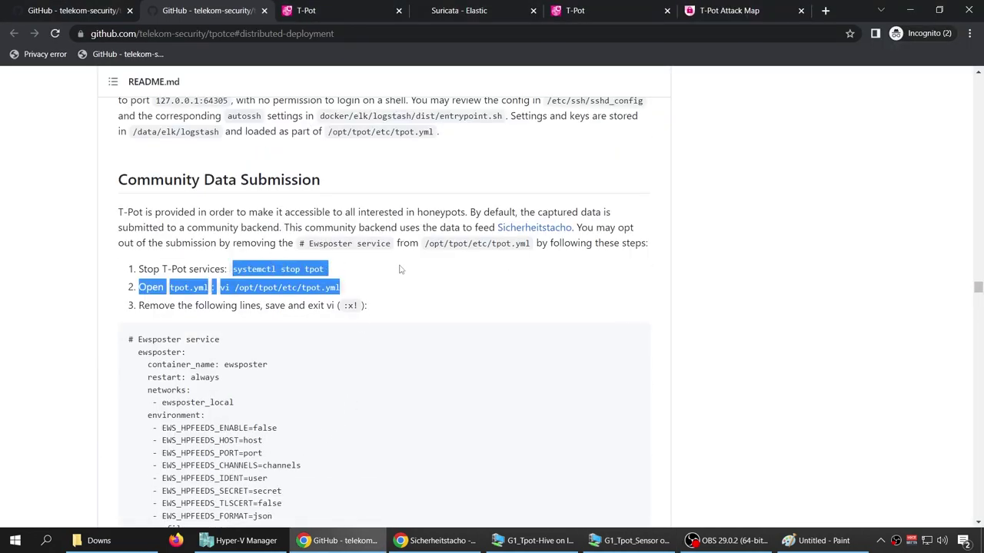
left_click(358, 315)
scroll(359, 307, "up", 1)
scroll(358, 307, "up", 1)
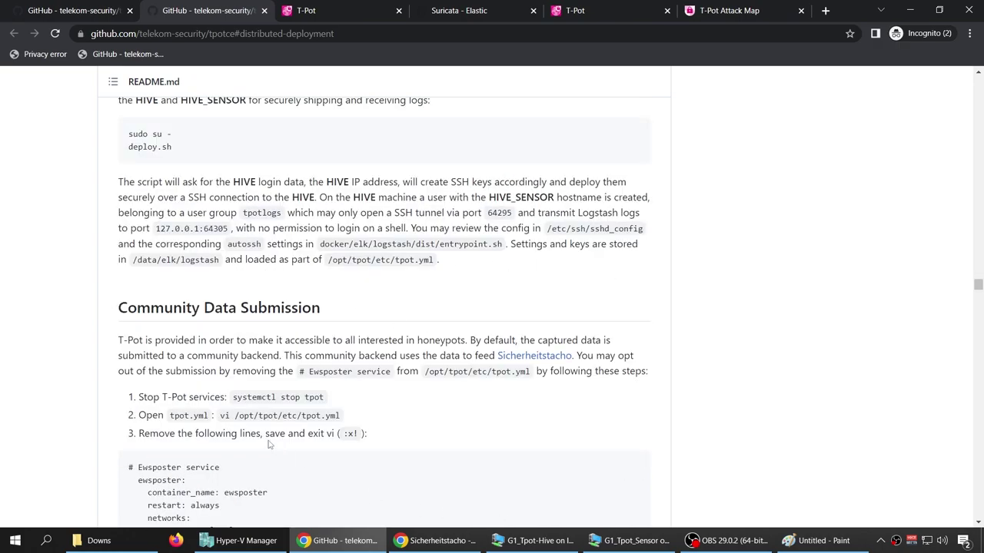
left_click_drag(237, 398, 329, 399)
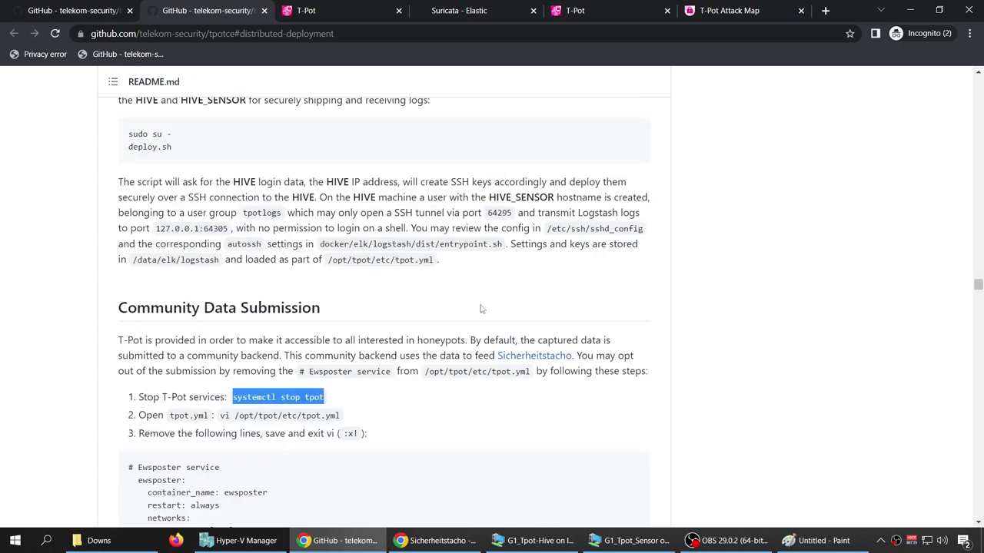
left_click(353, 416)
scroll(377, 453, "down", 2)
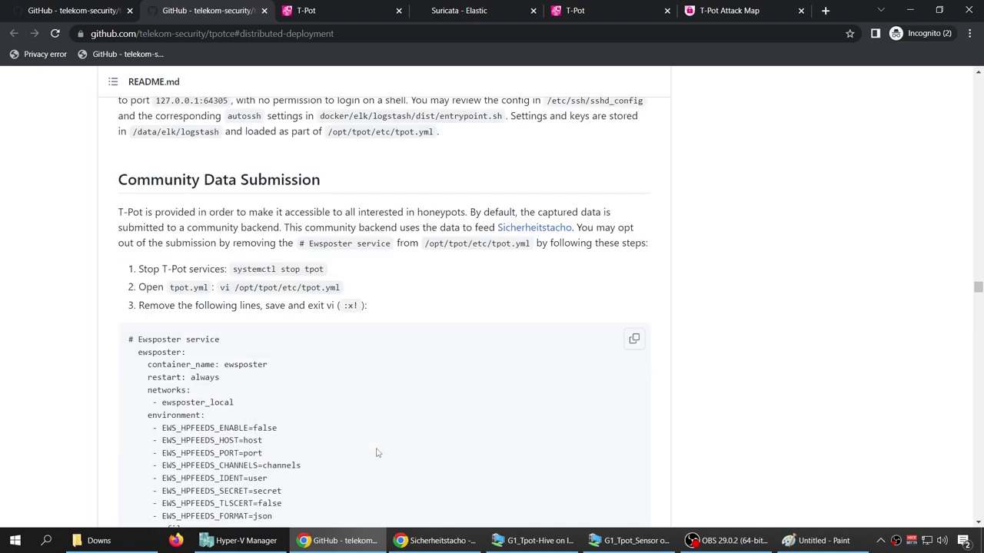
scroll(377, 453, "down", 1)
scroll(375, 445, "up", 2)
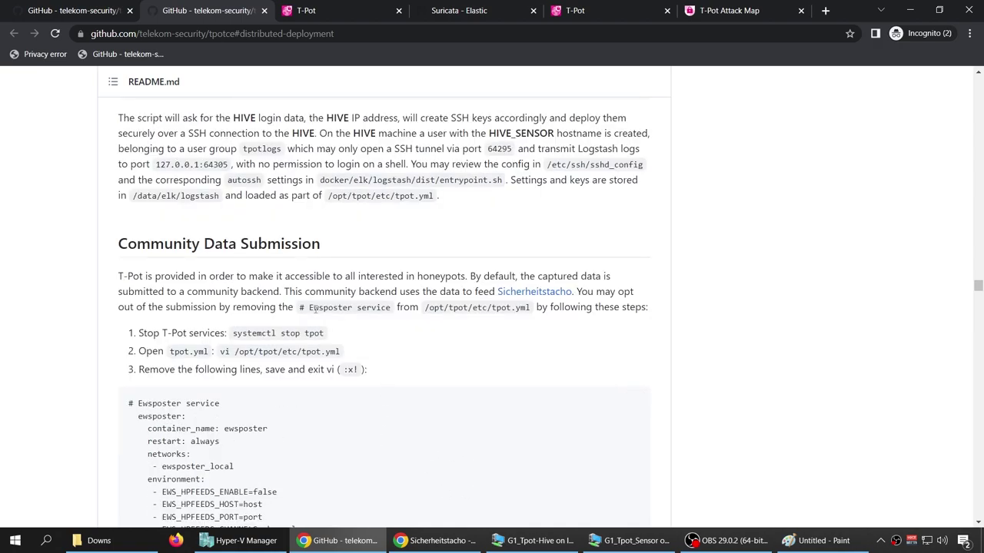
left_click_drag(309, 308, 394, 310)
left_click(306, 307)
scroll(322, 447, "down", 1)
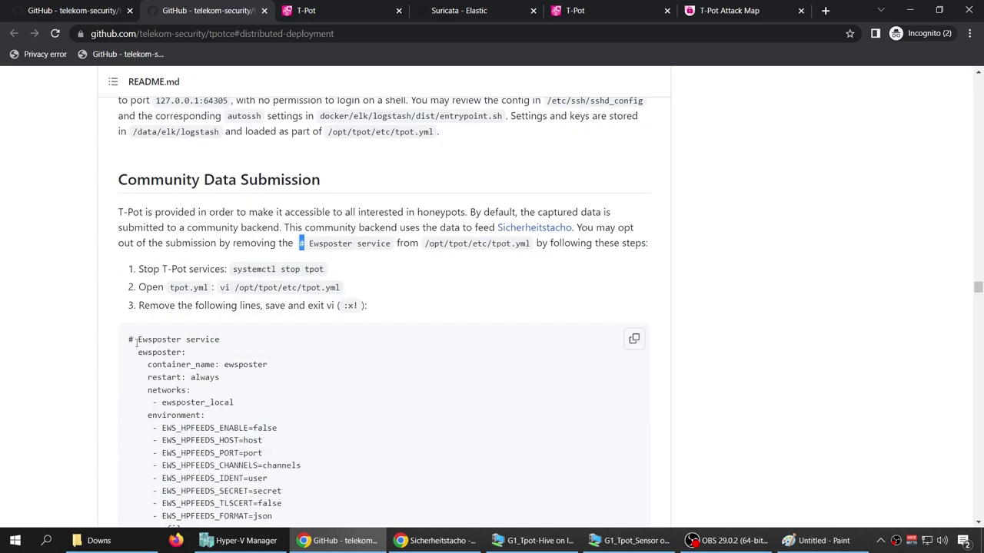
left_click_drag(139, 339, 129, 339)
Highlight the README text on data sent to a community backend and how to opt out.
left_click_drag(209, 214, 415, 216)
left_click_drag(475, 212, 621, 215)
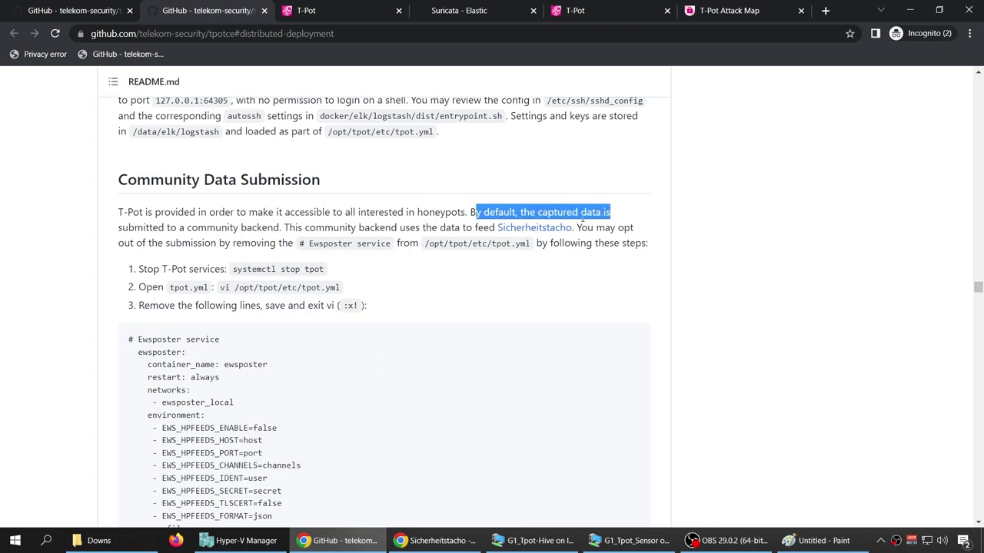
left_click_drag(128, 227, 286, 229)
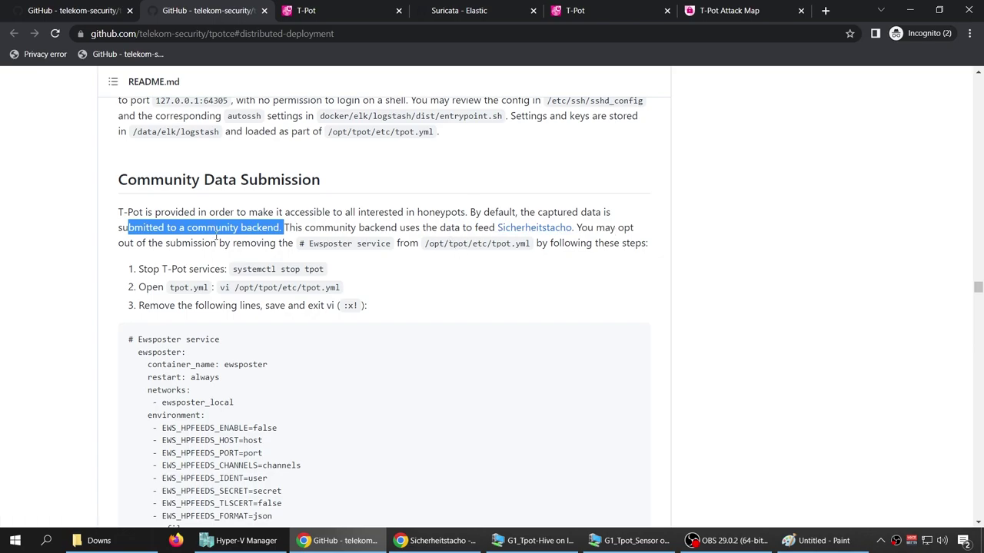
left_click_drag(164, 242, 389, 244)
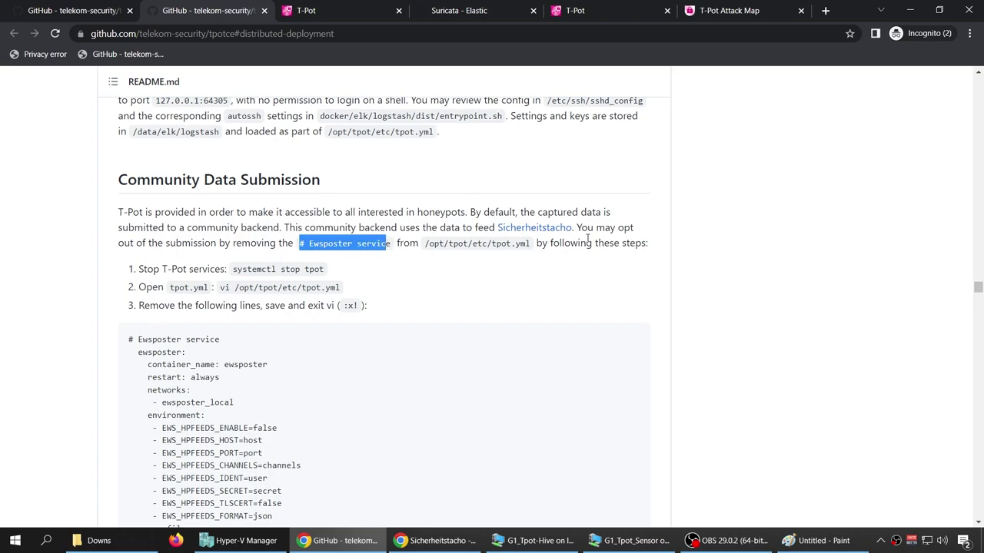
scroll(353, 328, "down", 2)
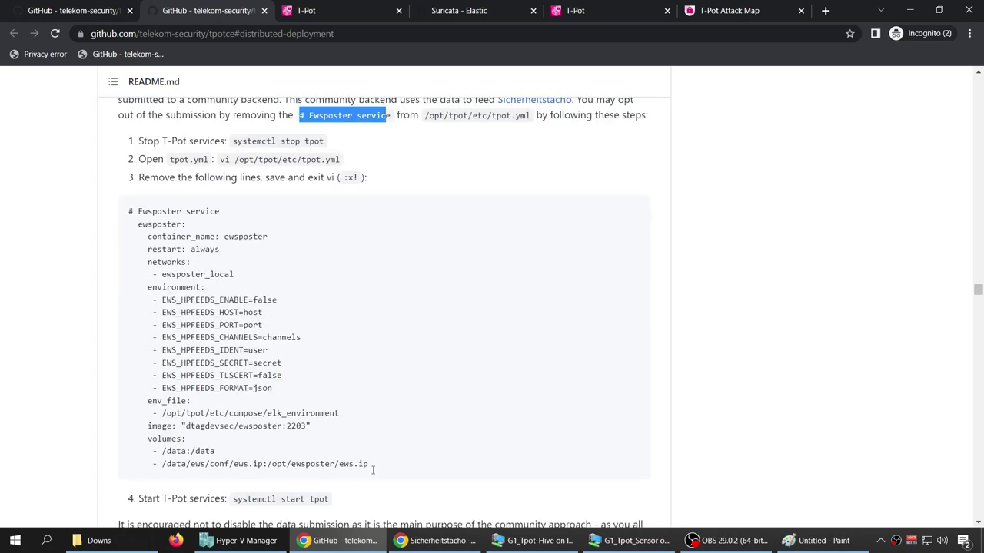
left_click_drag(373, 470, 131, 210)
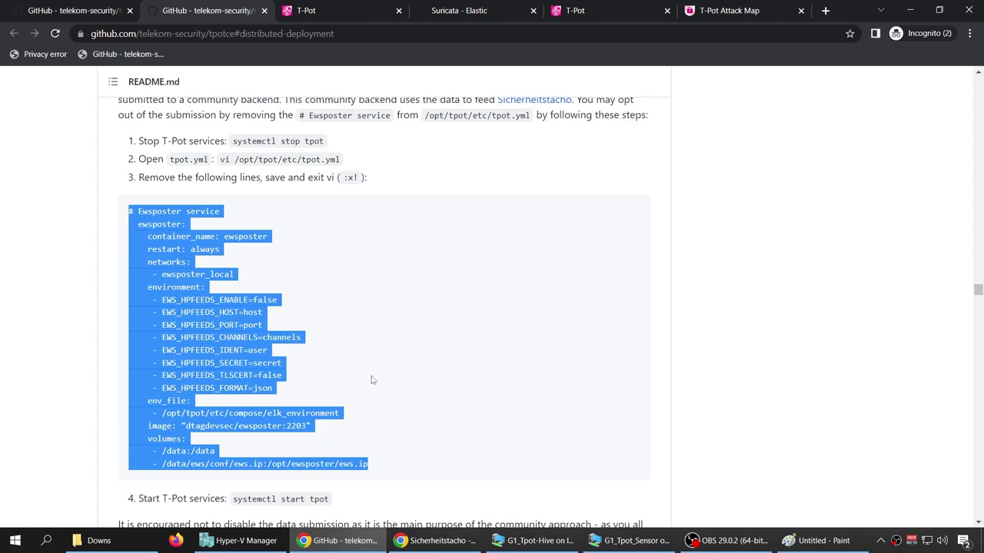
left_click_drag(192, 178, 334, 178)
left_click(302, 177)
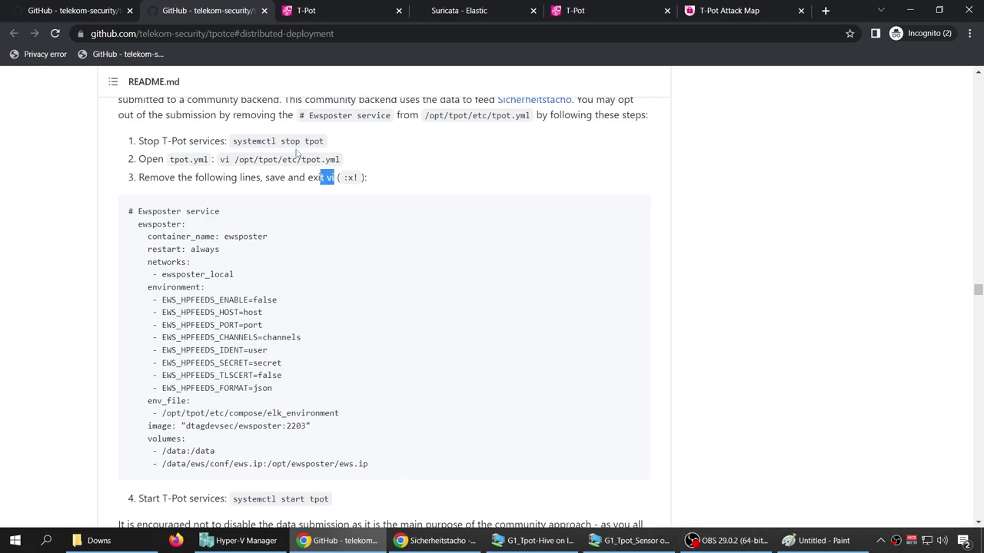
Copy 'systemctl stop tpot' from the README over to the sensor VM console.
left_click_drag(326, 143, 233, 141)
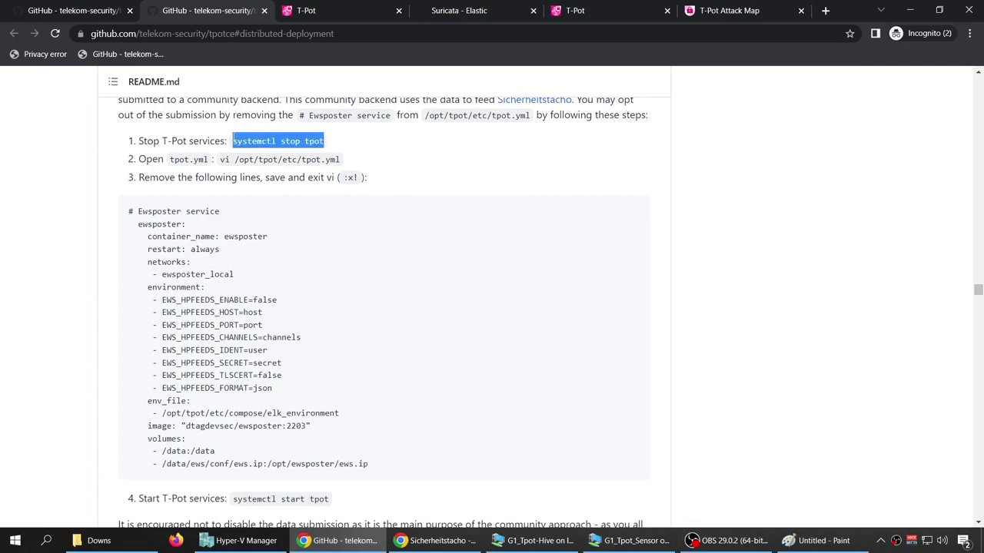
right_click(240, 141)
left_click(269, 150)
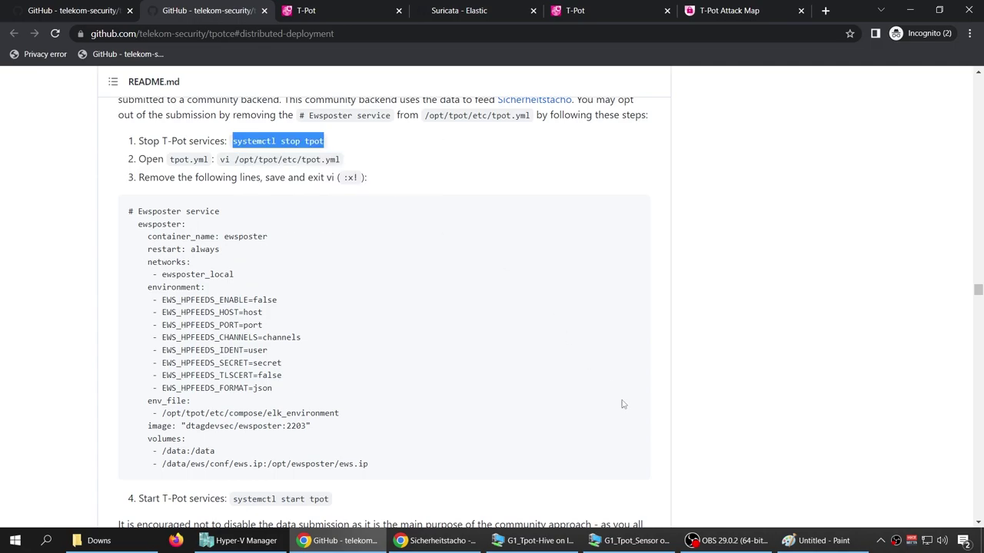
left_click(648, 543)
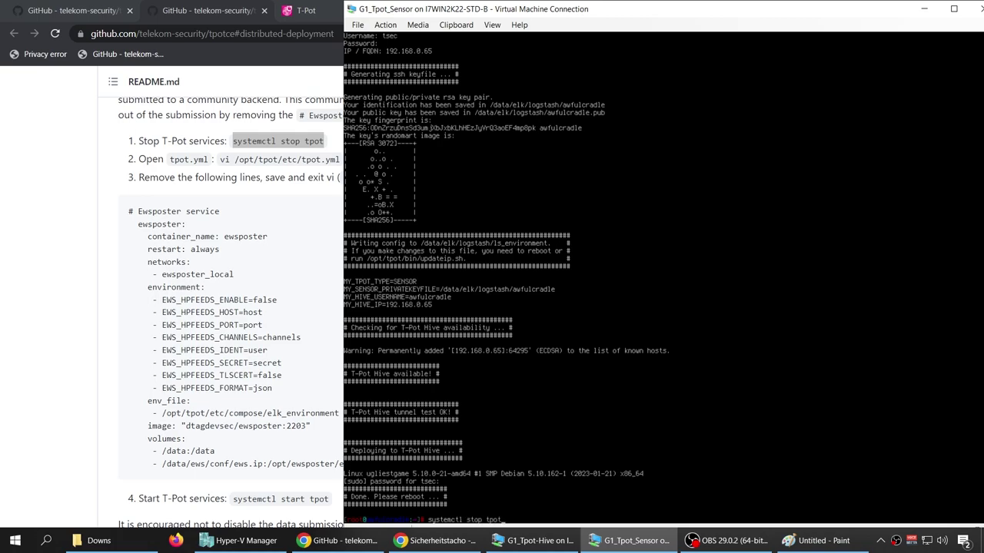
Run systemctl stop tpot, clear the screen, and run dps.sh showing every service DOWN.
key("Return")
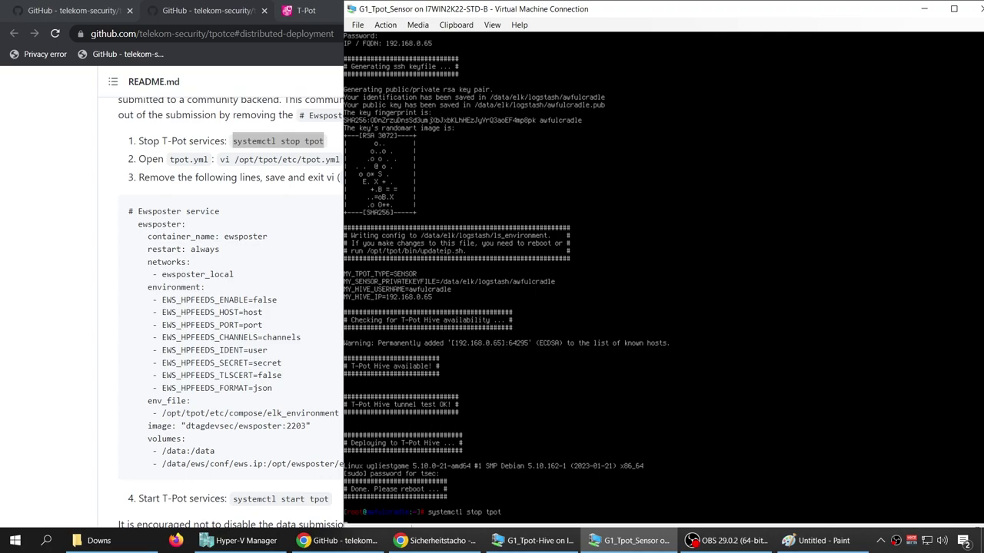
key("Return")
type("clear")
key("Return")
type("dps")
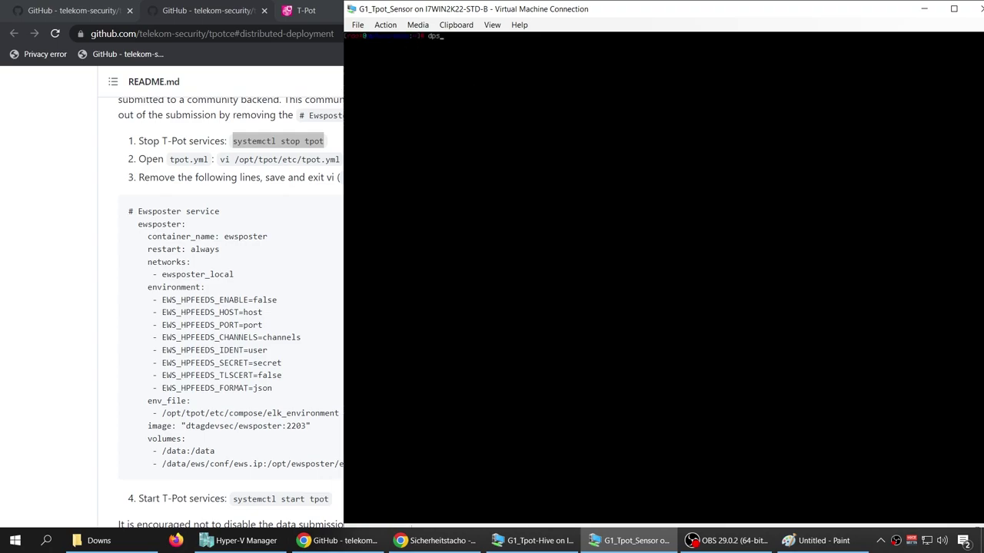
type(".sh")
key("Return")
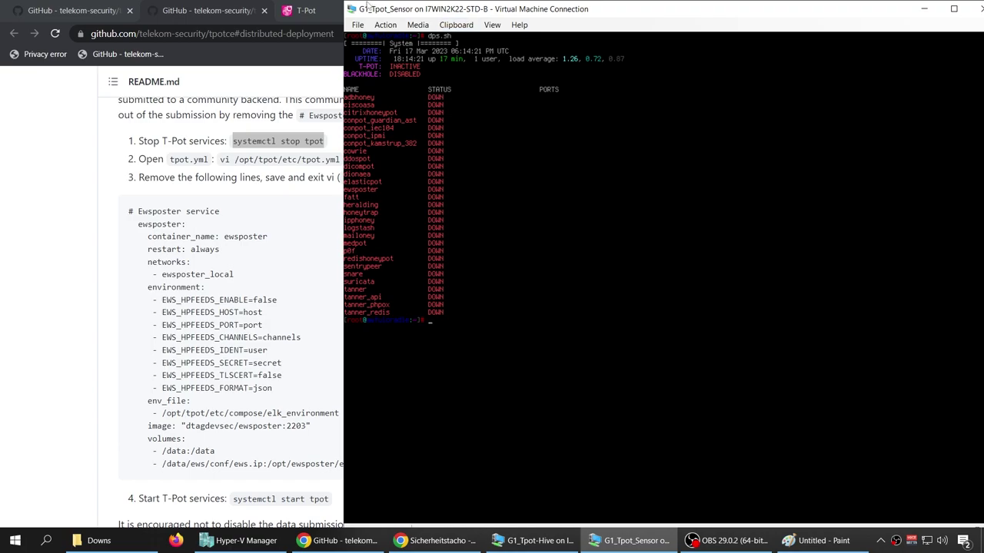
Shift the console window right and open then exit an empty nano editor.
left_click_drag(455, 14, 527, 15)
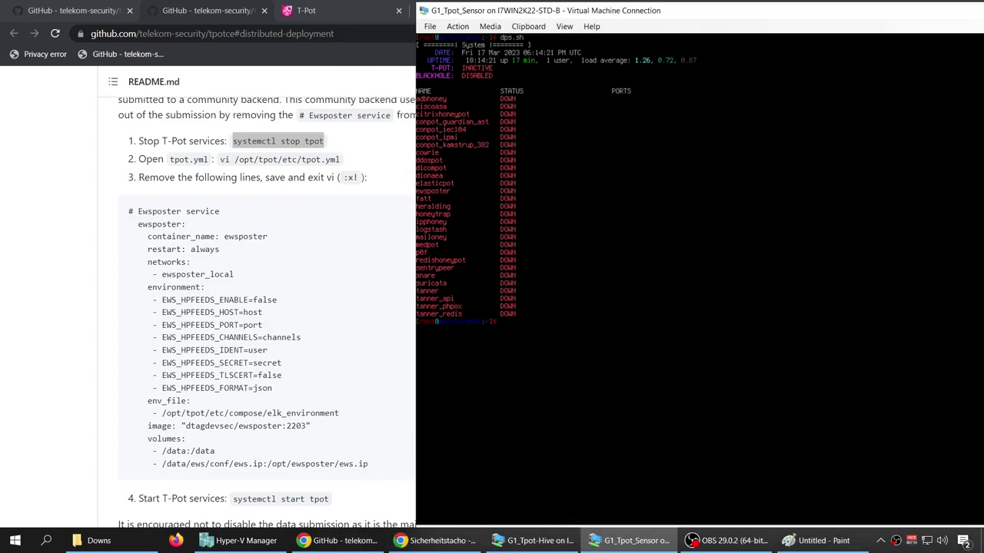
type("nano")
key("Return")
key("ctrl+x")
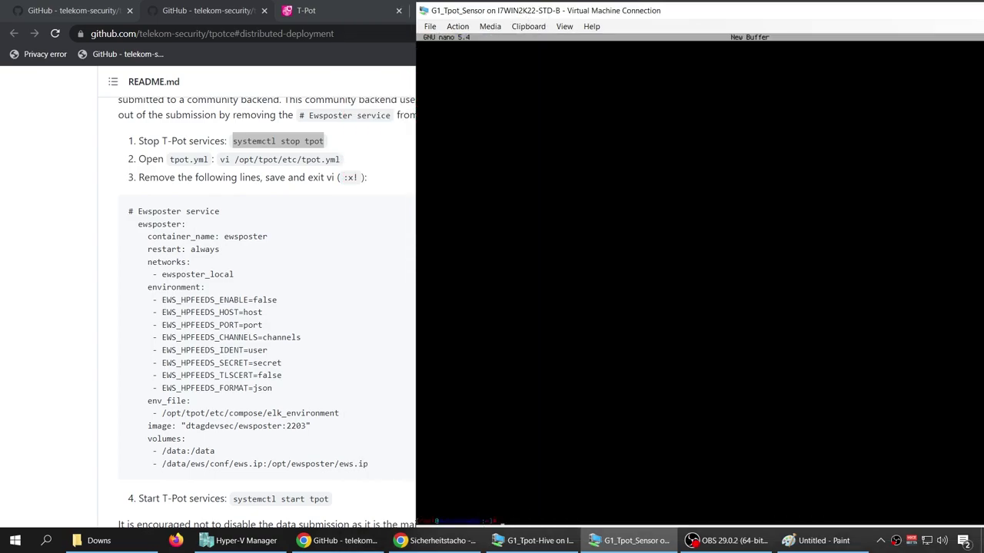
Open /opt/tpot/etc/tpot.yml in nano and browse down through the service definitions.
type("clear")
key("Return")
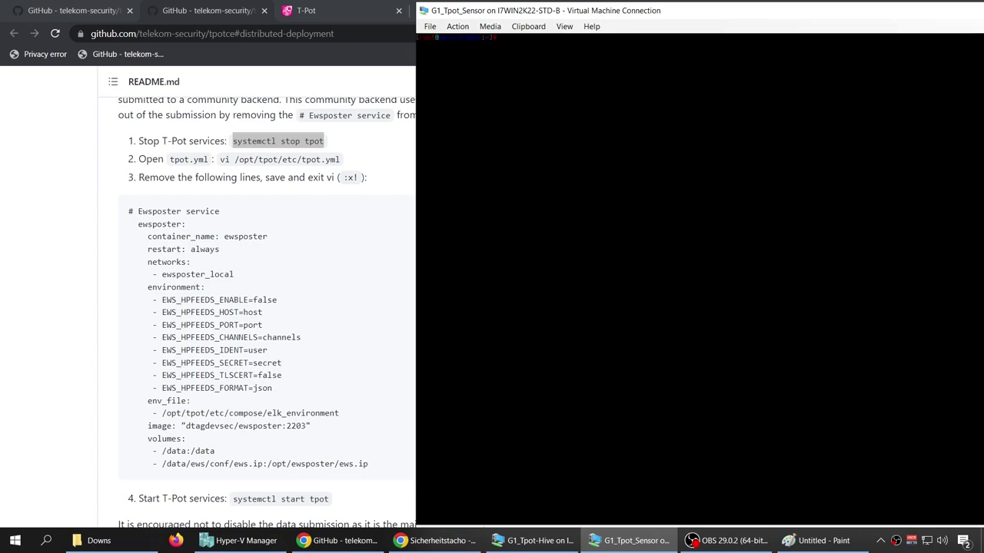
type("nano /opt/tpot/etc/tpot.yml")
key("Return")
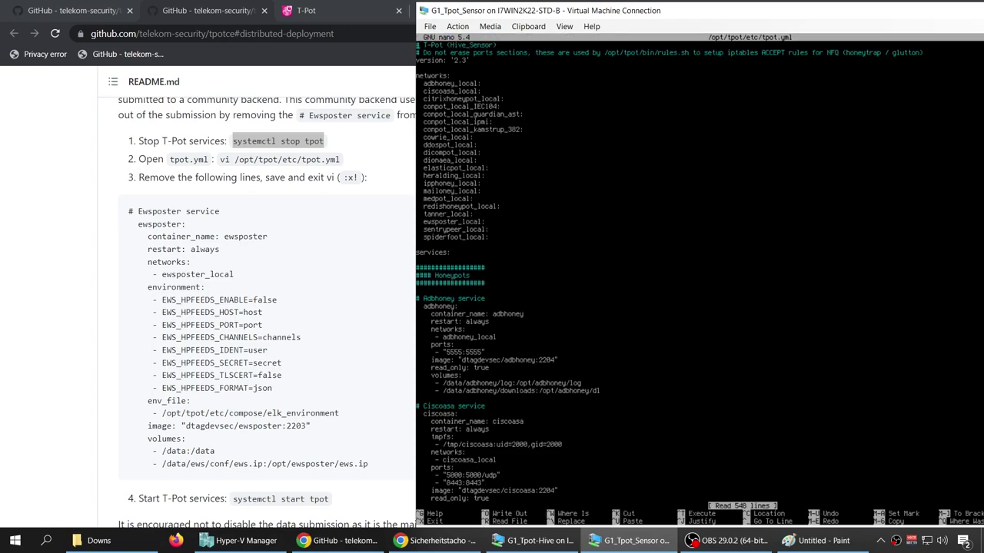
key("Down")
key("Down")
key("Down")
key("Down")
key("Down")
key("Down")
key("Down")
key("Down")
key("Down")
key("Down")
key("Down")
key("Down")
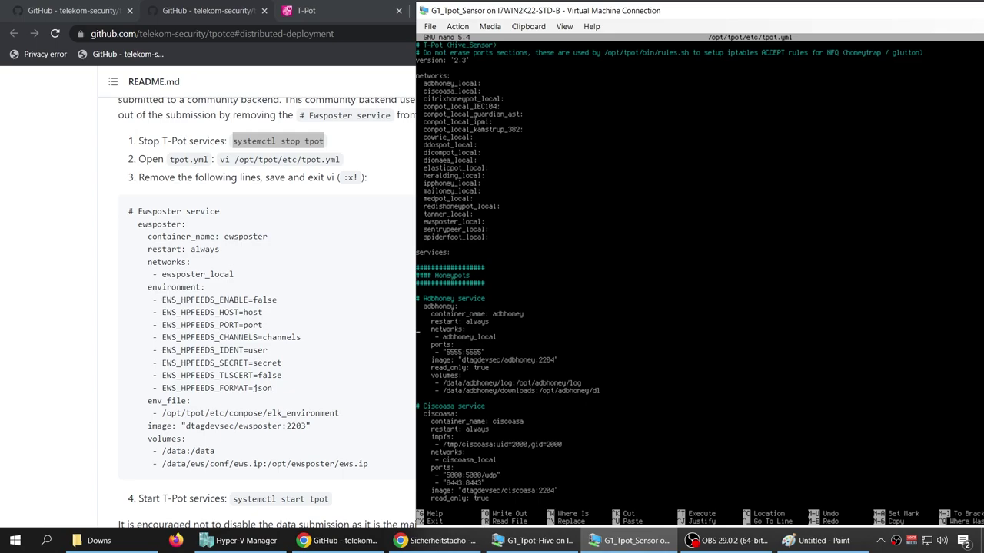
key("Down")
key("Down")
key("Down")
key("Down")
key("Down")
key("Down")
key("Down")
key("Down")
key("Down")
key("Down")
key("Down")
key("Down")
key("Down")
key("Down")
key("Down")
key("Down")
key("Down")
key("Down")
key("Down")
key("Down")
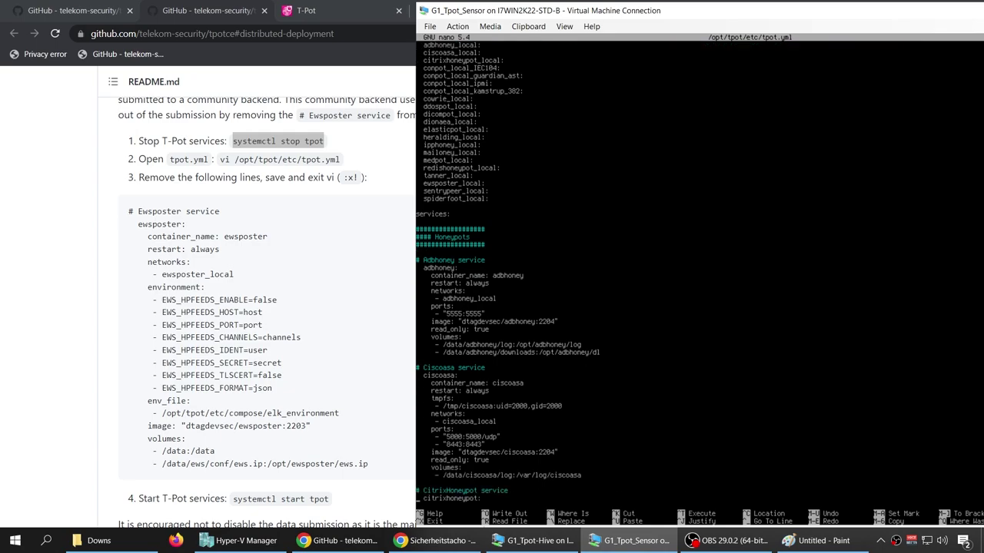
key("Down")
key("Down")
key("Down")
key("Down")
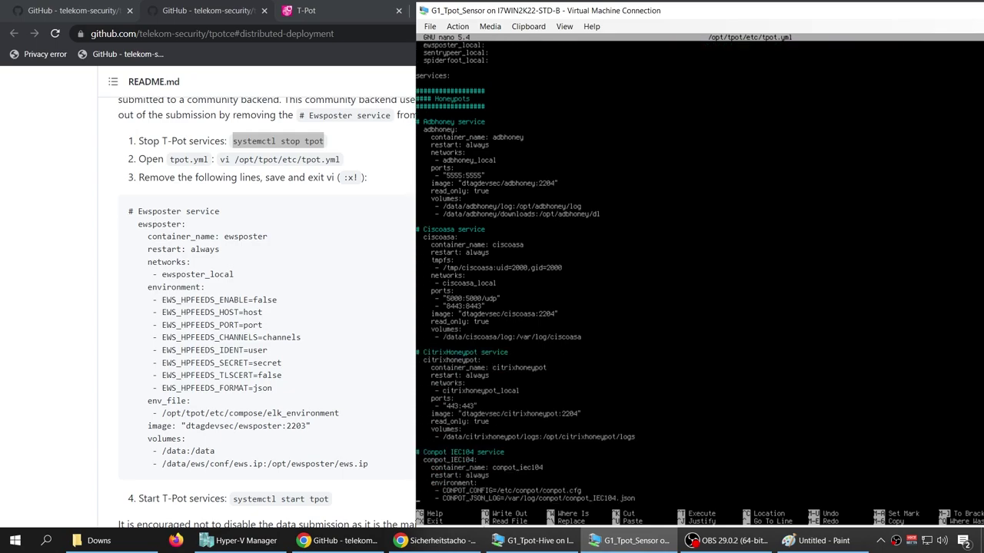
key("Down")
key("Down")
key("Down")
key("Down")
key("Down")
key("Down")
key("Down")
key("Down")
key("Down")
key("Down")
key("Down")
key("Down")
key("Down")
key("Down")
key("Down")
key("Down")
key("Down")
key("Down")
key("Down")
key("Down")
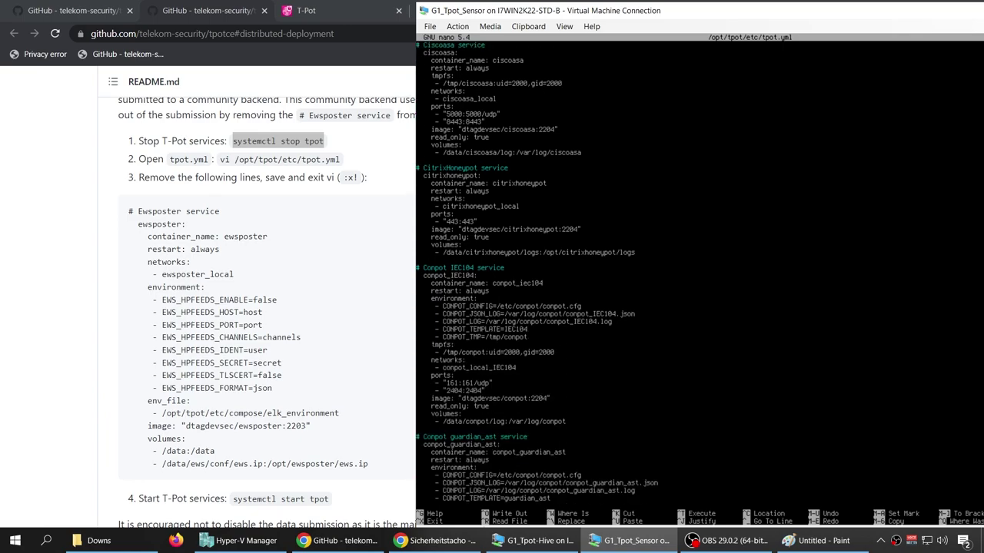
Search tpot.yml for 'Ewsposter' and check the 2203 image tag in the README.
key("ctrl+w")
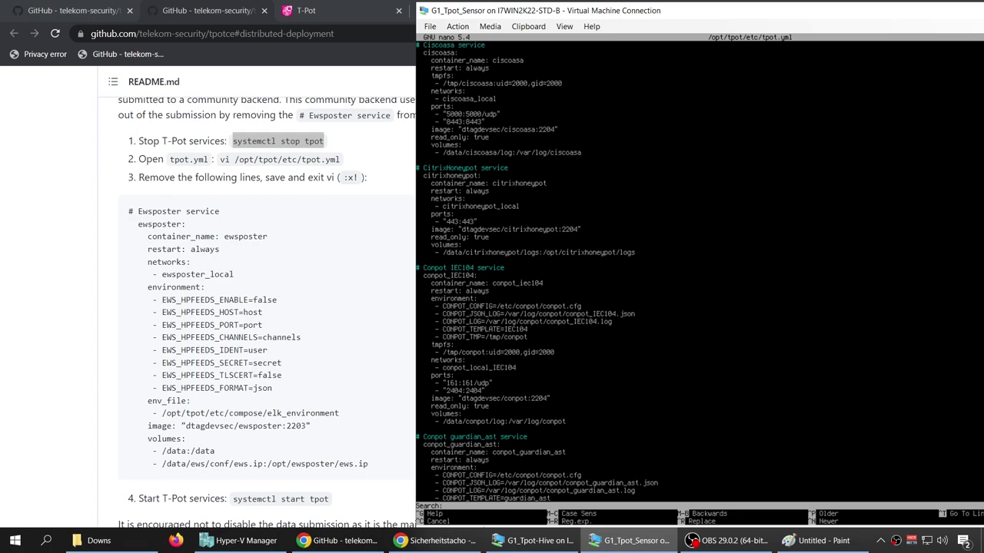
type("we")
key("BackSpace")
key("BackSpace")
type("Ewsposter")
key("Return")
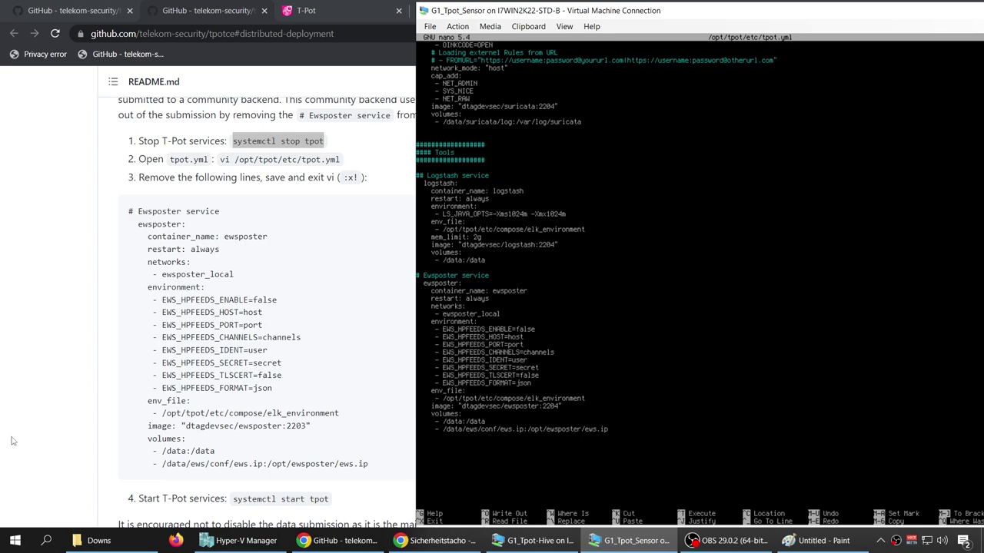
left_click_drag(286, 426, 310, 427)
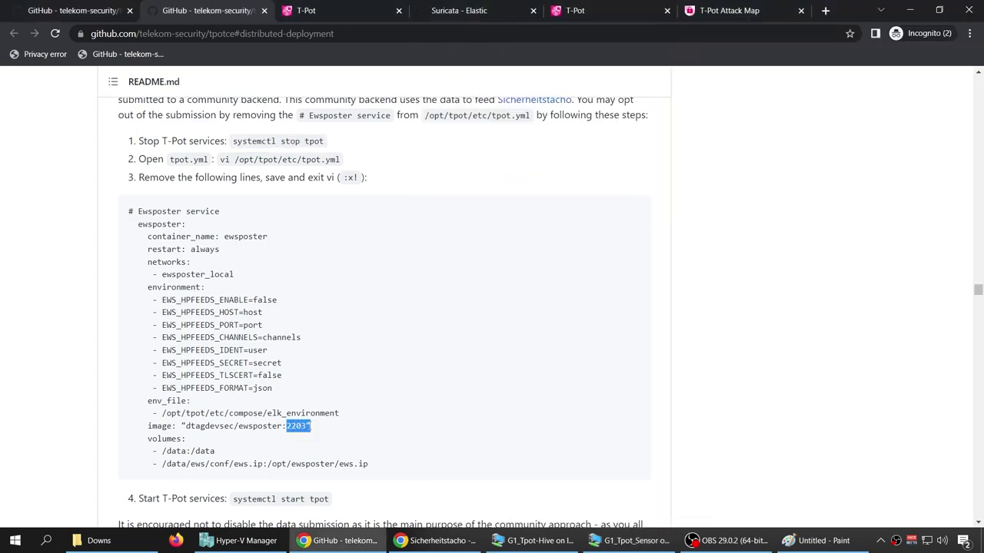
left_click(659, 540)
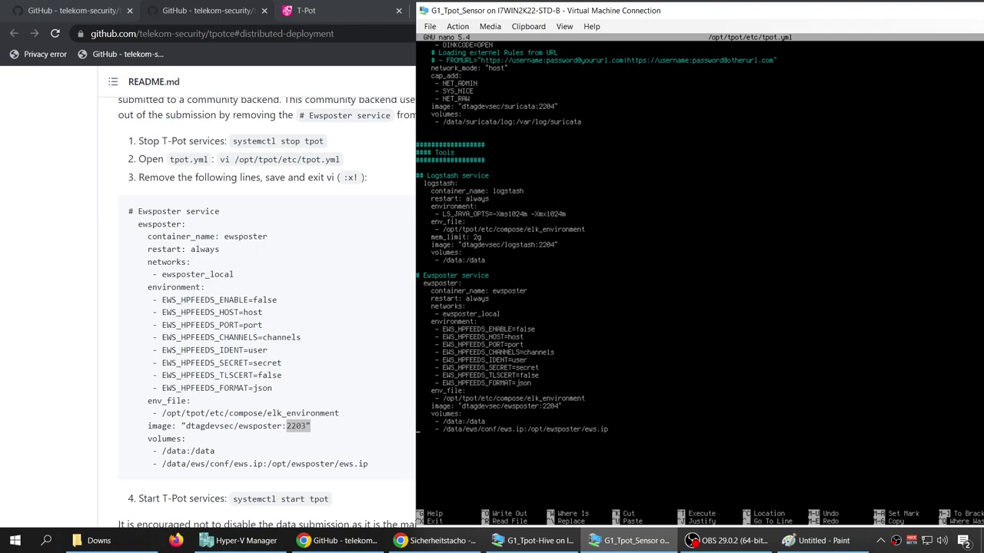
Delete the Ewsposter volumes, image, env_file, HPFEEDS, PORT and HOST lines.
key("BackSpace")
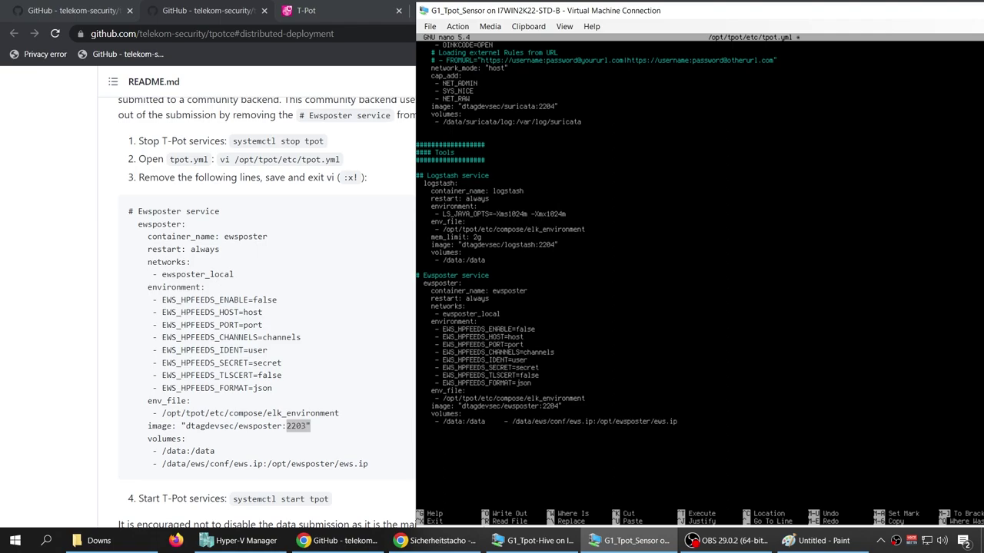
key("Delete")
key("Delete")
key("Delete")
key("Delete")
key("Delete")
key("Delete")
key("Delete")
key("Delete")
key("Delete")
key("Delete")
key("Delete")
key("Delete")
key("Delete")
key("Delete")
key("Delete")
key("Delete")
key("Delete")
key("Delete")
key("Delete")
key("Delete")
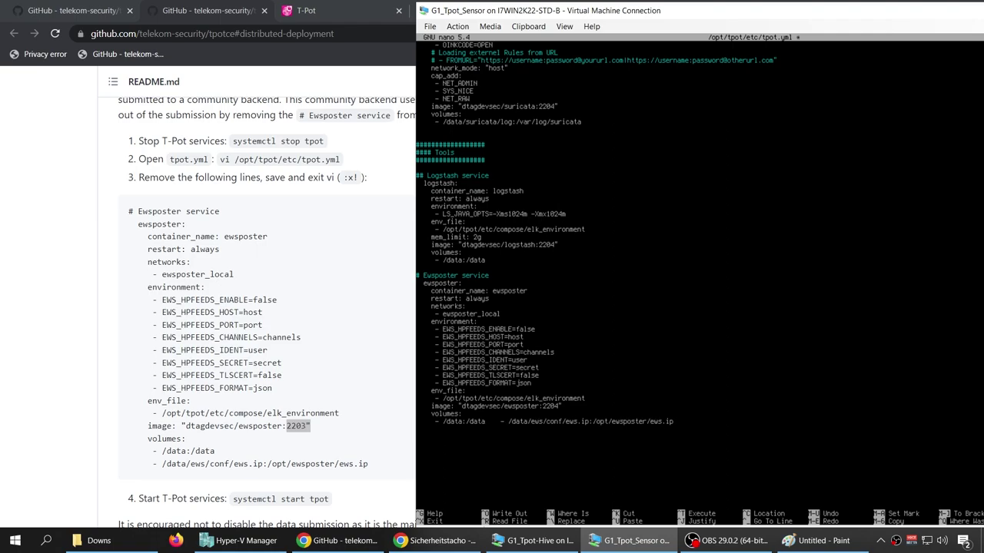
key("Delete")
key("Delete")
key("Delete")
key("Delete")
key("Delete")
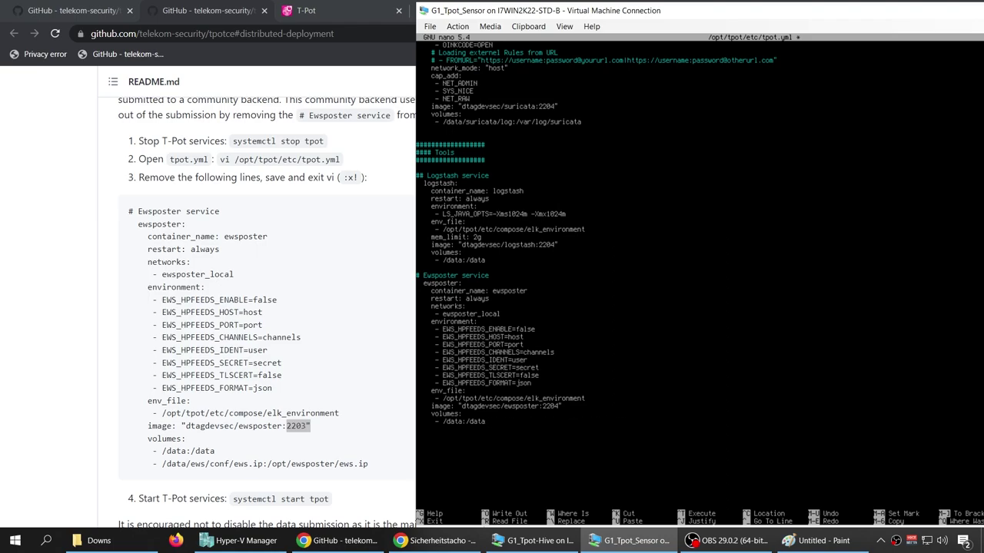
key("BackSpace")
key("BackSpace")
key("BackSpace")
key("BackSpace")
key("BackSpace")
key("BackSpace")
key("BackSpace")
key("BackSpace")
key("BackSpace")
key("BackSpace")
key("BackSpace")
key("BackSpace")
key("BackSpace")
key("BackSpace")
key("BackSpace")
key("BackSpace")
key("BackSpace")
key("BackSpace")
key("BackSpace")
key("BackSpace")
key("BackSpace")
key("BackSpace")
key("BackSpace")
key("BackSpace")
key("BackSpace")
key("BackSpace")
key("BackSpace")
key("BackSpace")
key("BackSpace")
key("BackSpace")
key("BackSpace")
key("BackSpace")
key("BackSpace")
key("BackSpace")
key("BackSpace")
key("BackSpace")
key("BackSpace")
key("BackSpace")
key("BackSpace")
key("BackSpace")
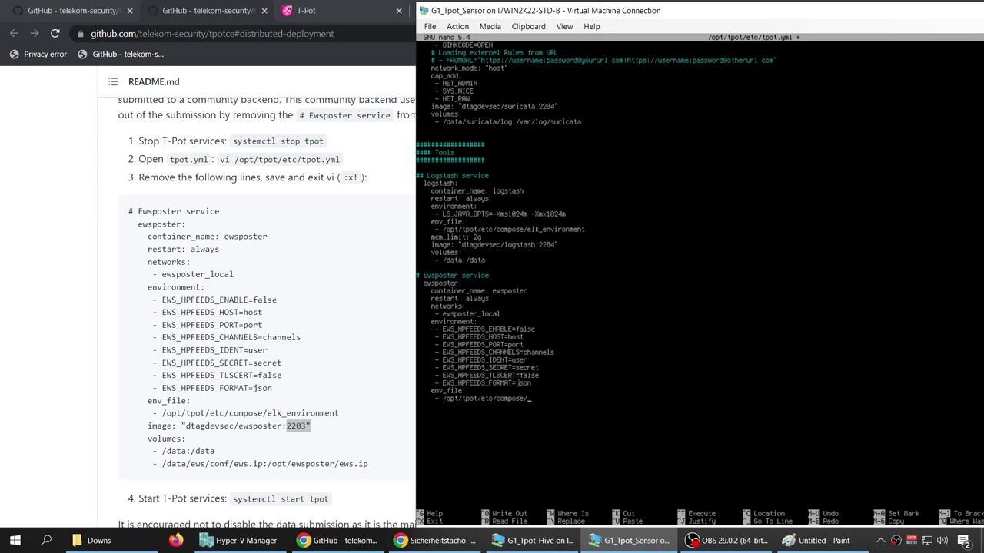
key("BackSpace")
key("BackSpace")
key("BackSpace")
key("BackSpace")
key("BackSpace")
key("BackSpace")
key("BackSpace")
key("BackSpace")
key("BackSpace")
key("BackSpace")
key("BackSpace")
key("BackSpace")
key("BackSpace")
key("BackSpace")
key("BackSpace")
key("BackSpace")
key("BackSpace")
key("BackSpace")
key("BackSpace")
key("BackSpace")
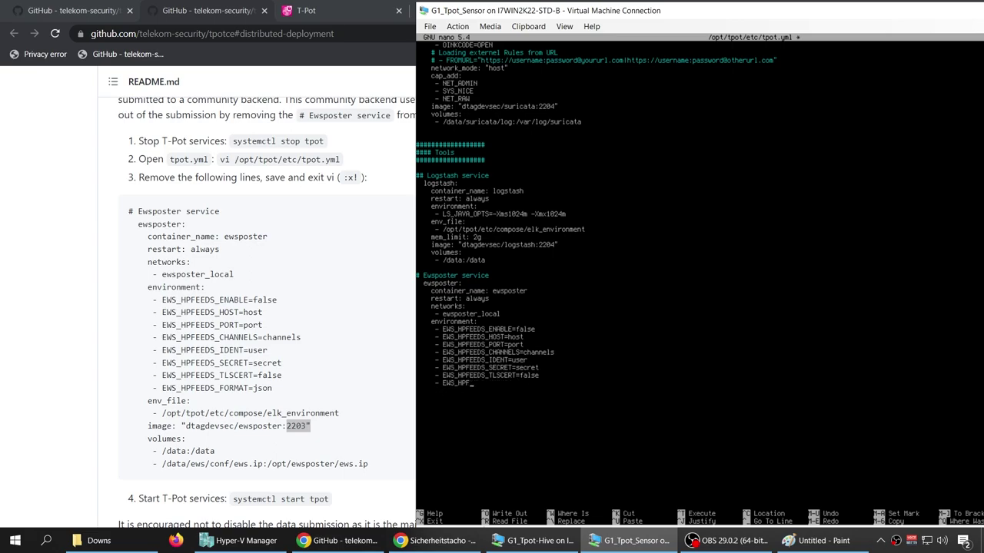
key("BackSpace")
key("BackSpace")
key("BackSpace")
key("BackSpace")
key("BackSpace")
key("BackSpace")
key("BackSpace")
key("BackSpace")
key("BackSpace")
key("BackSpace")
key("BackSpace")
key("BackSpace")
key("BackSpace")
key("BackSpace")
key("BackSpace")
key("BackSpace")
key("BackSpace")
key("BackSpace")
key("BackSpace")
key("BackSpace")
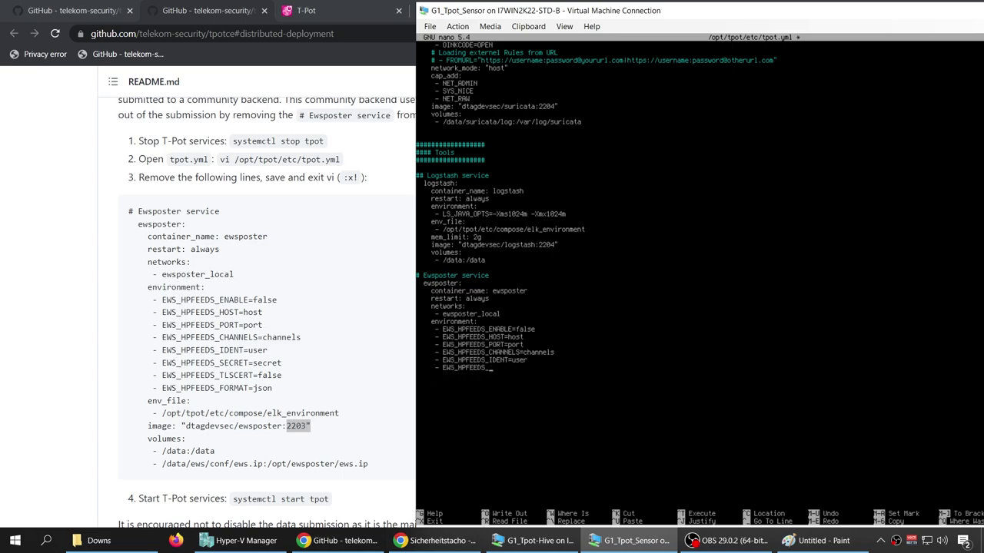
key("BackSpace")
key("BackSpace")
key("BackSpace")
key("BackSpace")
key("BackSpace")
key("BackSpace")
key("BackSpace")
key("BackSpace")
key("BackSpace")
key("BackSpace")
key("BackSpace")
key("BackSpace")
key("BackSpace")
key("BackSpace")
key("BackSpace")
key("BackSpace")
key("BackSpace")
key("BackSpace")
key("BackSpace")
key("BackSpace")
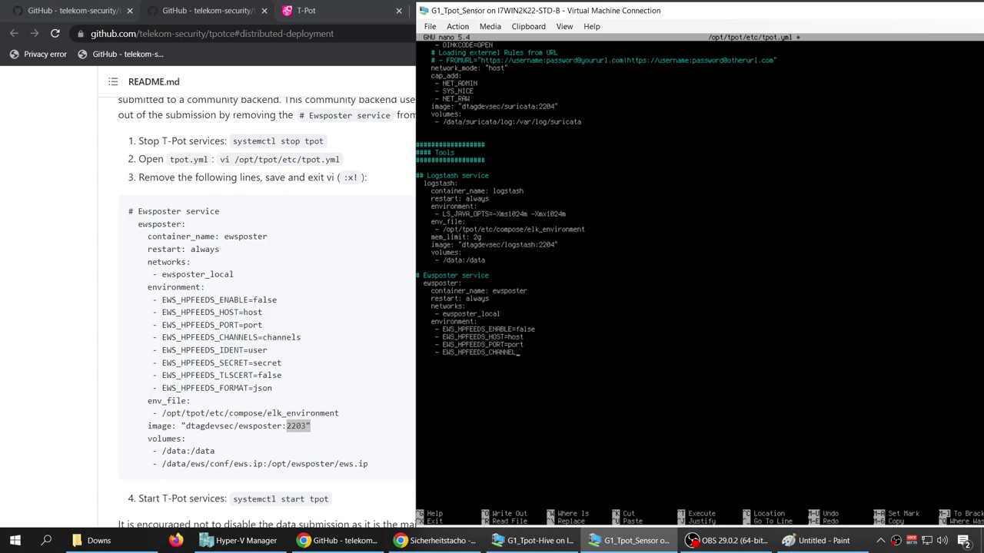
key("BackSpace")
key("BackSpace")
key("BackSpace")
key("BackSpace")
key("BackSpace")
key("BackSpace")
key("BackSpace")
key("BackSpace")
key("BackSpace")
key("BackSpace")
key("BackSpace")
key("BackSpace")
key("BackSpace")
key("BackSpace")
key("BackSpace")
key("BackSpace")
key("BackSpace")
key("BackSpace")
key("BackSpace")
key("BackSpace")
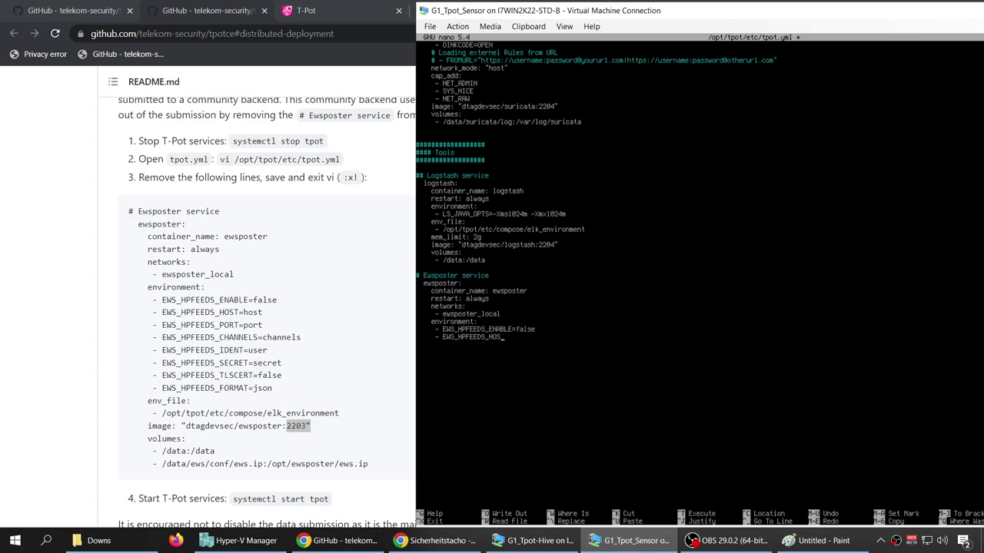
key("BackSpace")
key("BackSpace")
key("BackSpace")
key("BackSpace")
key("BackSpace")
key("BackSpace")
key("BackSpace")
key("BackSpace")
key("BackSpace")
key("BackSpace")
key("BackSpace")
key("BackSpace")
key("BackSpace")
key("BackSpace")
key("BackSpace")
key("BackSpace")
key("BackSpace")
key("BackSpace")
key("BackSpace")
key("BackSpace")
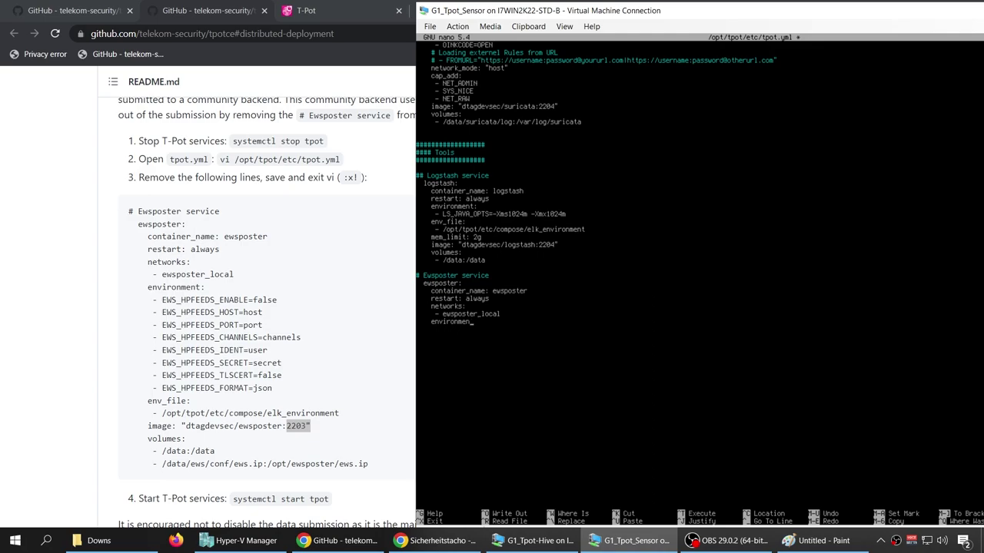
Remove the remaining Ewsposter networks, restart and container name lines, then save tpot.yml.
type(":")
key("BackSpace")
key("BackSpace")
key("BackSpace")
key("BackSpace")
key("BackSpace")
key("BackSpace")
key("BackSpace")
key("BackSpace")
key("BackSpace")
key("BackSpace")
key("BackSpace")
key("BackSpace")
key("BackSpace")
key("BackSpace")
key("BackSpace")
key("BackSpace")
key("BackSpace")
key("BackSpace")
key("BackSpace")
key("BackSpace")
key("BackSpace")
key("BackSpace")
key("BackSpace")
key("BackSpace")
key("BackSpace")
key("BackSpace")
key("BackSpace")
key("BackSpace")
key("BackSpace")
key("BackSpace")
key("BackSpace")
key("BackSpace")
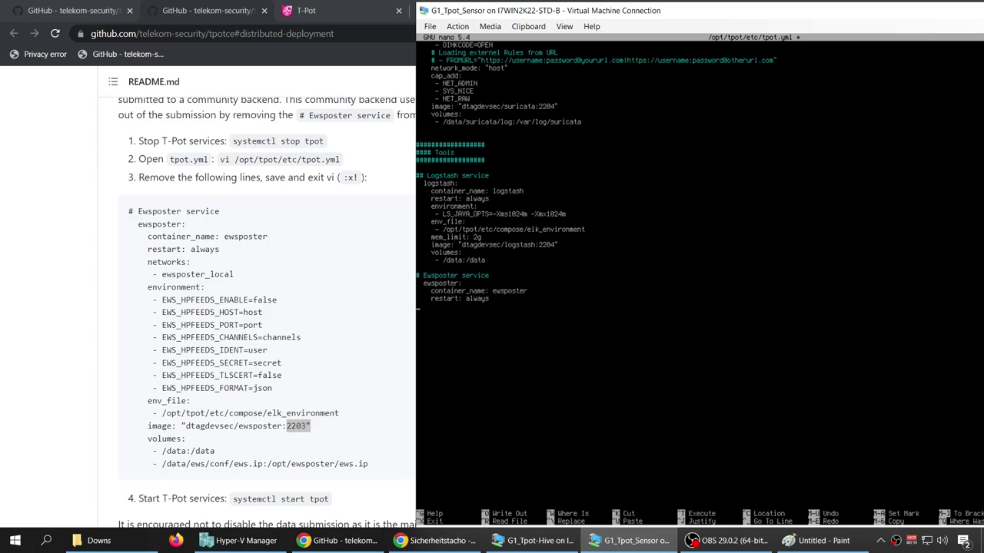
key("BackSpace")
key("BackSpace")
key("BackSpace")
key("BackSpace")
key("BackSpace")
key("BackSpace")
key("BackSpace")
key("BackSpace")
key("BackSpace")
key("BackSpace")
key("BackSpace")
key("BackSpace")
key("BackSpace")
key("BackSpace")
key("BackSpace")
key("BackSpace")
key("BackSpace")
key("BackSpace")
key("BackSpace")
key("BackSpace")
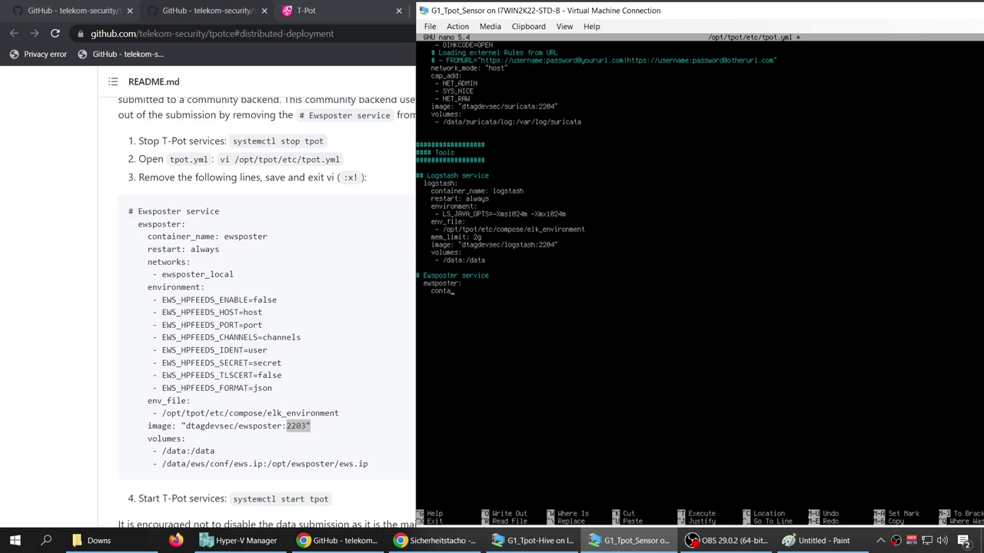
key("BackSpace")
key("BackSpace")
key("BackSpace")
key("BackSpace")
key("BackSpace")
key("BackSpace")
key("BackSpace")
key("BackSpace")
key("ctrl+x")
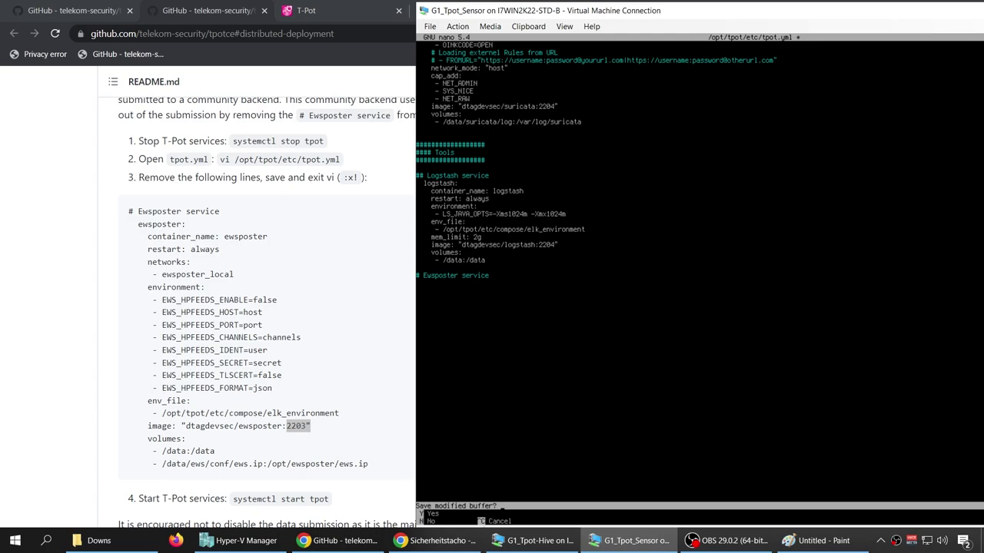
key("y")
key("Return")
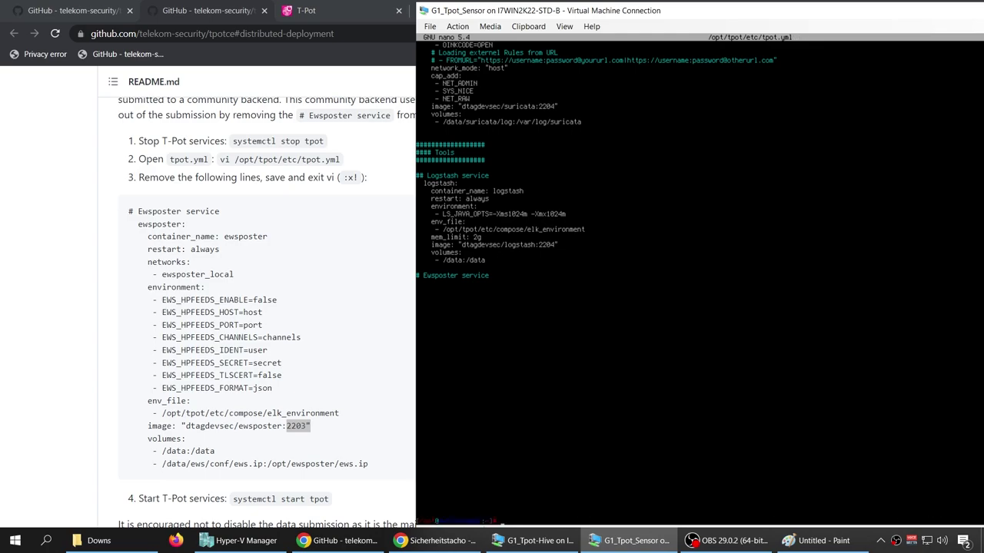
Clear the terminal and enter dps.sh to check the sensor's containers.
type("clear")
key("Return")
type("nano /opt/tpot/etc/tpot.yml")
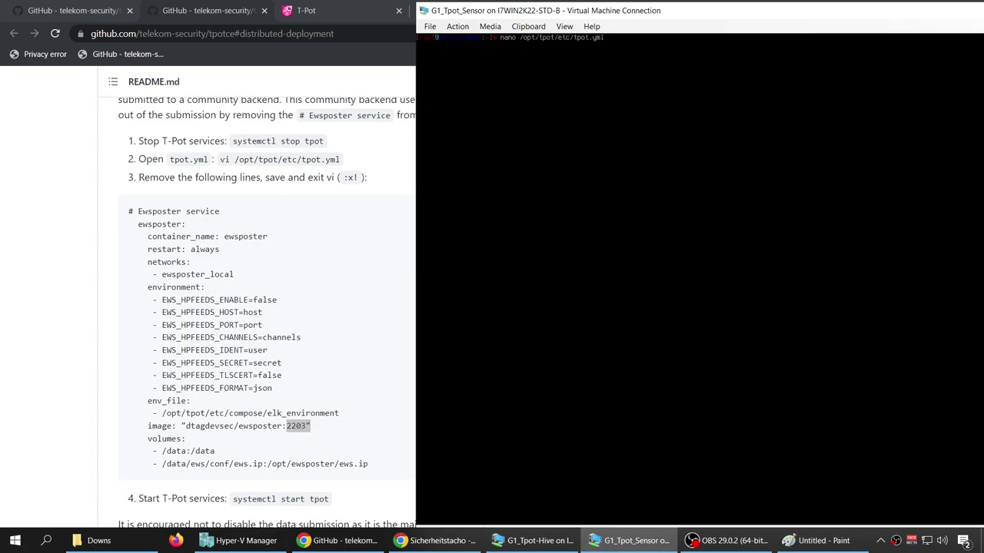
key("ctrl+u")
type("dps.sh")
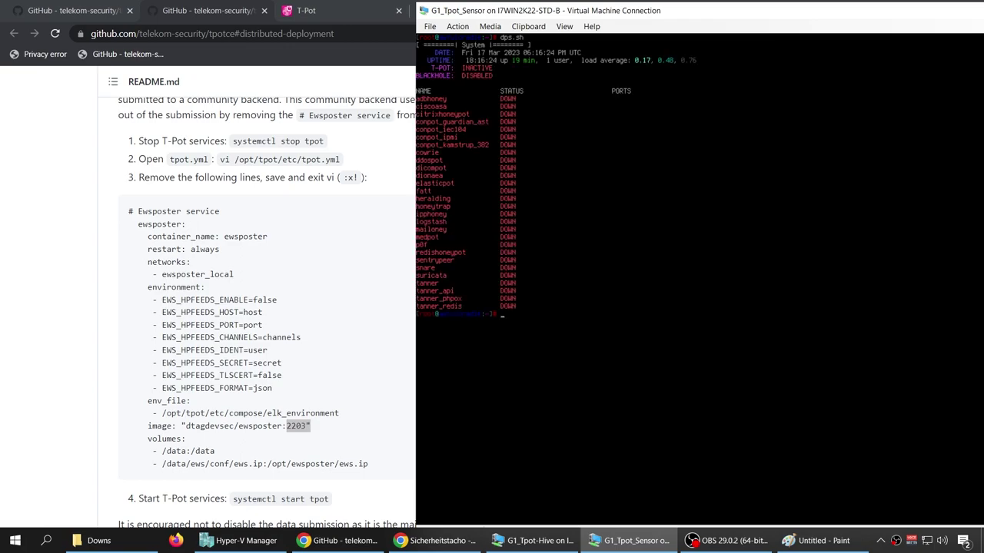
Recall systemctl stop tpot from history and change it to systemctl start tpot.
key("Up")
key("Up")
key("ctrl+u")
type("nano")
key("Up")
key("Up")
key("Up")
key("BackSpace")
key("BackSpace")
key("BackSpace")
key("BackSpace")
type("start")
Reposition Paint and draw a dark-red rounded rectangle around the router, firewall and modem boxes.
left_click(817, 540)
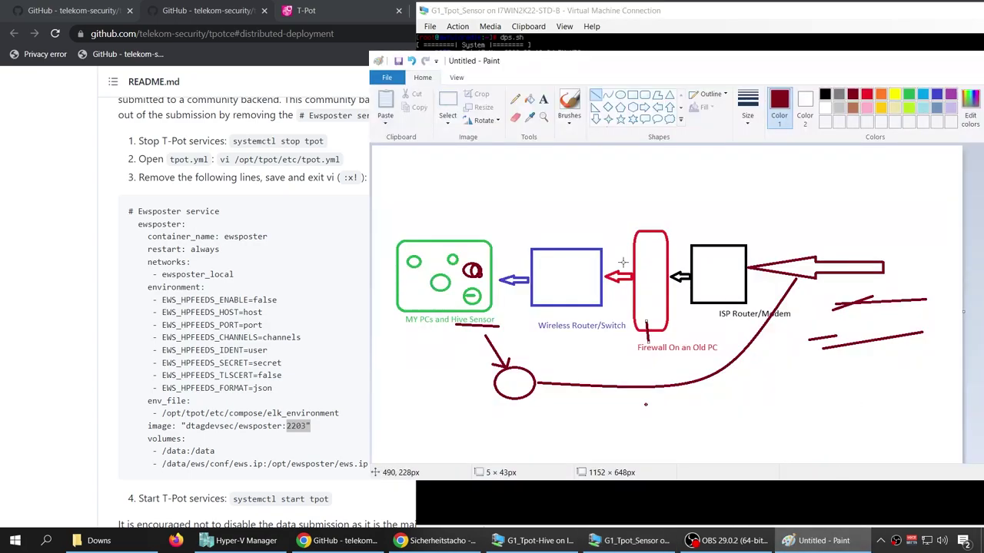
mouse_move(595, 62)
left_mouse_down()
mouse_move(32, 57)
mouse_move(239, 157)
mouse_move(349, 124)
left_mouse_up()
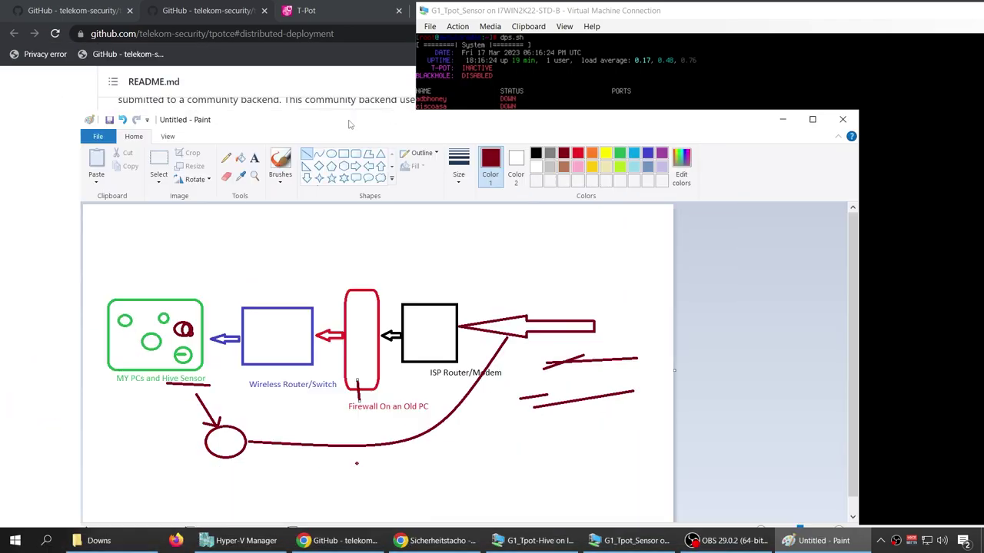
left_click_drag(215, 122, 246, 87)
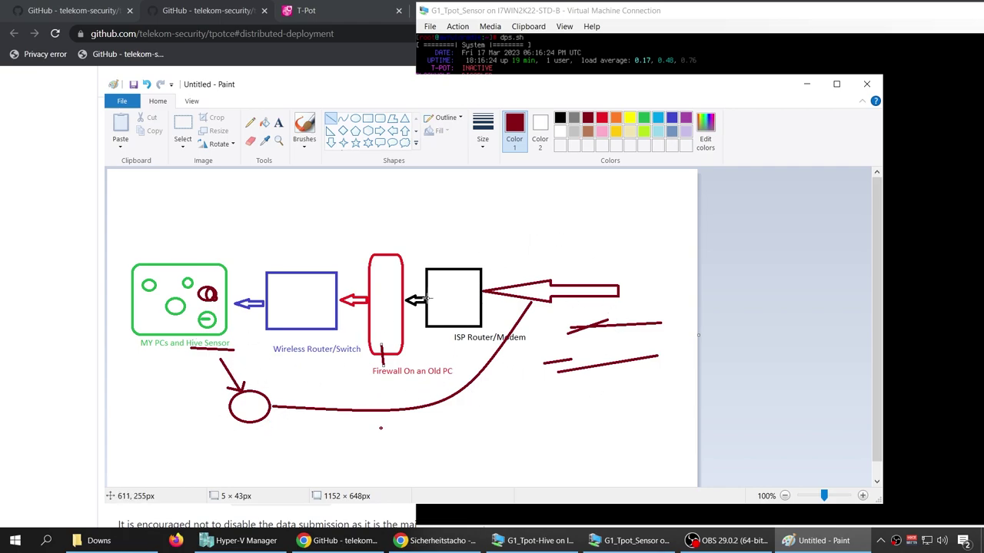
left_click_drag(464, 247, 292, 259)
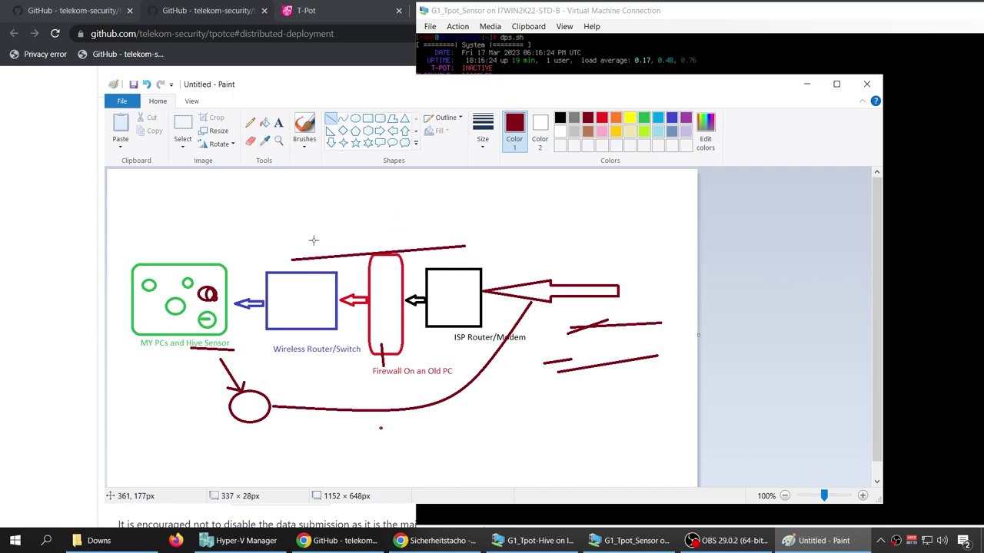
key("ctrl+z")
key("ctrl+z")
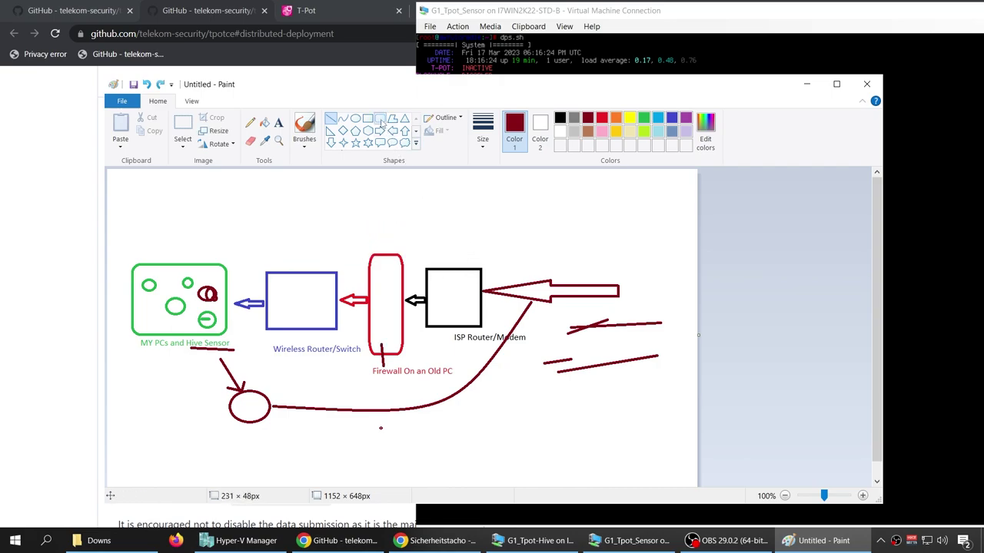
left_click(379, 119)
left_click_drag(246, 218, 499, 381)
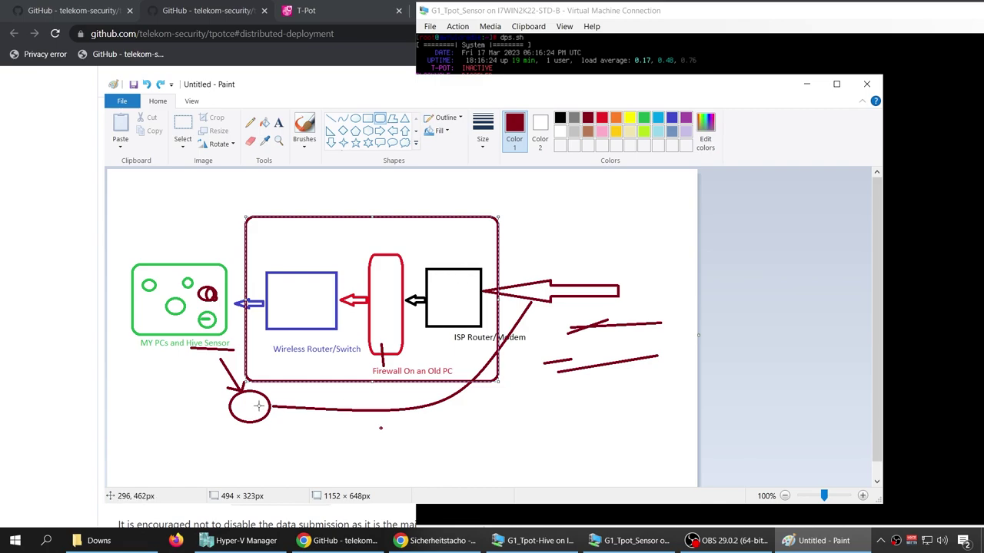
left_click_drag(257, 403, 271, 407)
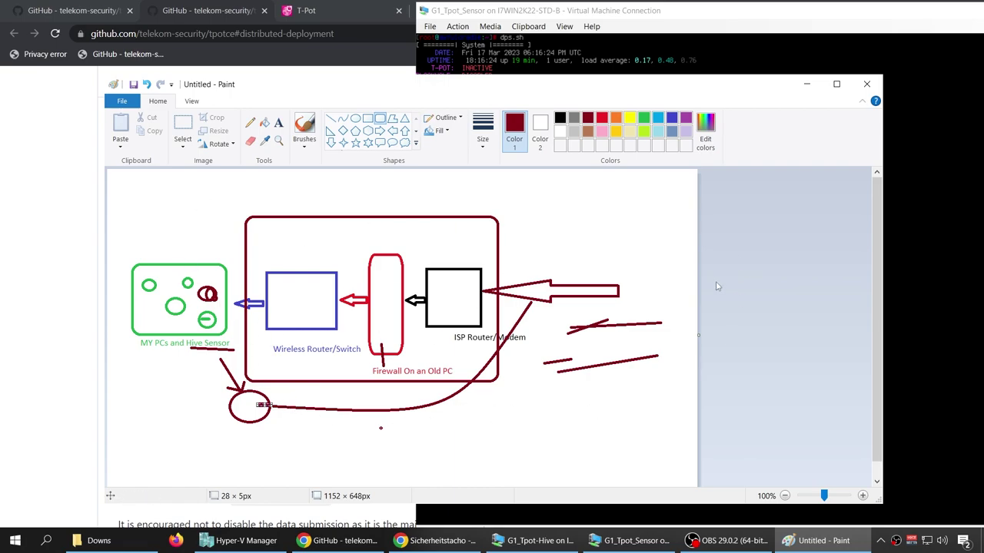
Rerun dps.sh on the sensor VM, confirming T-Pot ACTIVE with honeypots up.
key("alt+Tab")
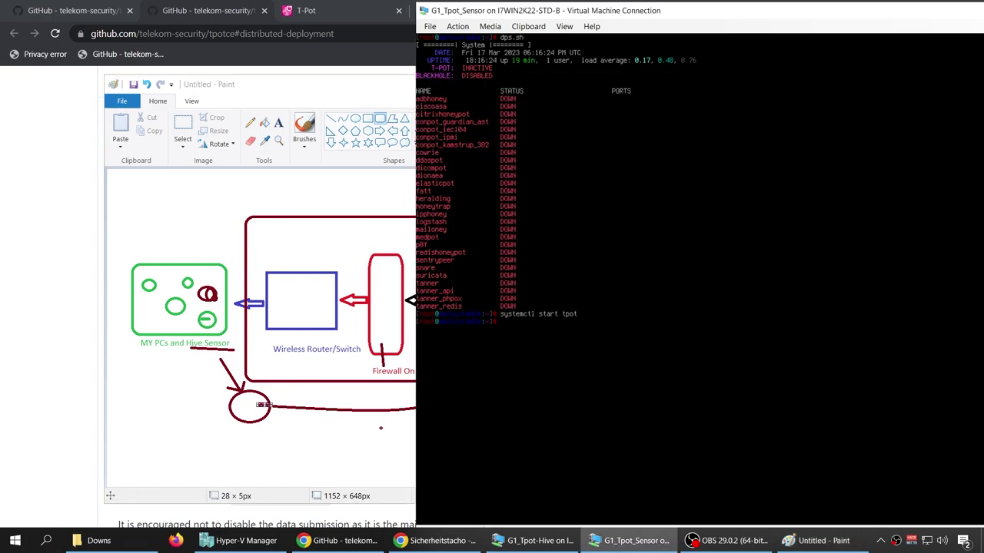
key("Up")
key("Up")
key("Return")
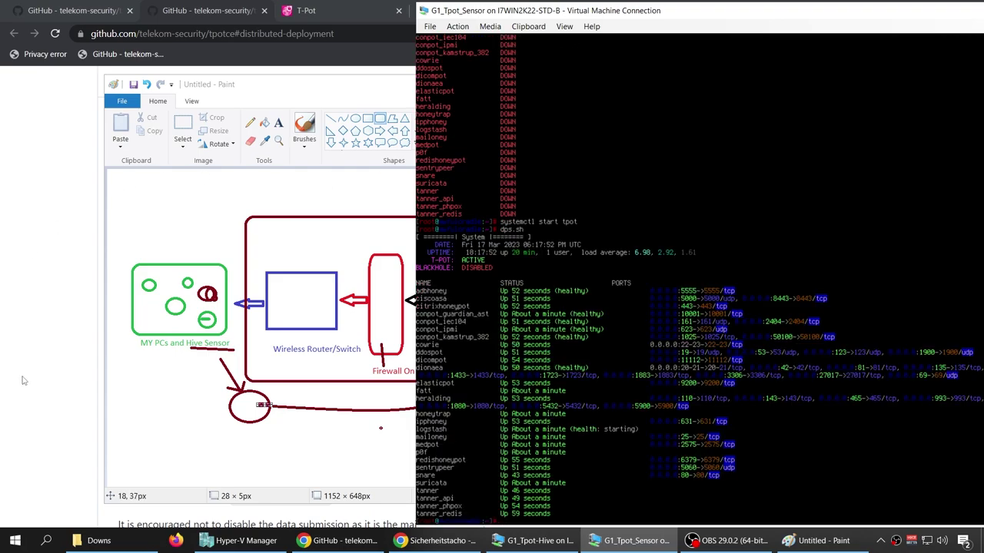
Switch to Chrome and show the hive's T-Pot landing page tab.
left_click(437, 540)
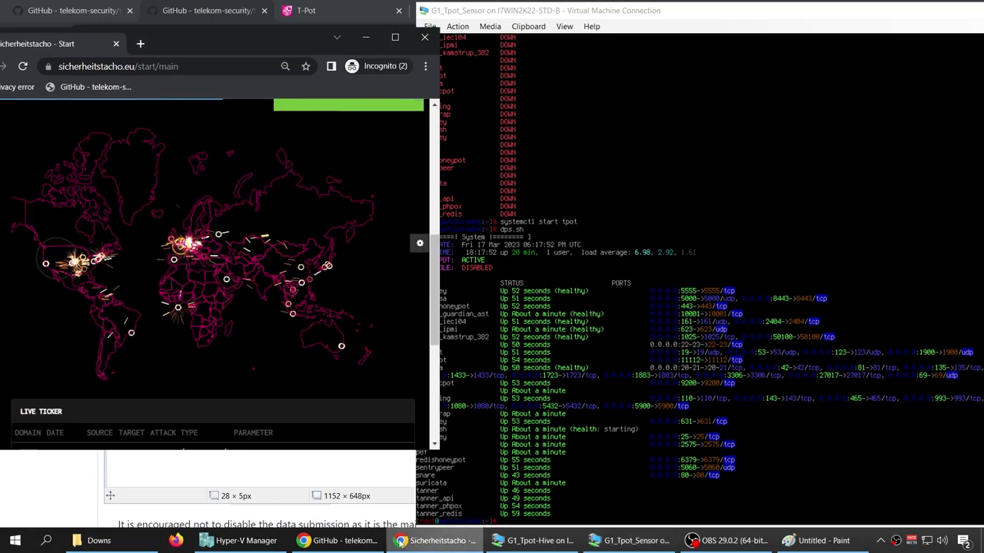
left_click(351, 543)
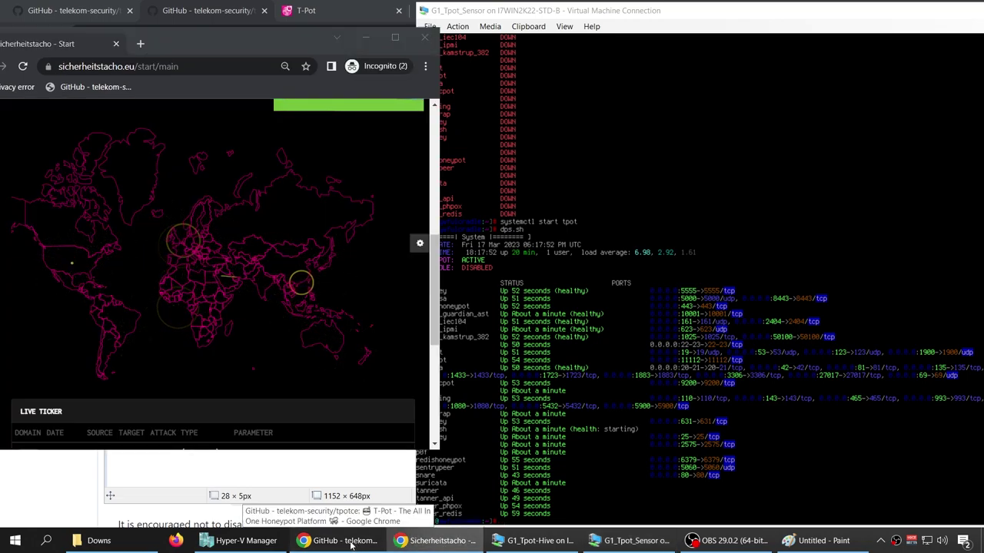
left_click(478, 21)
left_click(589, 19)
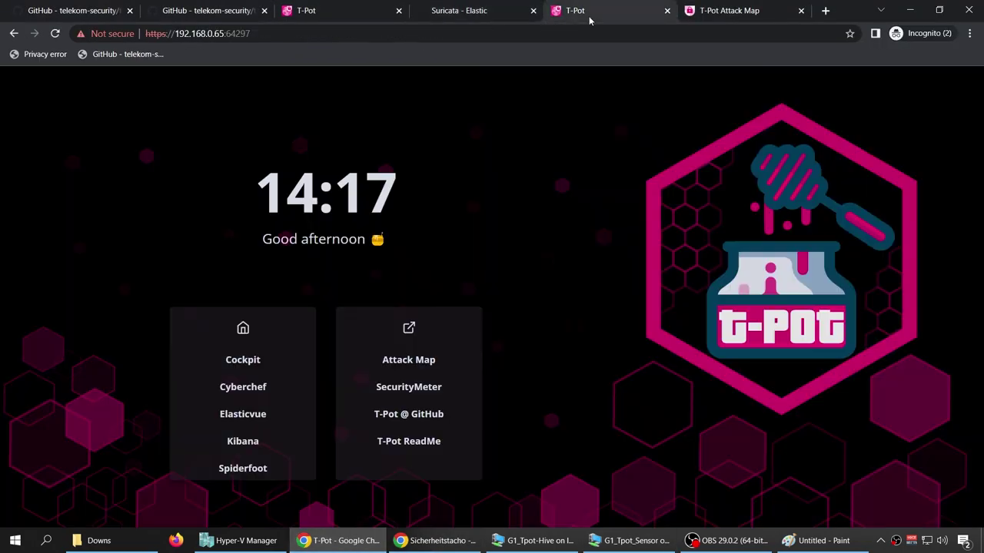
Open Kibana from the T-Pot landing page and pan the Attack Map to Europe.
left_click(53, 34)
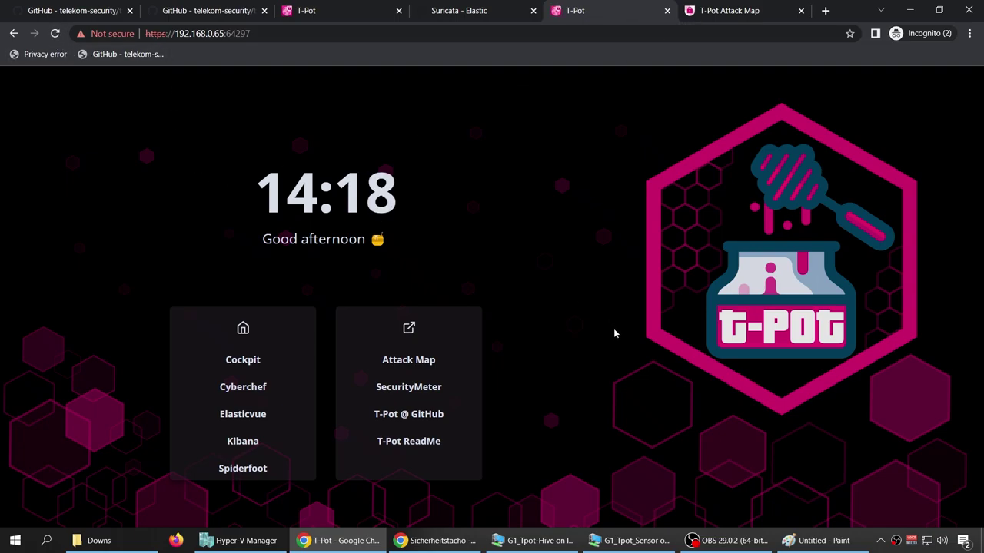
left_click(243, 436)
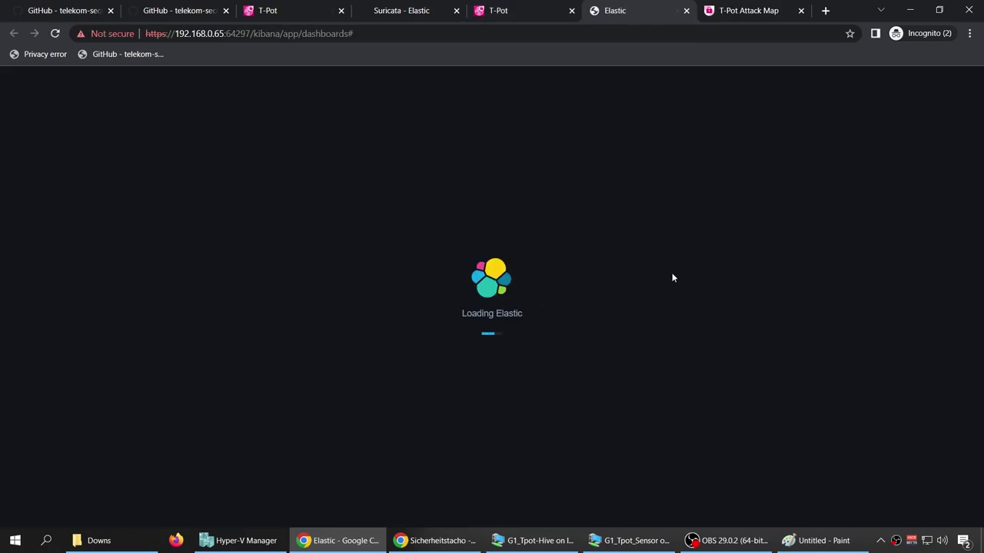
left_click(729, 12)
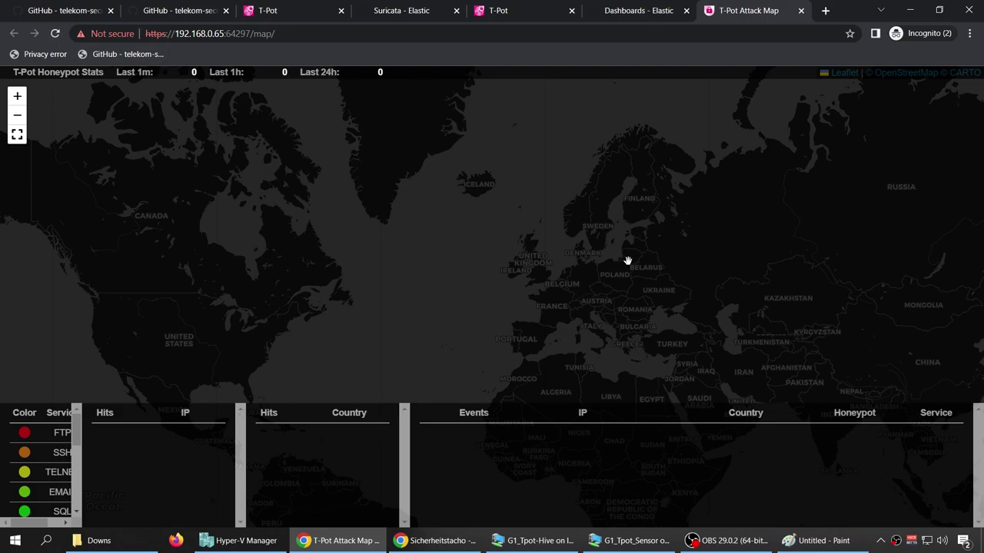
scroll(497, 199, "down", 1)
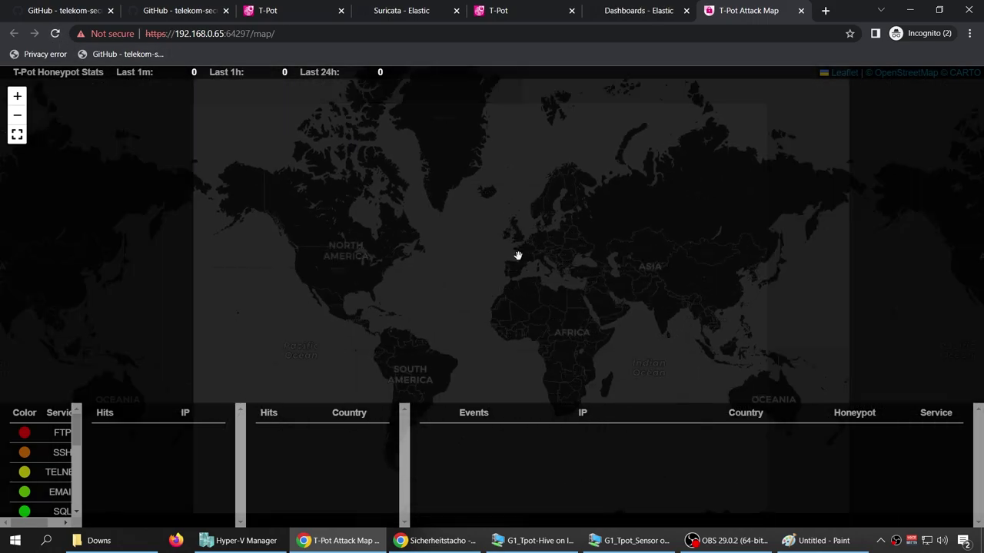
scroll(518, 256, "up", 1)
left_click_drag(540, 171, 681, 276)
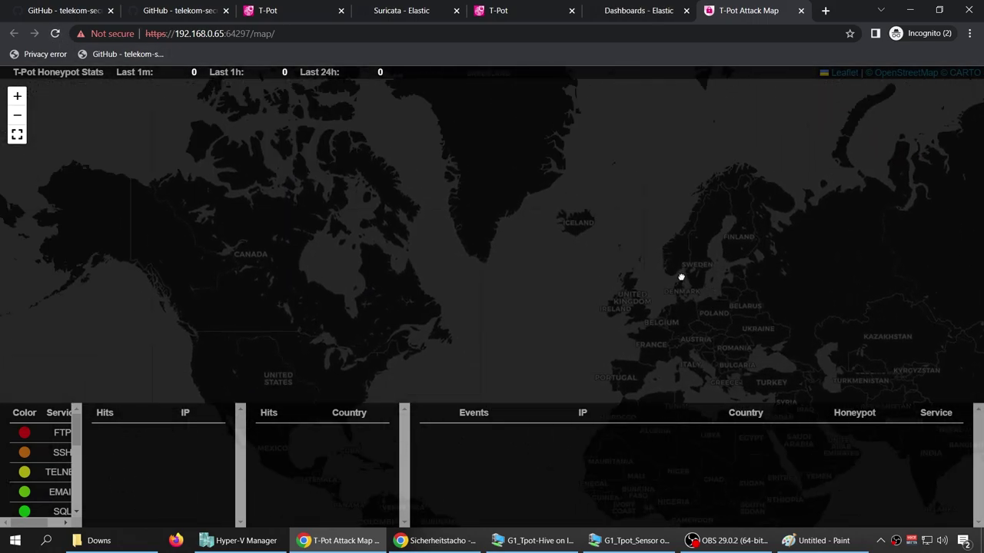
Dismiss the Configuration recommended and data-not-secure notices and open the Suricata dashboard.
left_click(629, 13)
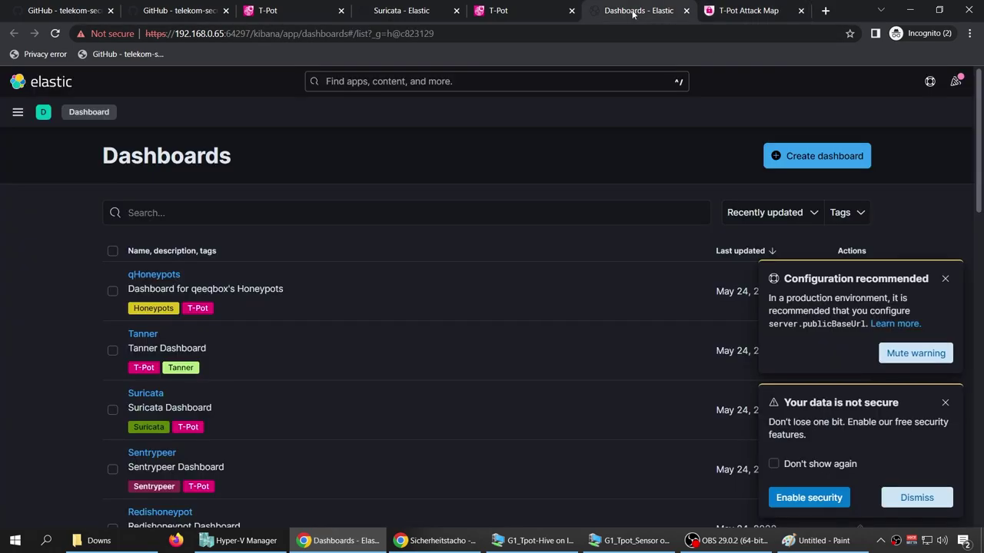
left_click(944, 278)
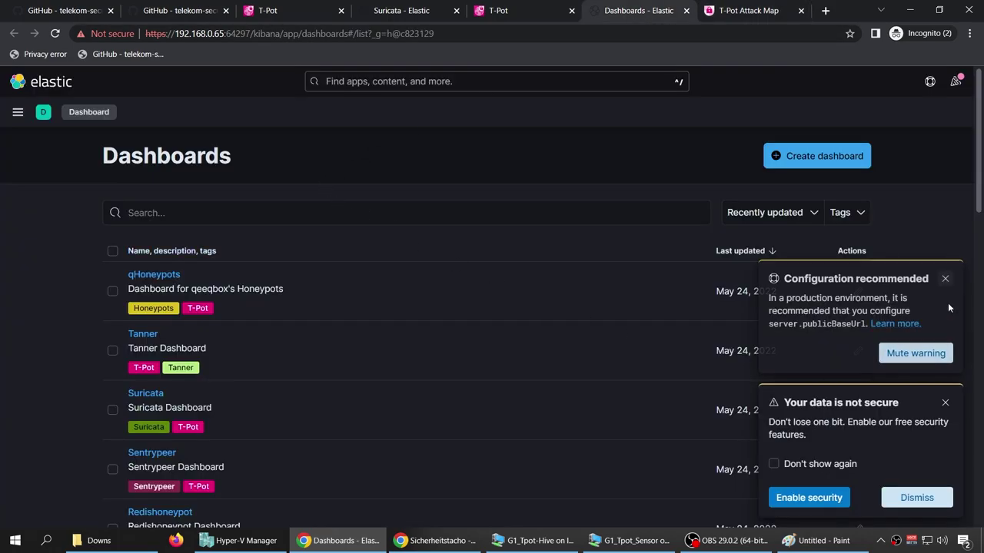
left_click(944, 403)
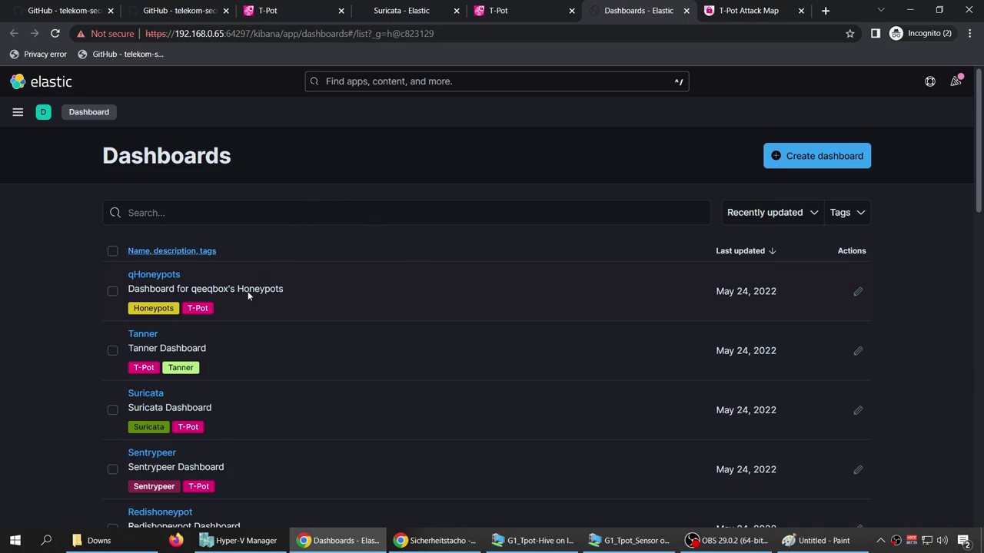
scroll(249, 338, "down", 1)
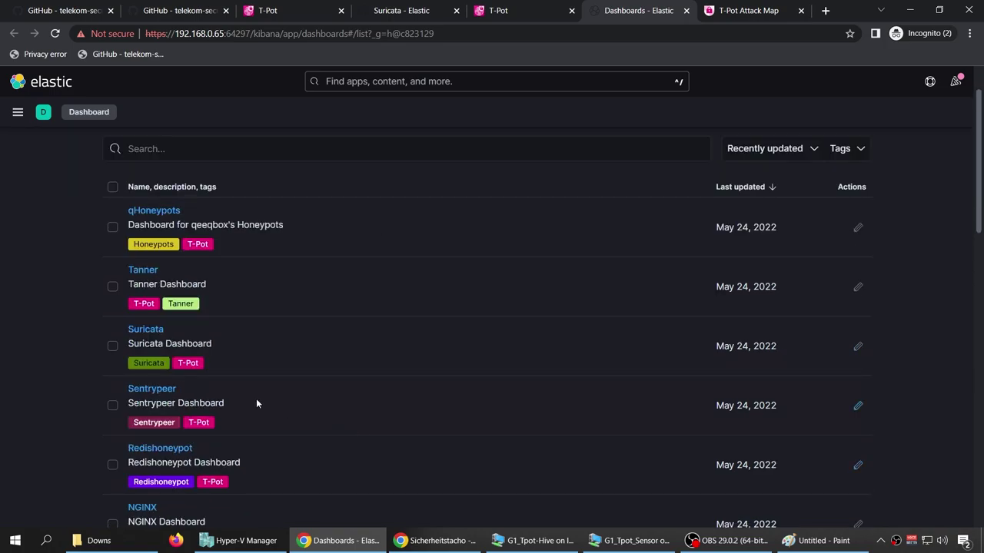
left_click(146, 330)
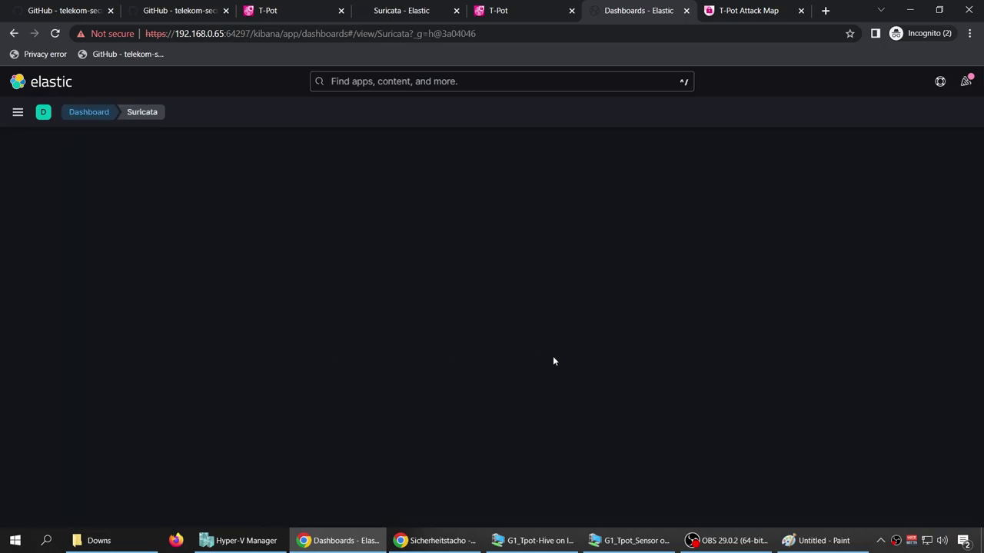
Scroll through the Suricata dashboard on the hive 192.168.0.65.
left_click(249, 11)
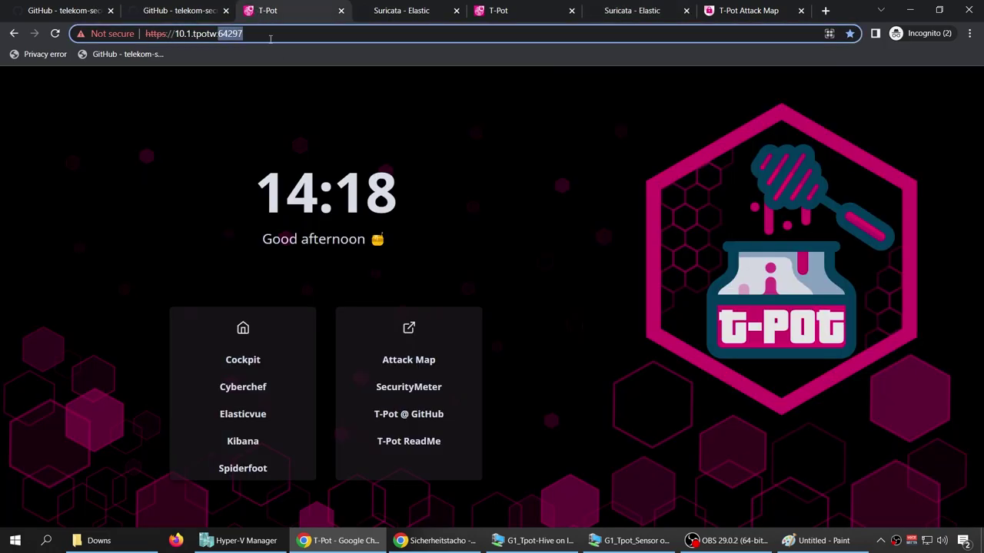
left_click(426, 12)
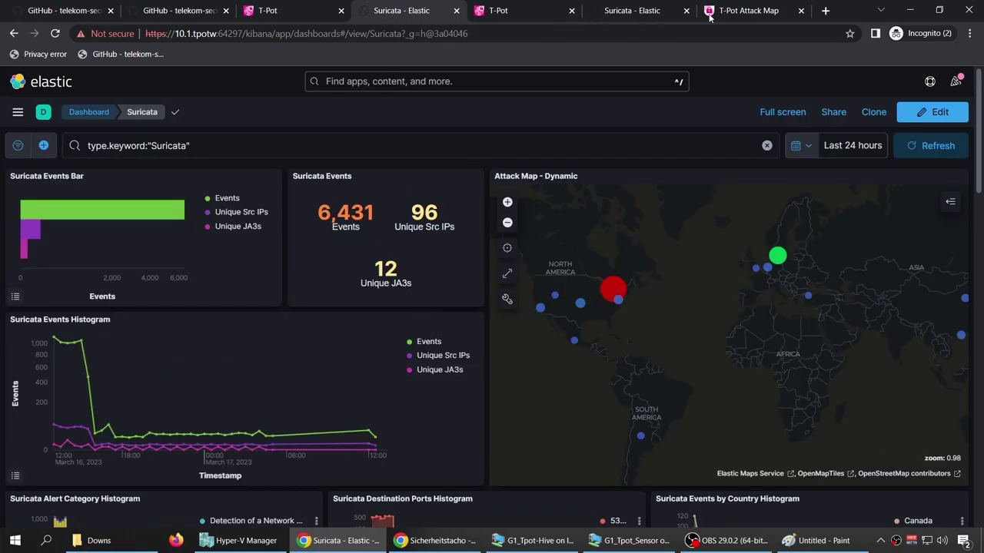
left_click(644, 14)
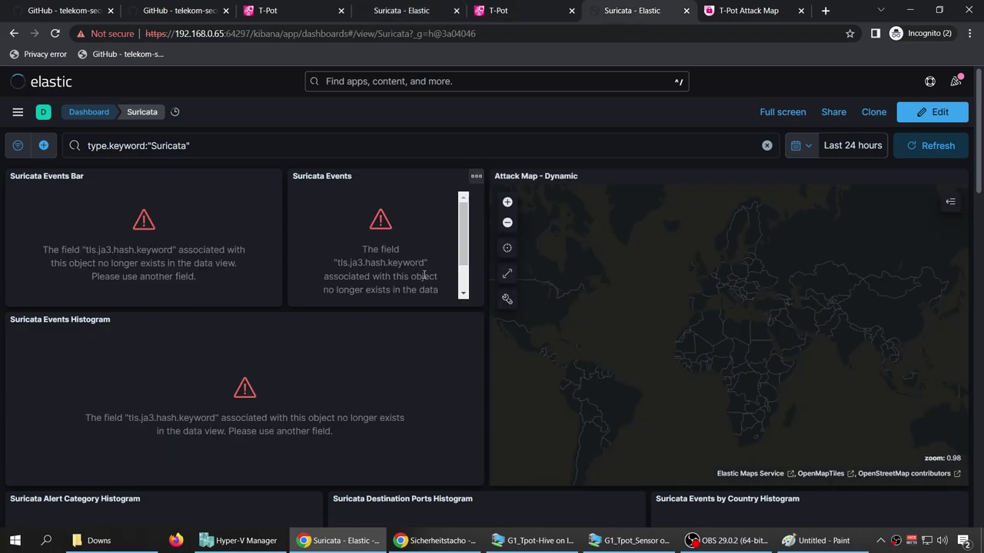
scroll(423, 274, "down", 1)
scroll(633, 361, "down", 1)
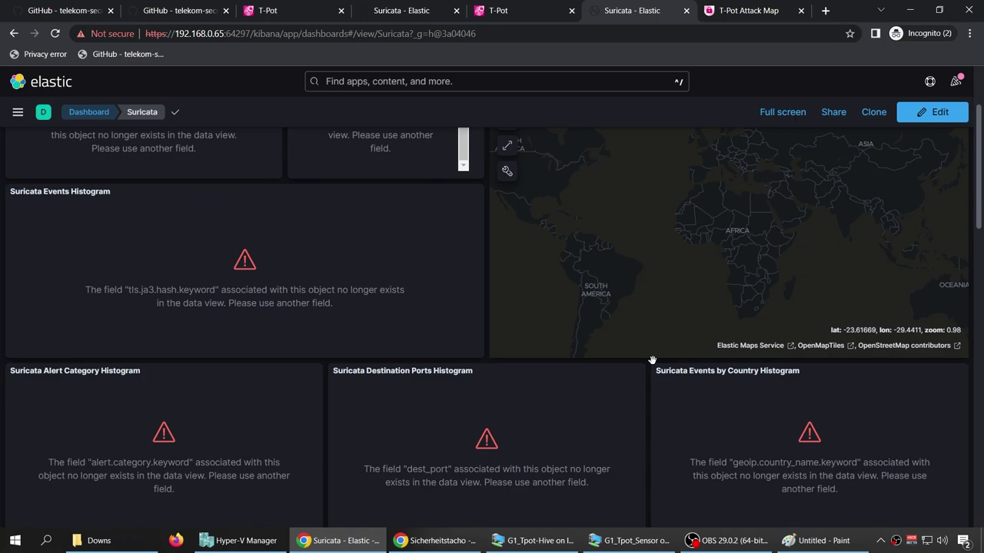
scroll(636, 403, "down", 2)
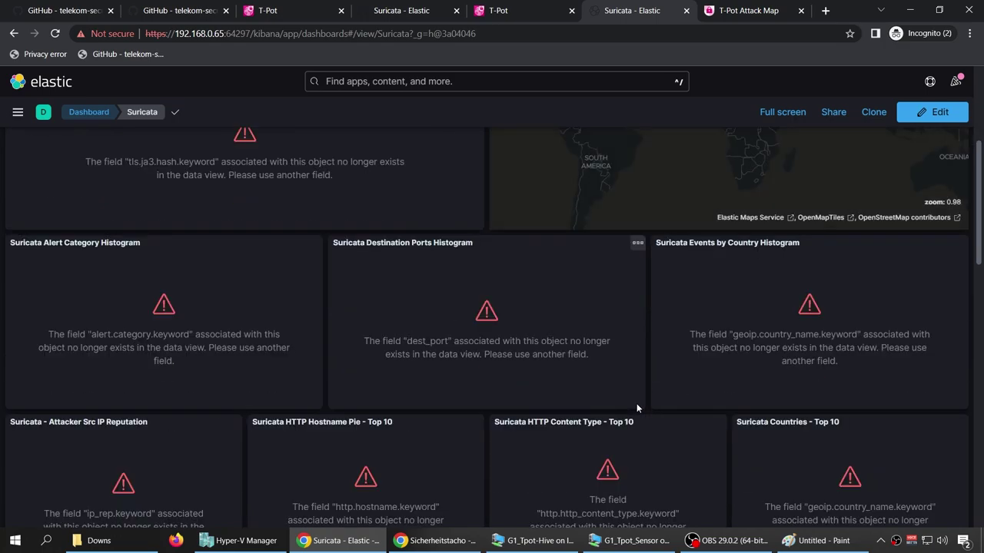
scroll(571, 393, "down", 3)
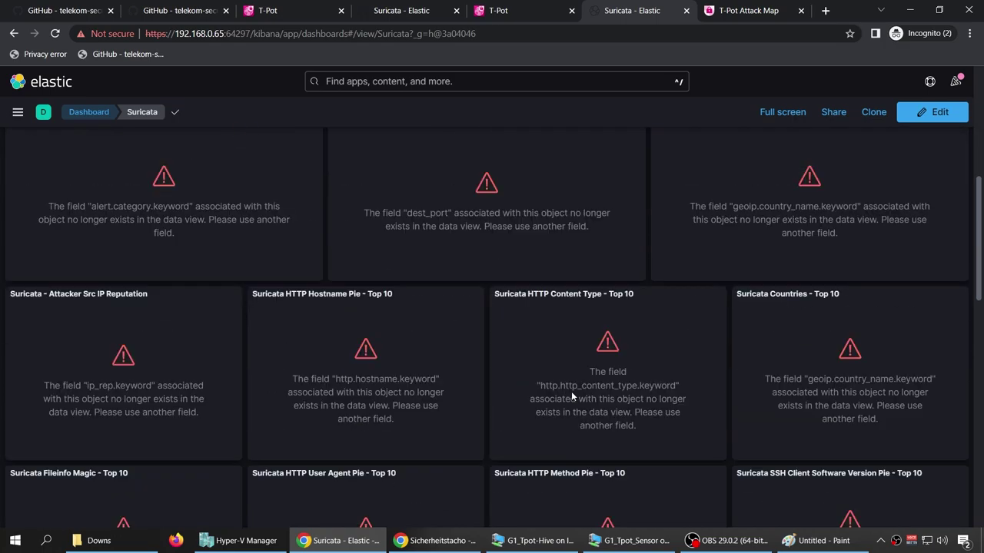
scroll(571, 393, "up", 6)
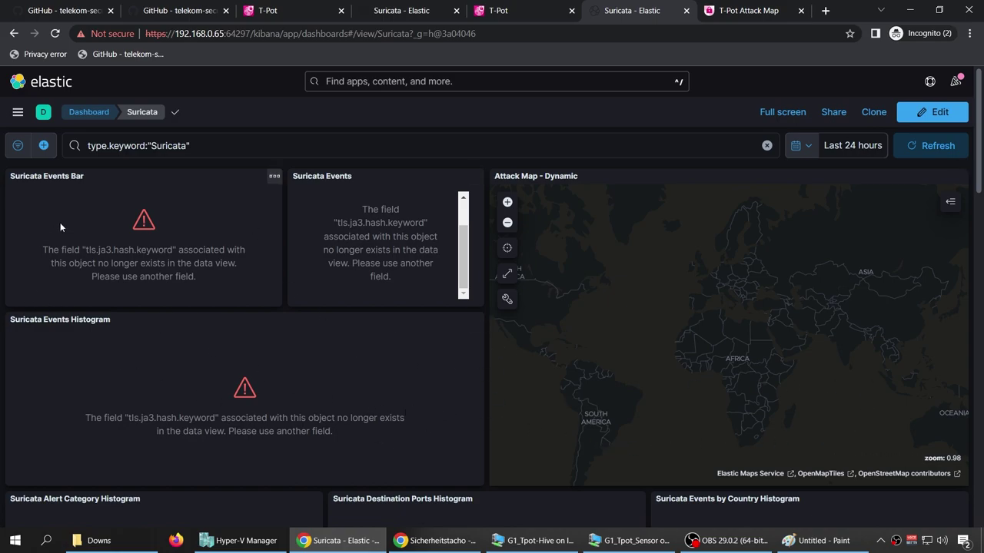
Return to the Dashboards list and search for 't-pot'.
left_click(88, 112)
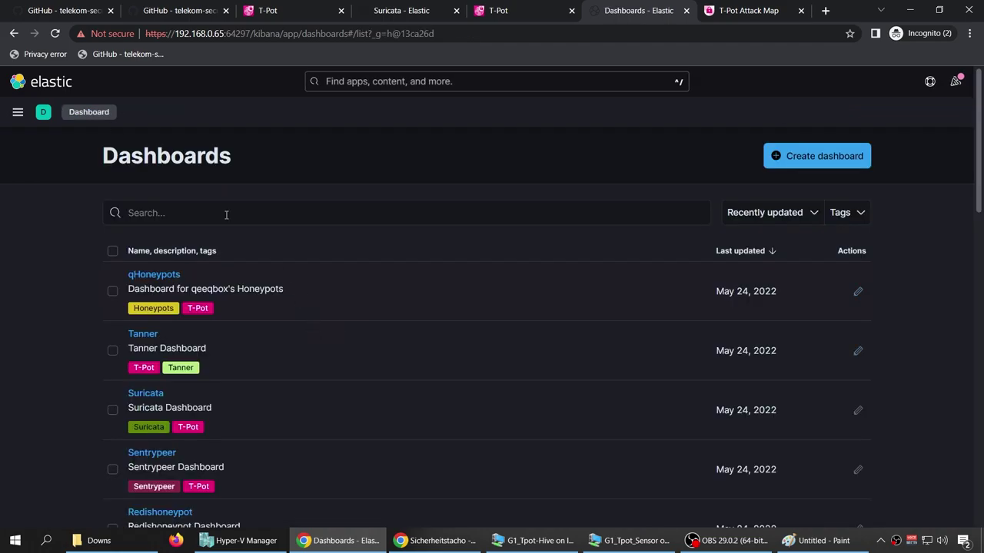
left_click(225, 215)
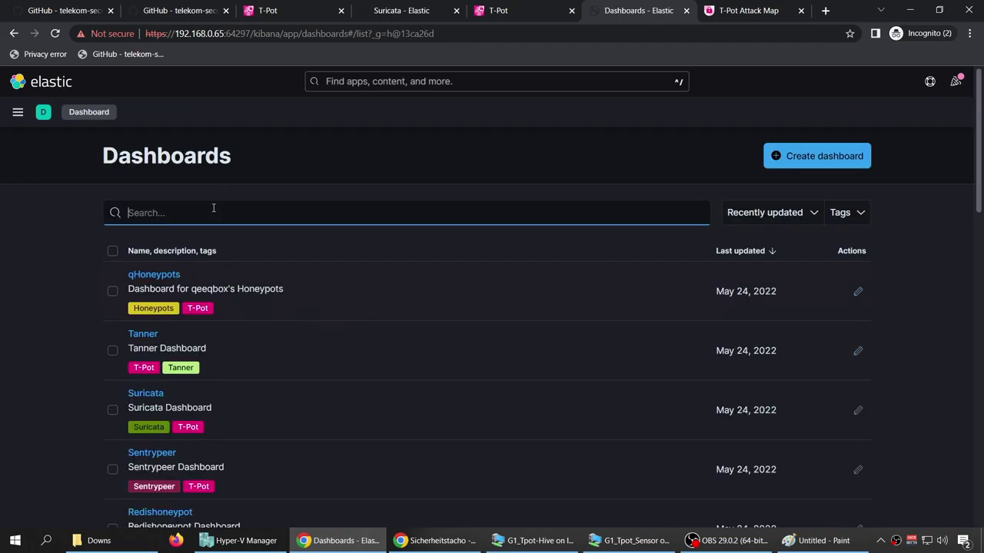
type("t-pot")
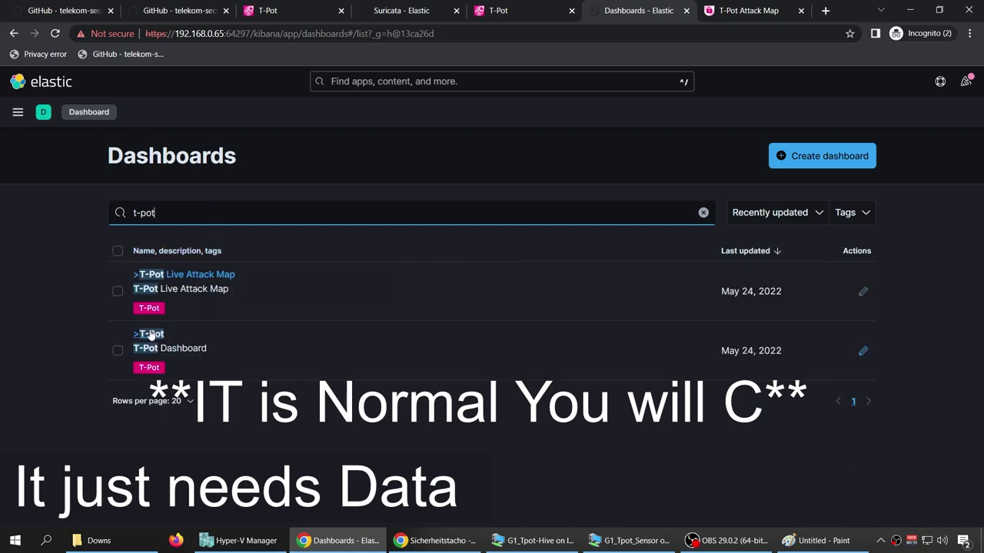
left_click(151, 335)
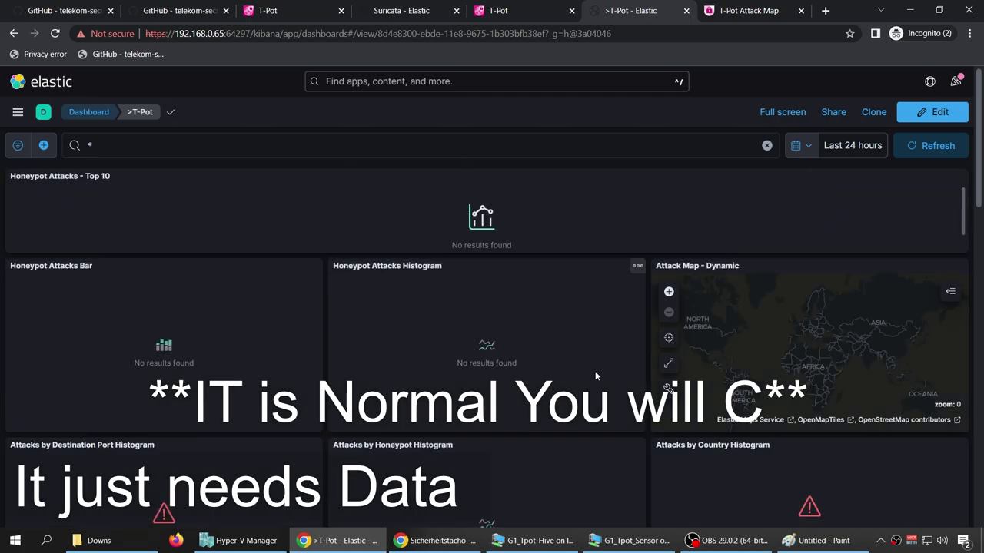
scroll(595, 376, "down", 2)
scroll(595, 376, "down", 1)
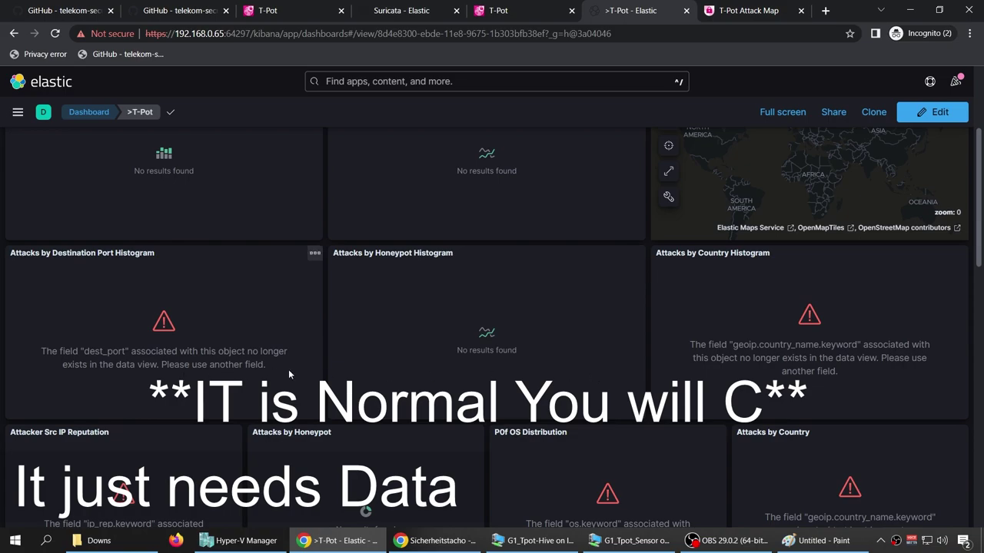
scroll(289, 370, "down", 12)
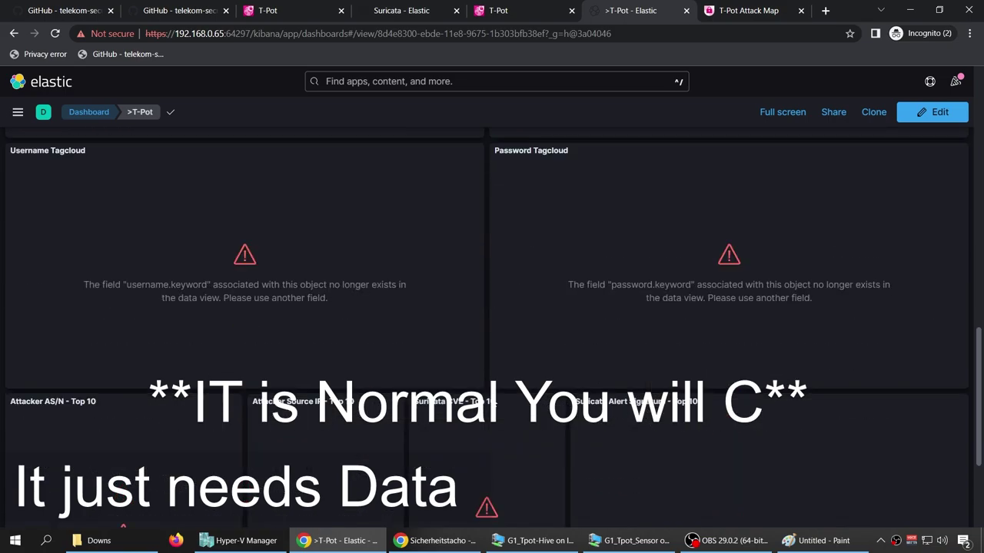
scroll(496, 401, "down", 3)
scroll(555, 450, "up", 16)
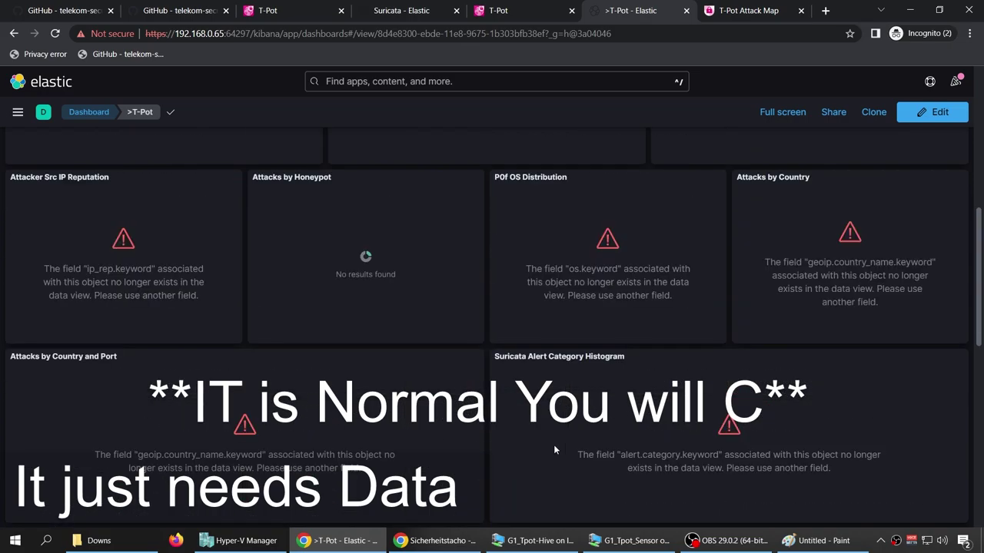
scroll(768, 434, "down", 2)
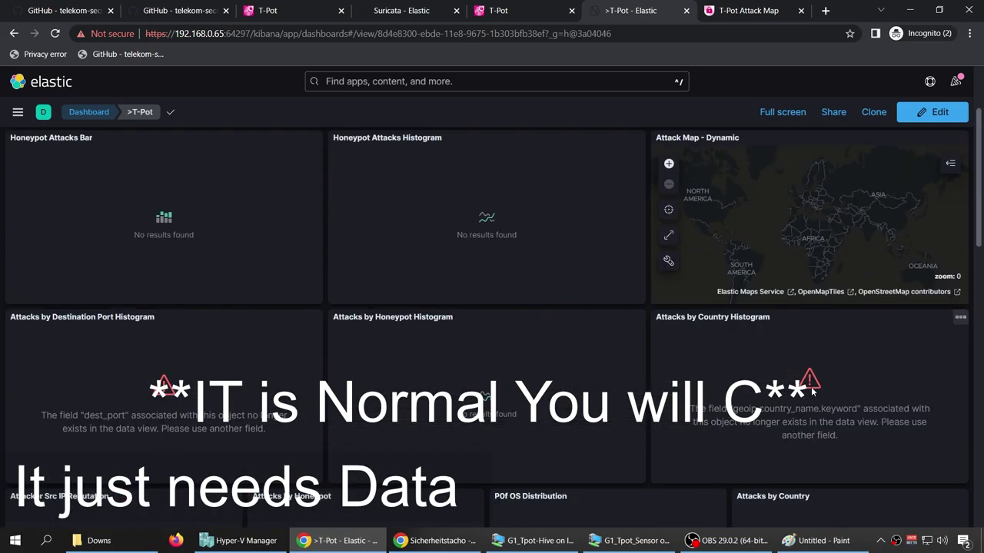
scroll(469, 333, "up", 2)
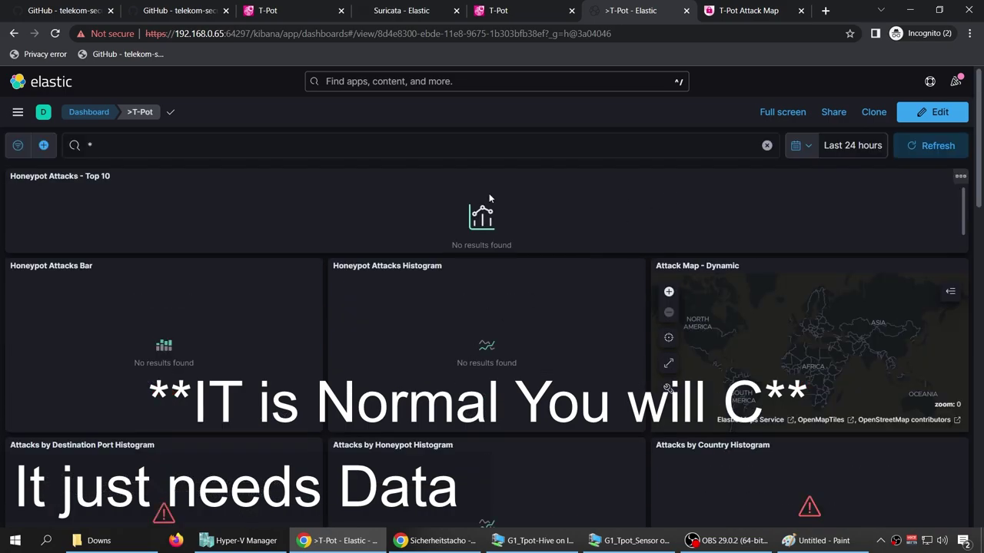
left_click(91, 112)
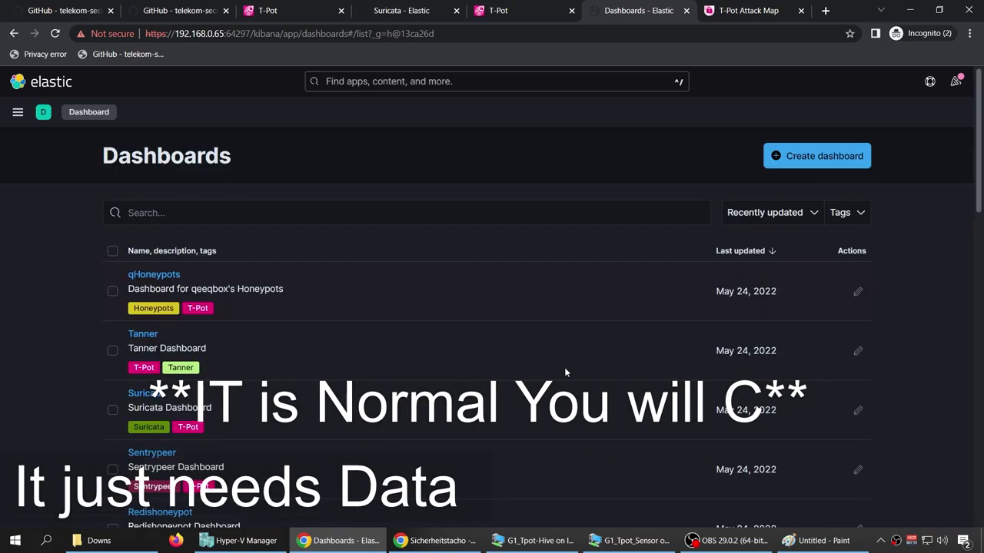
Run reboot on the G1_Tpot_Sensor and G1_Tpot-Hive consoles, then reopen the Suricata dashboard.
left_click(636, 541)
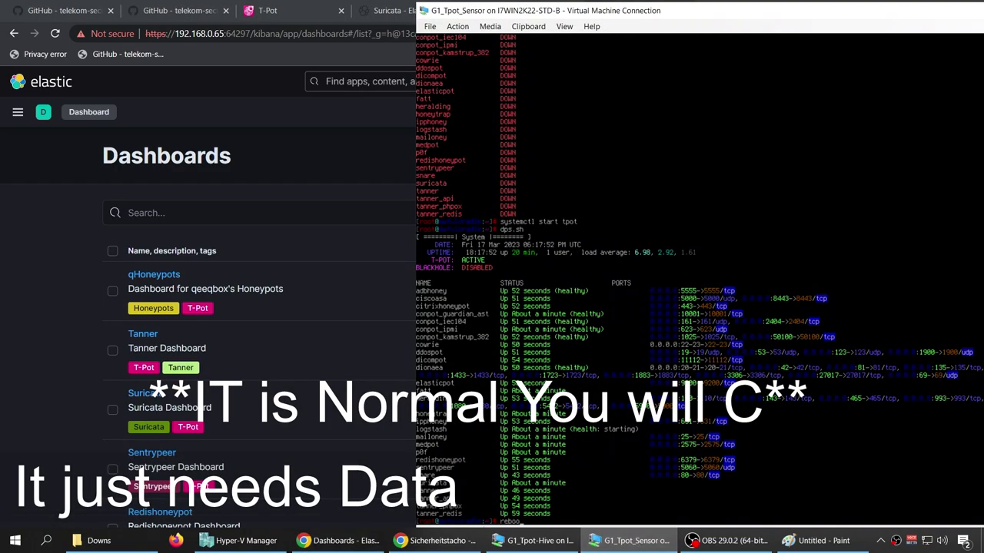
type("reboot")
key("Return")
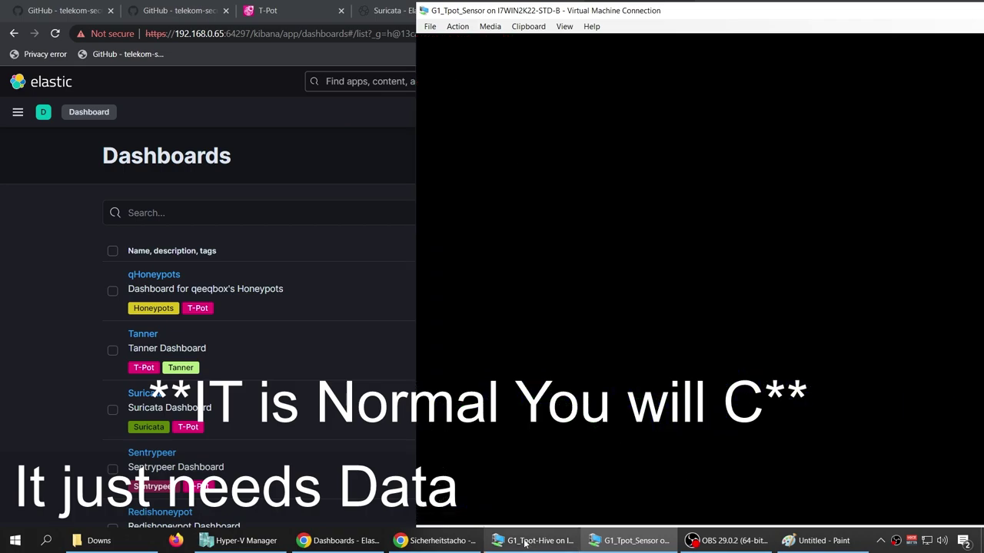
left_click(516, 542)
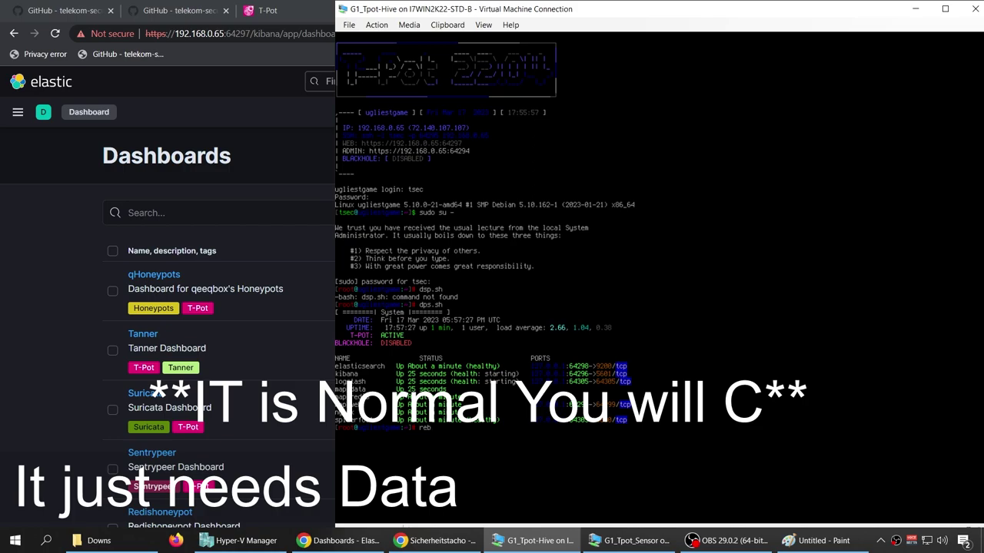
type("reboot")
key("Return")
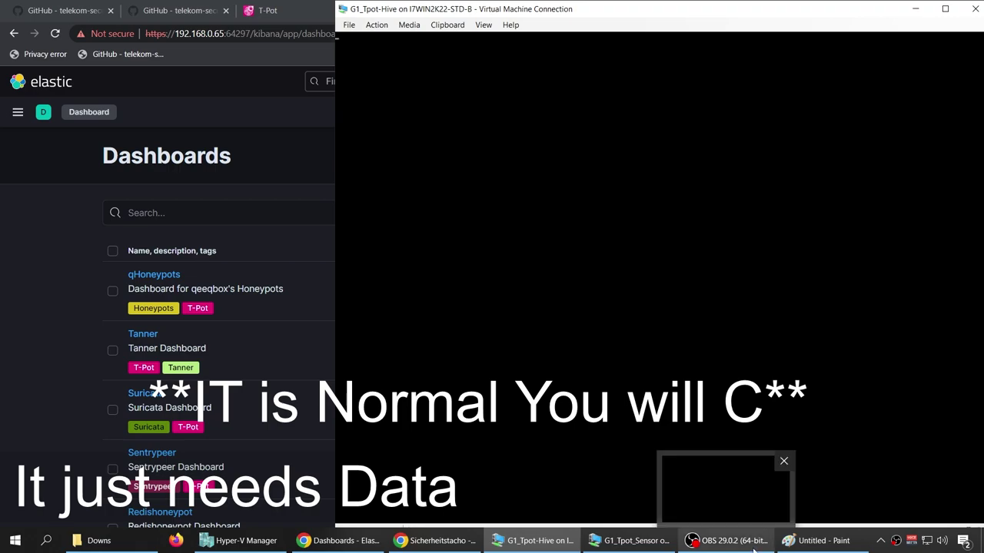
left_click(145, 396)
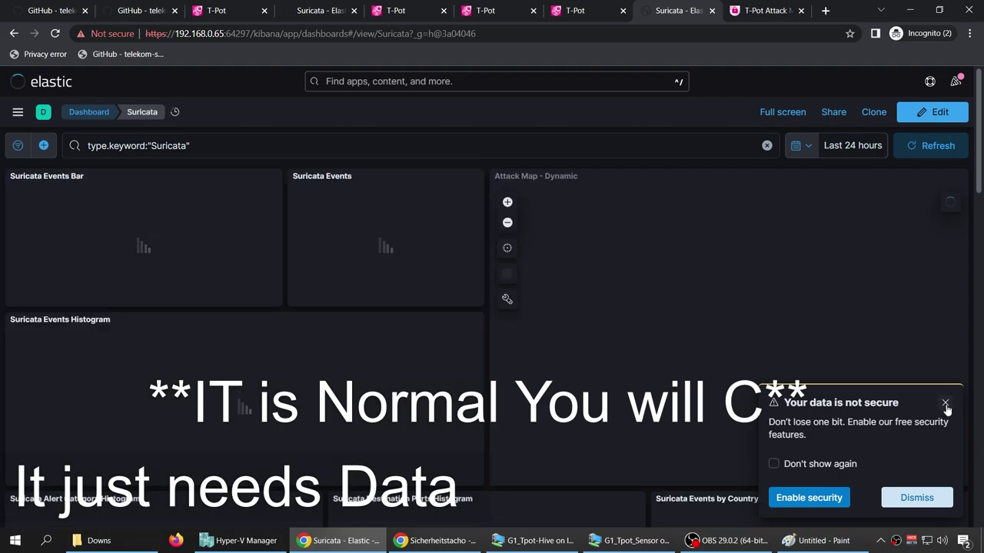
Dismiss the not-secure notice and look over the Suricata dashboard's edit mode and time range.
left_click(945, 404)
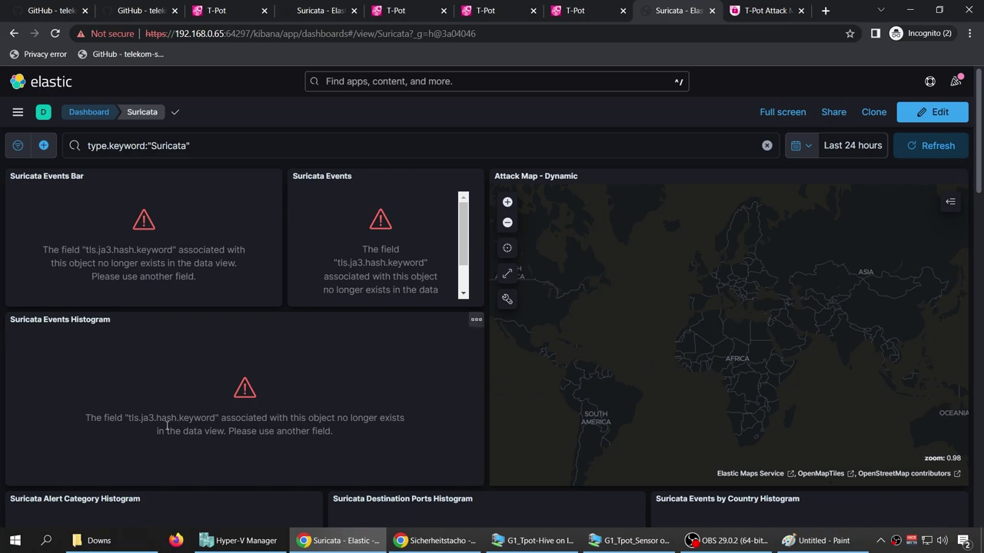
left_click_drag(349, 427, 228, 431)
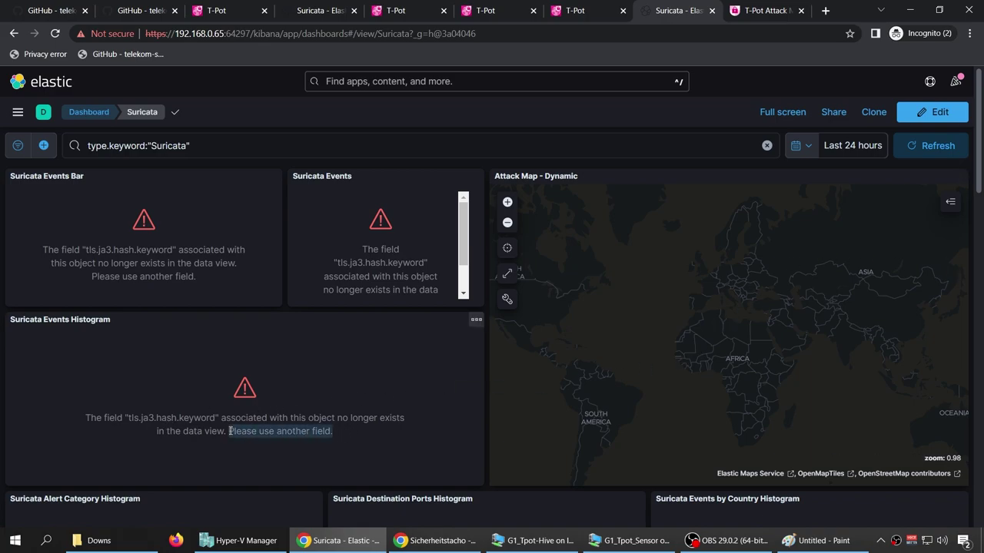
scroll(331, 431, "down", 1)
scroll(331, 429, "down", 8)
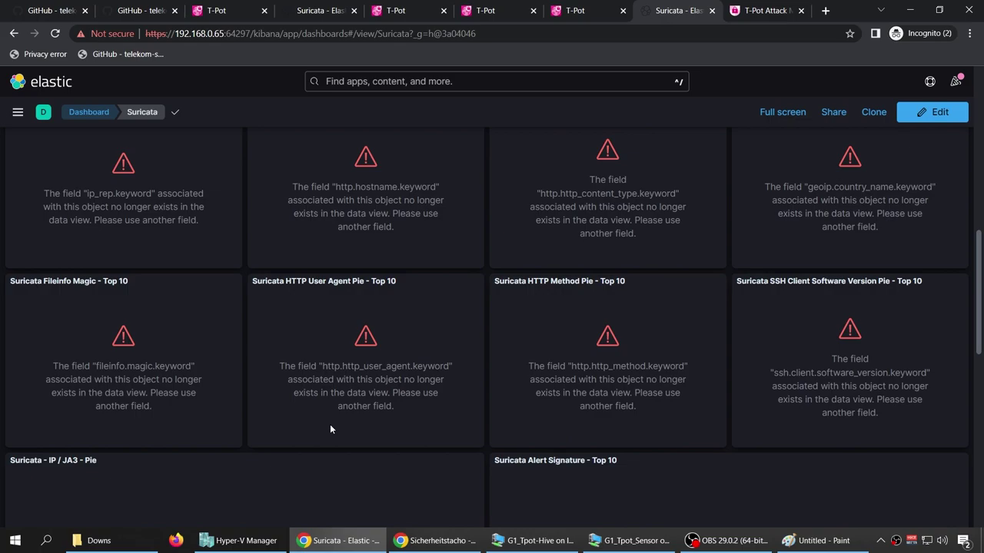
scroll(331, 431, "up", 10)
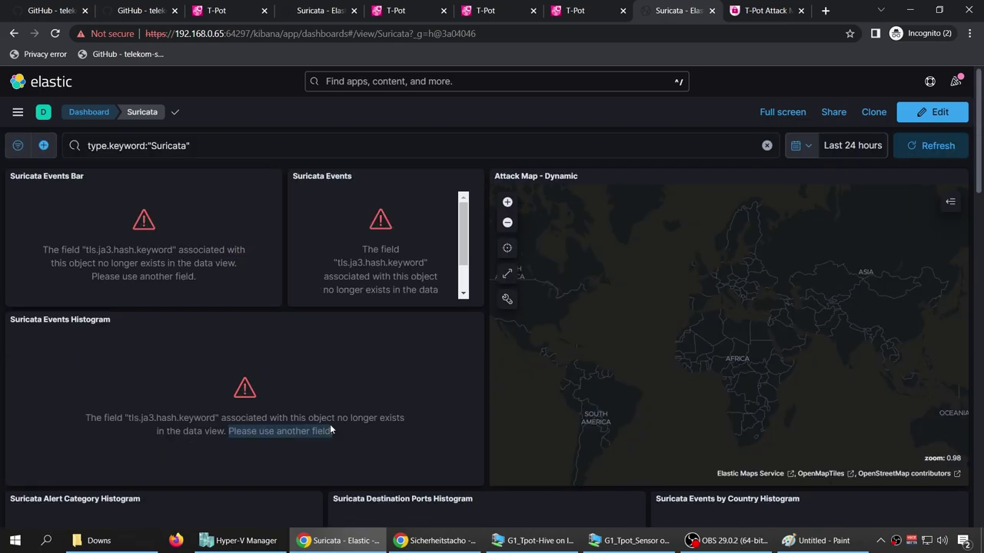
left_click(933, 113)
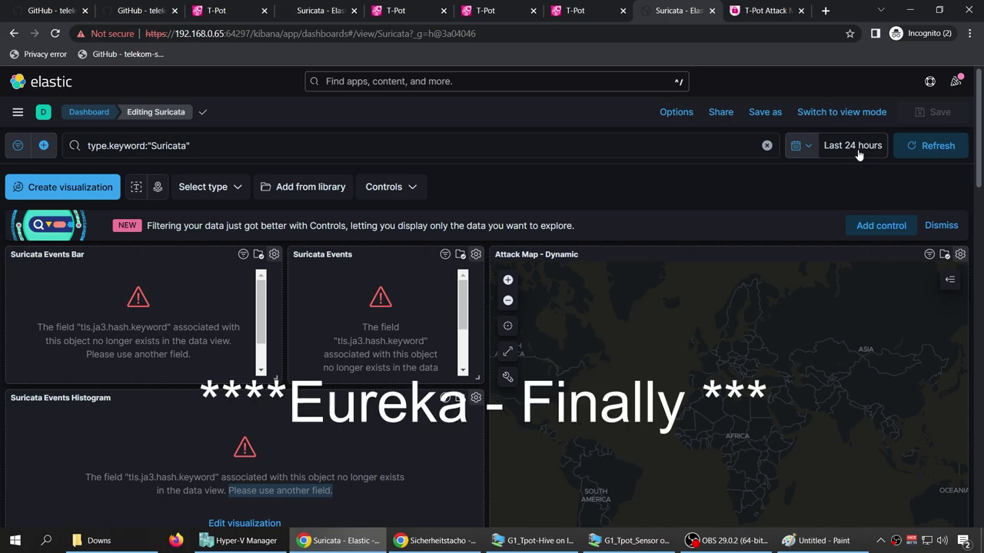
left_click(854, 146)
left_click(580, 197)
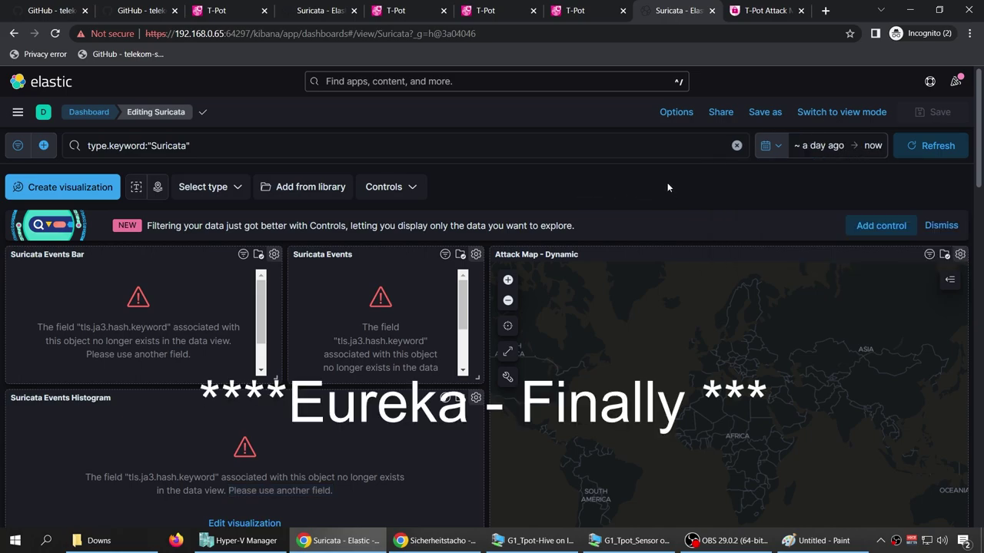
Check the qHoneypots dashboard, then open >T-Pot from page 2 of the dashboards list.
left_click(88, 112)
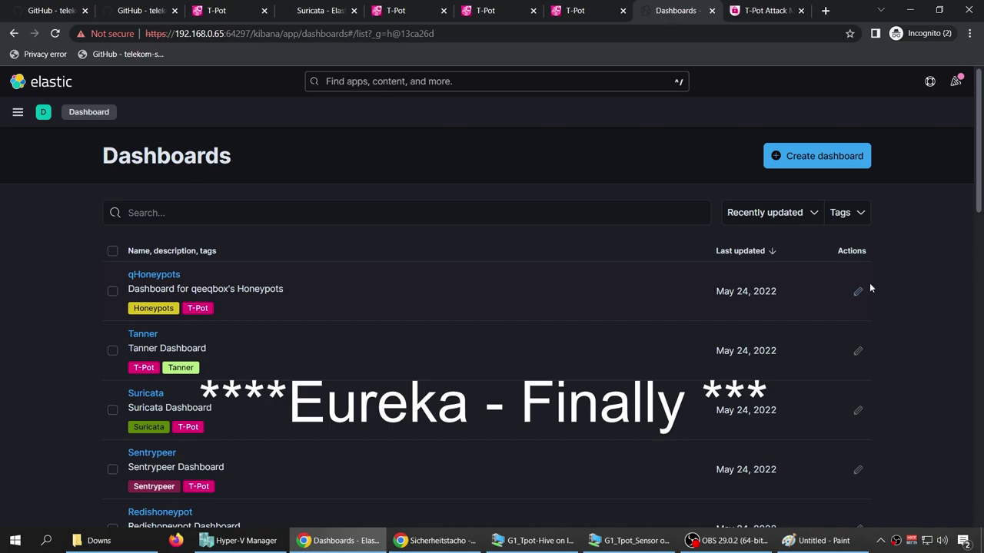
left_click(163, 274)
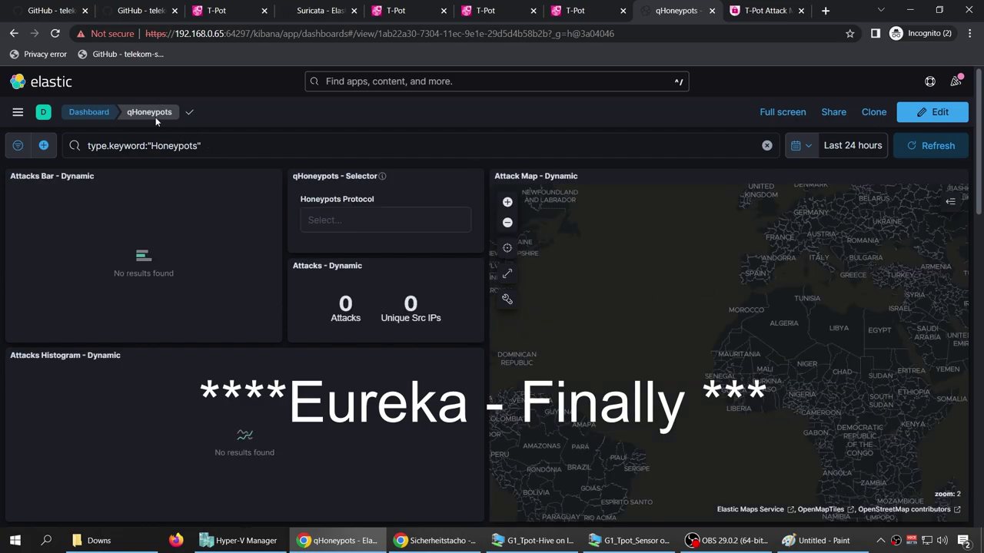
left_click(89, 113)
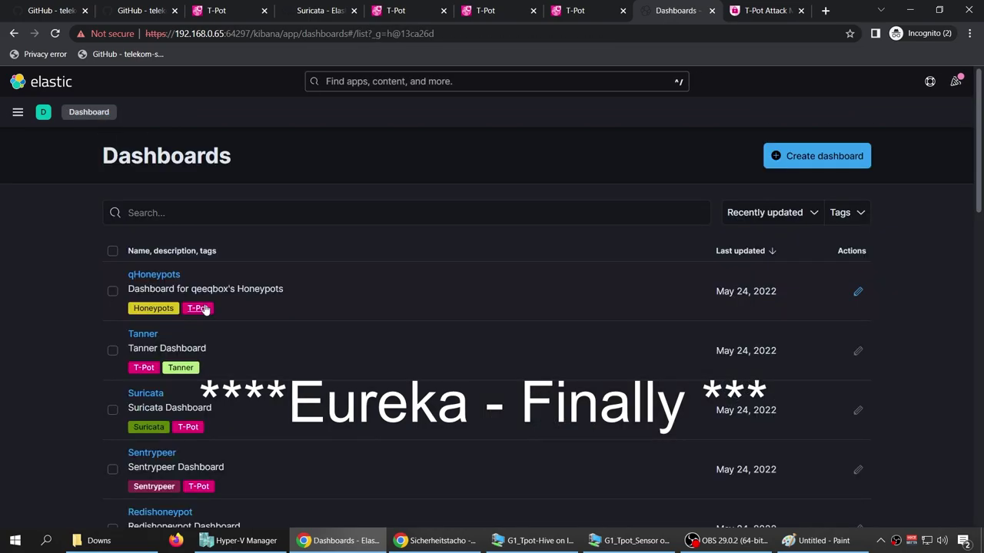
scroll(264, 419, "down", 6)
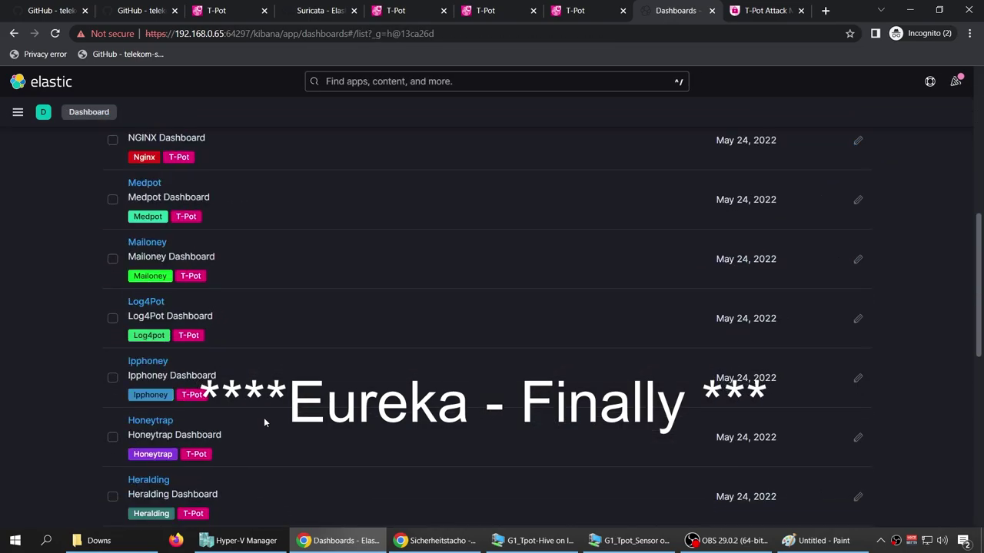
scroll(264, 422, "down", 6)
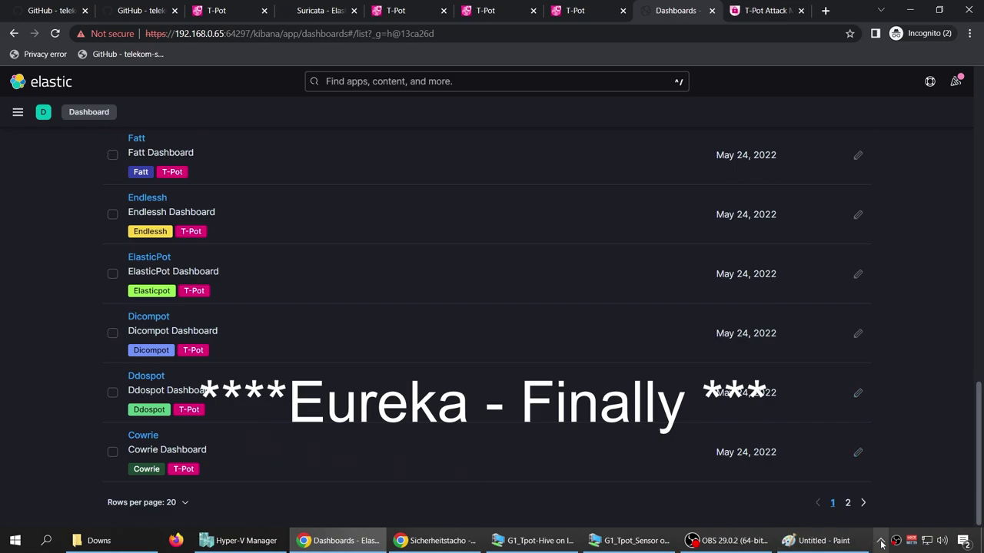
left_click(848, 502)
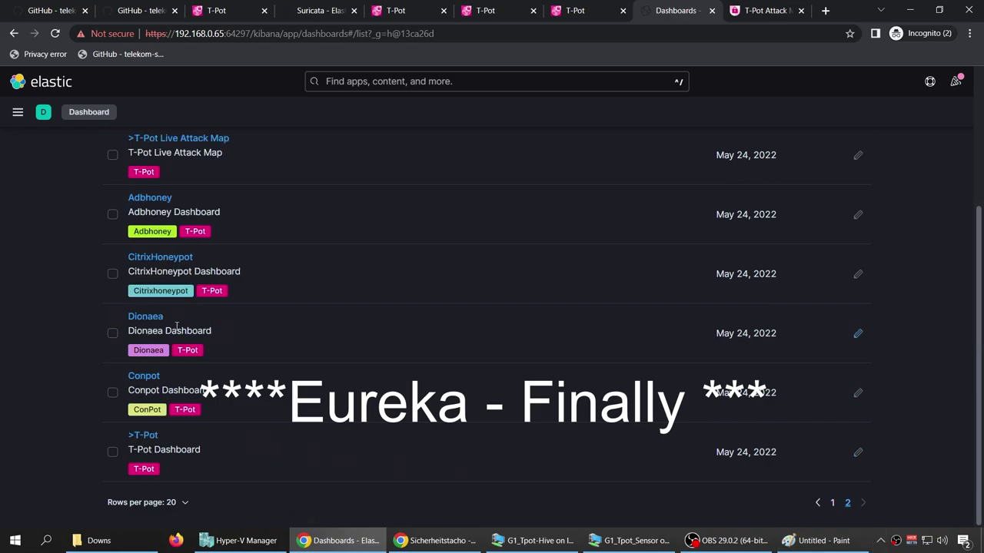
left_click(143, 436)
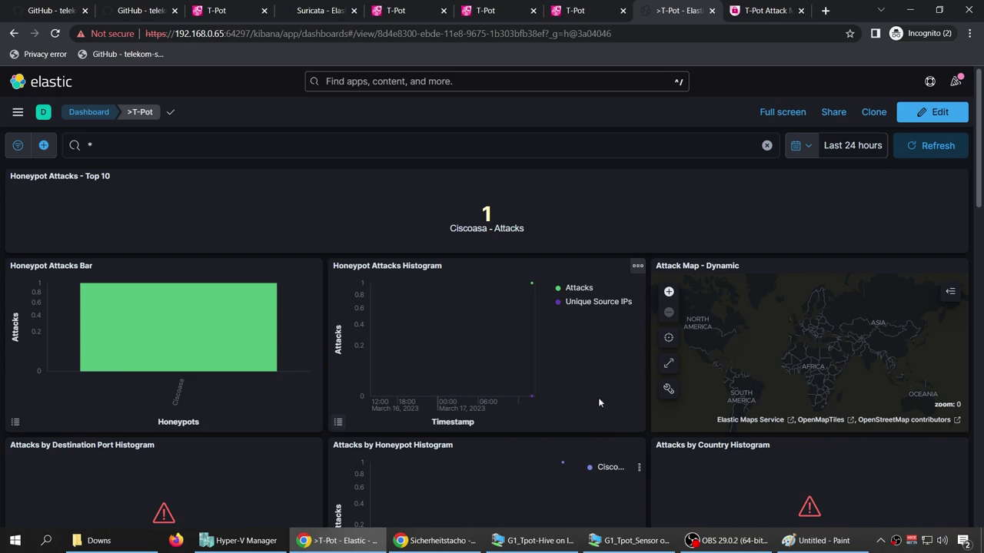
Scroll through the >T-Pot dashboard panels showing the single Ciscoasa attack.
scroll(600, 401, "down", 3)
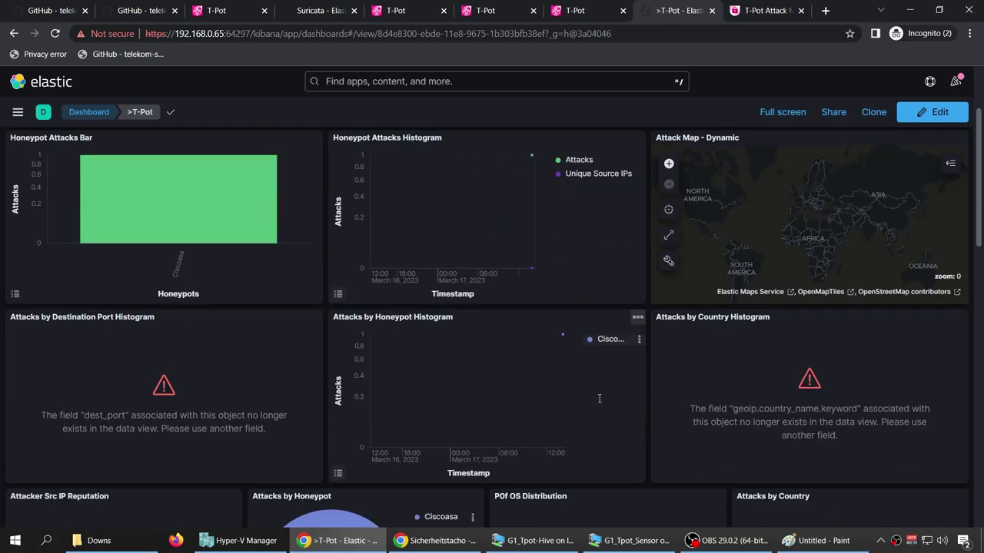
scroll(592, 398, "down", 1)
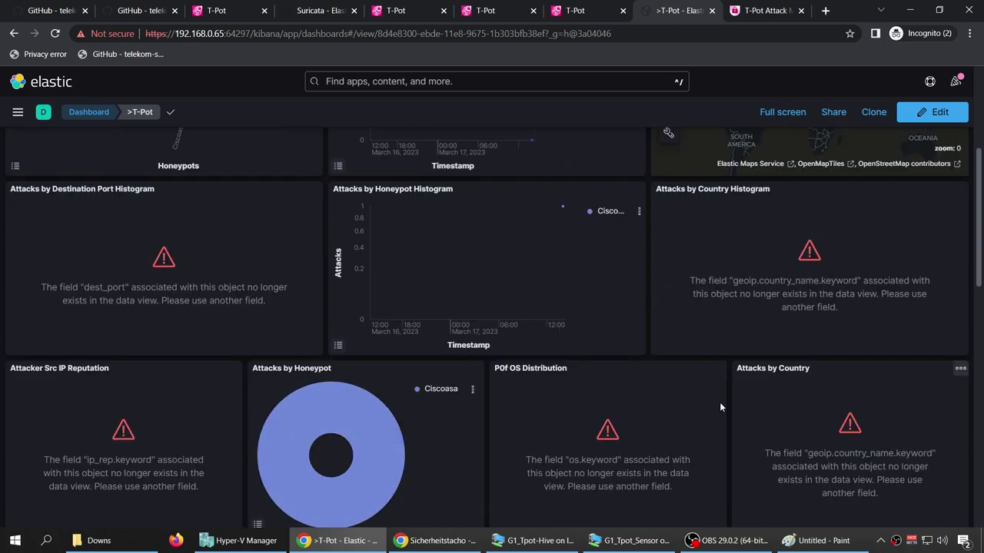
scroll(696, 398, "down", 1)
scroll(674, 395, "up", 1)
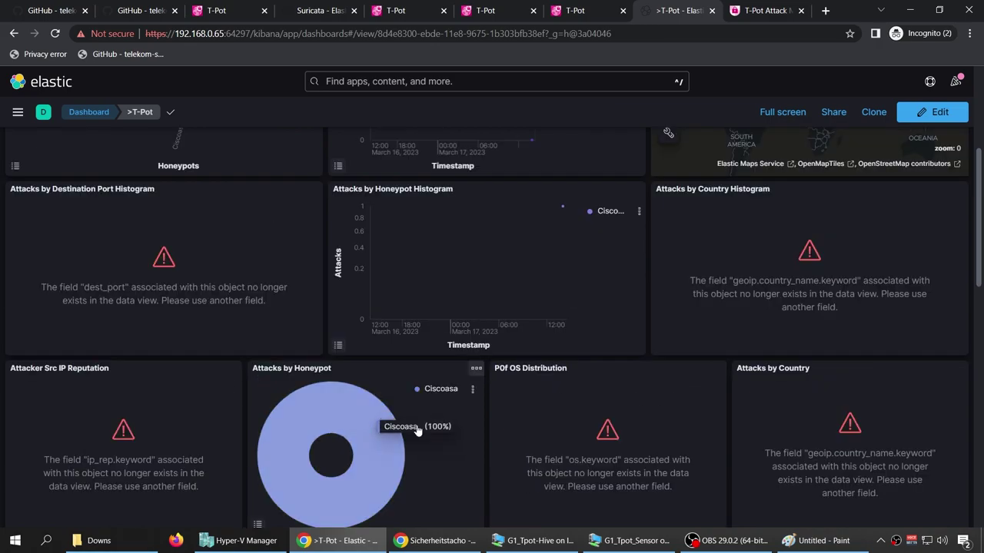
scroll(538, 419, "down", 2)
scroll(578, 398, "down", 1)
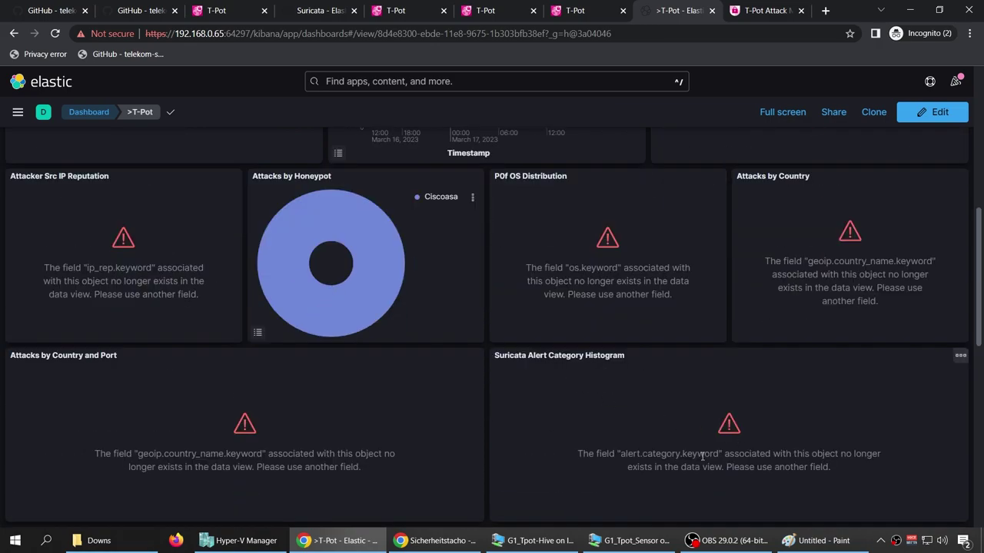
scroll(682, 450, "up", 8)
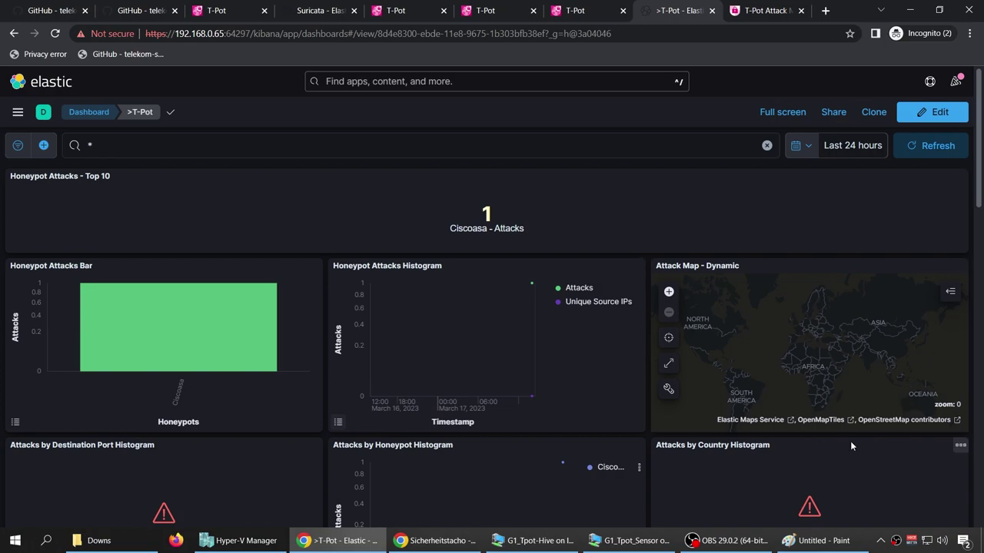
scroll(850, 441, "down", 3)
scroll(788, 421, "up", 3)
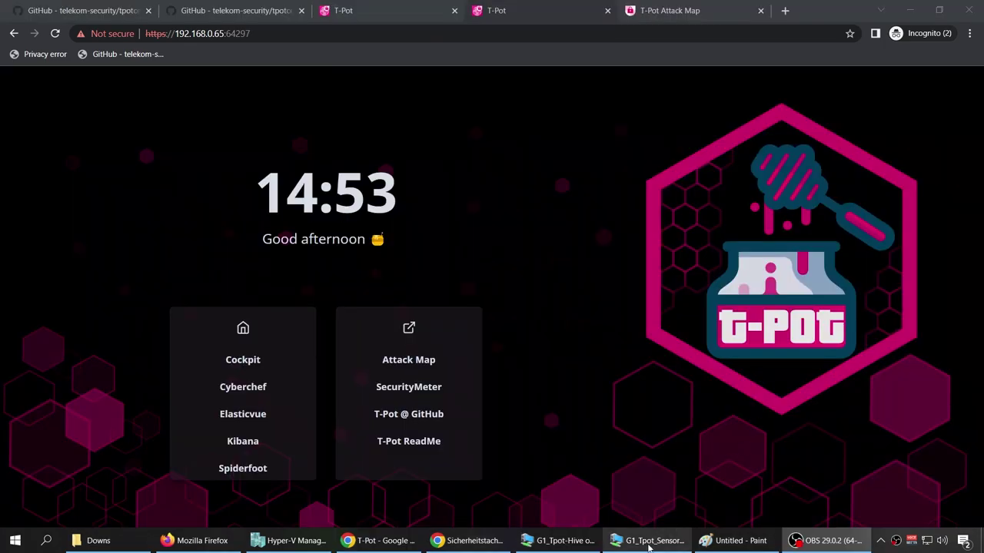
Cycle through the sensor VM console, the T-Sec Radar map and the T-Pot start page.
left_click(649, 543)
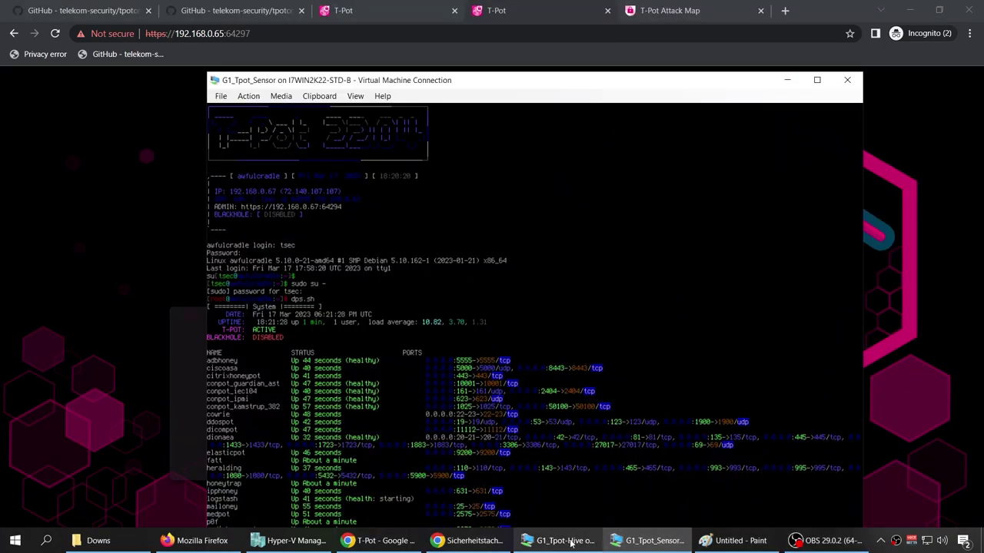
left_click(469, 541)
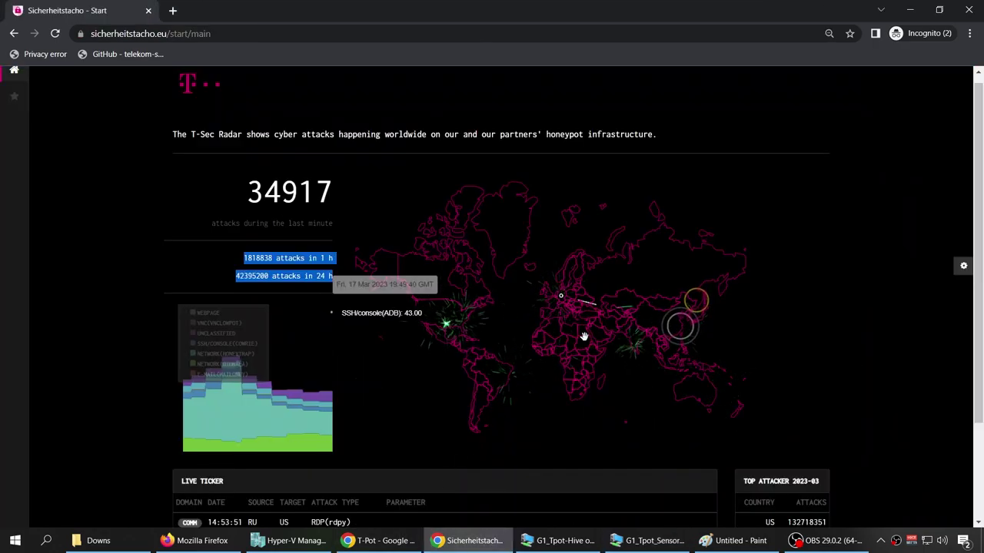
left_click(380, 541)
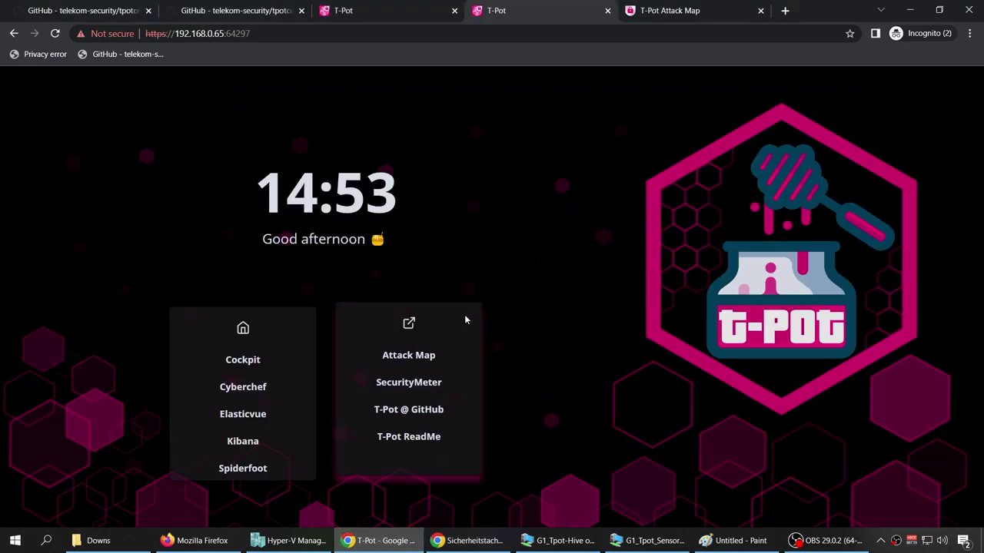
Open the T-Pot Attack Map, recentre the world map, and bring the Paint diagram forward.
left_click(659, 12)
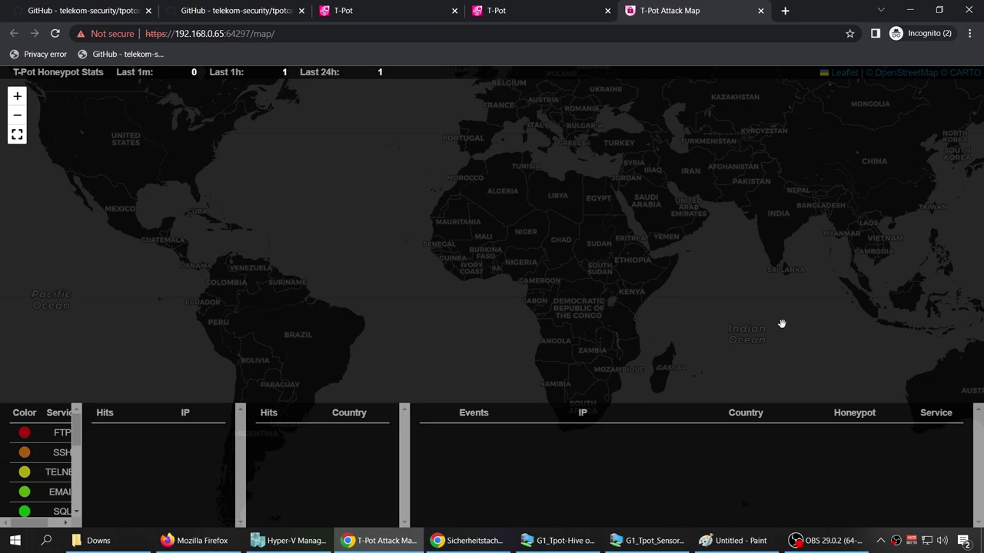
left_click_drag(281, 164, 305, 242)
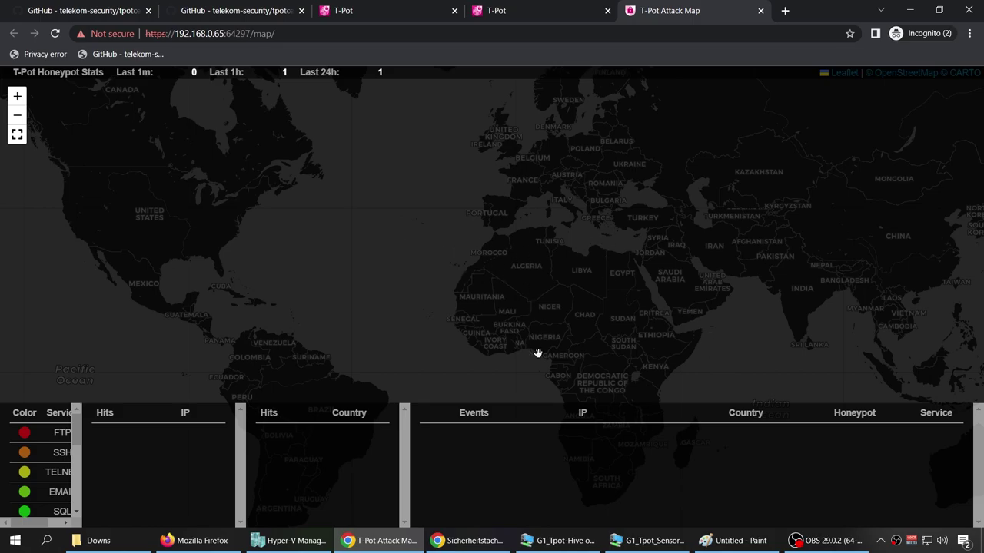
left_click(734, 540)
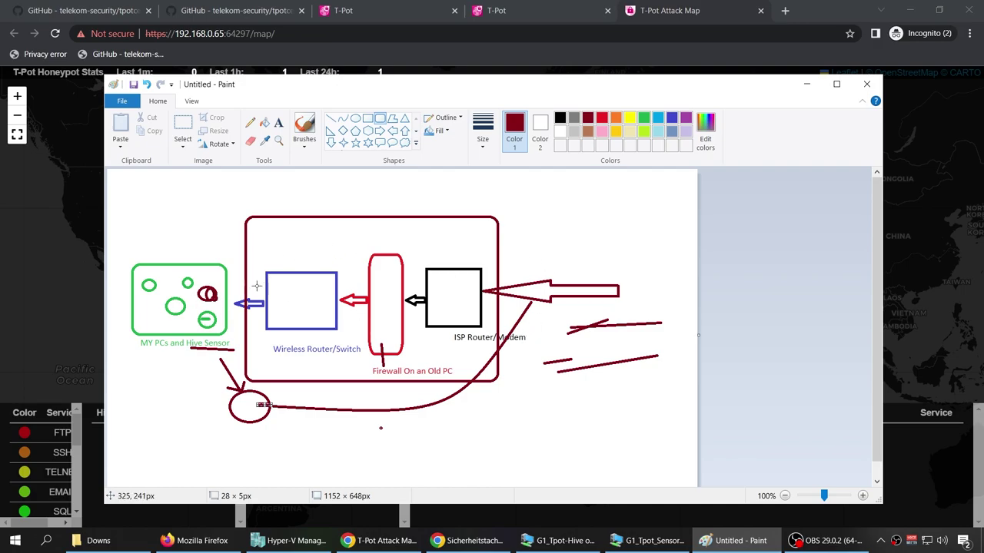
Set the Paint network diagram aside and switch Chrome to the hive's T-Pot start page tab.
left_click(959, 239)
left_click(734, 541)
left_click(496, 21)
left_click(507, 14)
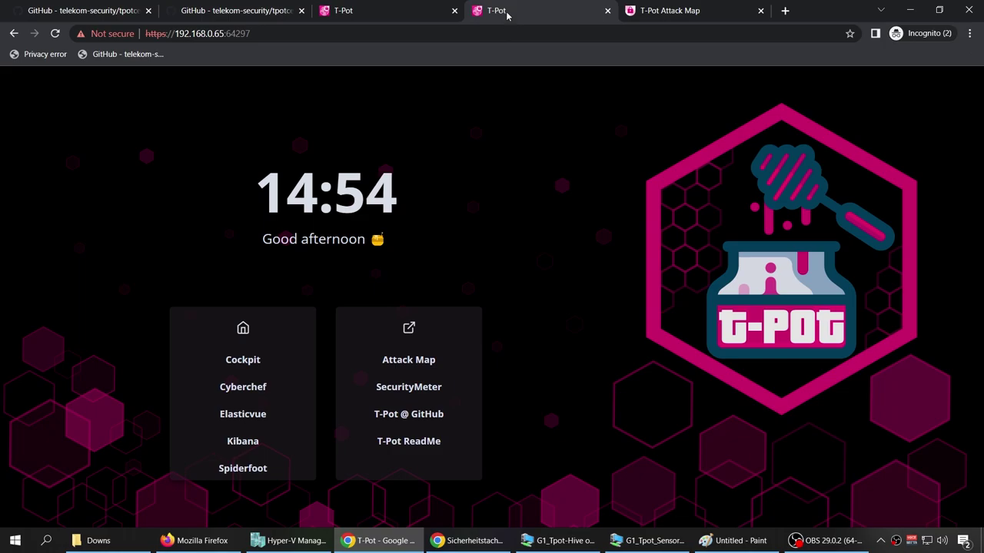
Switch tabs, then scroll through the T-Sec Radar live attack ticker.
left_click(413, 14)
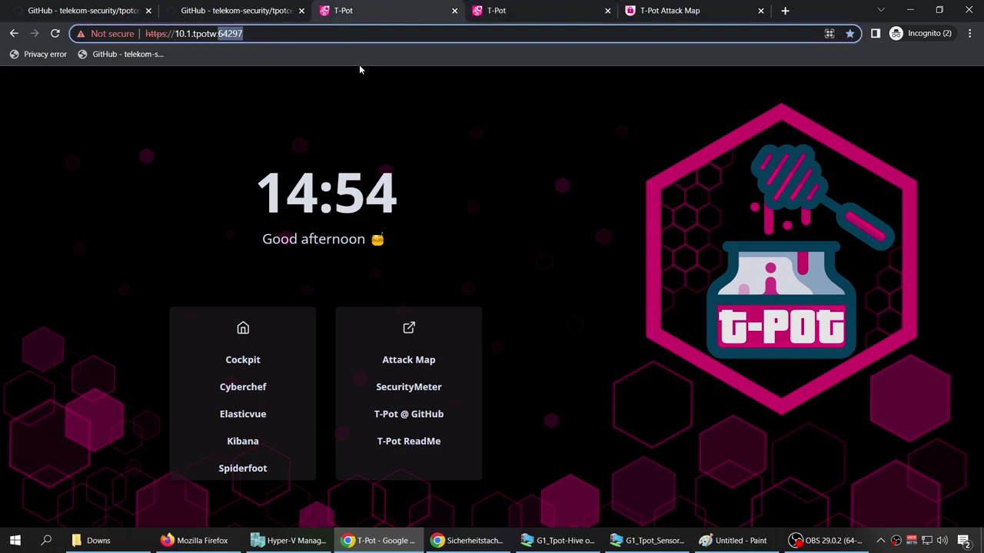
left_click(467, 540)
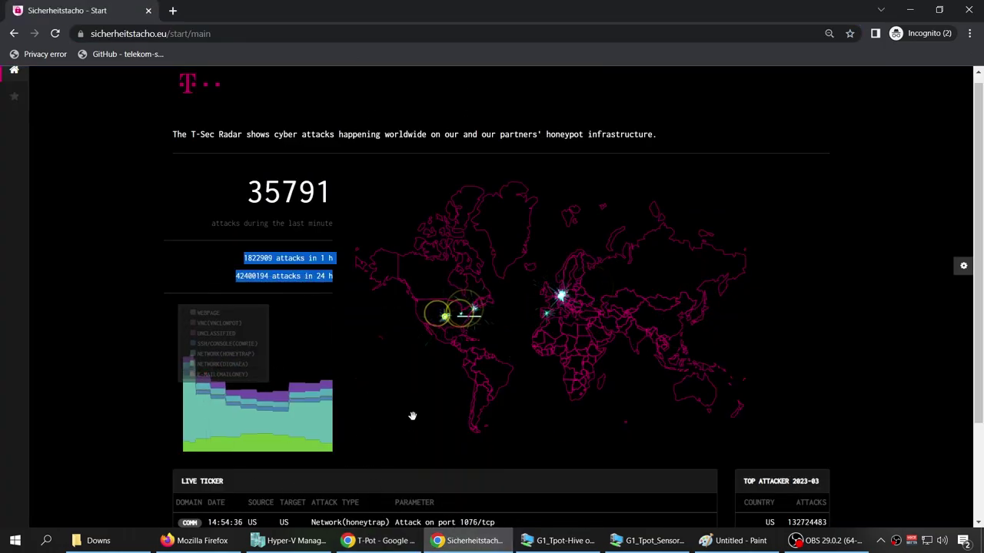
scroll(464, 512, "down", 1)
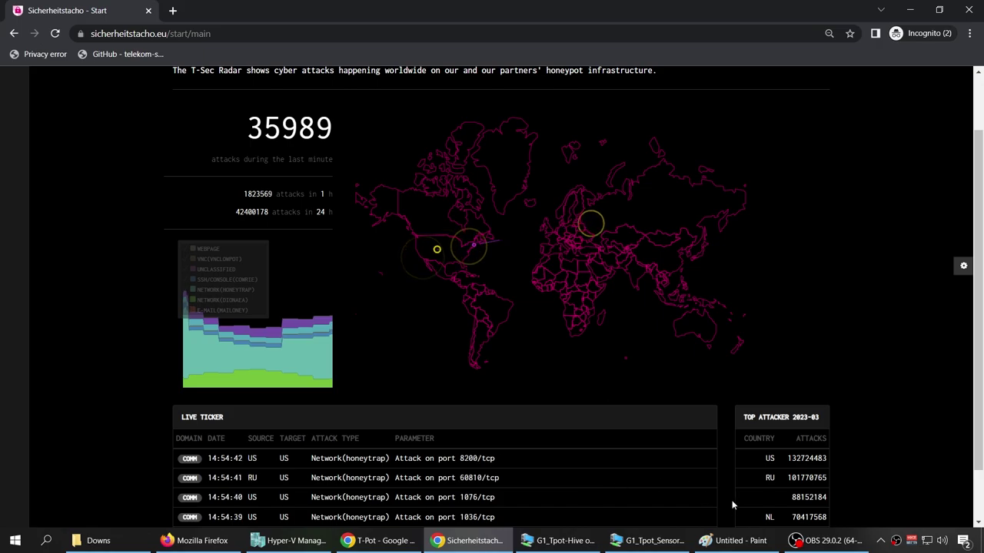
Check the G1_Tpot_Sensor VM console, revisit T-Sec Radar, and bring the Paint diagram forward.
left_click(651, 540)
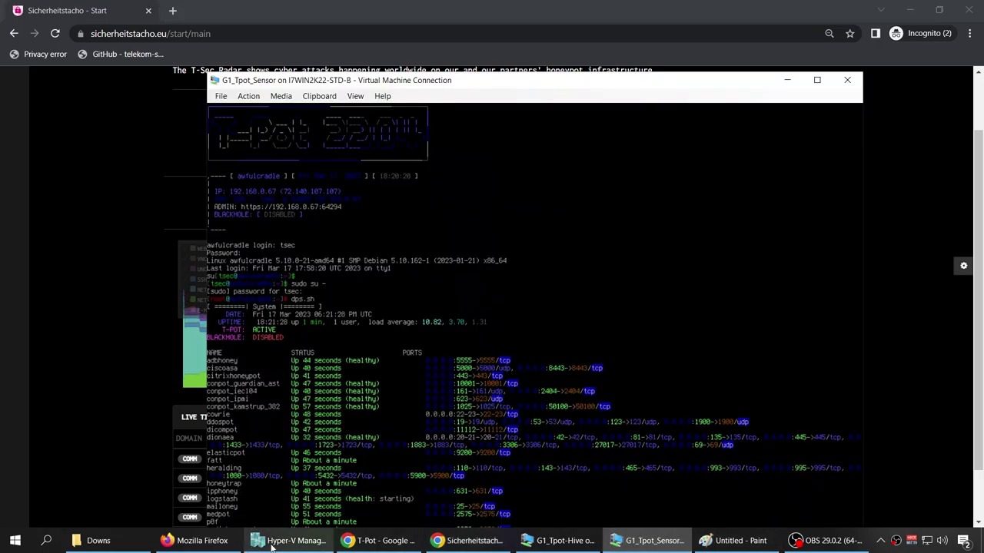
left_click(465, 540)
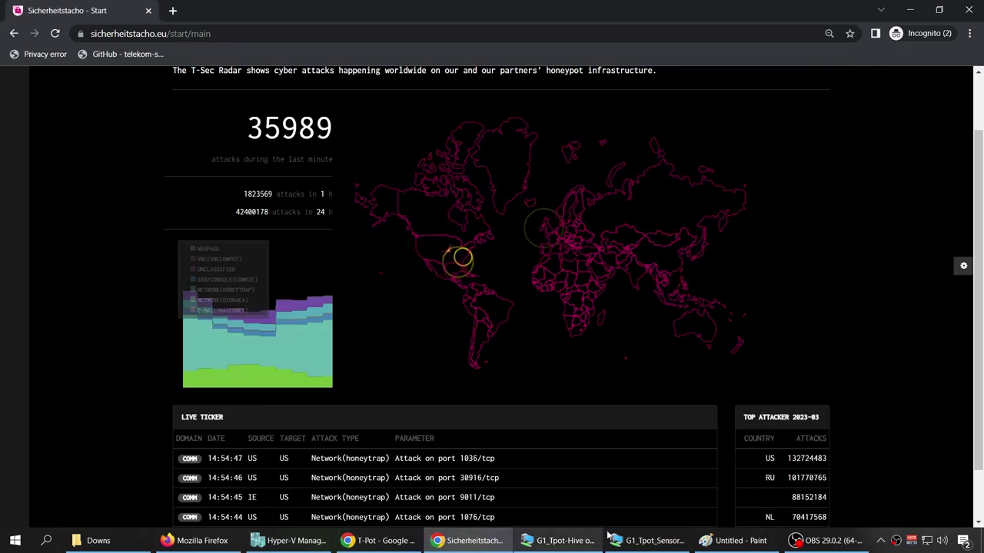
left_click(728, 541)
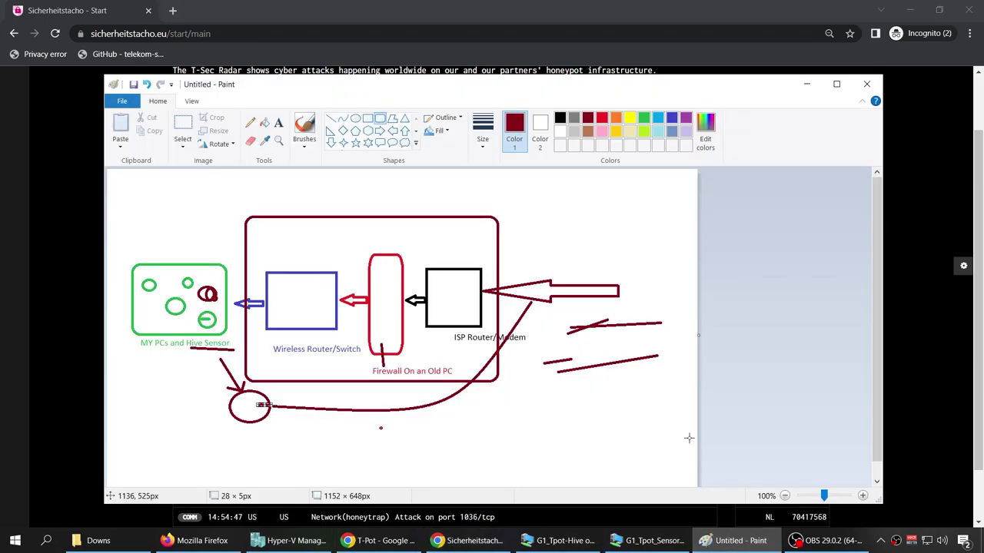